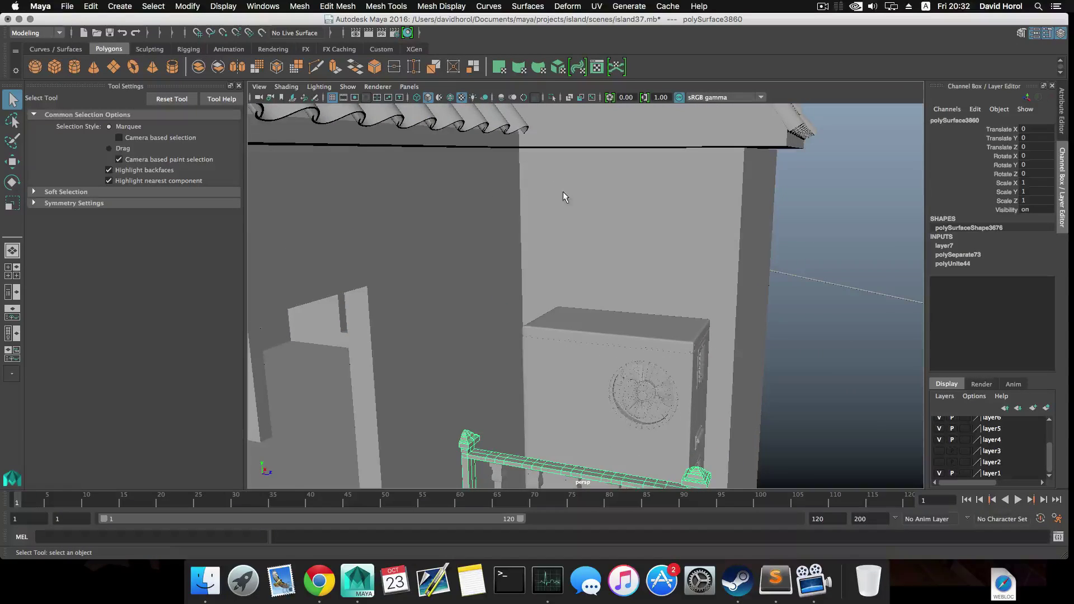
# Turn on Wireframe on Shaded in the perspective view and orbit around the balcony side of the house
pyautogui.scroll(-10, 575, 306)
pyautogui.keyDown('alt'); pyautogui.moveTo(583, 325); pyautogui.dragTo(583, 307, button='middle'); pyautogui.keyUp('alt')
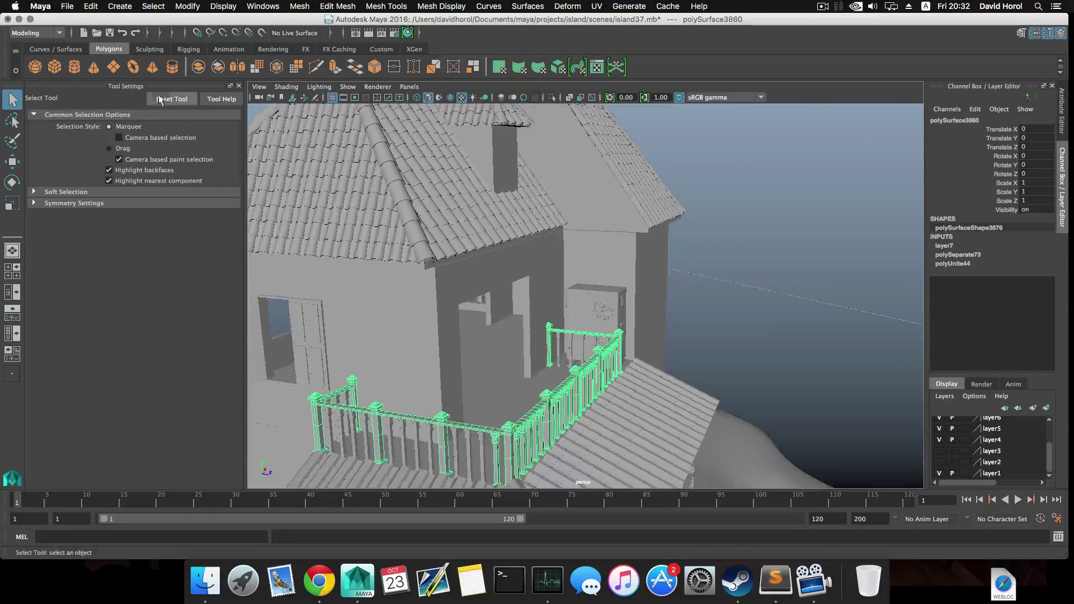
pyautogui.click(286, 87)
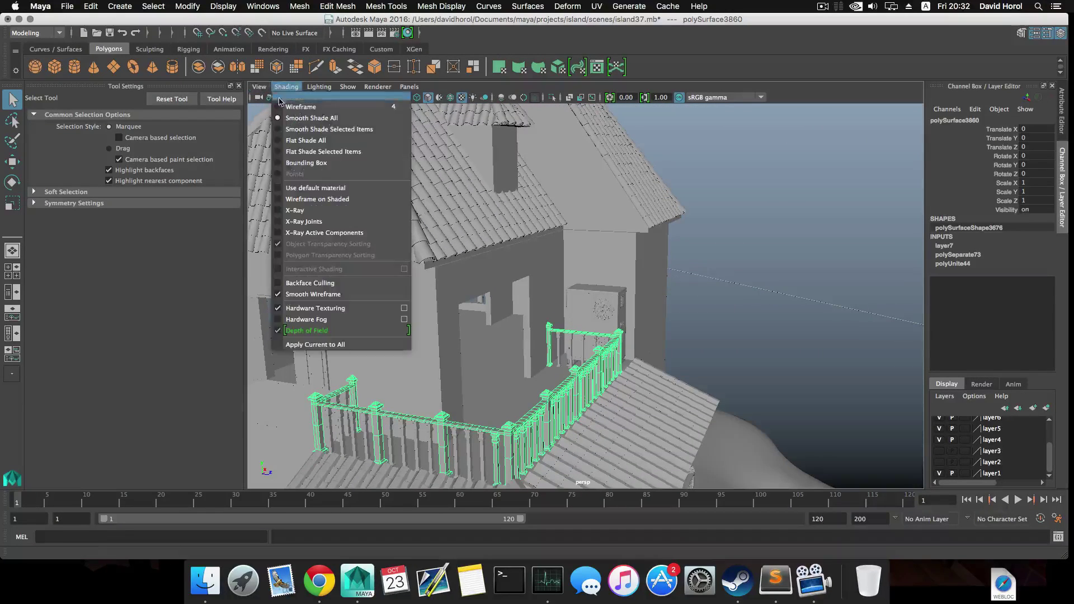
pyautogui.click(317, 199)
pyautogui.scroll(8, 589, 348)
pyautogui.keyDown('alt'); pyautogui.moveTo(588, 348); pyautogui.dragTo(402, 305); pyautogui.keyUp('alt')
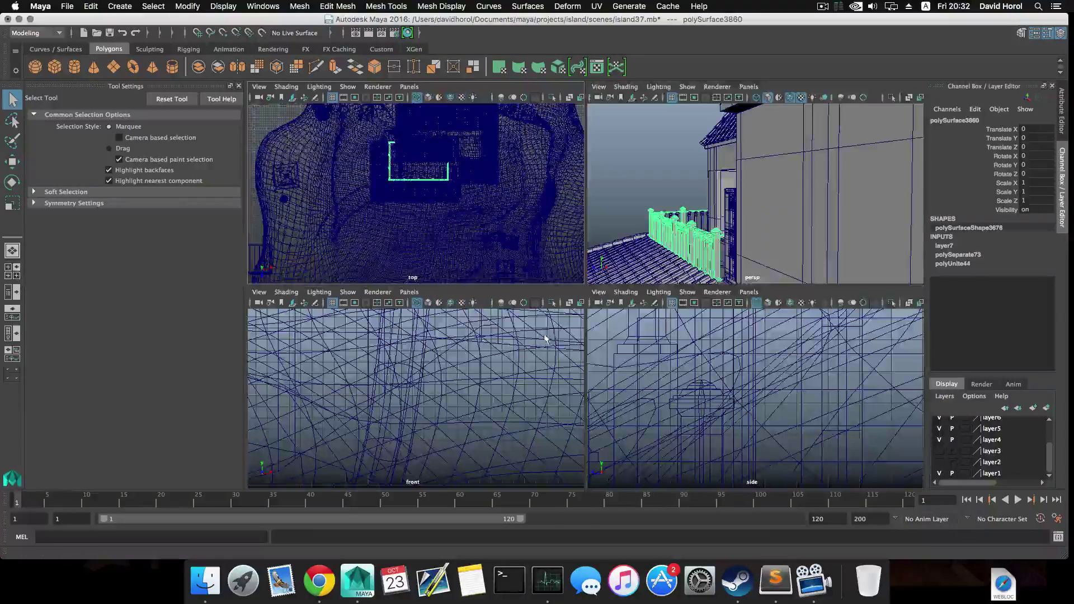
# Switch to the four-view layout, then maximize the front view around the balcony railing and the air conditioners
pyautogui.click(13, 271)
pyautogui.scroll(-10, 727, 391)
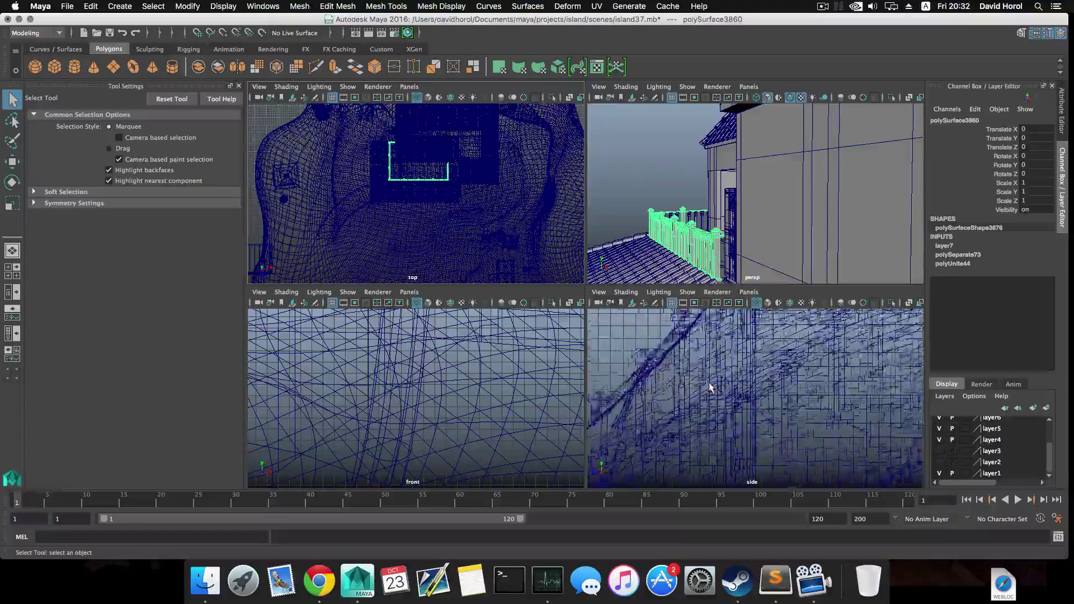
pyautogui.scroll(5, 754, 398)
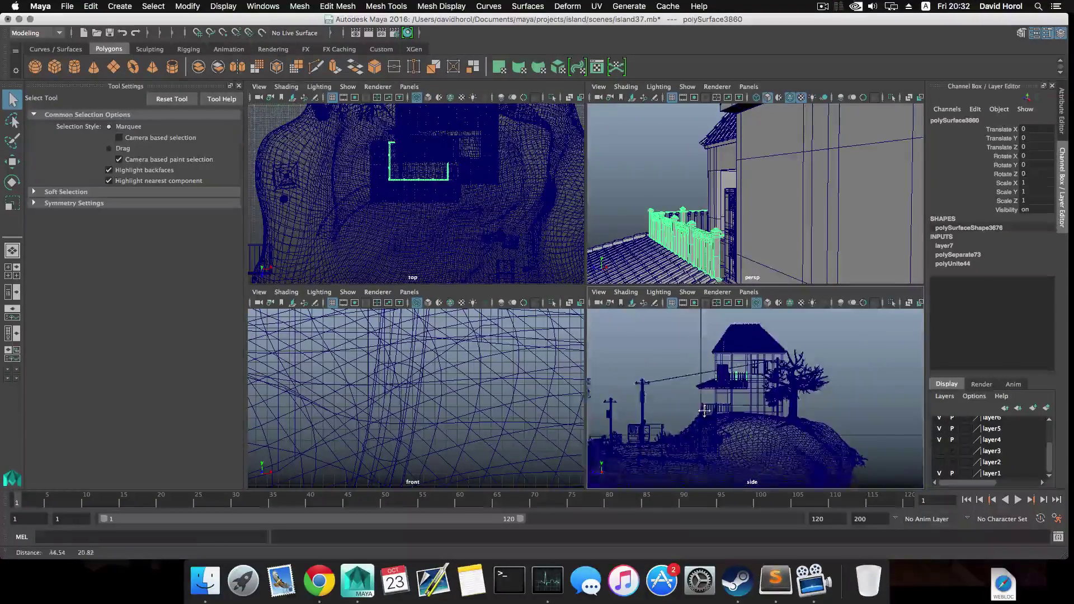
pyautogui.scroll(-8, 403, 398)
pyautogui.scroll(-3, 404, 398)
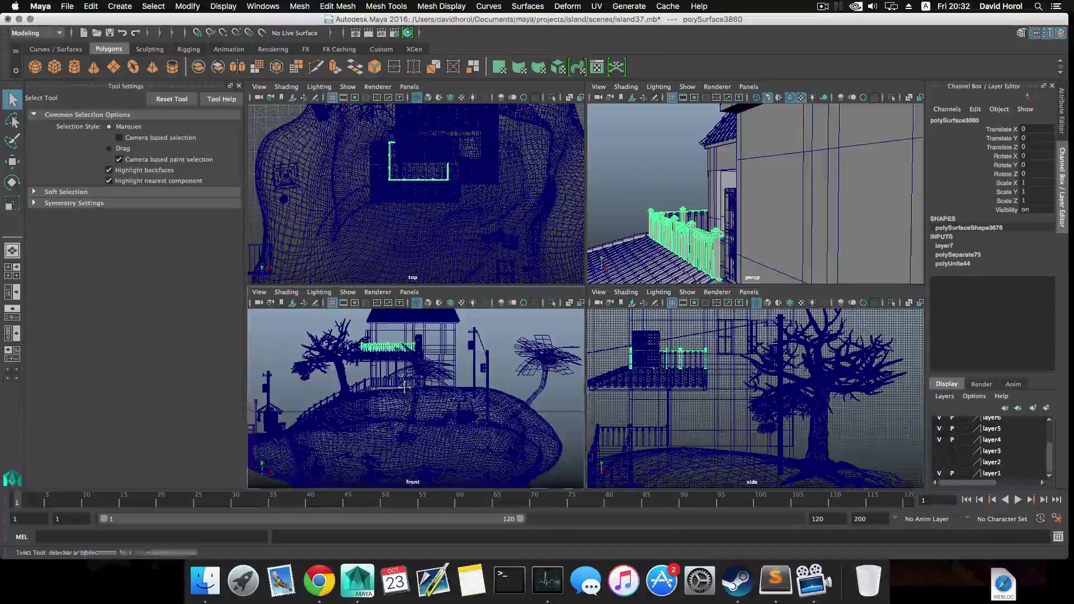
pyautogui.scroll(10, 442, 389)
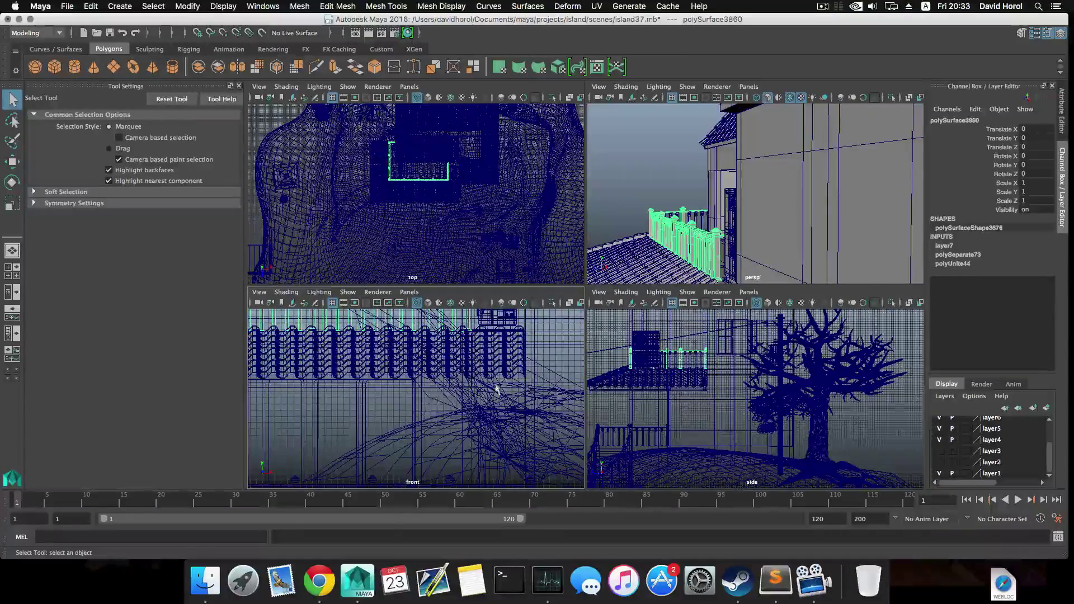
pyautogui.keyDown('alt'); pyautogui.moveTo(496, 383); pyautogui.dragTo(454, 428, button='middle'); pyautogui.keyUp('alt')
pyautogui.keyDown('alt'); pyautogui.moveTo(462, 368); pyautogui.dragTo(437, 401, button='middle'); pyautogui.keyUp('alt')
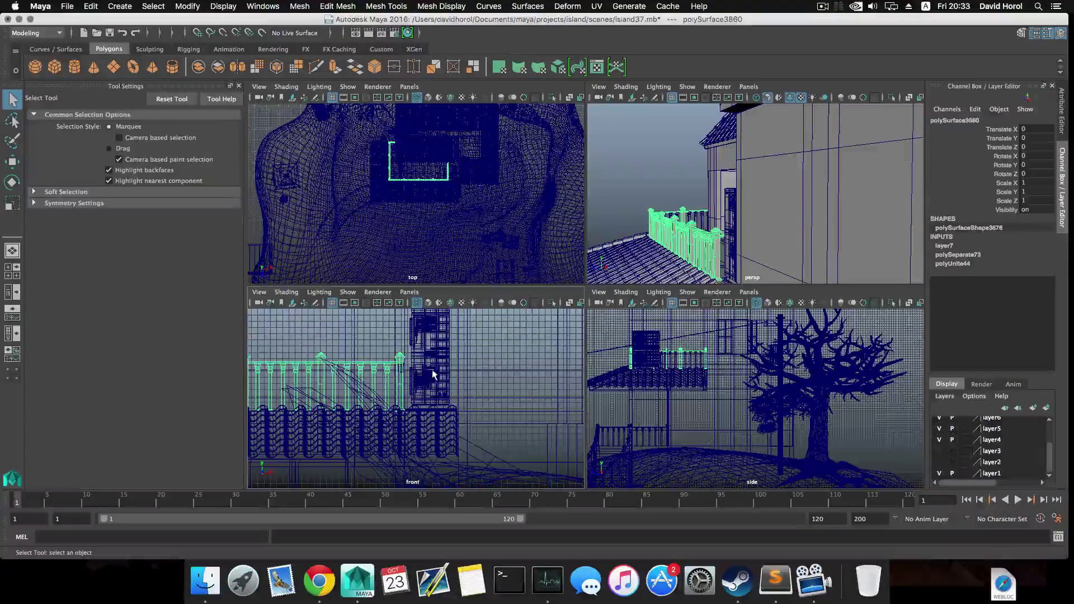
pyautogui.press('space')
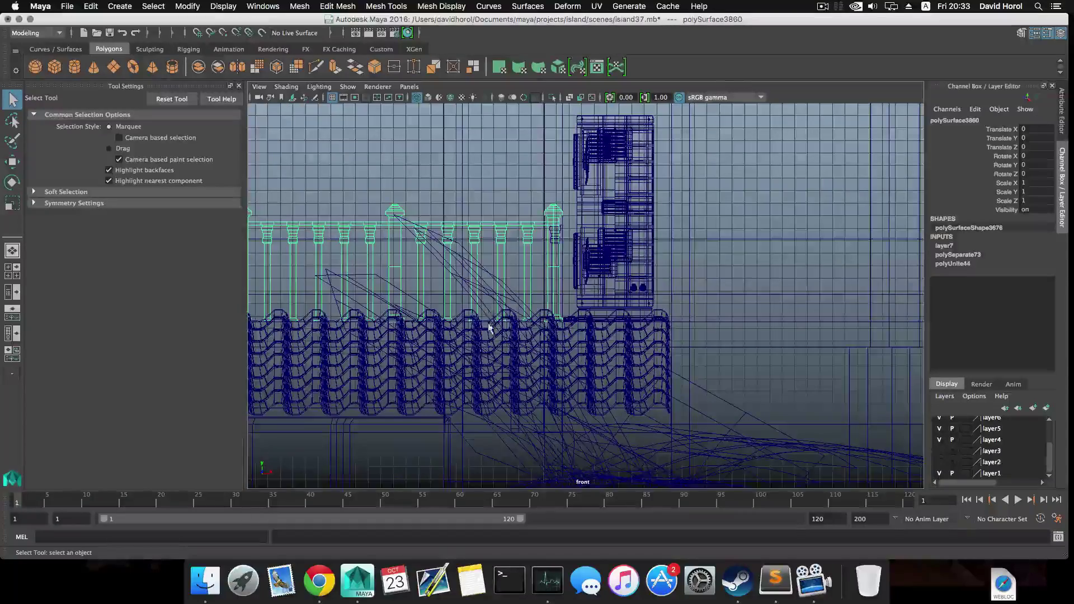
# Close the Tool Settings to widen the viewport and center the air conditioners in the front view
pyautogui.click(239, 87)
pyautogui.scroll(-3, 460, 277)
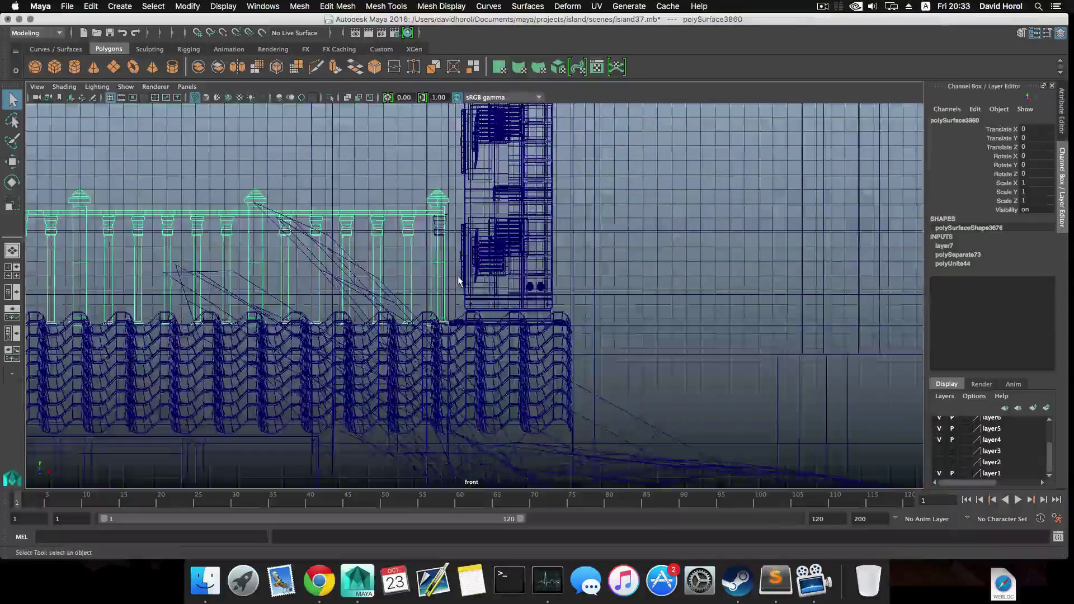
pyautogui.keyDown('alt'); pyautogui.moveTo(464, 270); pyautogui.dragTo(411, 338, button='middle'); pyautogui.keyUp('alt')
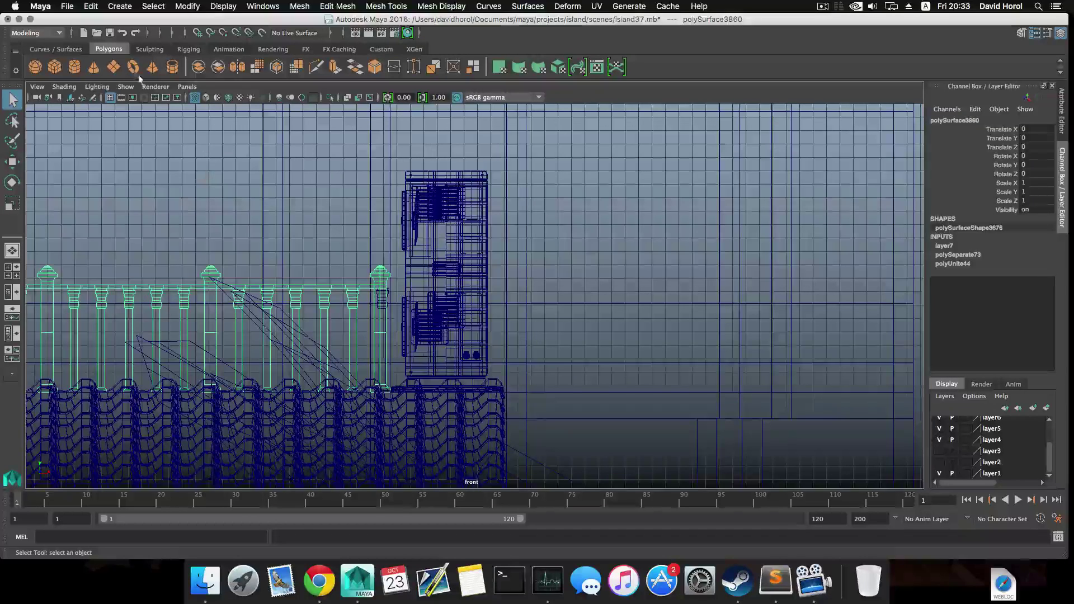
# Switch the viewport to the predefined Front bookmark and frame the house
pyautogui.click(37, 88)
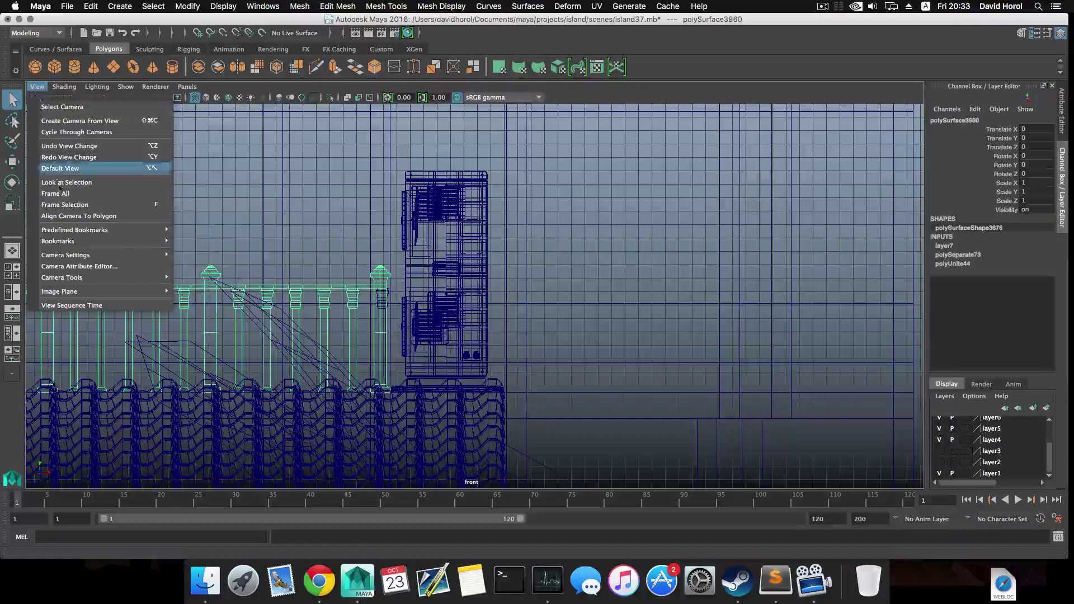
pyautogui.moveTo(94, 231)
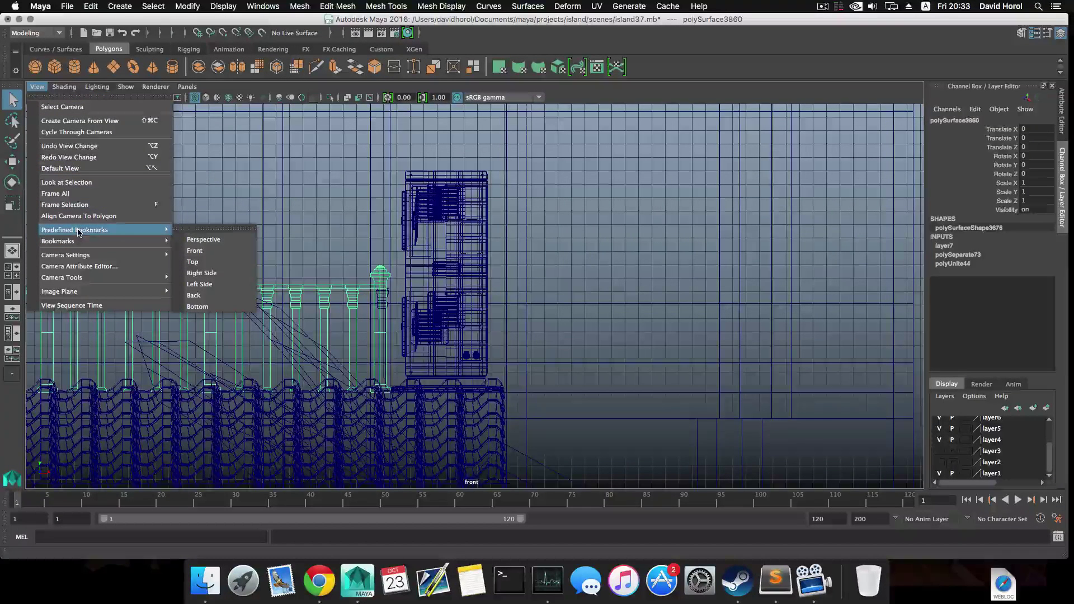
pyautogui.click(213, 257)
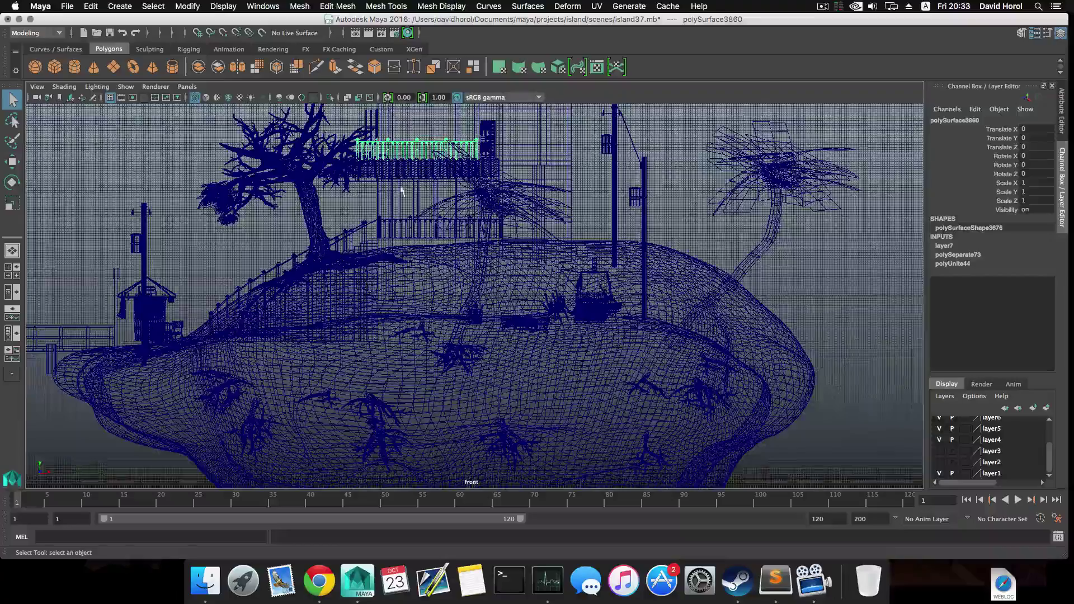
pyautogui.keyDown('alt'); pyautogui.moveTo(402, 191); pyautogui.dragTo(384, 290, button='middle'); pyautogui.keyUp('alt')
pyautogui.scroll(4, 384, 290)
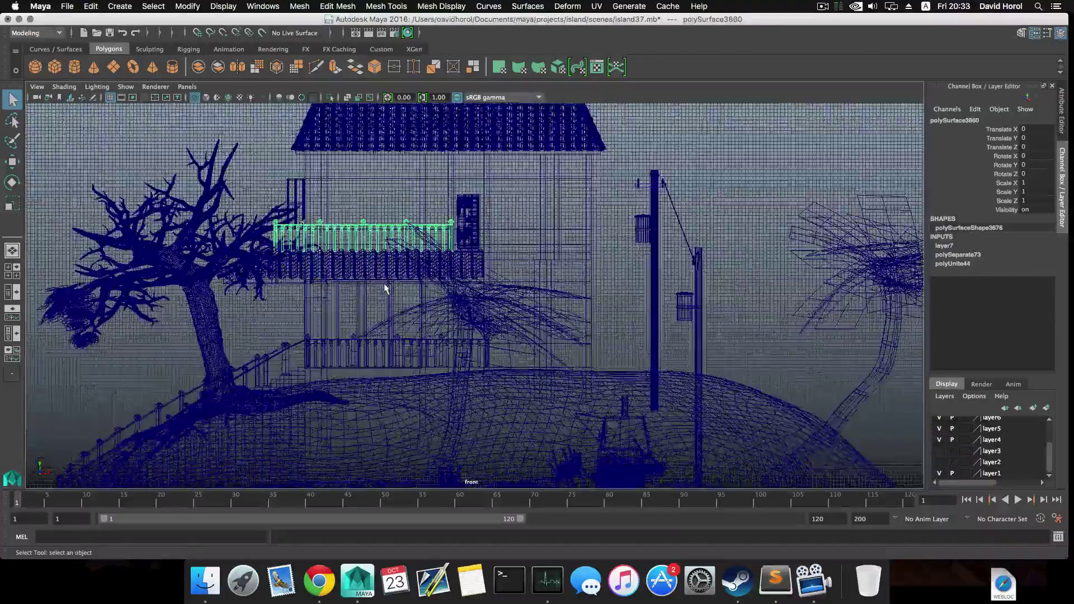
# Switch the viewport to the predefined Right Side bookmark and frame the pipe valve of the lower air conditioner
pyautogui.click(36, 87)
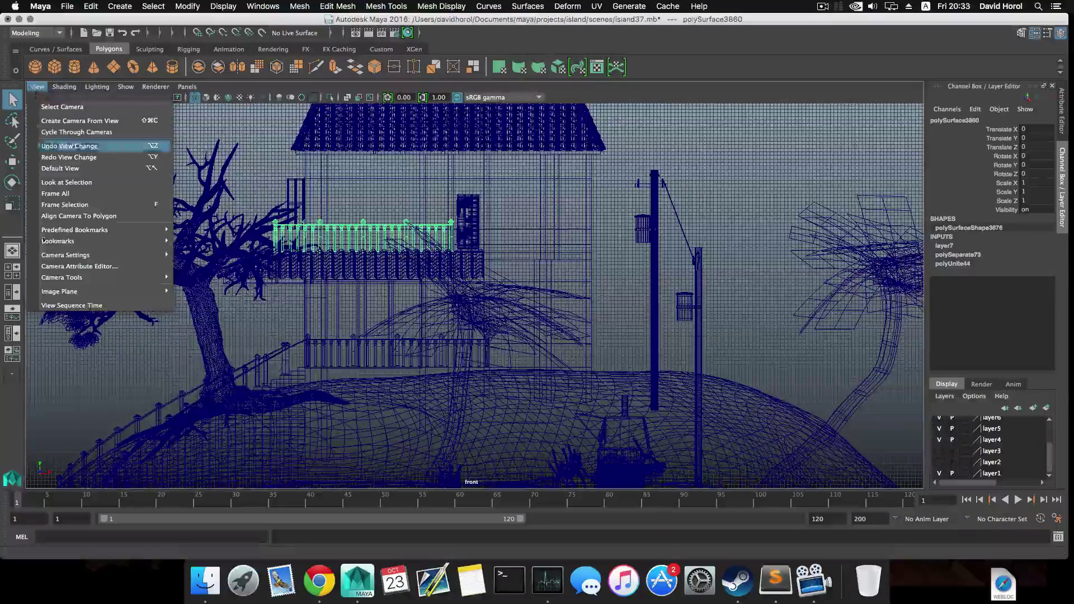
pyautogui.moveTo(112, 230)
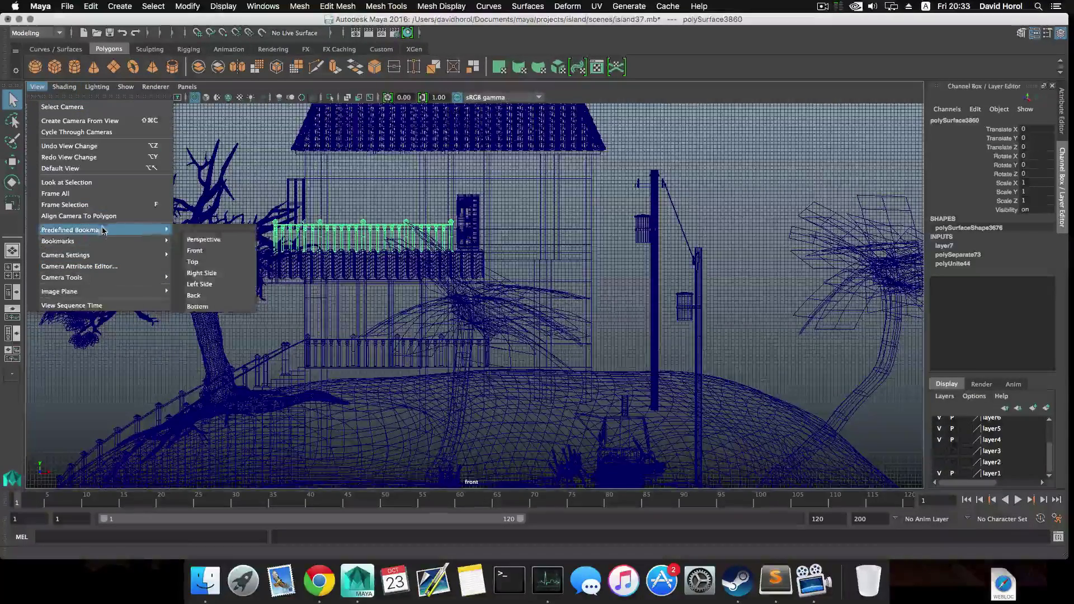
pyautogui.click(215, 274)
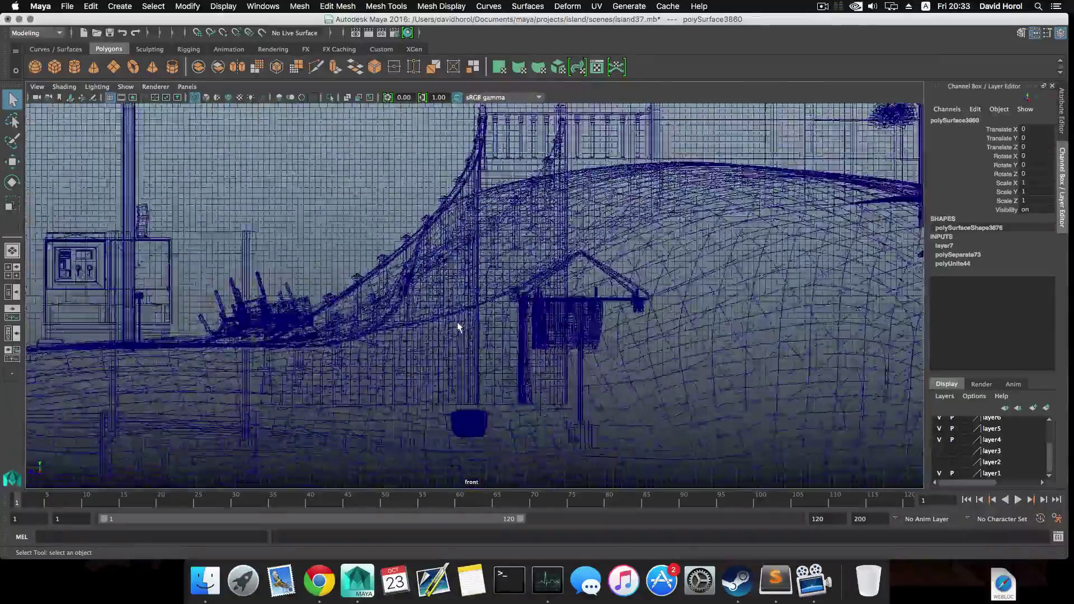
pyautogui.scroll(10, 405, 392)
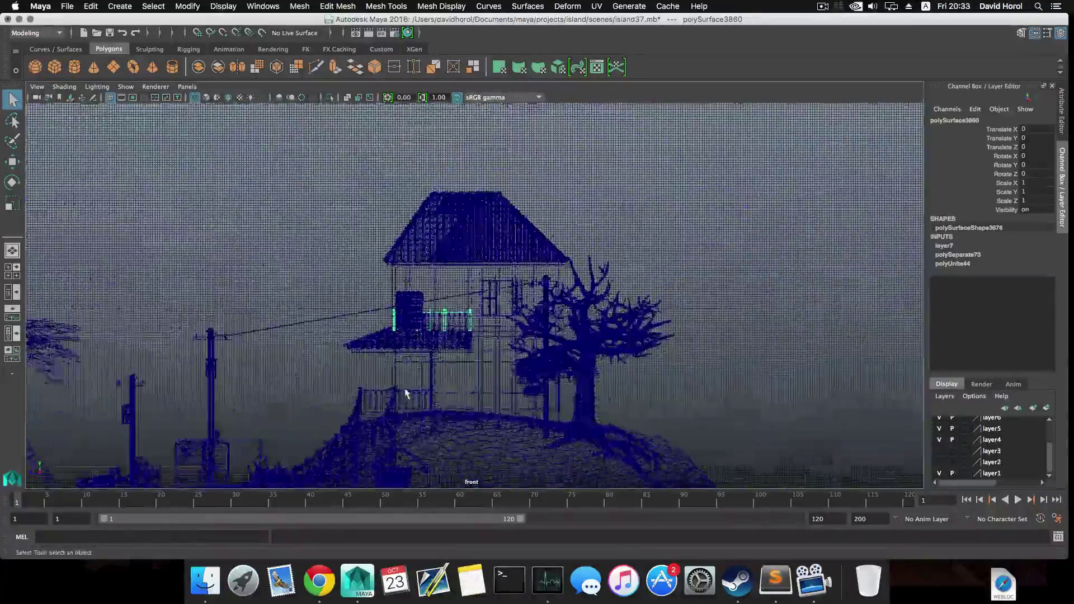
pyautogui.scroll(10, 379, 395)
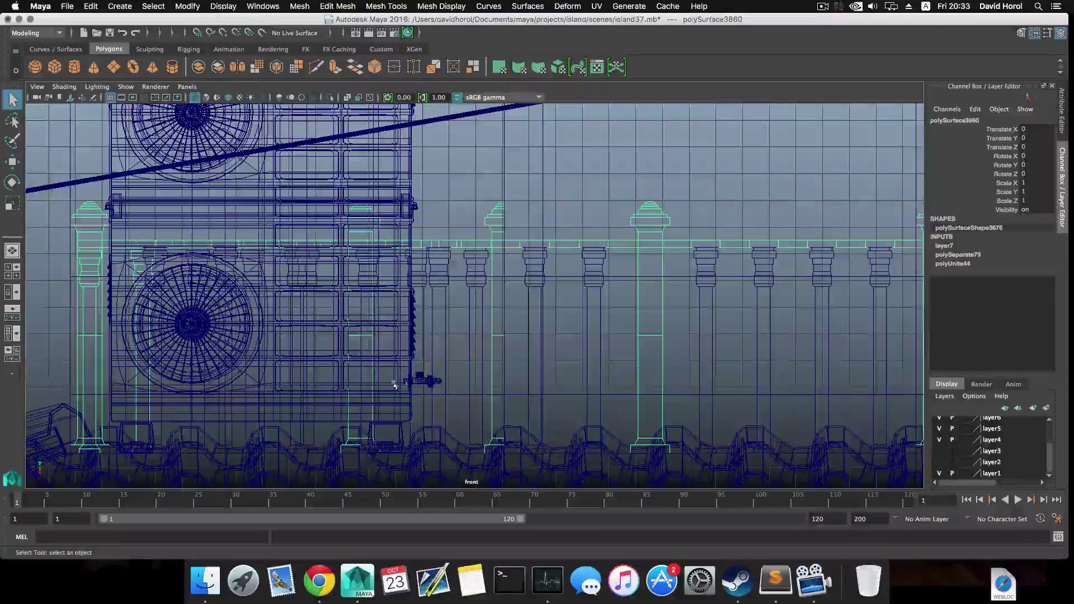
pyautogui.scroll(10, 446, 365)
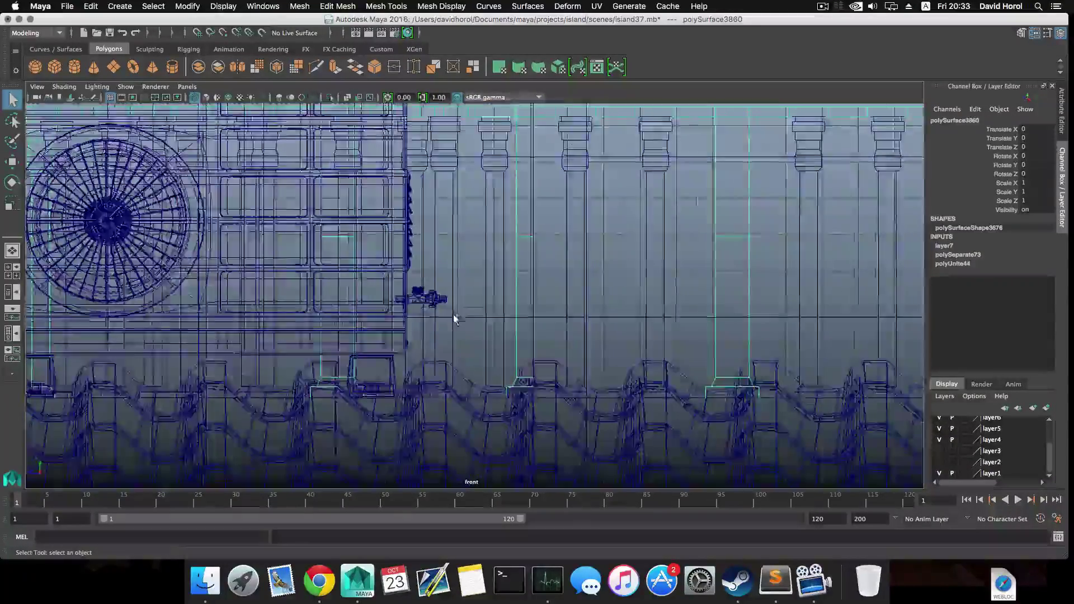
pyautogui.scroll(6, 452, 324)
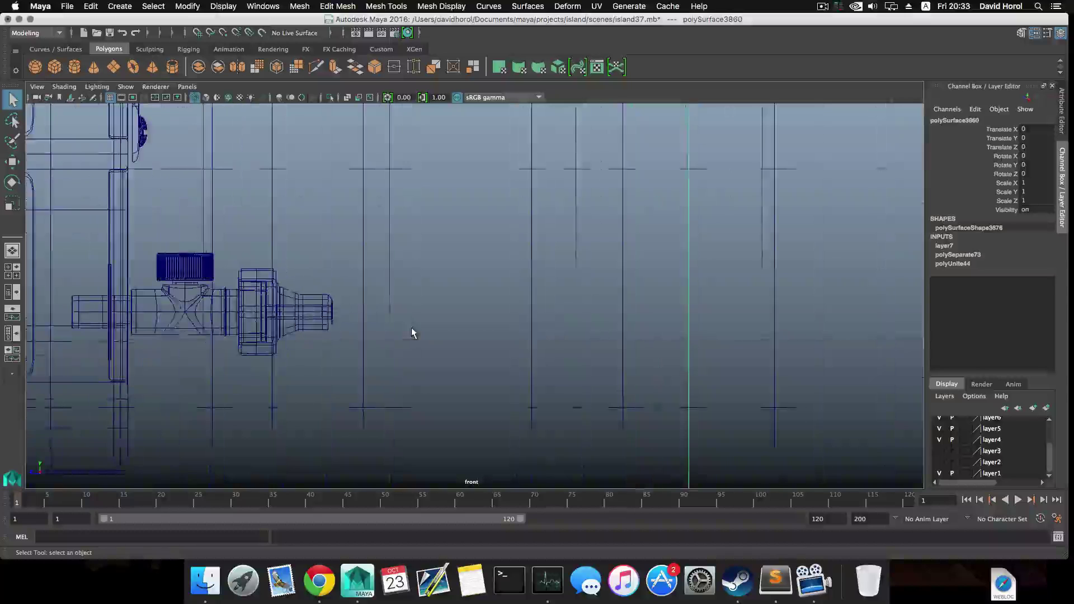
# Start an EP curve inside the valve's nozzle, placing edit points along its axis and just beyond its open end
pyautogui.click(56, 49)
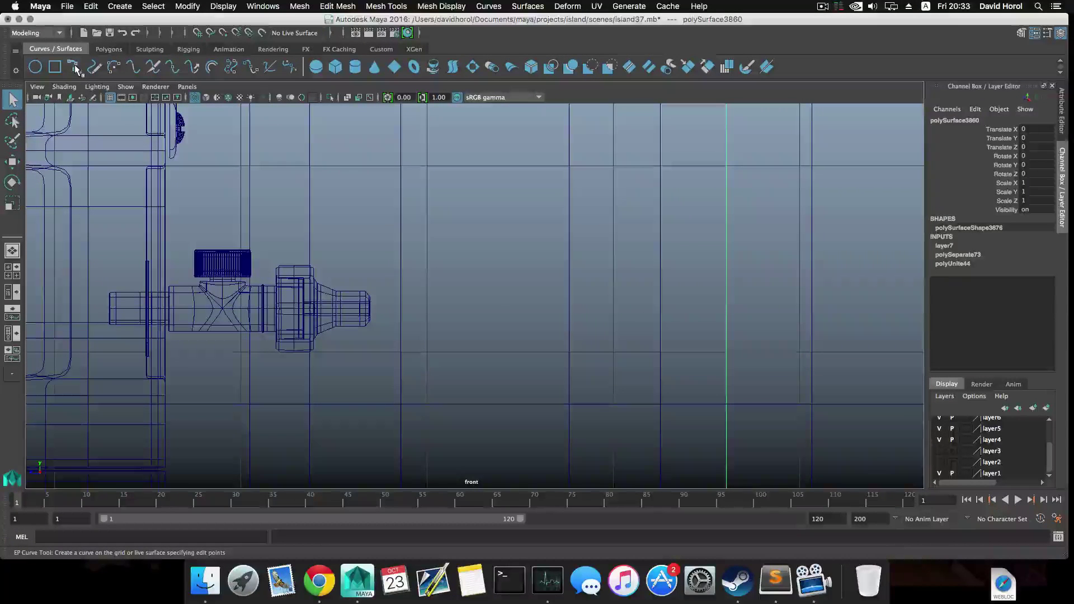
pyautogui.click(75, 67)
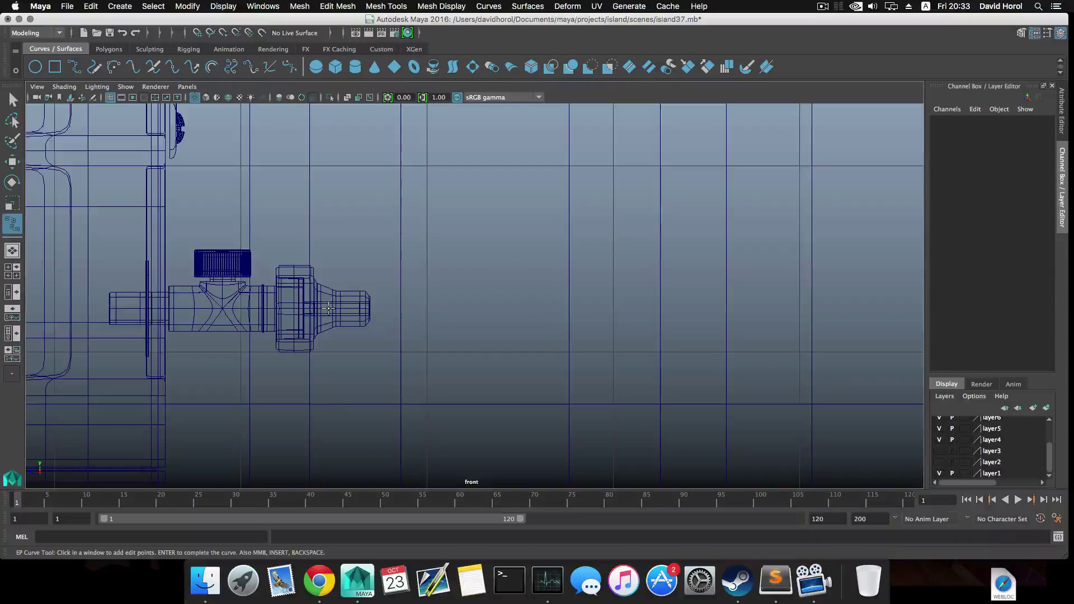
pyautogui.click(329, 308)
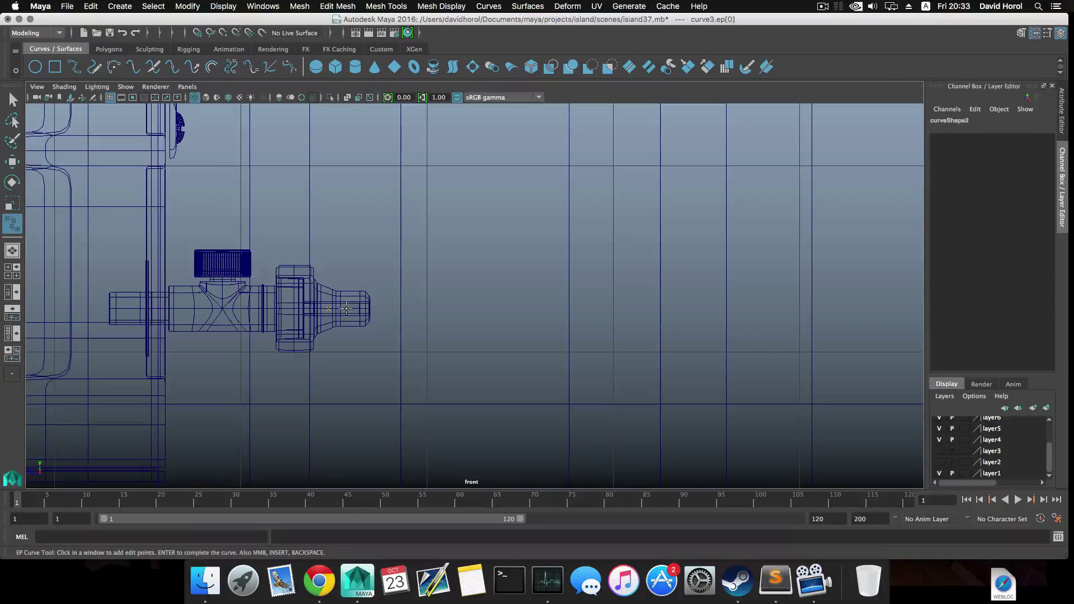
pyautogui.click(348, 309)
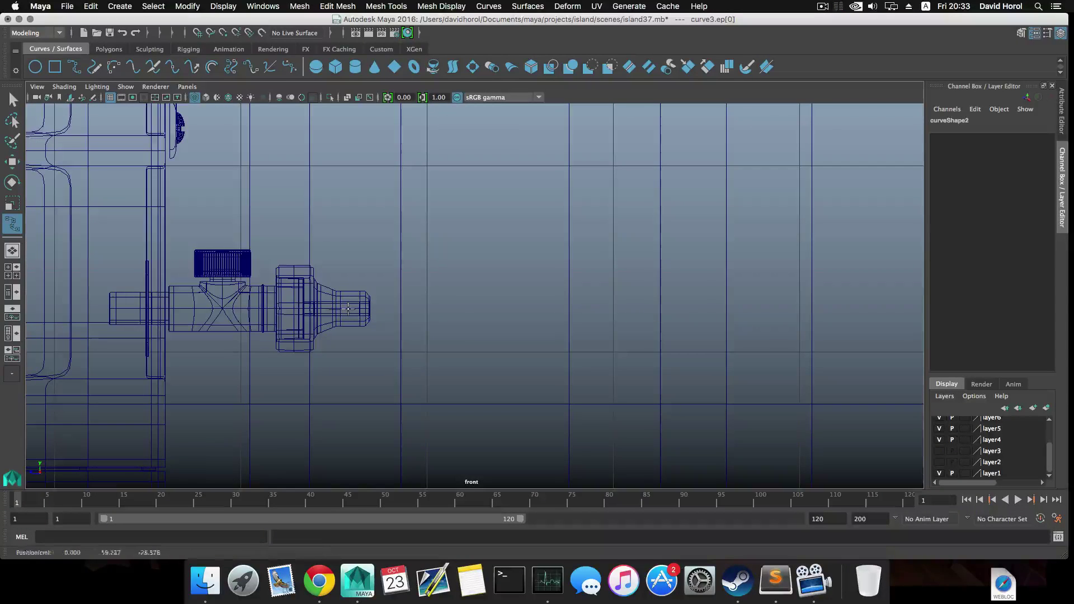
pyautogui.click(371, 308)
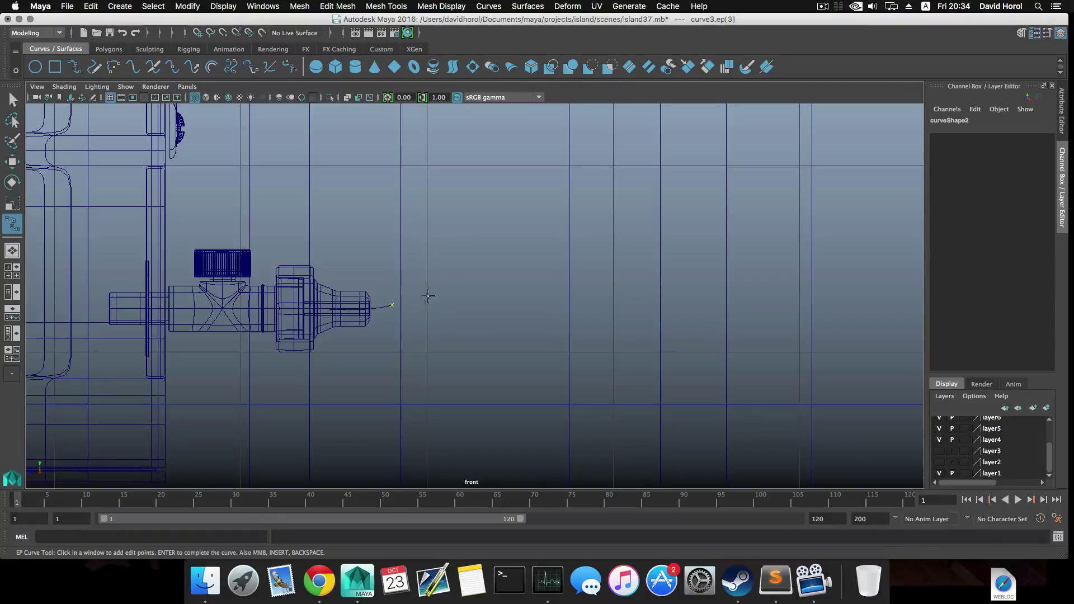
# Continue the EP curve away from the valve, bending it upward into a vertical run toward the balcony railing
pyautogui.scroll(-8, 433, 291)
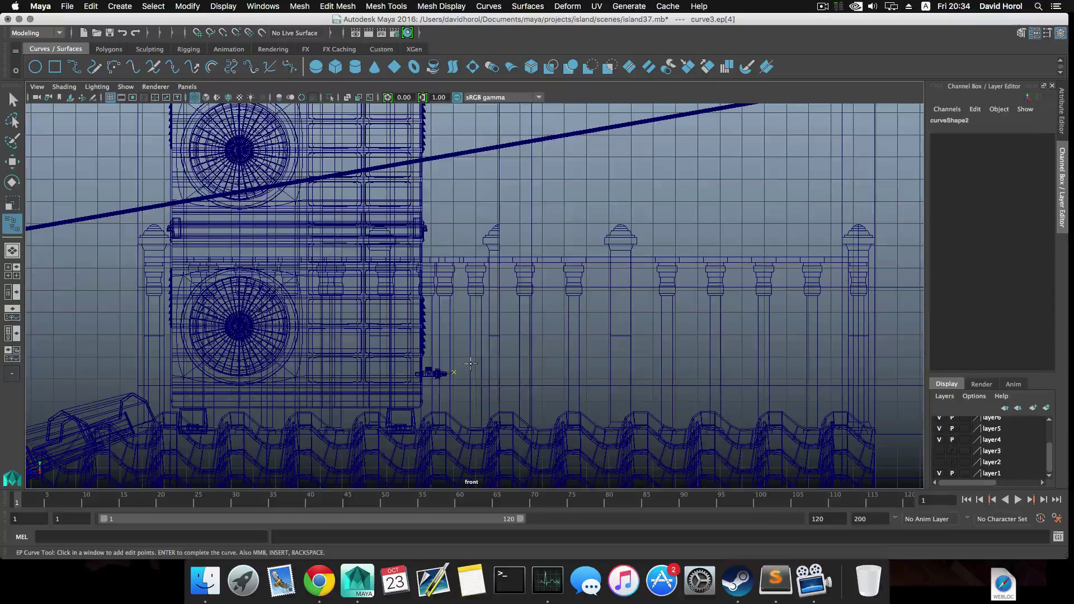
pyautogui.click(471, 364)
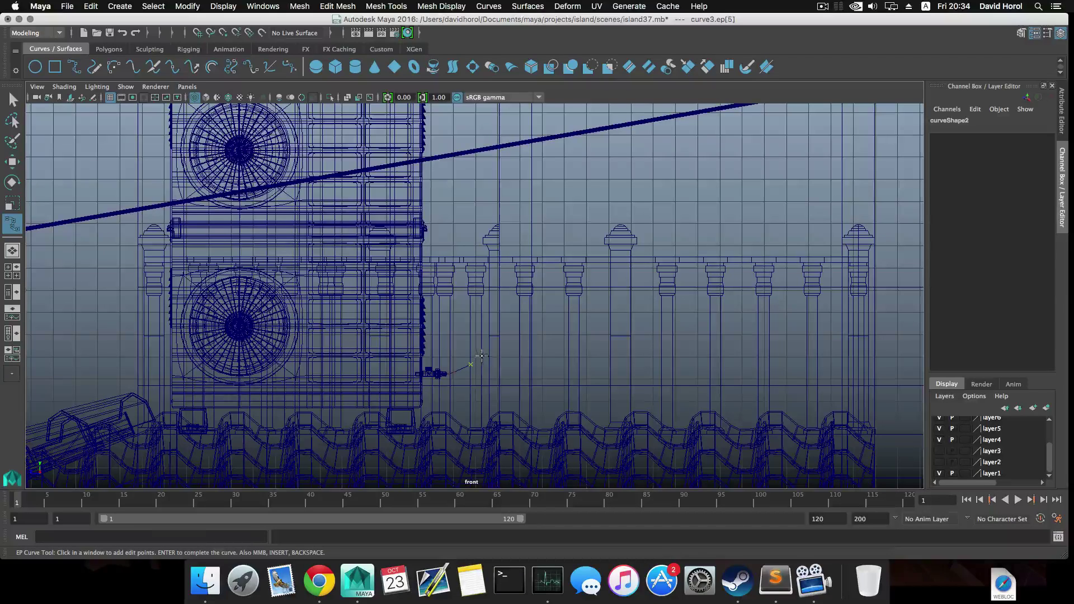
pyautogui.click(482, 350)
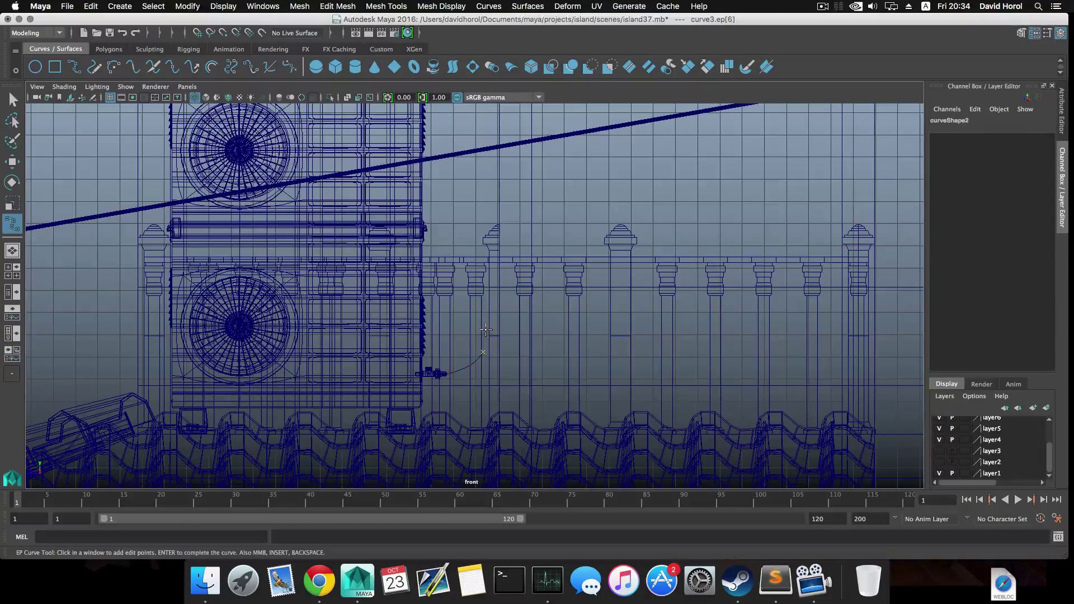
pyautogui.click(484, 328)
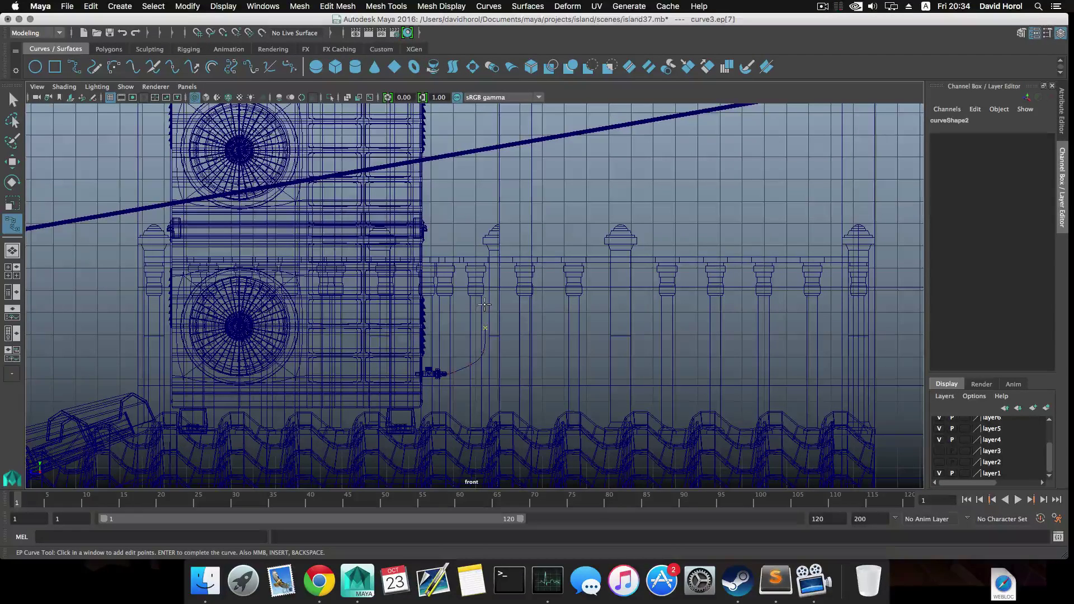
pyautogui.click(485, 305)
# Extend the EP curve straight up past the balcony railing and alongside the upper air conditioner
pyautogui.keyDown('alt'); pyautogui.moveTo(485, 283); pyautogui.dragTo(488, 345, button='middle'); pyautogui.keyUp('alt')
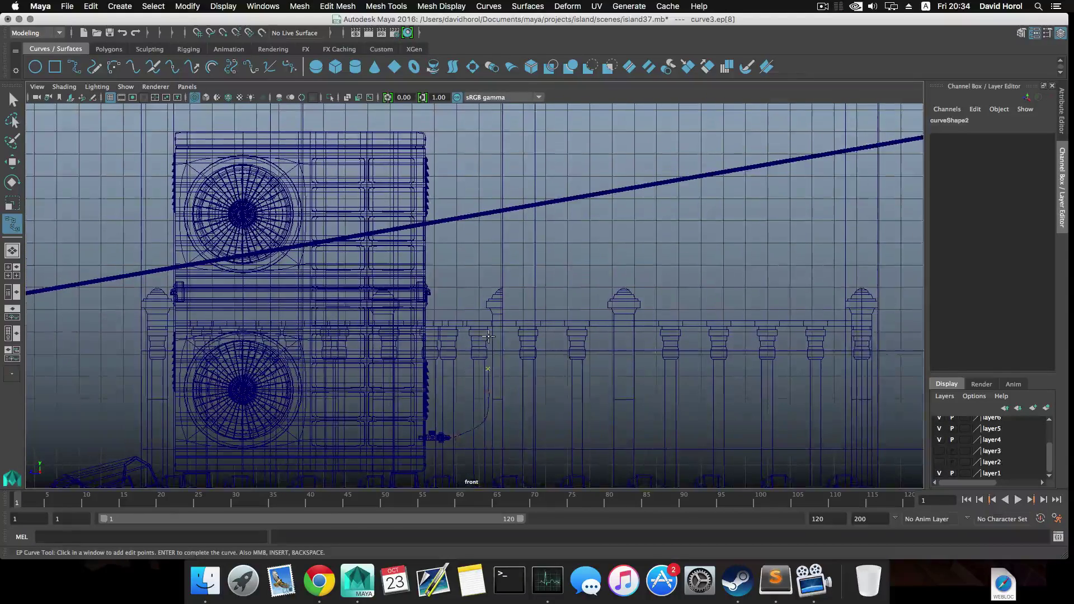
pyautogui.click(488, 336)
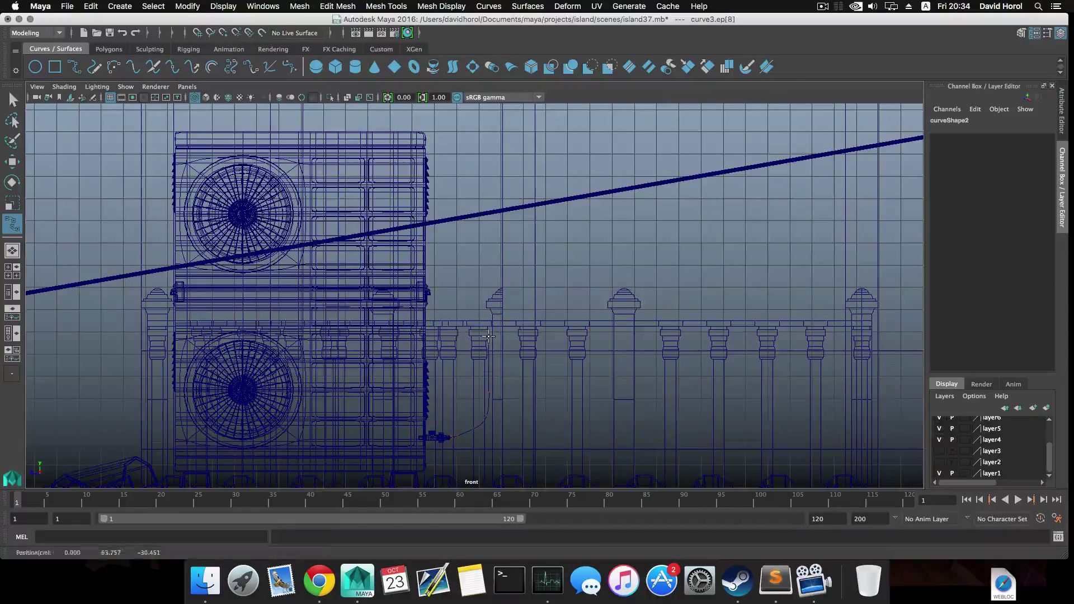
pyautogui.click(488, 297)
pyautogui.keyDown('alt'); pyautogui.moveTo(489, 267); pyautogui.dragTo(491, 317, button='middle'); pyautogui.keyUp('alt')
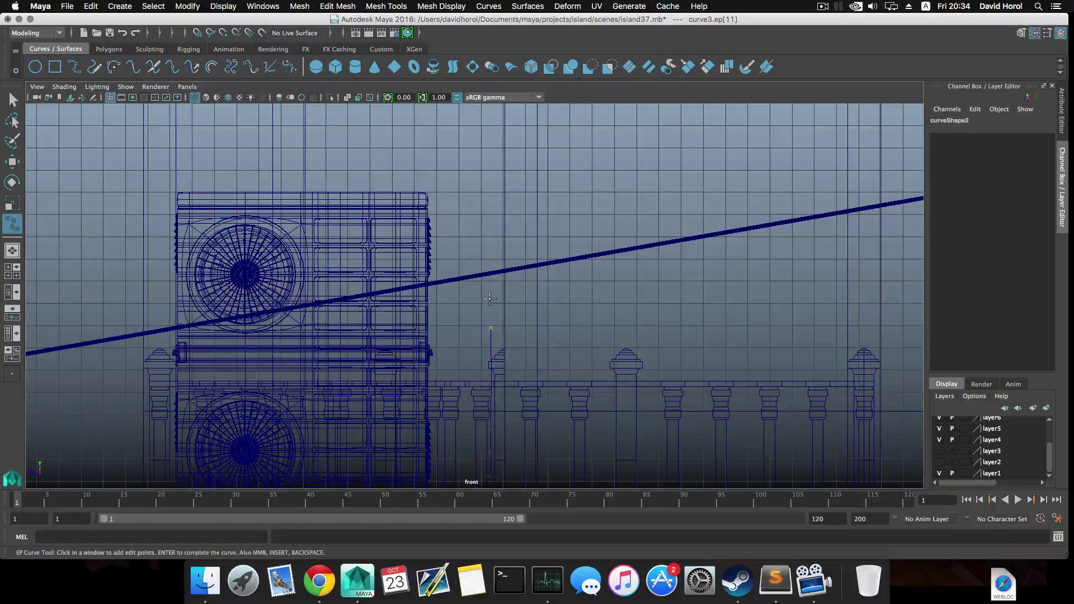
pyautogui.click(490, 297)
pyautogui.keyDown('alt'); pyautogui.moveTo(490, 297); pyautogui.dragTo(487, 328, button='middle'); pyautogui.keyUp('alt')
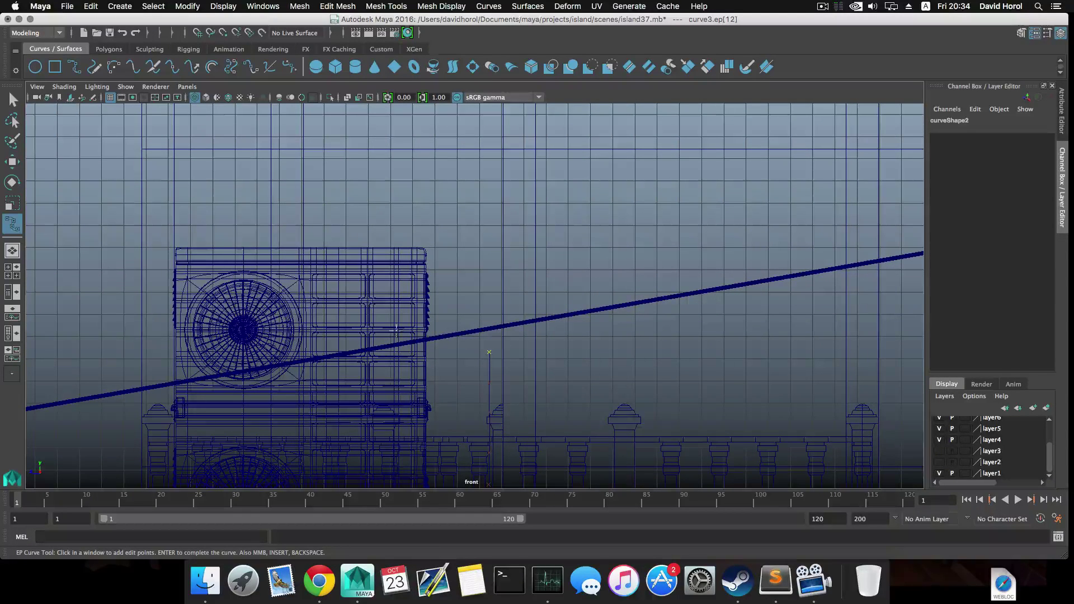
pyautogui.click(489, 312)
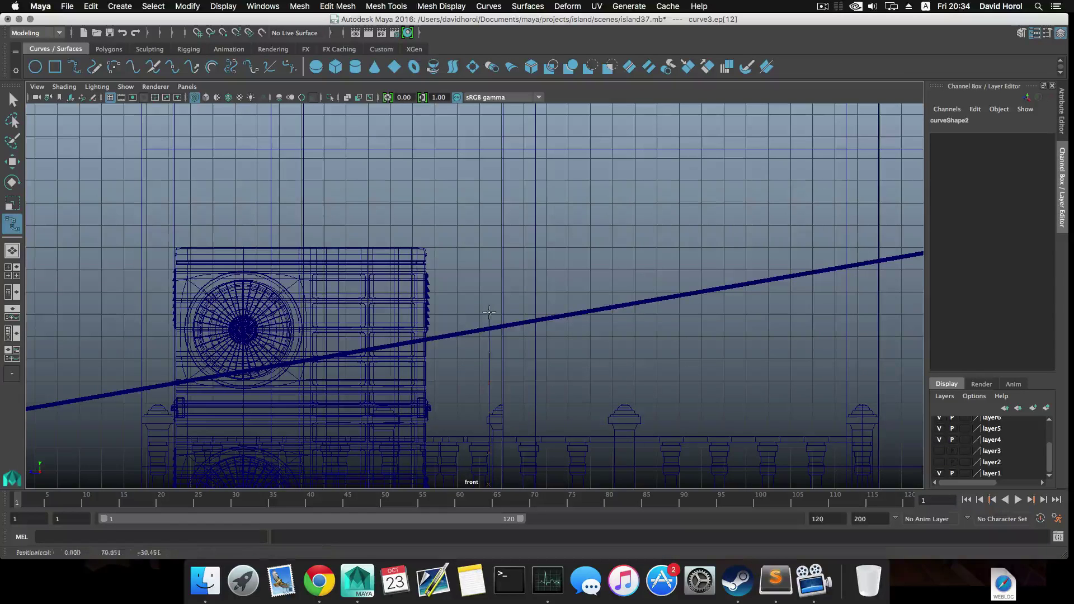
pyautogui.keyDown('alt'); pyautogui.moveTo(488, 312); pyautogui.dragTo(491, 321, button='middle'); pyautogui.keyUp('alt')
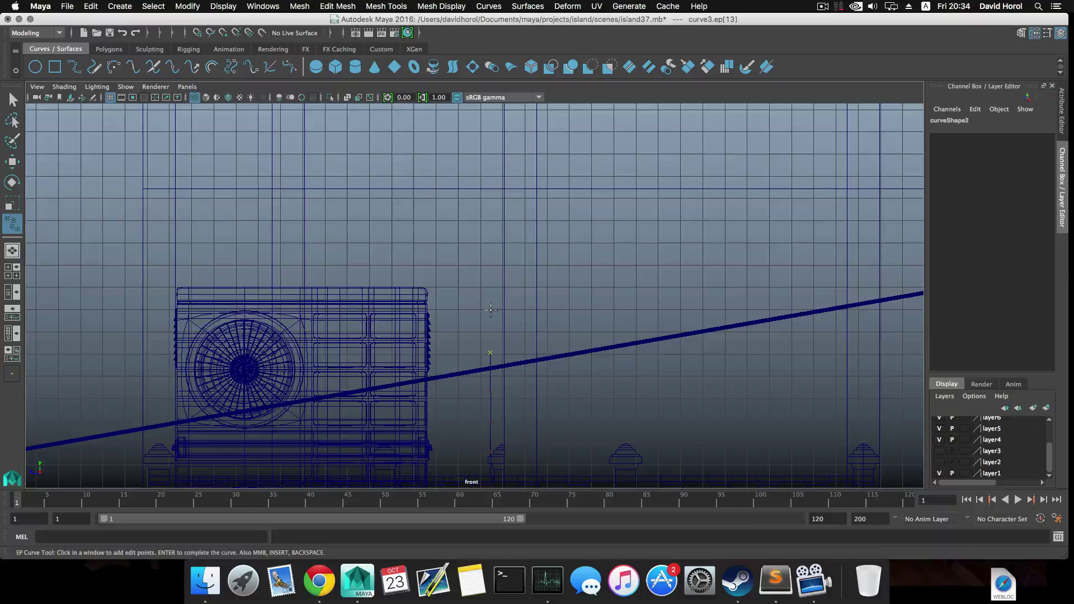
# Continue the EP curve up the wall, bend it horizontally toward the house below the roof, and complete it
pyautogui.click(491, 310)
pyautogui.click(489, 268)
pyautogui.keyDown('alt'); pyautogui.moveTo(488, 267); pyautogui.dragTo(491, 318, button='middle'); pyautogui.keyUp('alt')
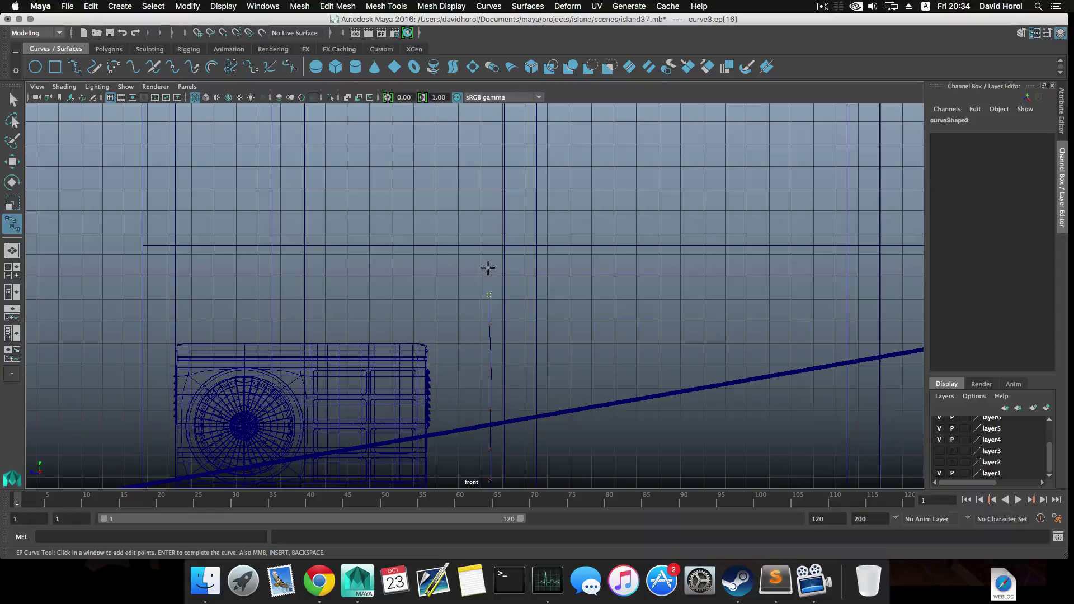
pyautogui.keyDown('alt'); pyautogui.moveTo(488, 267); pyautogui.dragTo(485, 332, button='middle'); pyautogui.keyUp('alt')
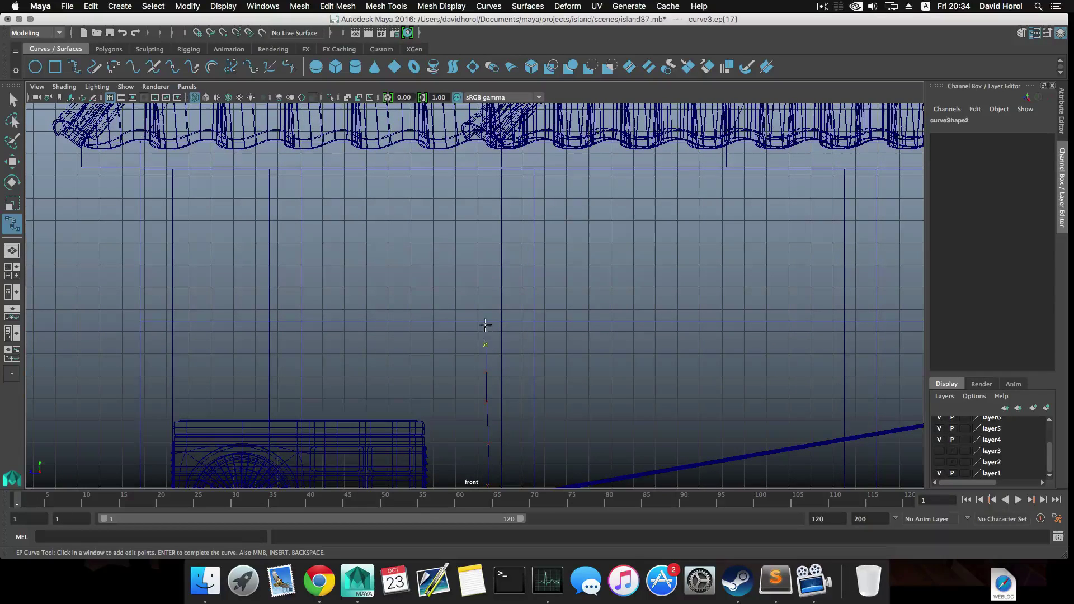
pyautogui.click(488, 264)
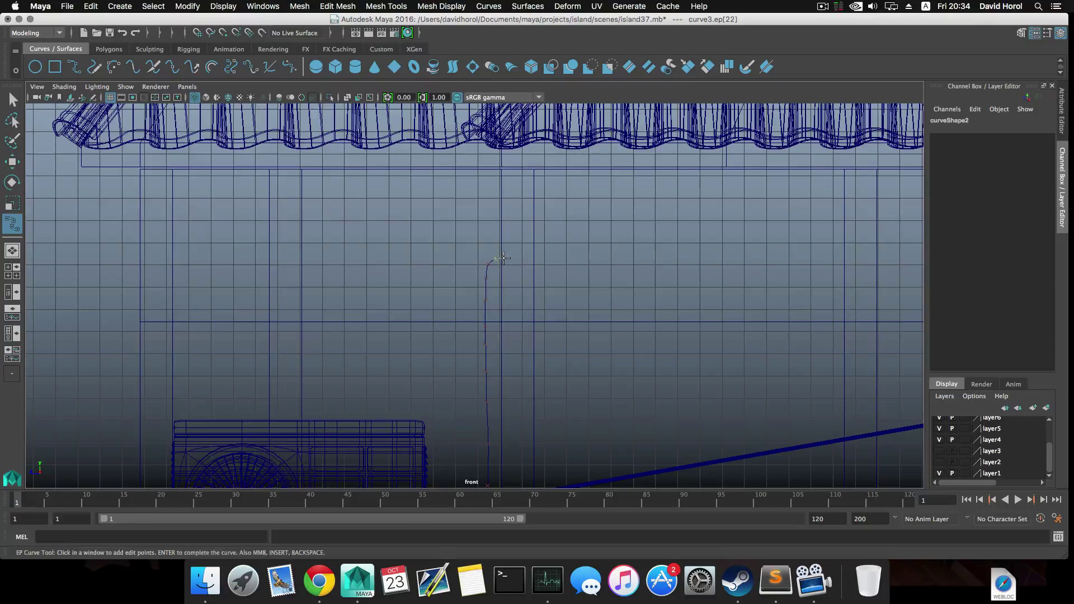
pyautogui.click(510, 257)
pyautogui.press('Return')
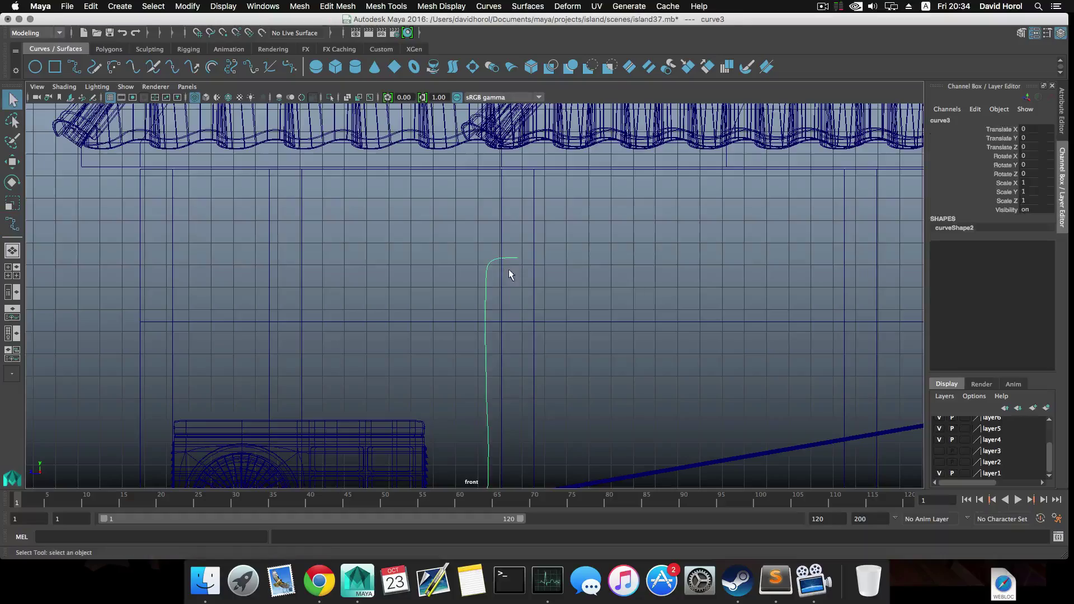
# Switch to the perspective view and center the pivot of the pipe curve for moving
pyautogui.scroll(-2, 489, 353)
pyautogui.press('space')
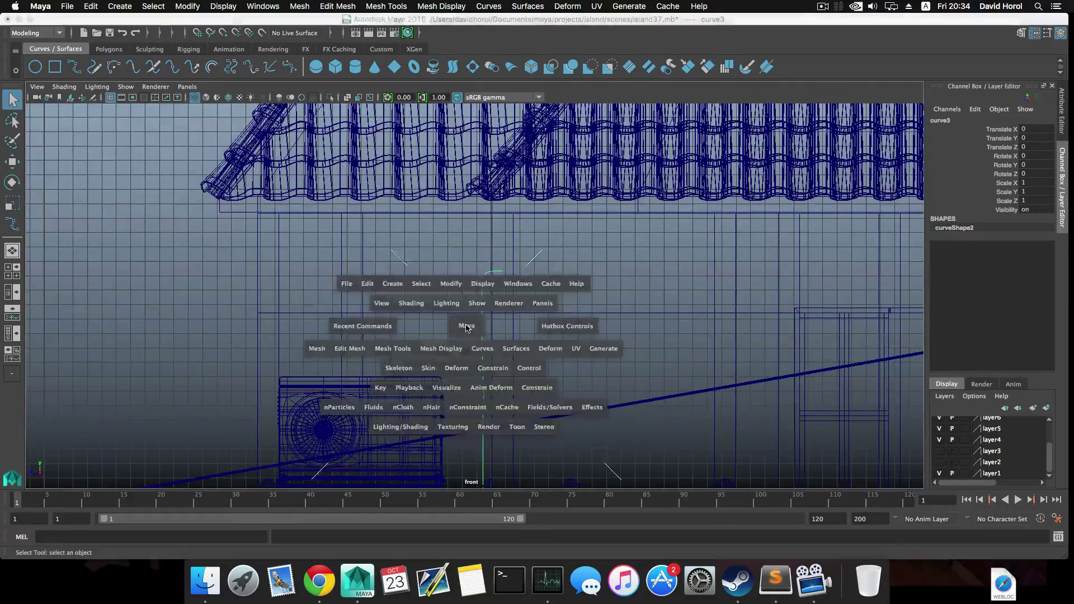
pyautogui.press('space')
pyautogui.keyDown('alt'); pyautogui.moveTo(513, 320); pyautogui.dragTo(555, 309); pyautogui.keyUp('alt')
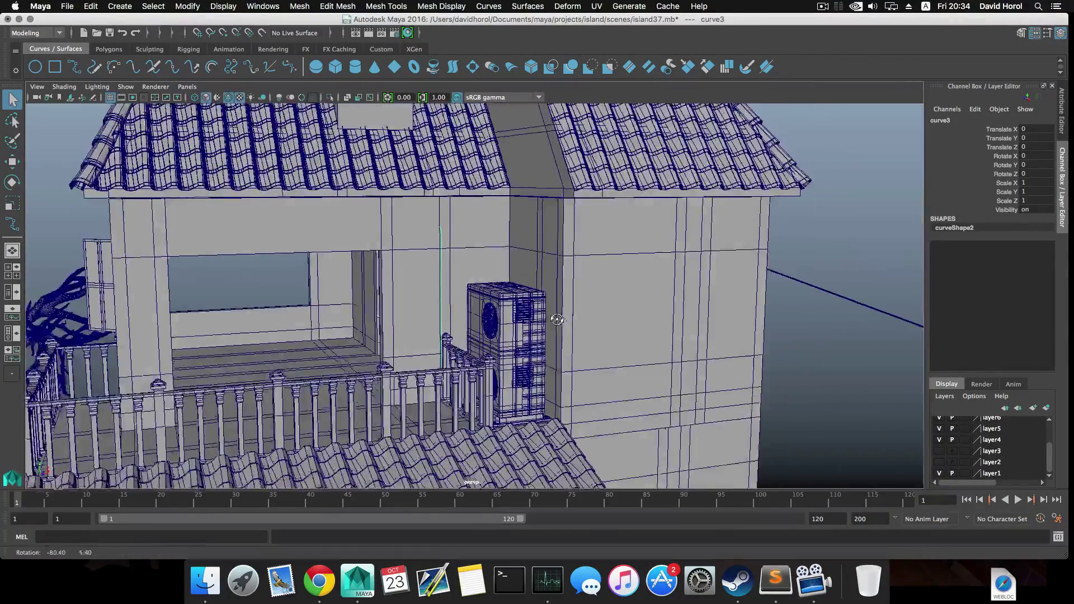
pyautogui.keyDown('alt'); pyautogui.moveTo(529, 346); pyautogui.dragTo(534, 341); pyautogui.keyUp('alt')
pyautogui.scroll(10, 534, 340)
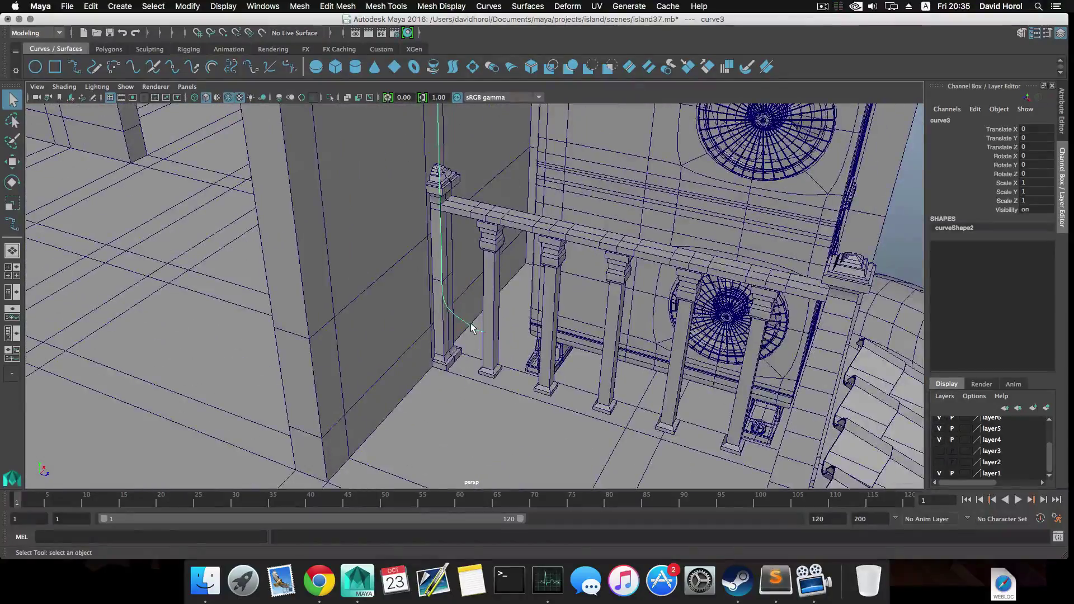
pyautogui.press('w')
pyautogui.scroll(-10, 482, 347)
pyautogui.keyDown('alt'); pyautogui.moveTo(479, 346); pyautogui.dragTo(351, 307); pyautogui.keyUp('alt')
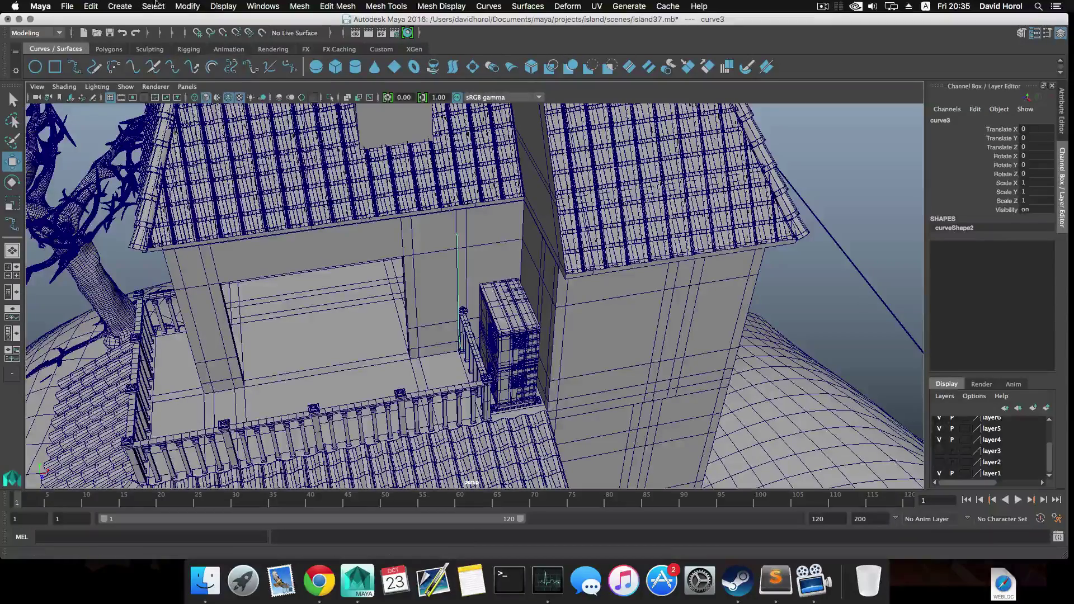
pyautogui.click(187, 6)
pyautogui.click(195, 78)
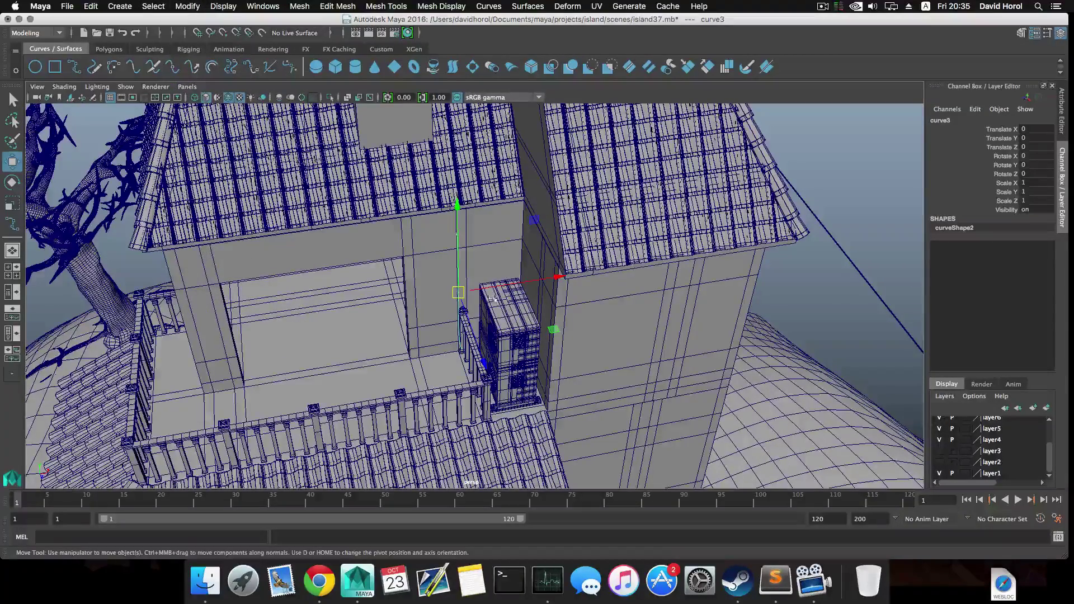
# Select the air conditioner units together with the pipe curve and isolate them in the viewport
pyautogui.moveTo(489, 287); pyautogui.dragTo(523, 344)
pyautogui.click(503, 316)
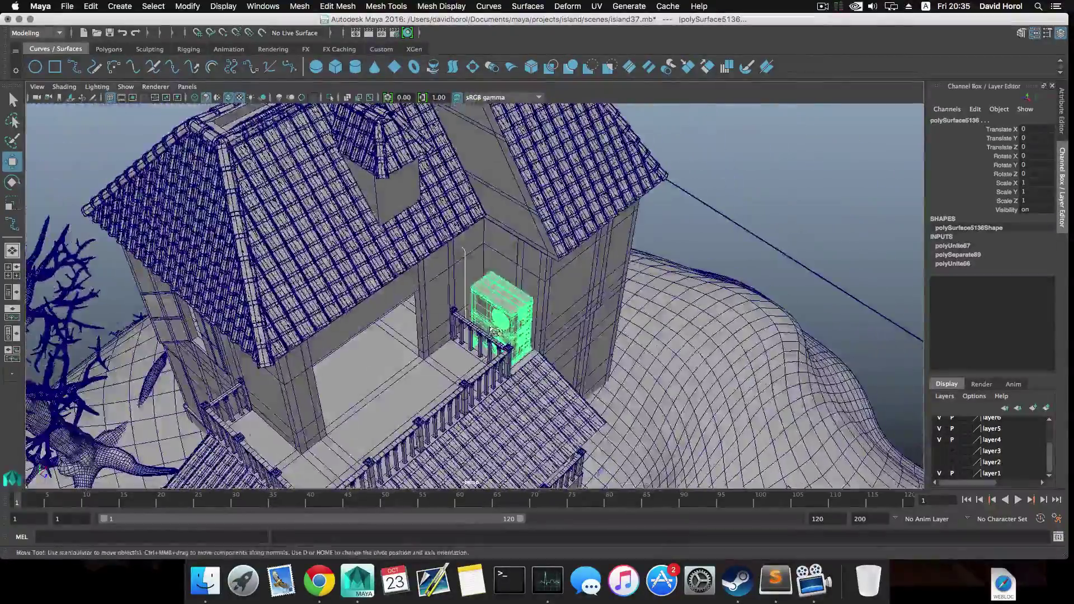
pyautogui.click(331, 98)
# Move the pipe curve along X to a Translate X of 7.898, in line with the outer valve
pyautogui.scroll(10, 530, 293)
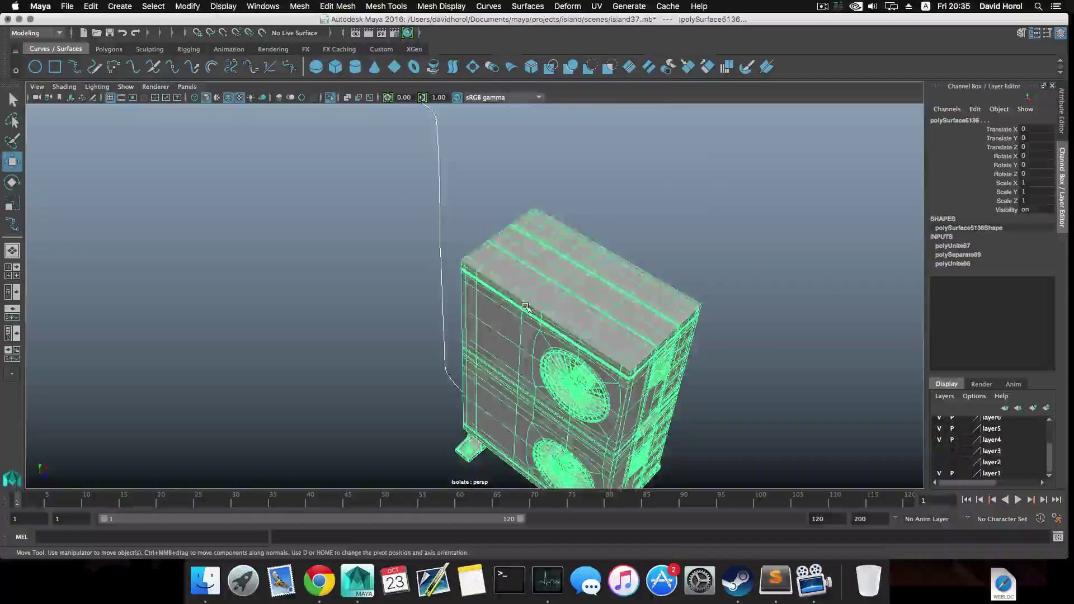
pyautogui.scroll(-10, 530, 293)
pyautogui.keyDown('alt'); pyautogui.moveTo(529, 295); pyautogui.dragTo(495, 221, button='middle'); pyautogui.keyUp('alt')
pyautogui.keyDown('alt'); pyautogui.moveTo(442, 263); pyautogui.dragTo(576, 241); pyautogui.keyUp('alt')
pyautogui.keyDown('alt'); pyautogui.moveTo(395, 328); pyautogui.dragTo(479, 256, button='middle'); pyautogui.keyUp('alt')
pyautogui.scroll(5, 479, 255)
pyautogui.scroll(-3, 480, 256)
pyautogui.keyDown('alt'); pyautogui.moveTo(480, 255); pyautogui.dragTo(425, 257); pyautogui.keyUp('alt')
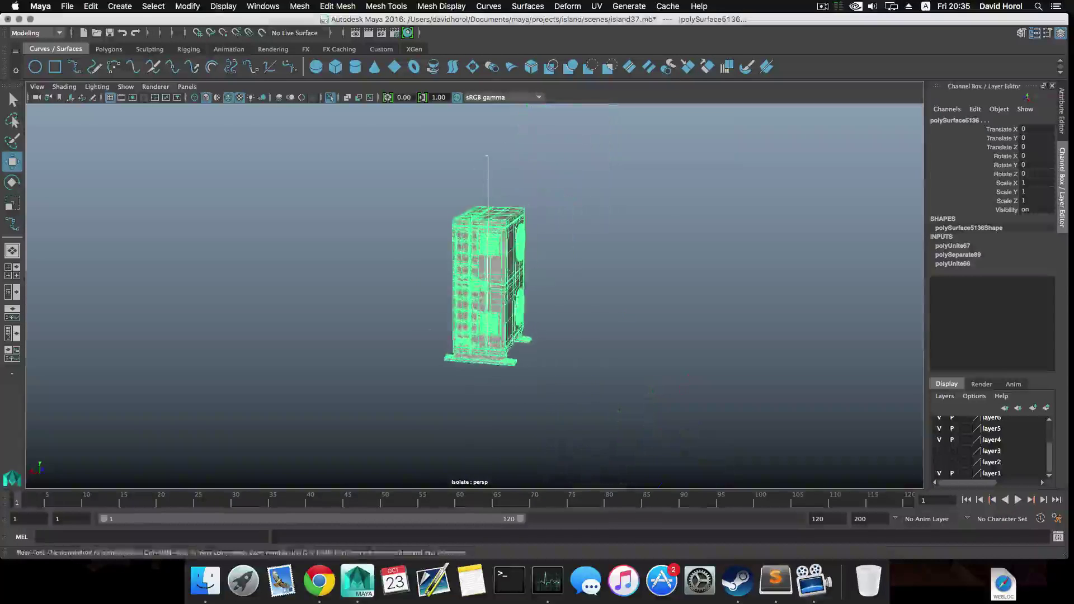
pyautogui.press('z')
pyautogui.scroll(5, 444, 178)
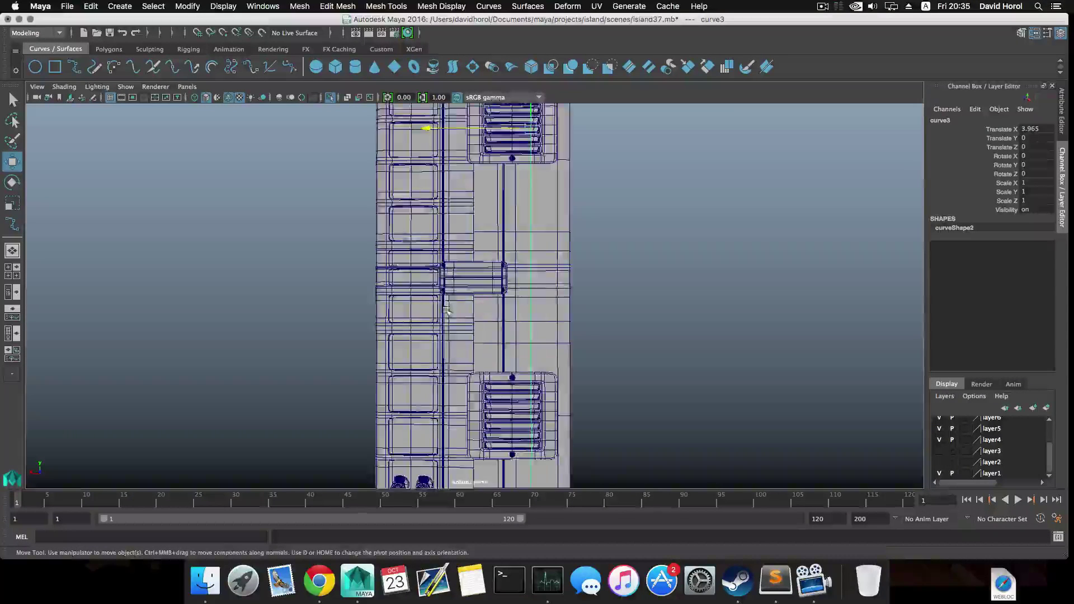
pyautogui.click(439, 163)
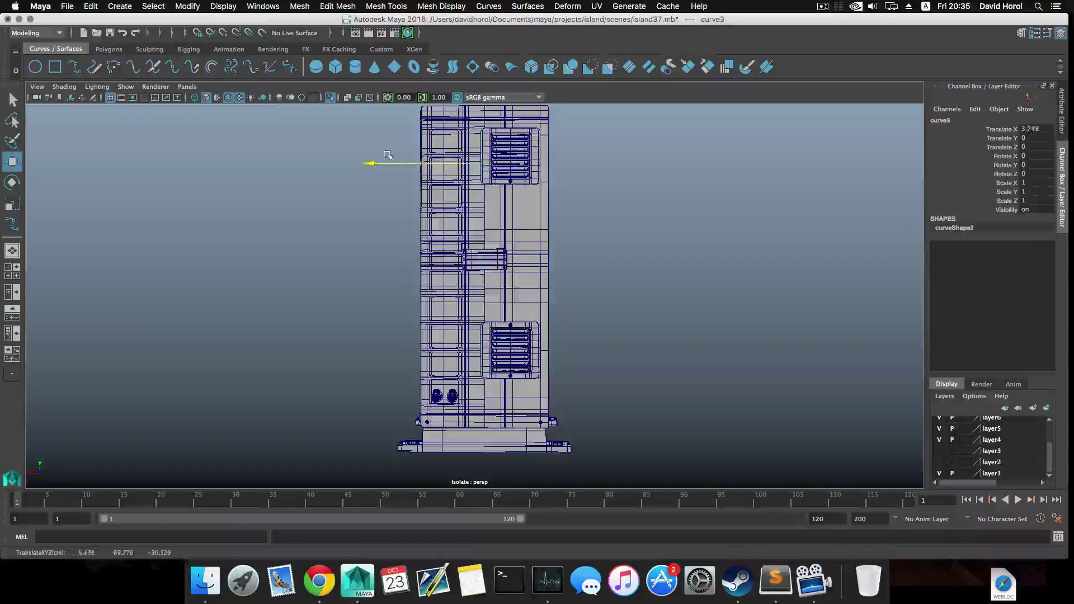
pyautogui.moveTo(388, 155); pyautogui.dragTo(350, 147)
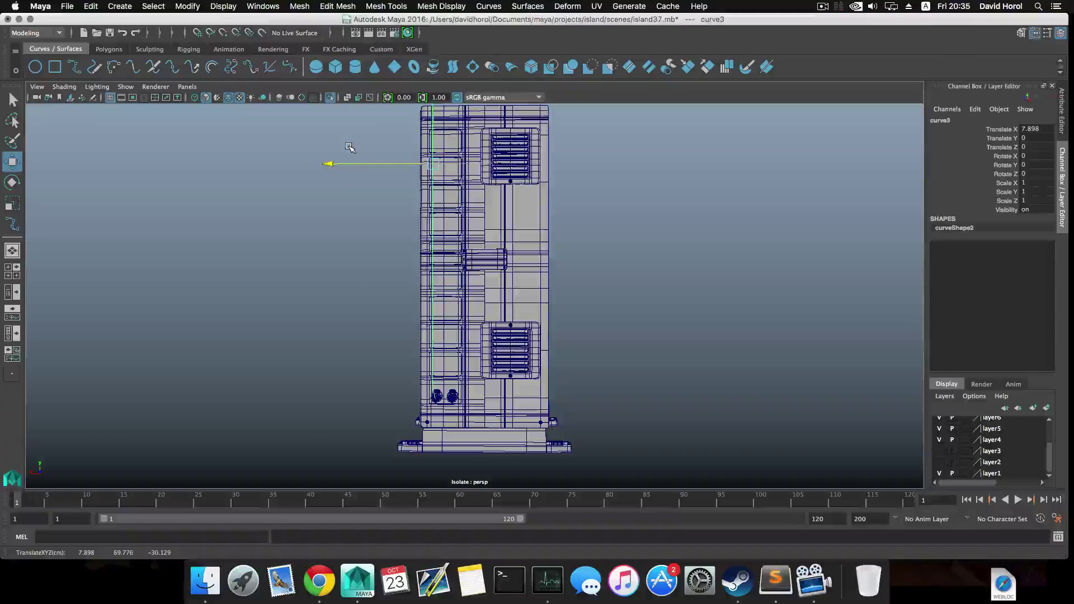
# Lower the curve's pivot to the valve's height and nudge the curve to a Translate X of 7.895
pyautogui.keyDown('alt'); pyautogui.moveTo(425, 268); pyautogui.dragTo(467, 360, button='middle'); pyautogui.keyUp('alt')
pyautogui.press('d')
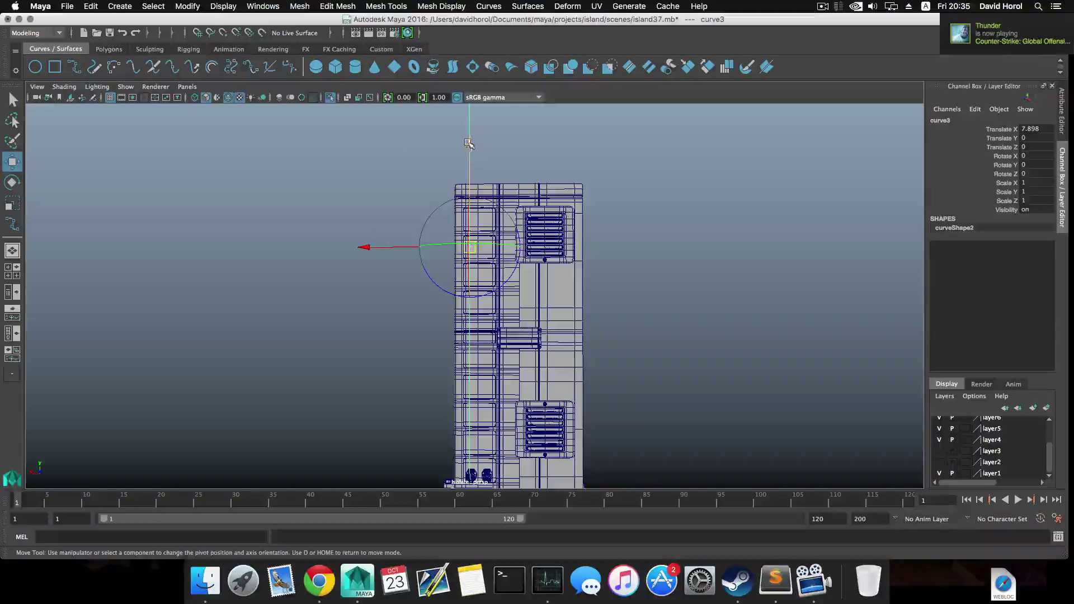
pyautogui.moveTo(468, 144); pyautogui.dragTo(469, 374)
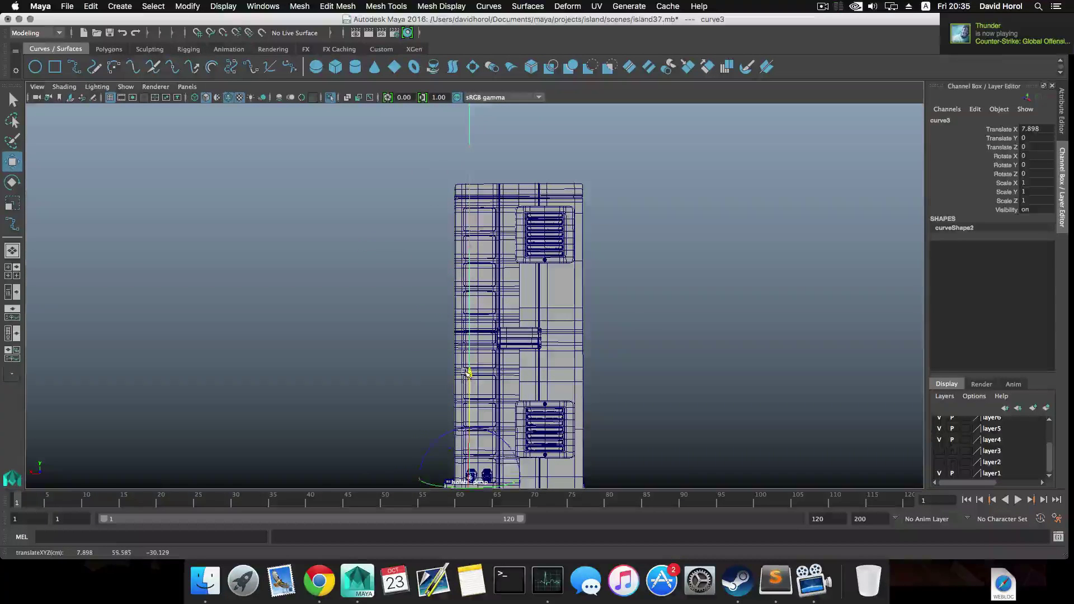
pyautogui.scroll(5, 480, 324)
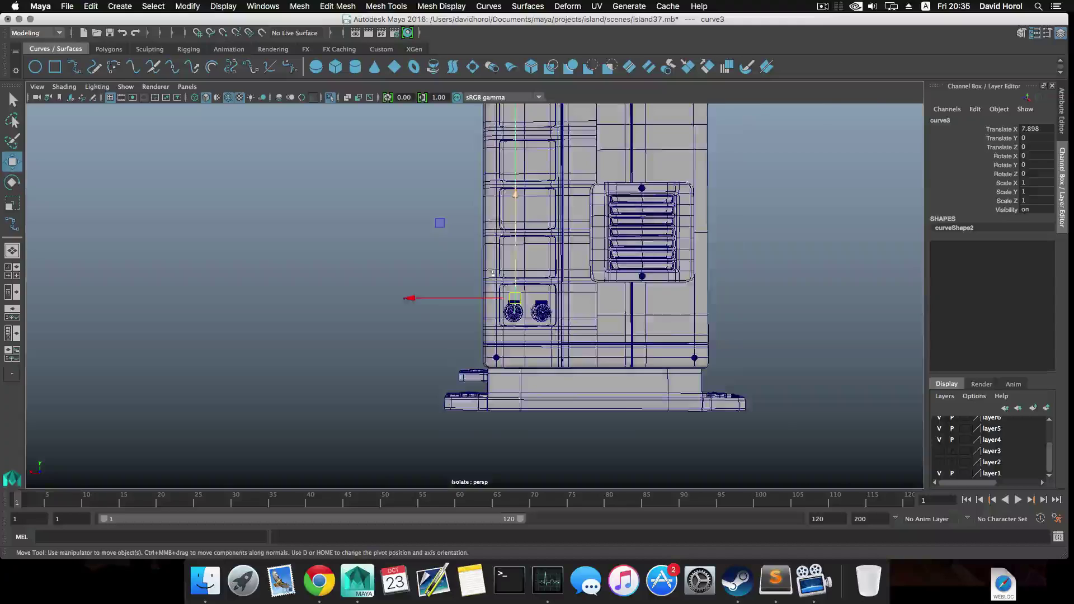
pyautogui.scroll(8, 503, 285)
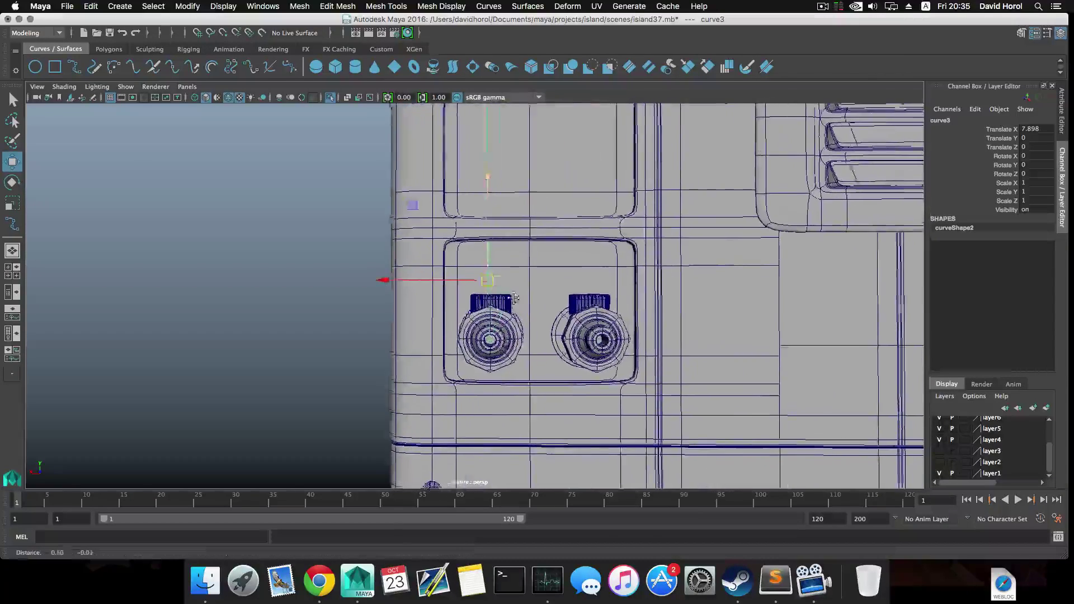
pyautogui.moveTo(438, 253); pyautogui.dragTo(433, 253)
# Show the curve's control vertices and move the one just outside the nozzle outward and slightly down
pyautogui.keyDown('alt'); pyautogui.moveTo(471, 296); pyautogui.dragTo(509, 309); pyautogui.keyUp('alt')
pyautogui.keyDown('alt'); pyautogui.moveTo(508, 309); pyautogui.dragTo(477, 307, button='right'); pyautogui.keyUp('alt')
pyautogui.keyDown('alt'); pyautogui.moveTo(476, 307); pyautogui.dragTo(469, 329); pyautogui.keyUp('alt')
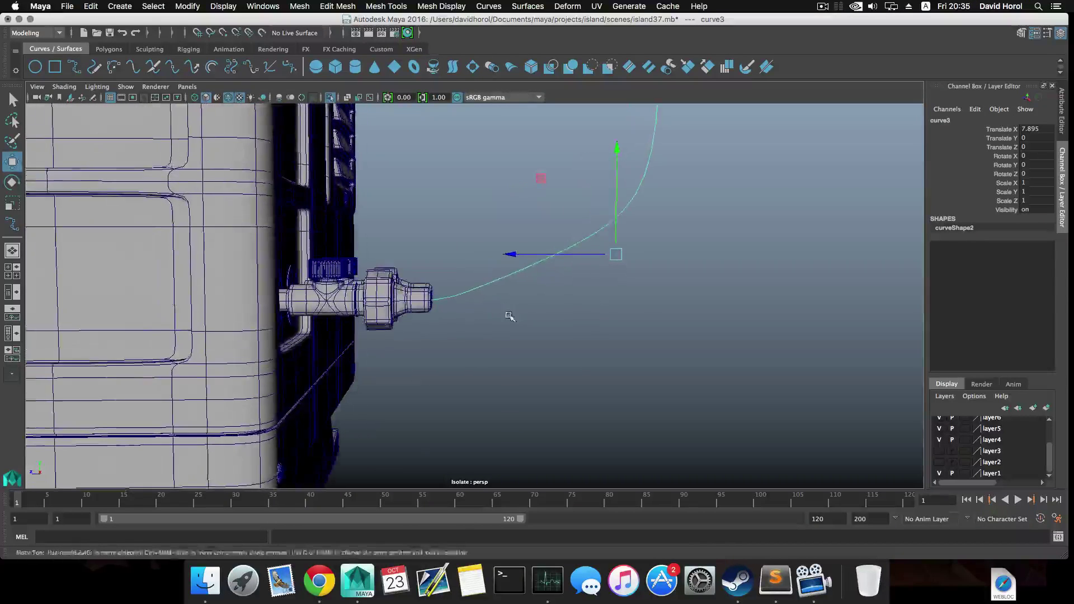
pyautogui.moveTo(482, 294); pyautogui.dragTo(434, 294, button='right')
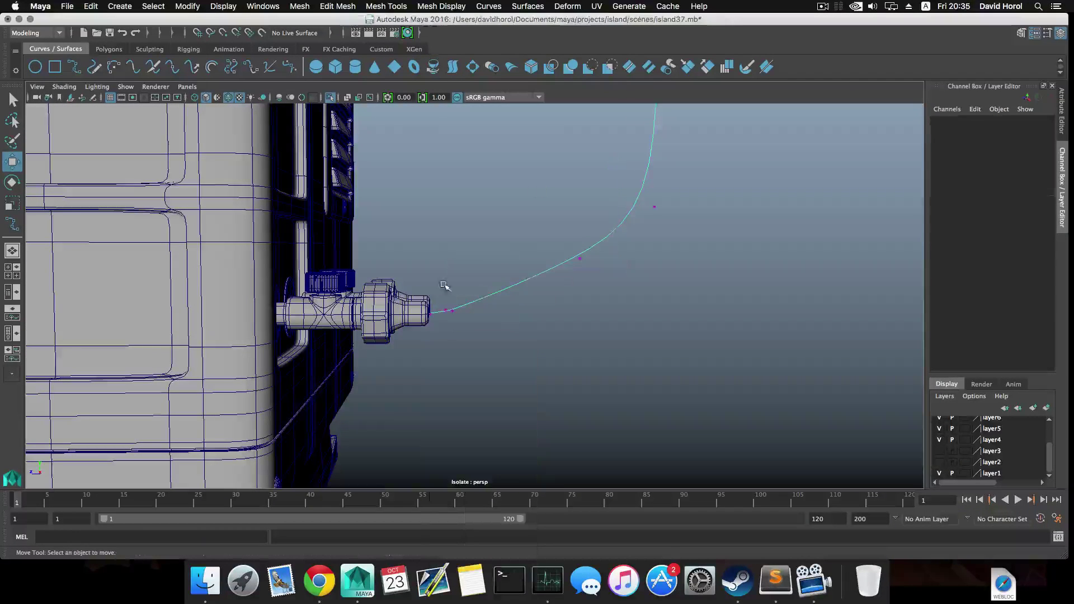
pyautogui.moveTo(464, 330); pyautogui.dragTo(435, 317)
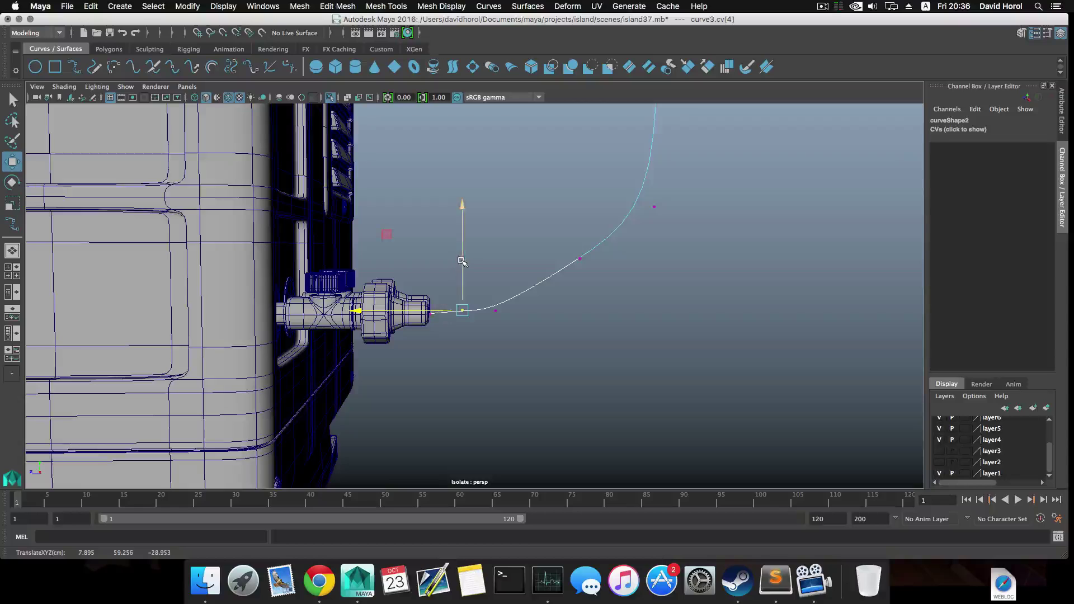
pyautogui.moveTo(461, 261); pyautogui.dragTo(464, 269)
# Move the following control vertex farther from the valve and slightly up to round the bend
pyautogui.click(495, 304)
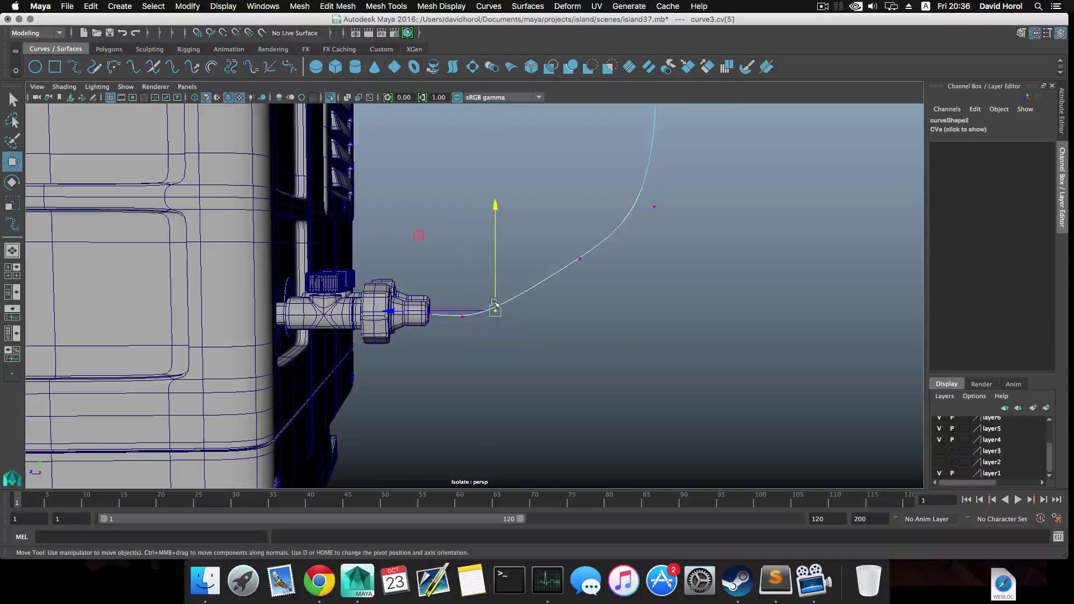
pyautogui.click(474, 313)
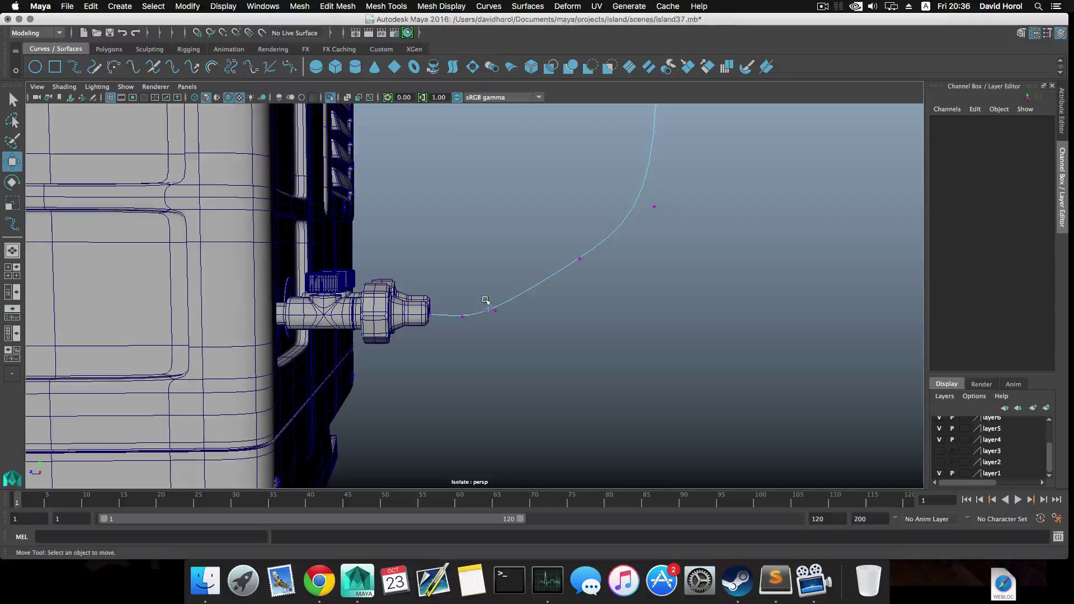
pyautogui.click(493, 309)
pyautogui.moveTo(472, 312); pyautogui.dragTo(515, 285)
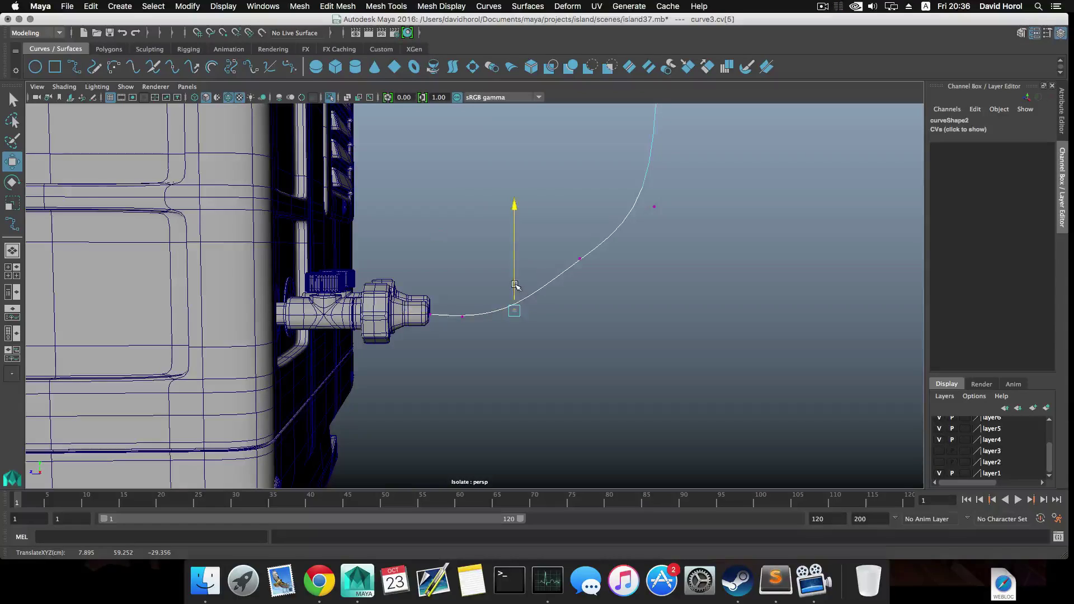
# Lower the control vertex in the middle of the bend to smooth the curve's rise from the valve
pyautogui.click(581, 258)
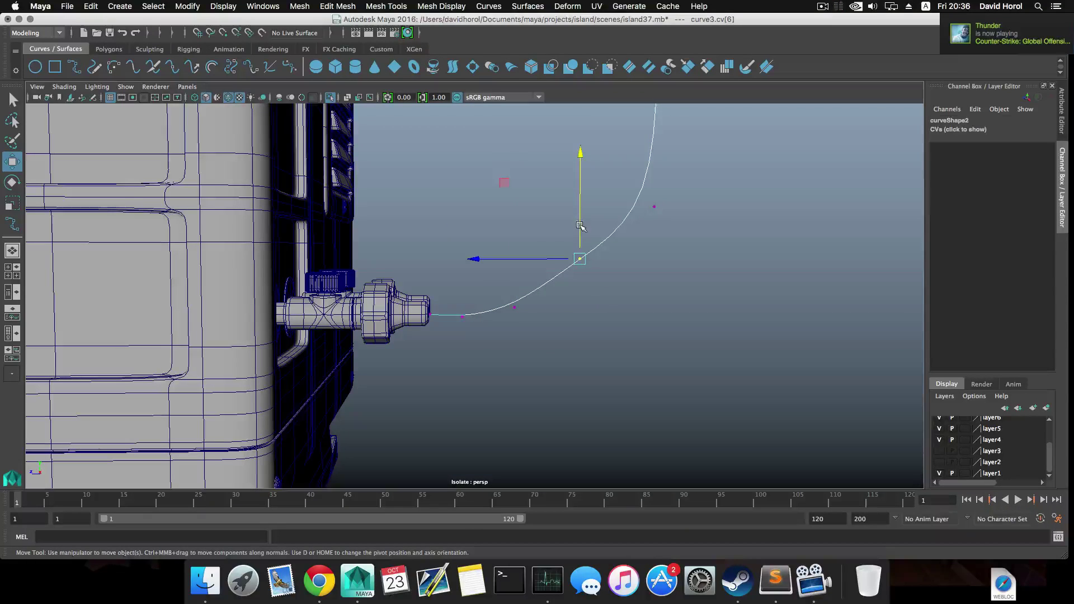
pyautogui.click(582, 266)
pyautogui.click(581, 259)
pyautogui.moveTo(579, 223); pyautogui.dragTo(581, 240)
# Check the reshaped bend from the valve upward and return the curve to object selection
pyautogui.scroll(-5, 584, 320)
pyautogui.scroll(-2, 585, 322)
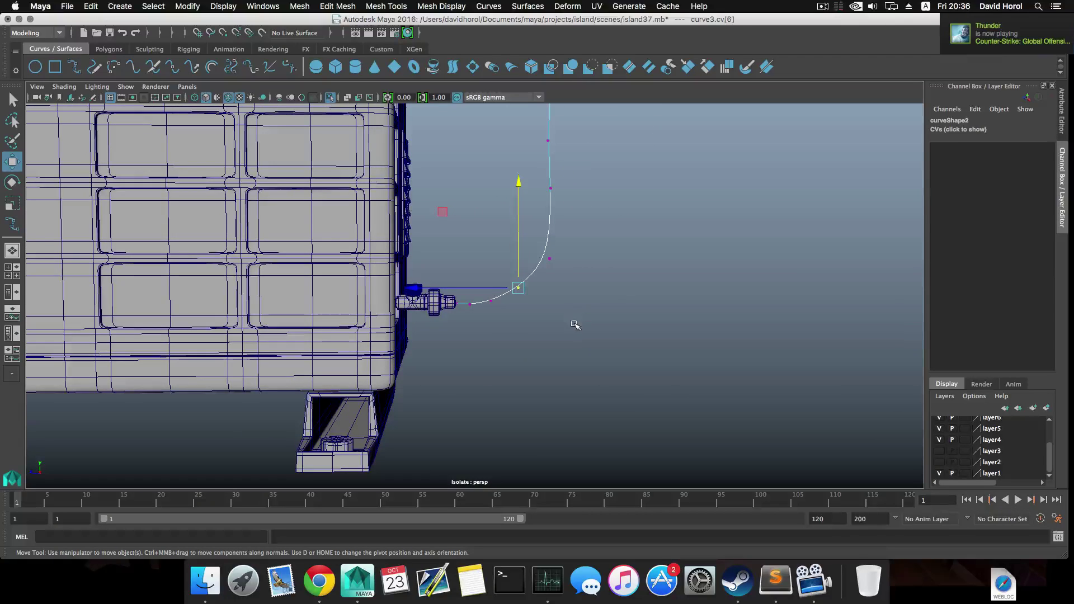
pyautogui.scroll(10, 528, 341)
pyautogui.keyDown('alt'); pyautogui.moveTo(497, 356); pyautogui.dragTo(527, 347, button='middle'); pyautogui.keyUp('alt')
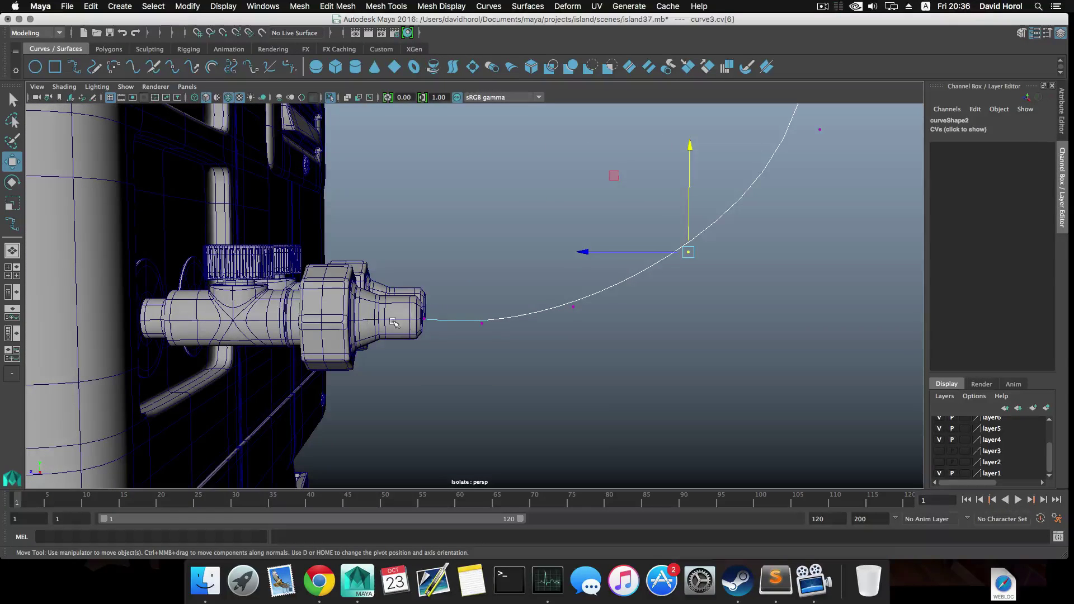
pyautogui.press('F8')
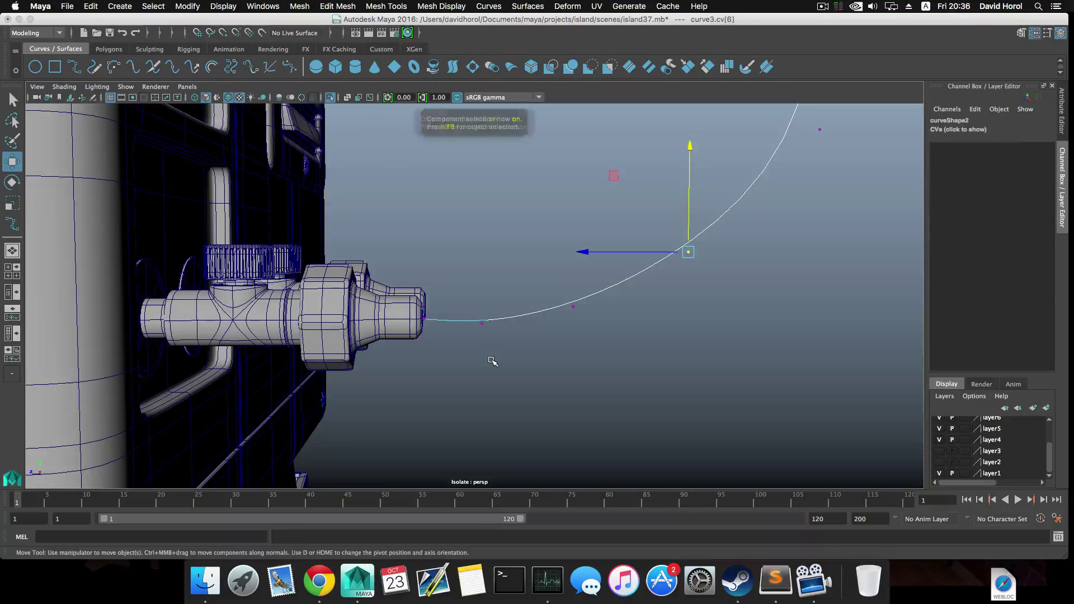
pyautogui.scroll(-2, 492, 360)
pyautogui.scroll(-2, 492, 360)
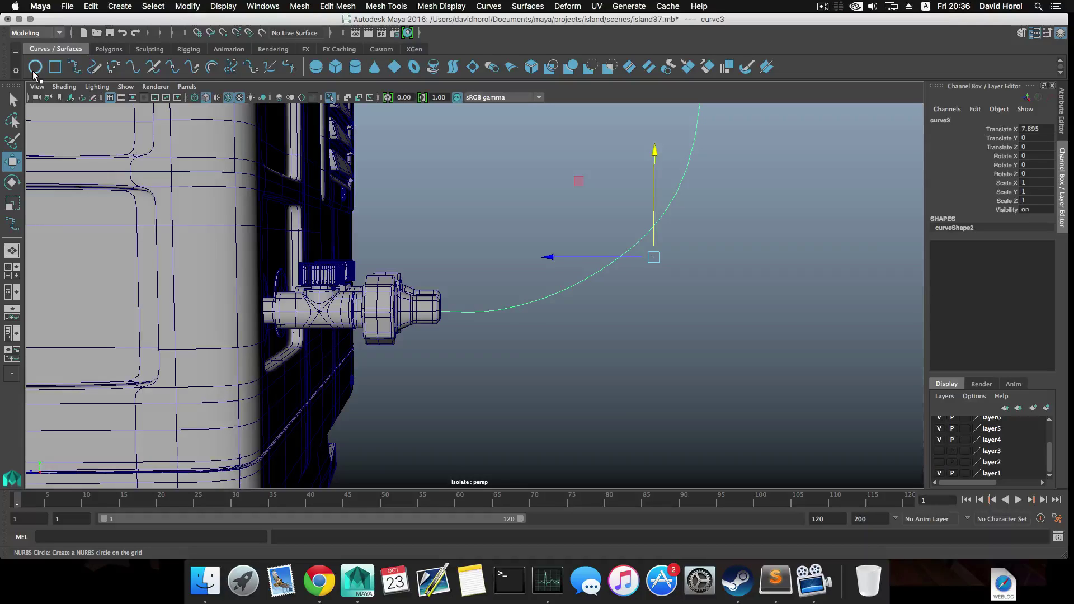
# Create a NURBS circle and raise it to a Translate Y of 60.806, about the height of the air conditioner
pyautogui.scroll(-5, 428, 257)
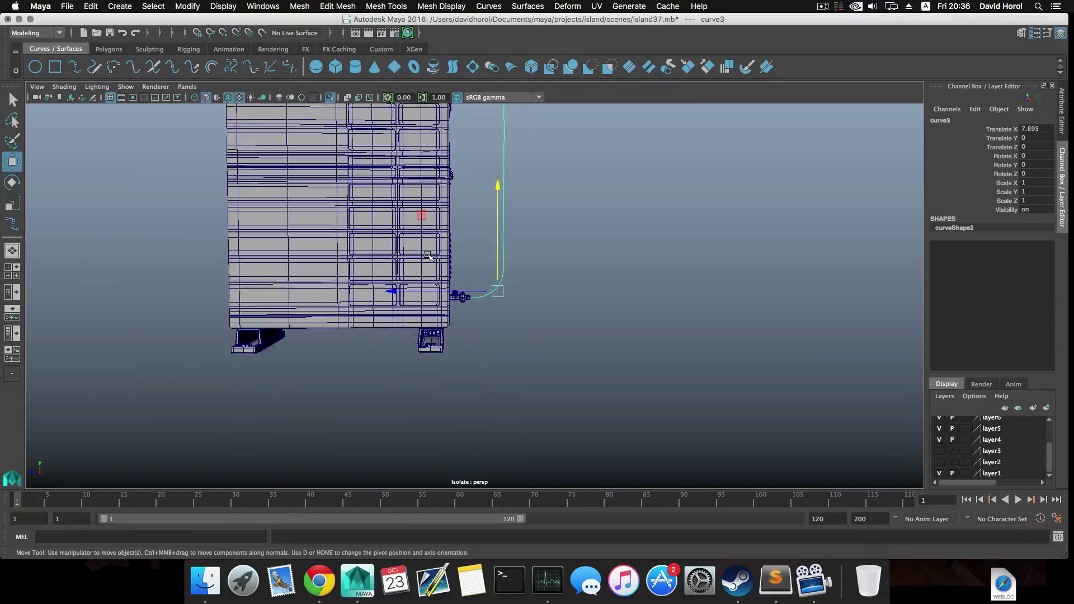
pyautogui.scroll(3, 428, 257)
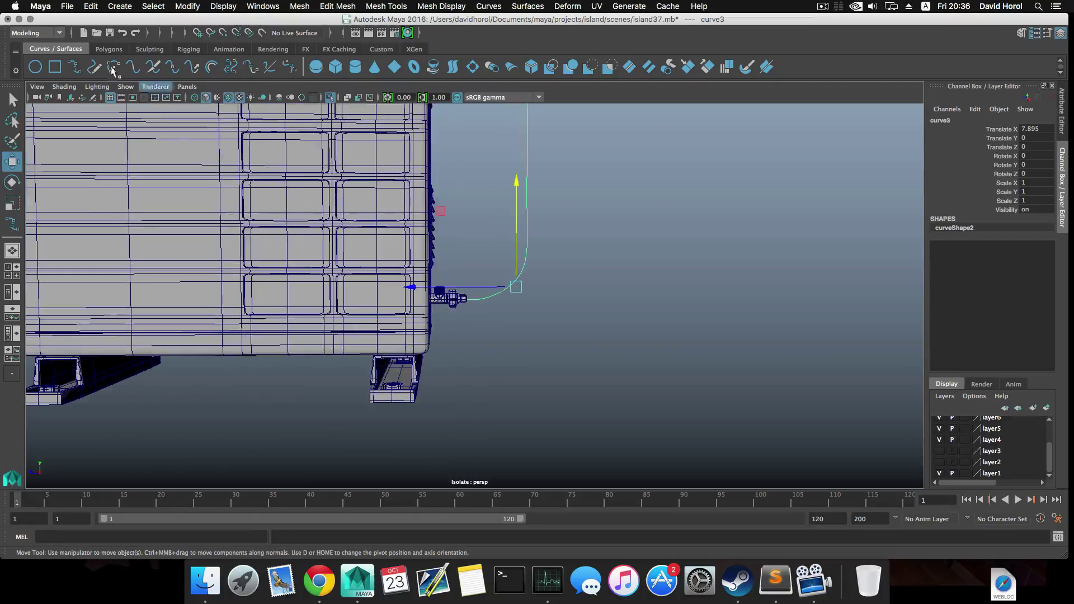
pyautogui.click(39, 62)
pyautogui.scroll(-10, 407, 320)
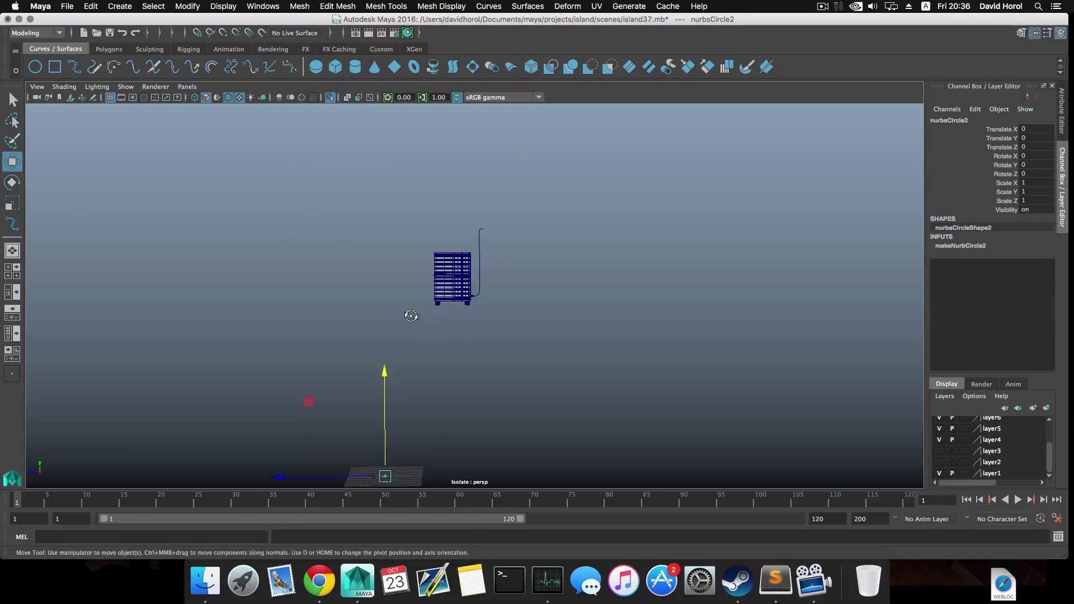
pyautogui.keyDown('alt'); pyautogui.moveTo(410, 314); pyautogui.dragTo(371, 247); pyautogui.keyUp('alt')
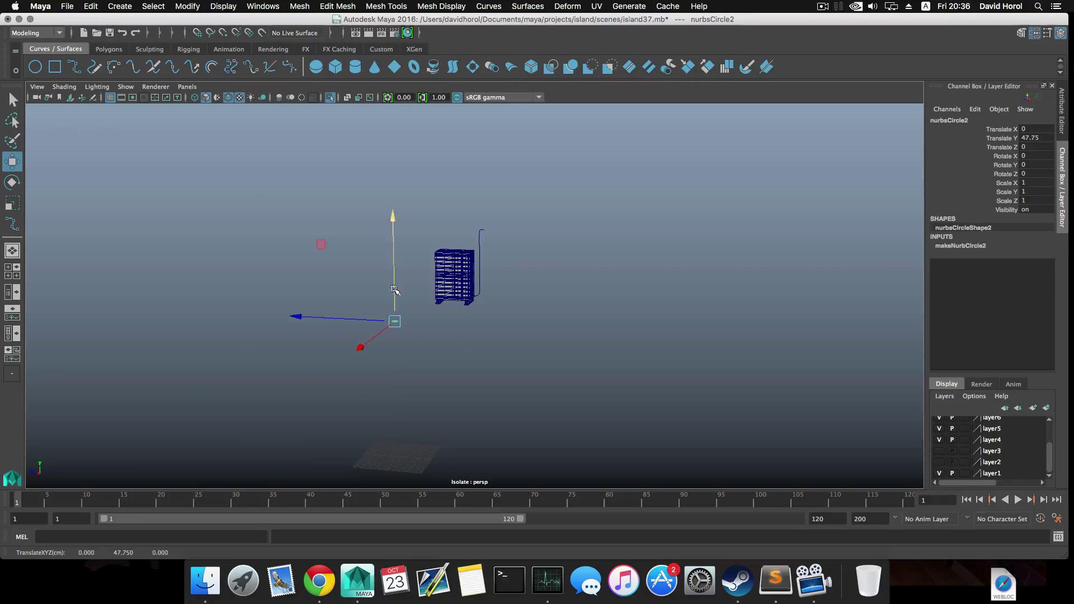
pyautogui.moveTo(394, 302); pyautogui.dragTo(382, 263)
# Rotate the circle upright to a Rotate X of -90, undoing the free rotation made along the way
pyautogui.press('e')
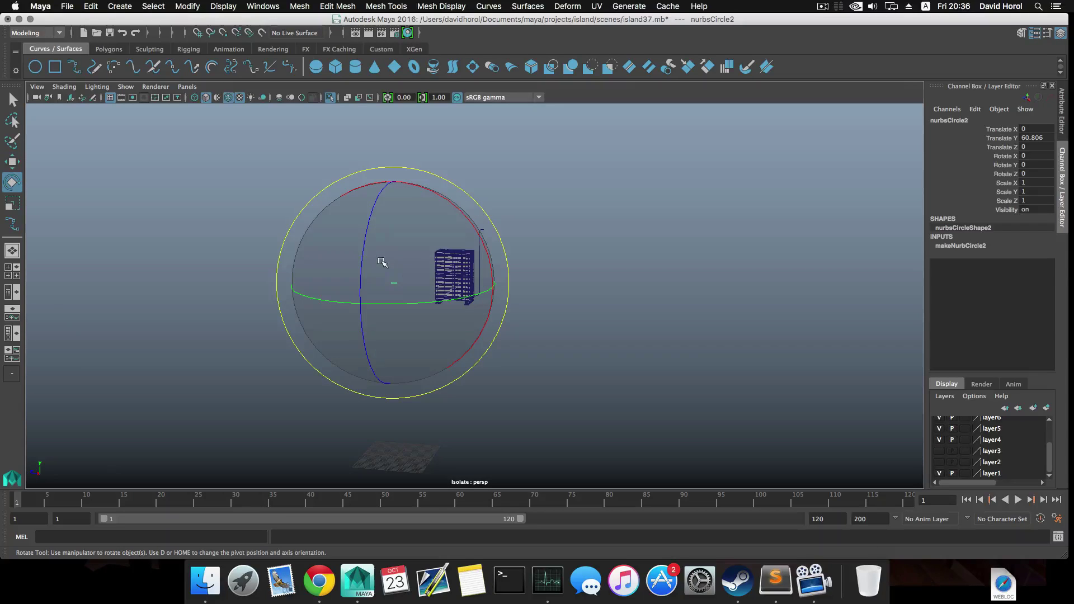
pyautogui.moveTo(479, 239); pyautogui.dragTo(493, 325)
pyautogui.hotkey('ctrl', 'z')
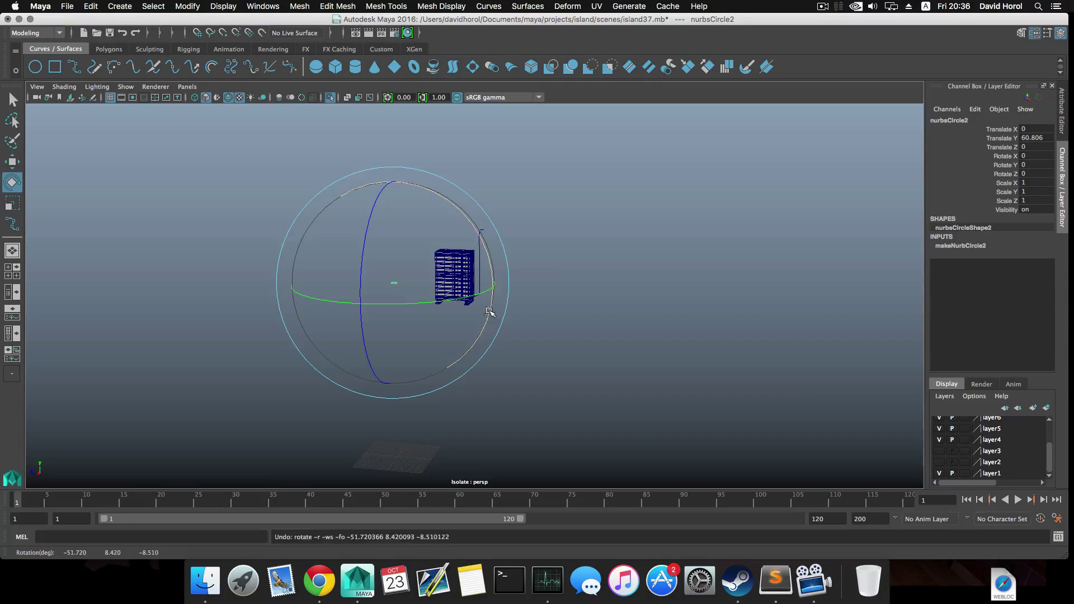
pyautogui.moveTo(486, 250); pyautogui.dragTo(491, 324)
pyautogui.press('q')
pyautogui.press('w')
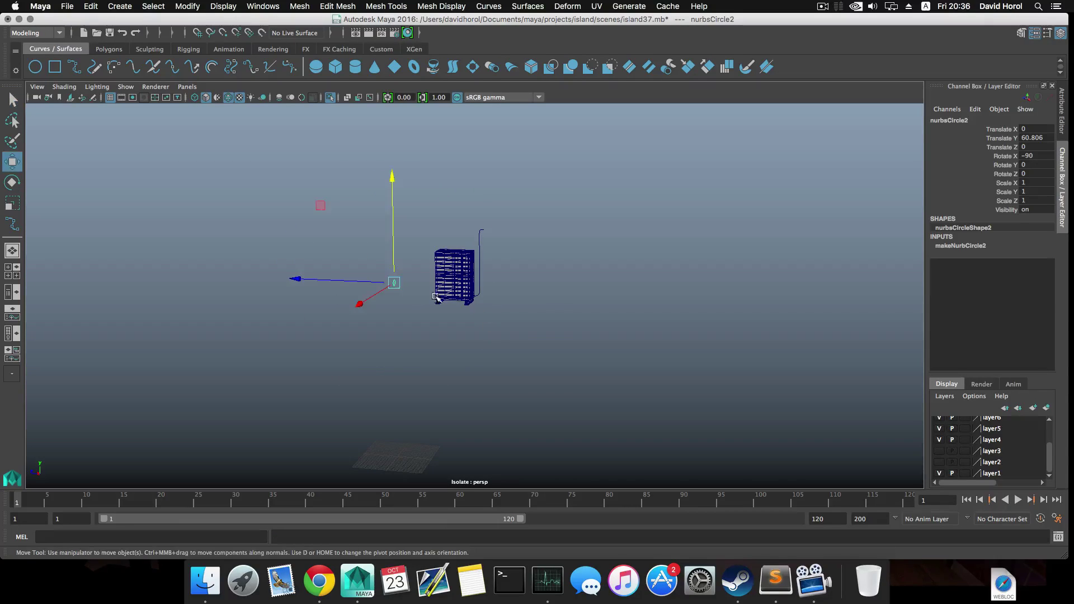
# Move the circle in front of the air conditioner's valves, to Translate X 7.77, Y 59.391 and Z -28.753
pyautogui.moveTo(336, 280); pyautogui.dragTo(422, 291)
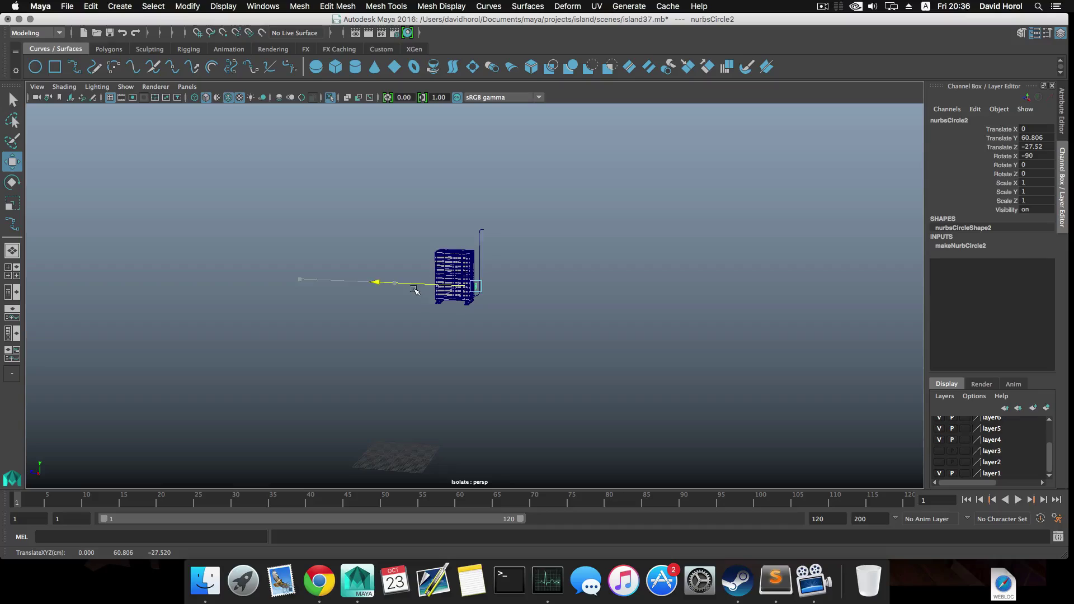
pyautogui.scroll(10, 423, 307)
pyautogui.keyDown('alt'); pyautogui.moveTo(503, 306); pyautogui.dragTo(445, 301); pyautogui.keyUp('alt')
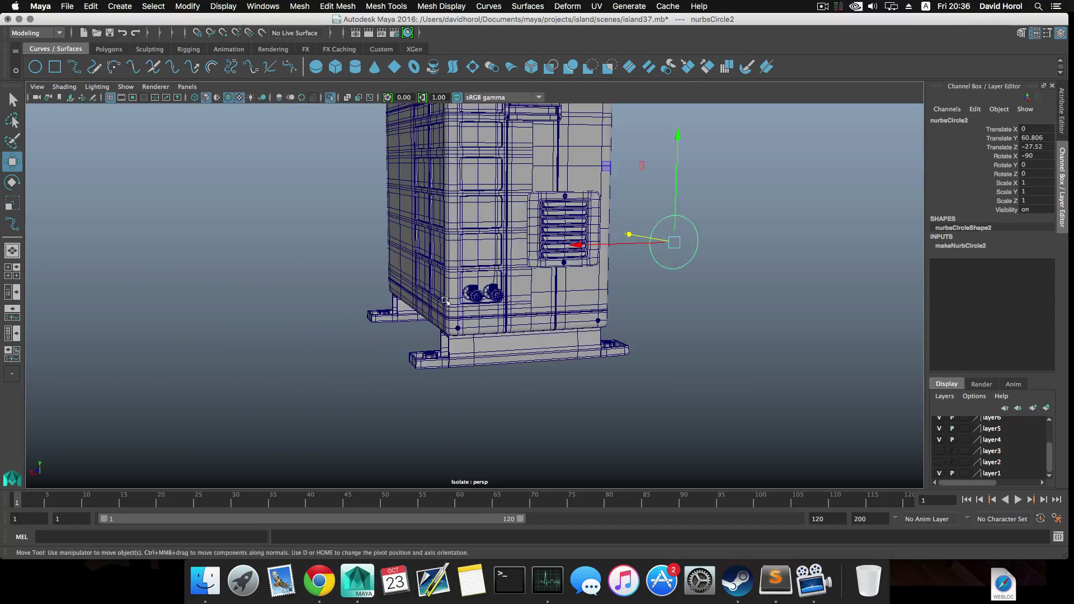
pyautogui.moveTo(576, 245); pyautogui.dragTo(438, 225)
pyautogui.moveTo(411, 293); pyautogui.dragTo(448, 294)
pyautogui.keyDown('alt'); pyautogui.moveTo(495, 328); pyautogui.dragTo(607, 338, button='right'); pyautogui.keyUp('alt')
pyautogui.keyDown('alt'); pyautogui.moveTo(607, 339); pyautogui.dragTo(524, 336); pyautogui.keyUp('alt')
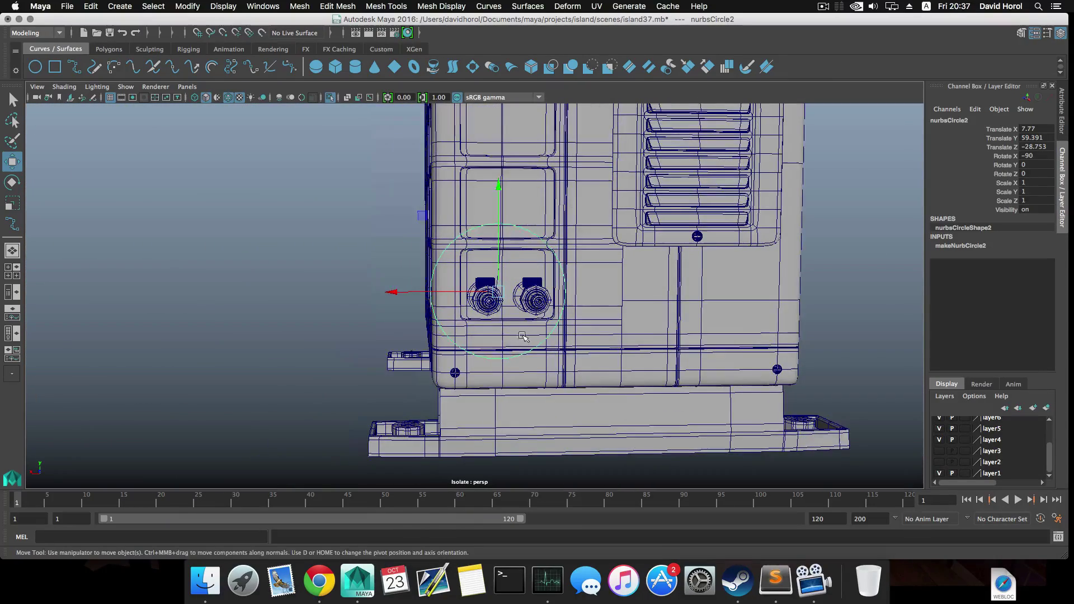
# Snap the circle to the center of the nozzle on the valve with the curve, at Translate X 7.896 and Y 59.233
pyautogui.keyDown('alt'); pyautogui.moveTo(524, 336); pyautogui.dragTo(515, 283, button='middle'); pyautogui.keyUp('alt')
pyautogui.keyDown('alt'); pyautogui.moveTo(515, 282); pyautogui.dragTo(496, 278); pyautogui.keyUp('alt')
pyautogui.keyDown('alt'); pyautogui.moveTo(495, 279); pyautogui.dragTo(515, 309, button='middle'); pyautogui.keyUp('alt')
pyautogui.keyDown('alt'); pyautogui.moveTo(517, 313); pyautogui.dragTo(683, 330, button='right'); pyautogui.keyUp('alt')
pyautogui.keyDown('alt'); pyautogui.moveTo(570, 283); pyautogui.dragTo(516, 306, button='middle'); pyautogui.keyUp('alt')
pyautogui.press('v')
pyautogui.moveTo(391, 278); pyautogui.dragTo(480, 291)
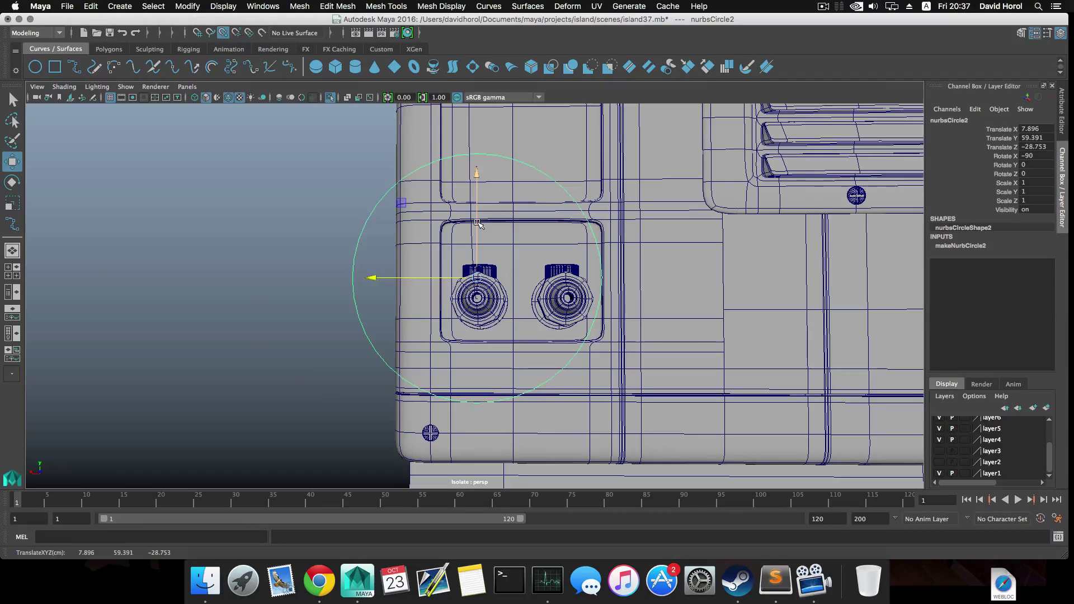
pyautogui.moveTo(477, 223); pyautogui.dragTo(484, 298)
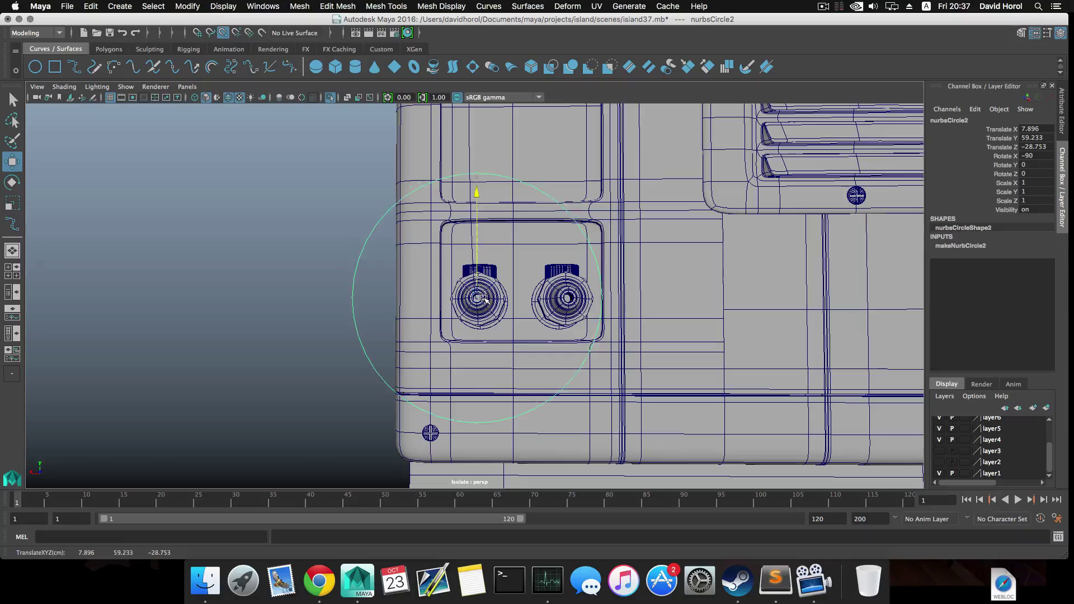
# Scale the circle uniformly to 0.133 and move it back into the nozzle to a Translate Z of -28.503
pyautogui.keyDown('alt'); pyautogui.moveTo(484, 299); pyautogui.dragTo(569, 346, button='right'); pyautogui.keyUp('alt')
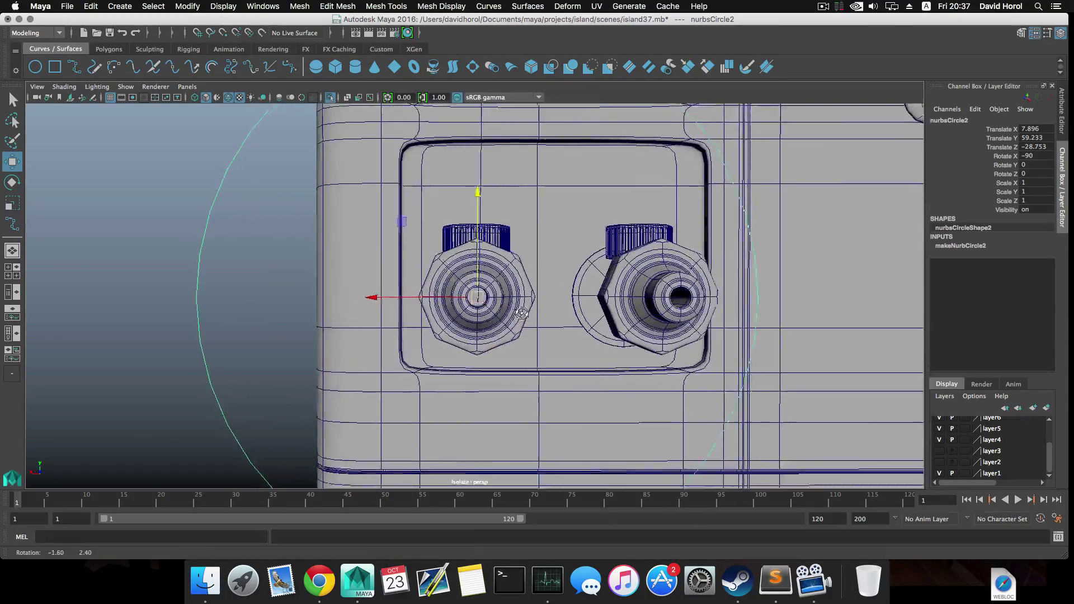
pyautogui.keyDown('alt'); pyautogui.moveTo(520, 305); pyautogui.dragTo(558, 319); pyautogui.keyUp('alt')
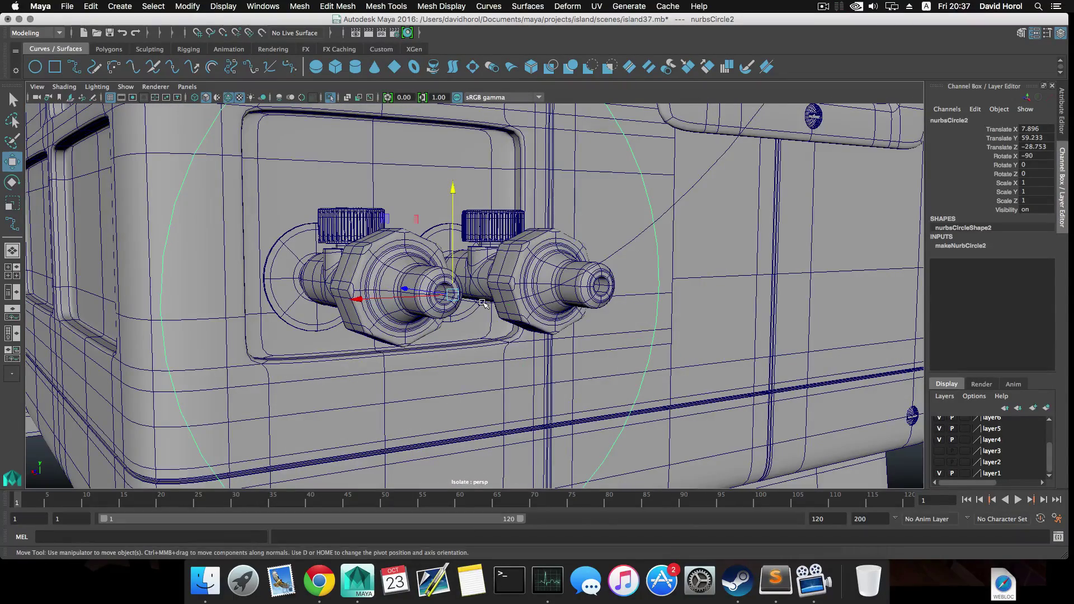
pyautogui.press('r')
pyautogui.moveTo(453, 294); pyautogui.dragTo(73, 339)
pyautogui.keyDown('alt'); pyautogui.moveTo(275, 309); pyautogui.dragTo(339, 291); pyautogui.keyUp('alt')
pyautogui.press('w')
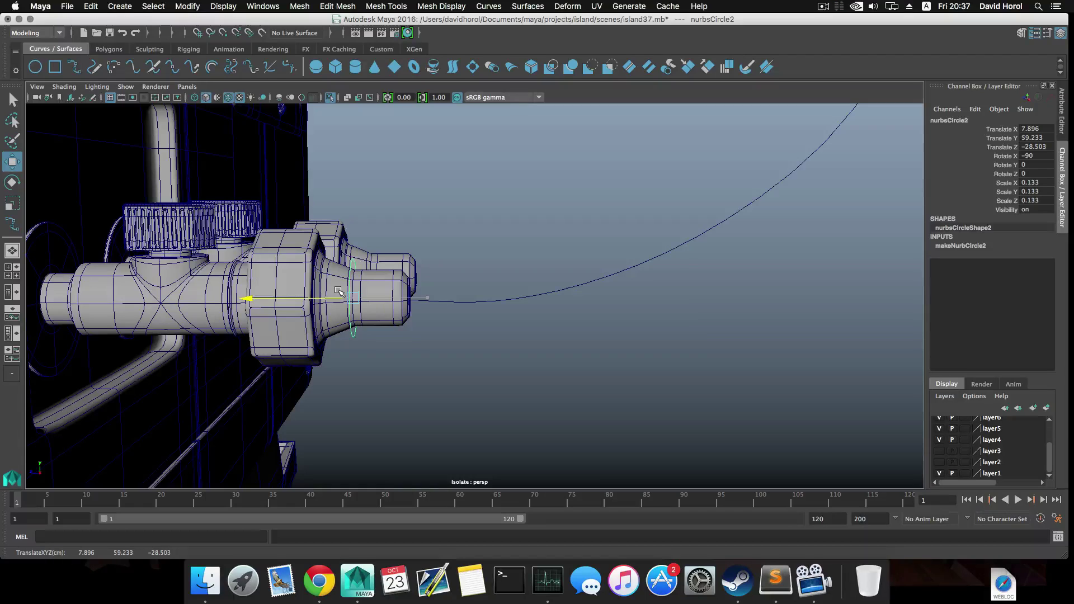
# Turn on X-Ray shading in the viewport and show the pipe curve's control vertices
pyautogui.keyDown('alt'); pyautogui.moveTo(355, 294); pyautogui.dragTo(382, 301, button='middle'); pyautogui.keyUp('alt')
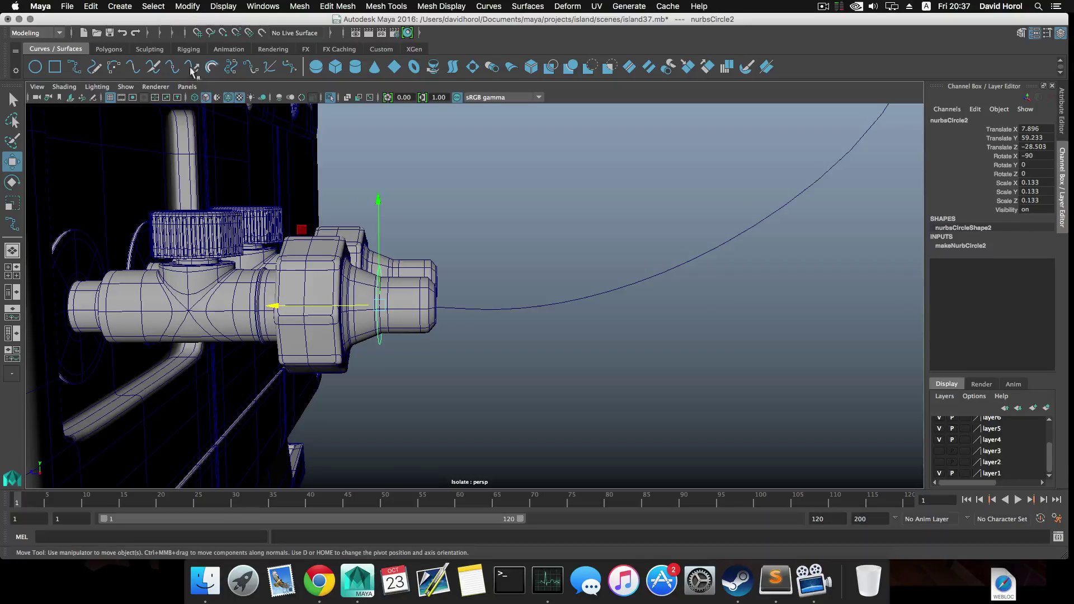
pyautogui.click(64, 86)
pyautogui.click(167, 212)
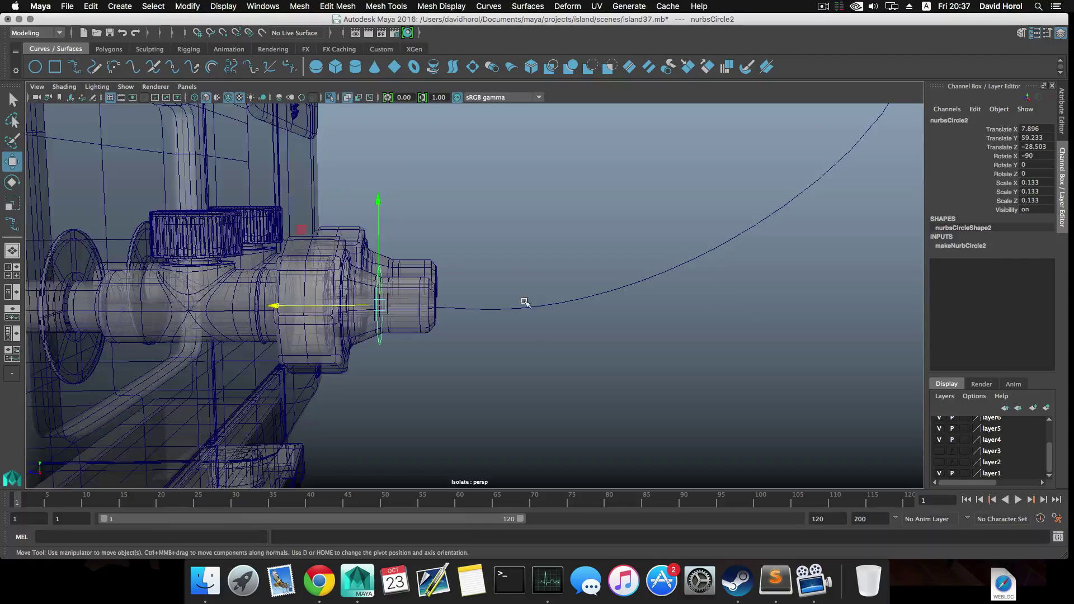
pyautogui.moveTo(531, 309); pyautogui.dragTo(488, 306, button='right')
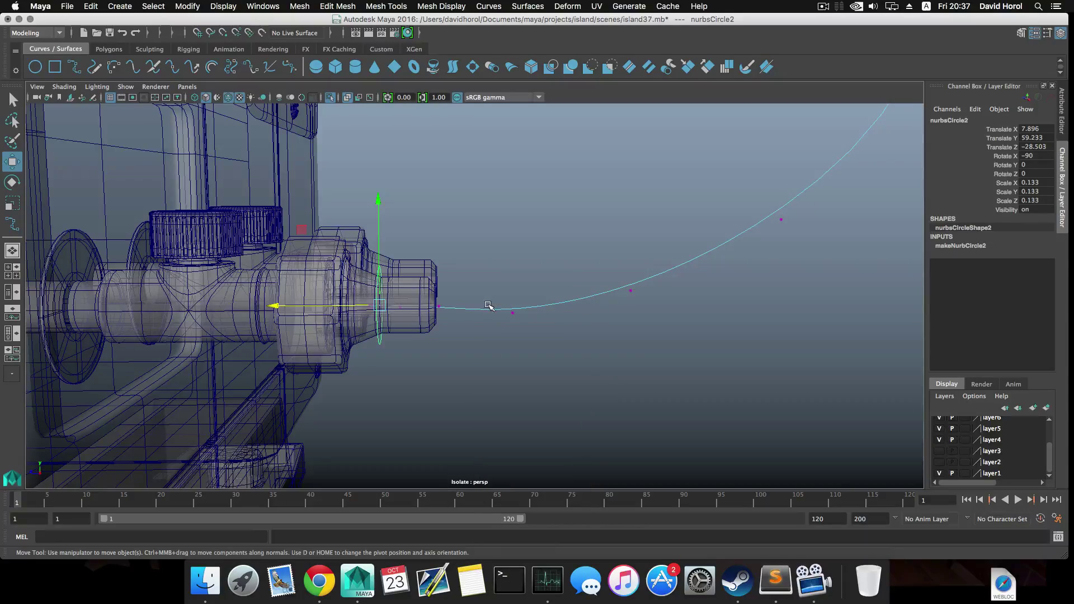
# Snap the circle onto the curve's starting control vertex inside the nozzle, at Translate X 7.895, Y 59.23 and Z -28.472
pyautogui.keyDown('alt'); pyautogui.moveTo(390, 296); pyautogui.dragTo(510, 278); pyautogui.keyUp('alt')
pyautogui.scroll(8, 510, 278)
pyautogui.keyDown('alt'); pyautogui.moveTo(510, 278); pyautogui.dragTo(476, 280, button='middle'); pyautogui.keyUp('alt')
pyautogui.scroll(5, 475, 302)
pyautogui.scroll(8, 485, 274)
pyautogui.scroll(-5, 481, 271)
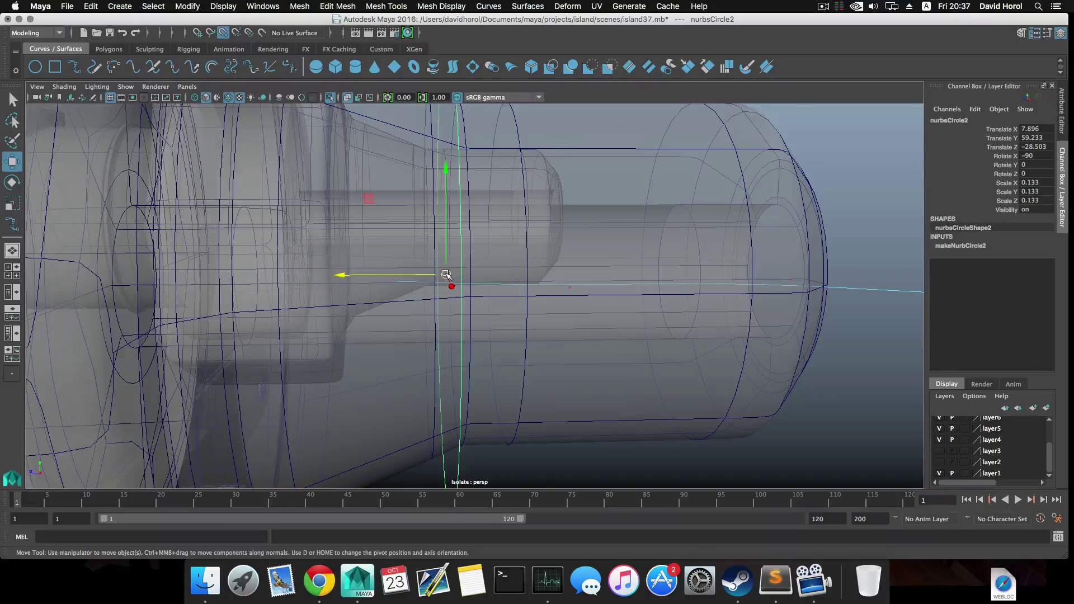
pyautogui.click(445, 274)
pyautogui.moveTo(446, 275); pyautogui.dragTo(401, 282)
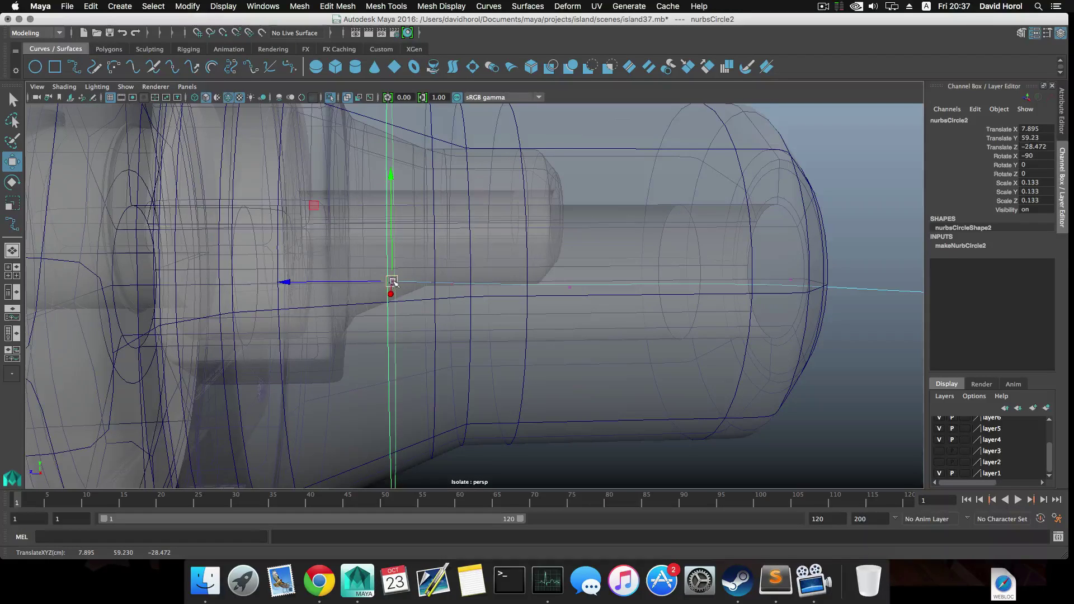
# Examine the circle's alignment with the start of the curve inside the nozzle from several angles
pyautogui.keyDown('alt'); pyautogui.moveTo(397, 286); pyautogui.dragTo(407, 288); pyautogui.keyUp('alt')
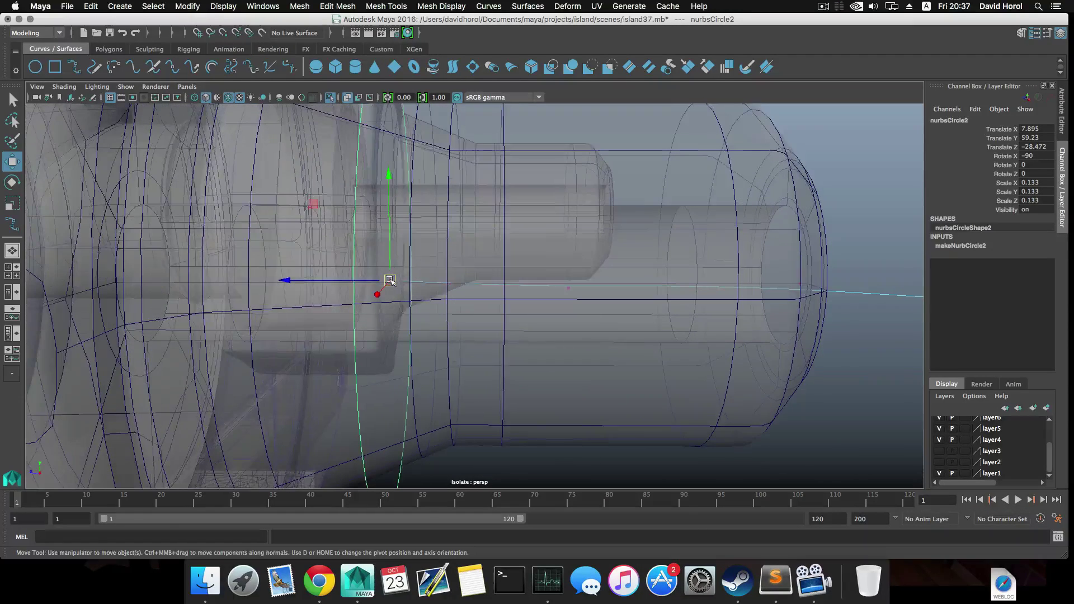
pyautogui.scroll(-3, 580, 282)
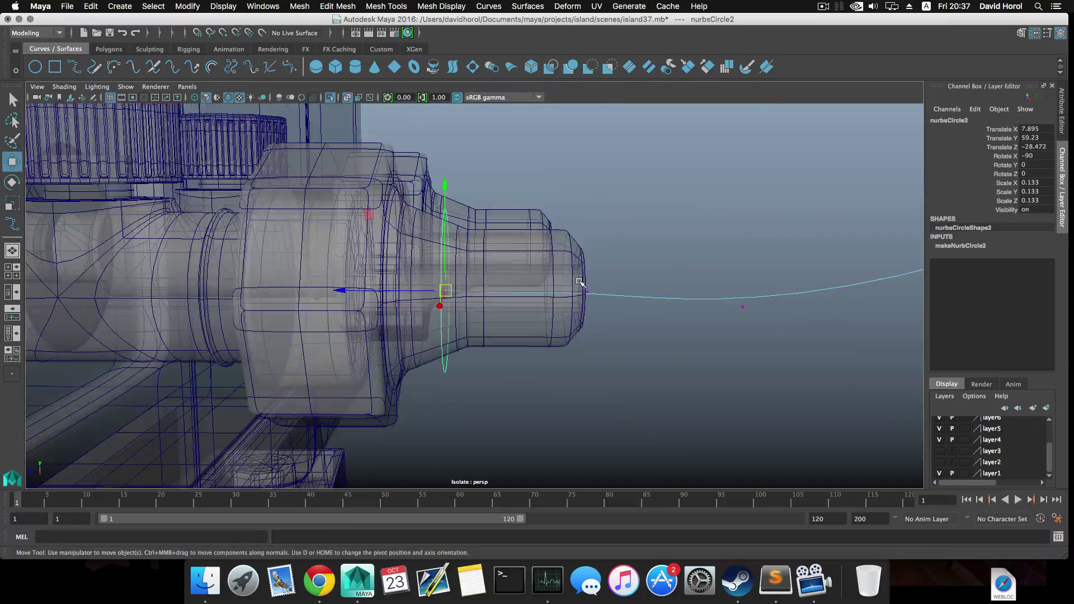
pyautogui.scroll(5, 611, 312)
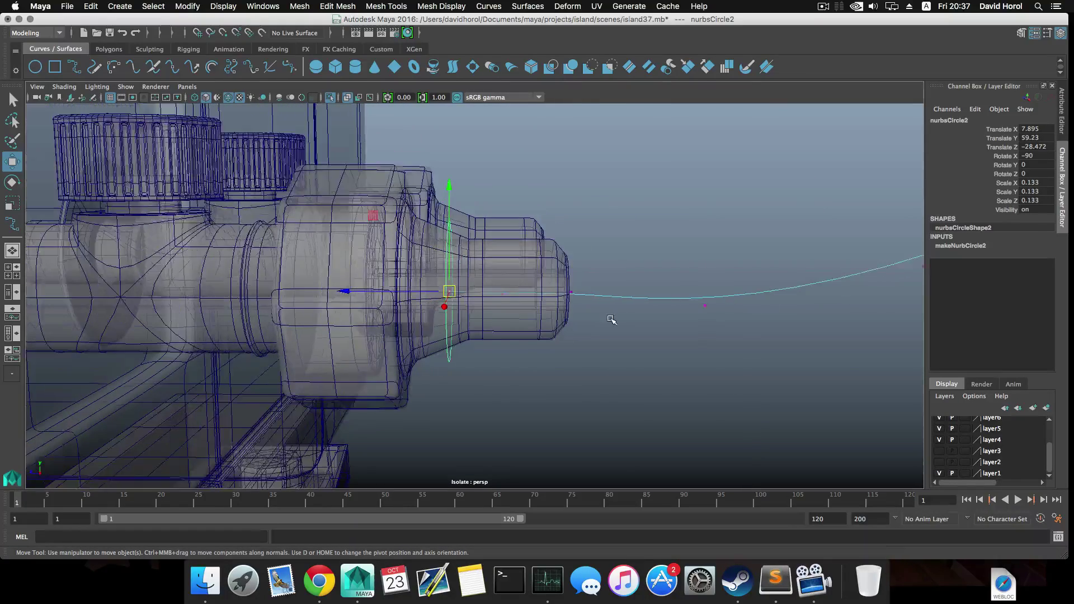
pyautogui.keyDown('alt'); pyautogui.moveTo(546, 317); pyautogui.dragTo(524, 311); pyautogui.keyUp('alt')
pyautogui.scroll(-8, 524, 312)
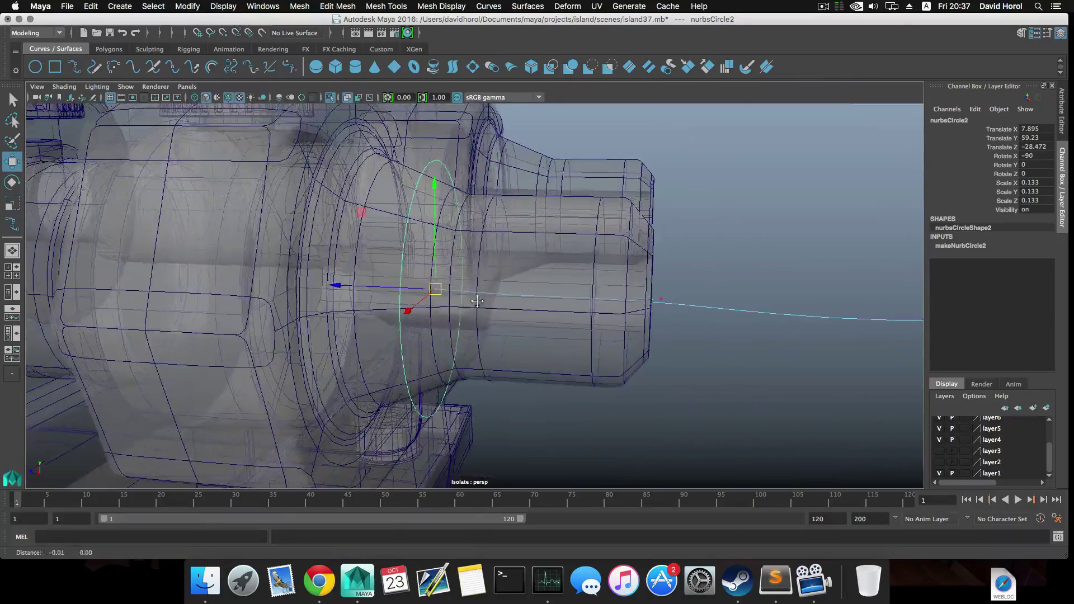
pyautogui.keyDown('alt'); pyautogui.moveTo(477, 301); pyautogui.dragTo(478, 301, button='middle'); pyautogui.keyUp('alt')
pyautogui.scroll(5, 474, 302)
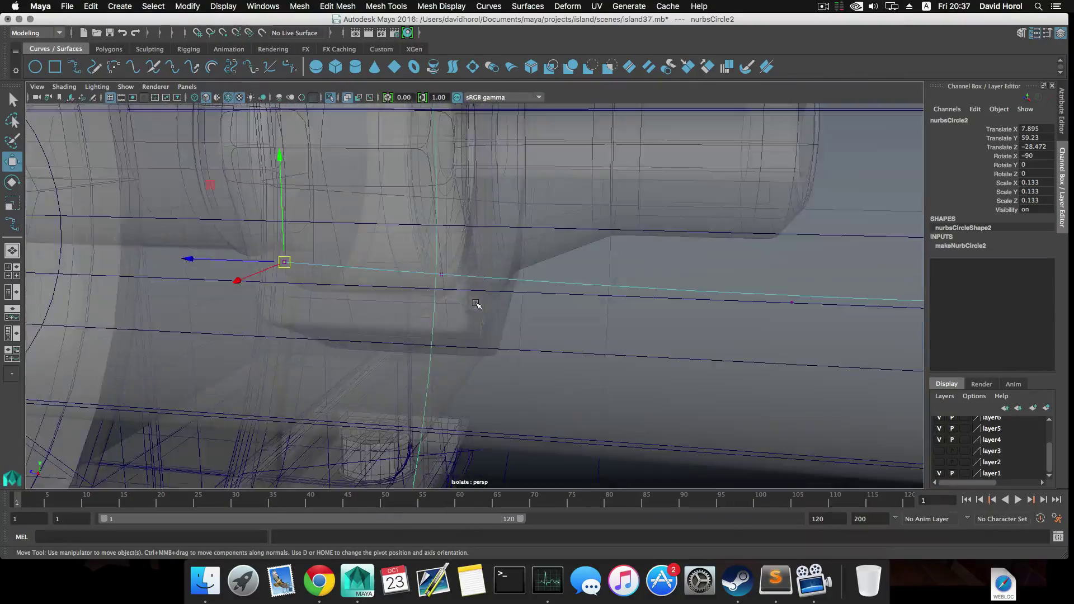
pyautogui.scroll(-5, 475, 304)
pyautogui.keyDown('alt'); pyautogui.moveTo(445, 292); pyautogui.dragTo(534, 301); pyautogui.keyUp('alt')
# Return to object selection and display the pipe curve's shape attributes to check its spans
pyautogui.press('F8')
pyautogui.press('F8')
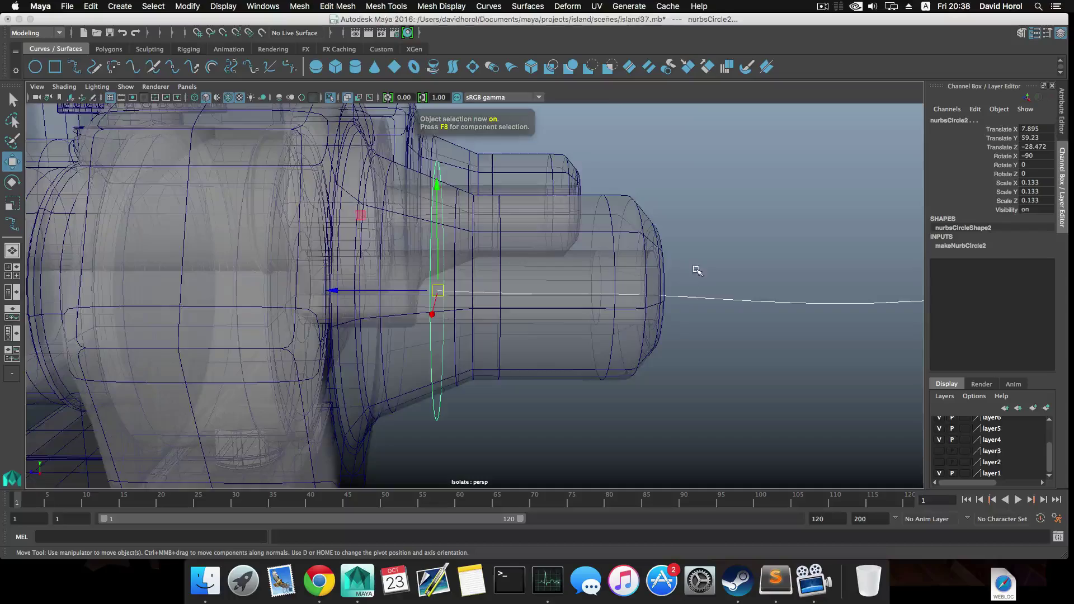
pyautogui.keyDown('alt'); pyautogui.moveTo(698, 270); pyautogui.dragTo(688, 291); pyautogui.keyUp('alt')
pyautogui.click(1036, 34)
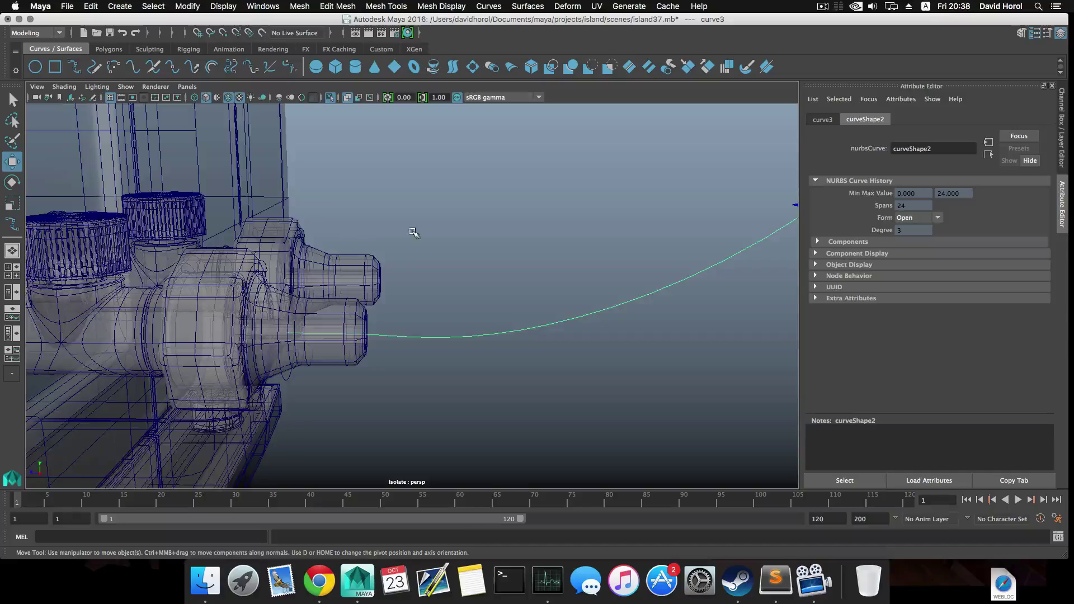
pyautogui.keyDown('alt'); pyautogui.moveTo(413, 233); pyautogui.dragTo(530, 183, button='middle'); pyautogui.keyUp('alt')
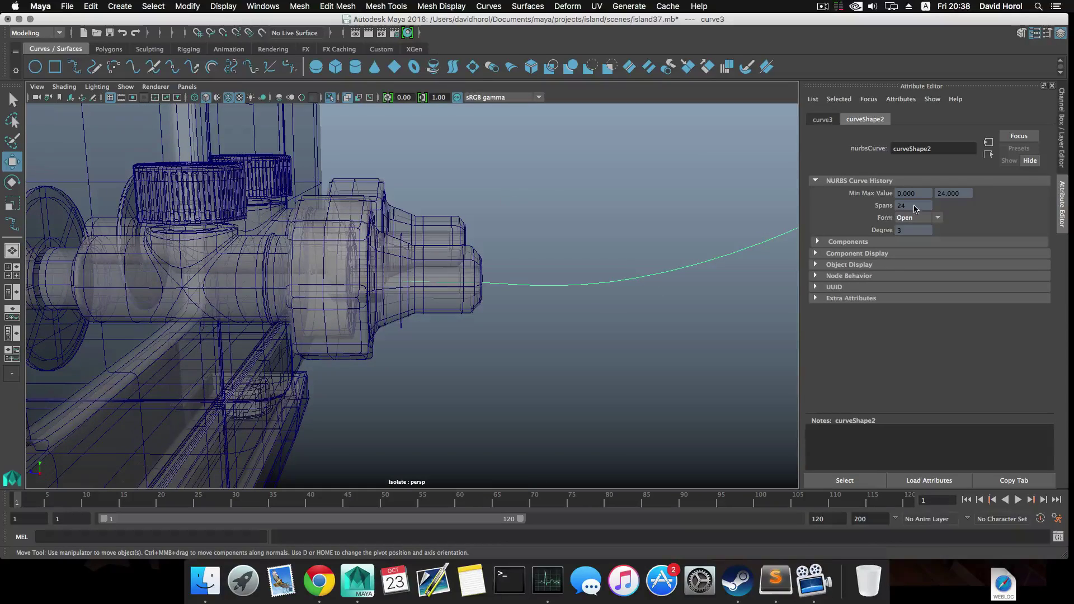
# Extrude the profile circle along the pipe's path curve as a tube with NURBS output geometry
pyautogui.scroll(2, 504, 256)
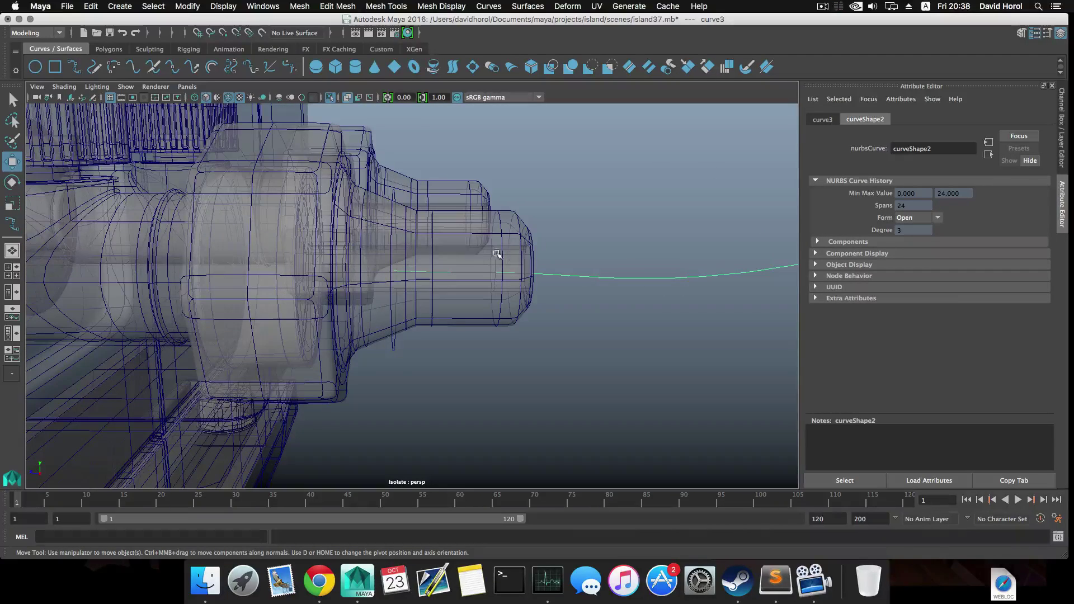
pyautogui.click(393, 201)
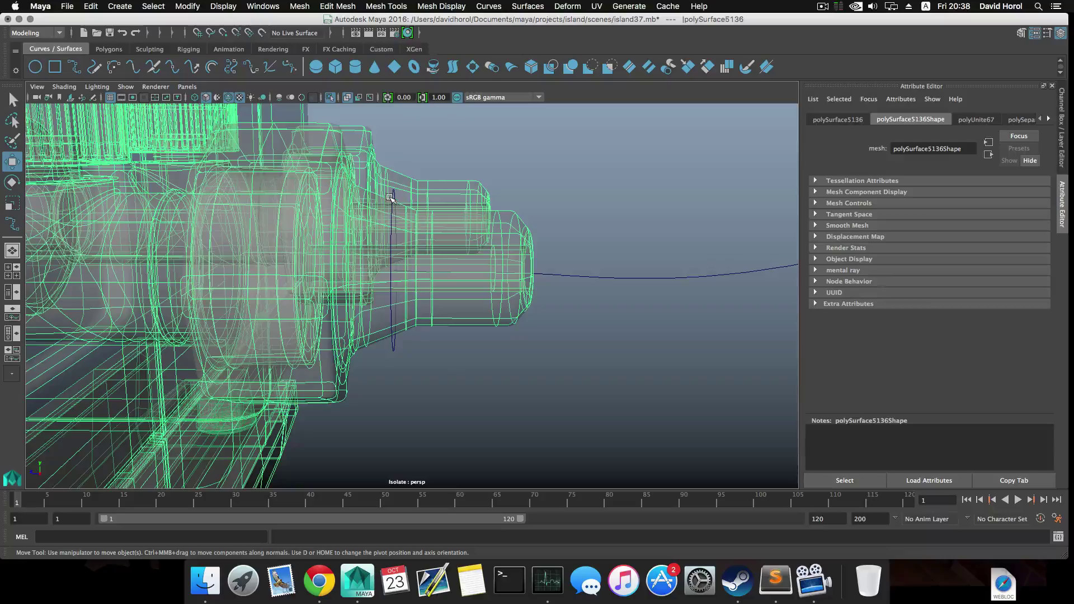
pyautogui.keyDown('alt'); pyautogui.moveTo(392, 199); pyautogui.dragTo(400, 351); pyautogui.keyUp('alt')
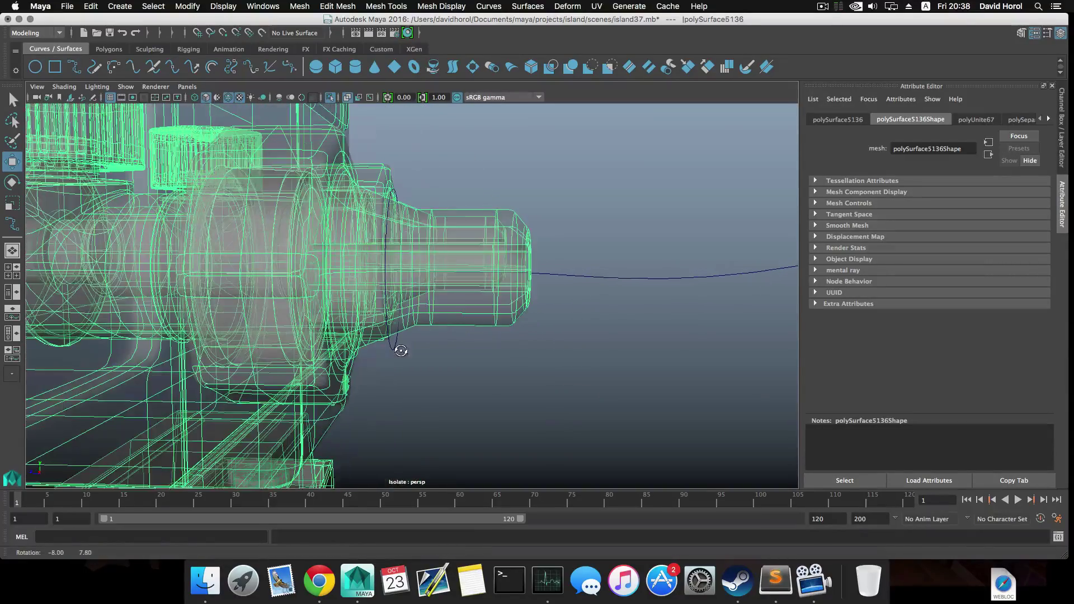
pyautogui.click(394, 346)
pyautogui.click(613, 273)
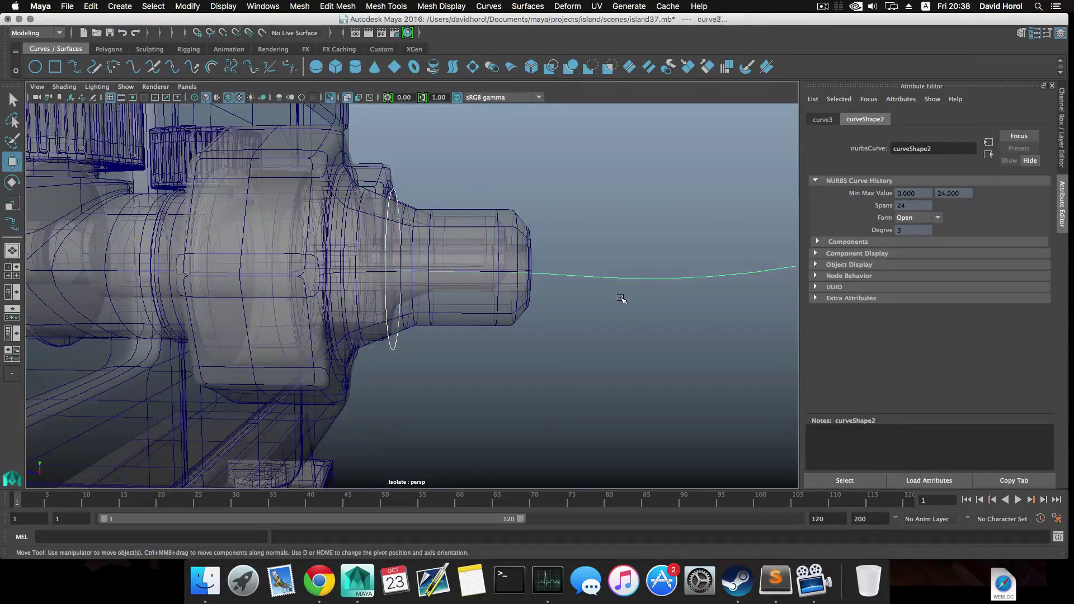
pyautogui.keyDown('alt'); pyautogui.moveTo(618, 297); pyautogui.dragTo(565, 255); pyautogui.keyUp('alt')
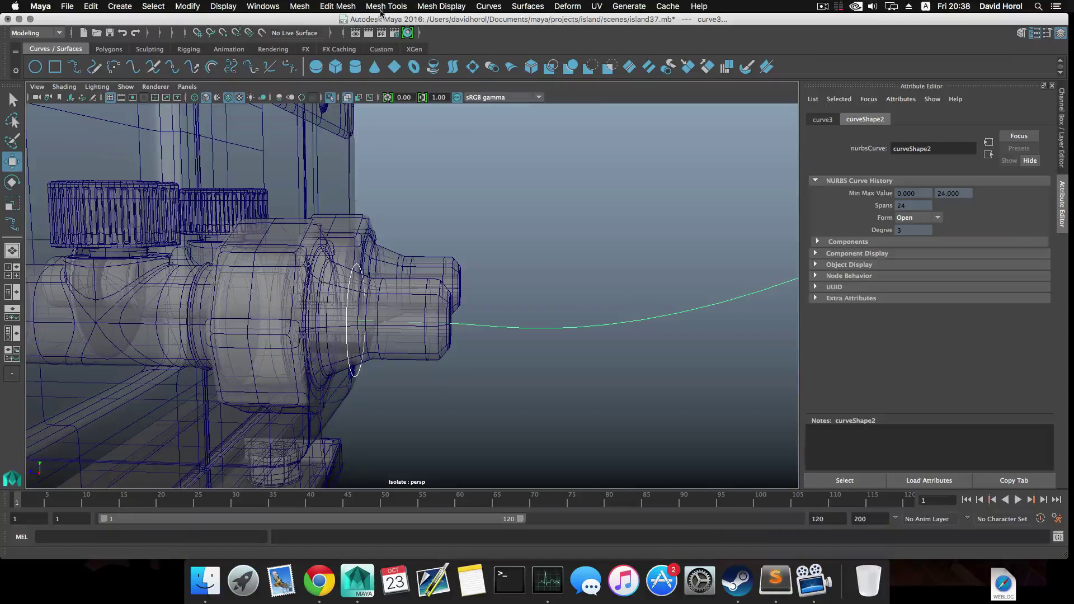
pyautogui.click(524, 6)
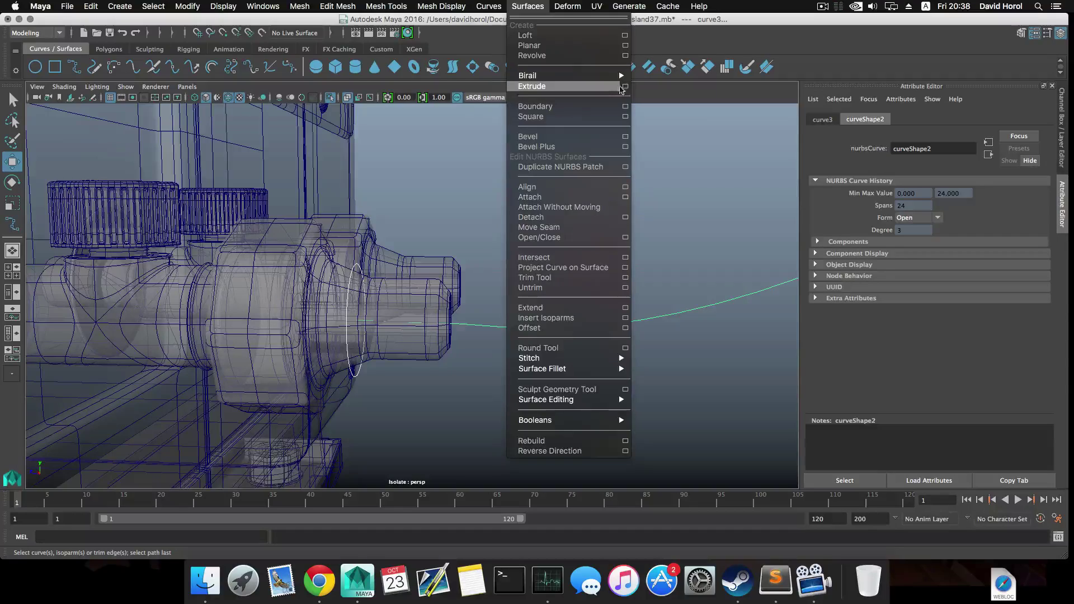
pyautogui.click(625, 87)
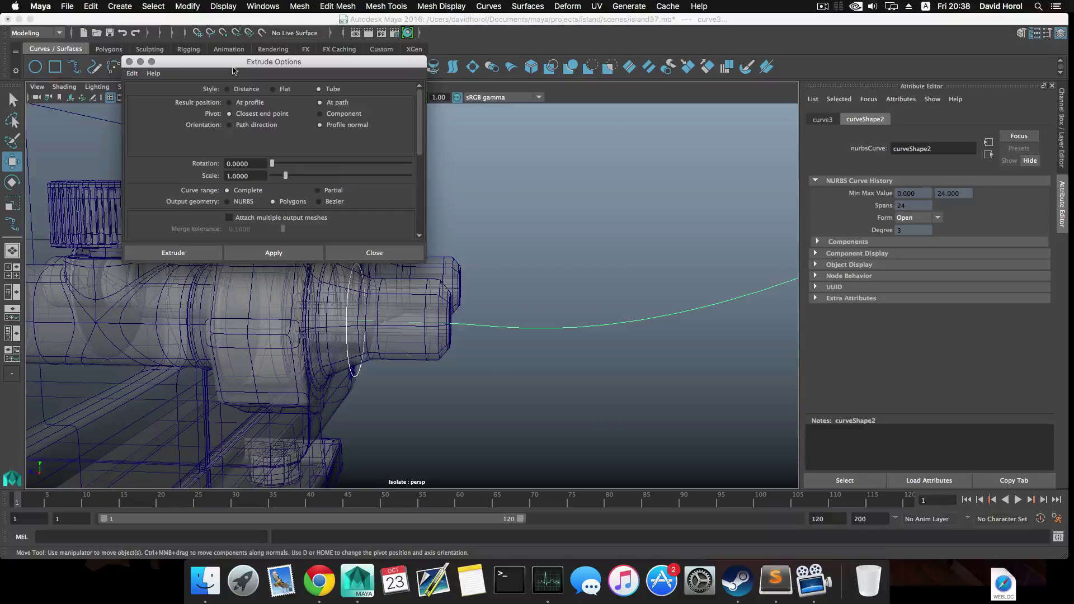
pyautogui.moveTo(232, 67); pyautogui.dragTo(372, 167)
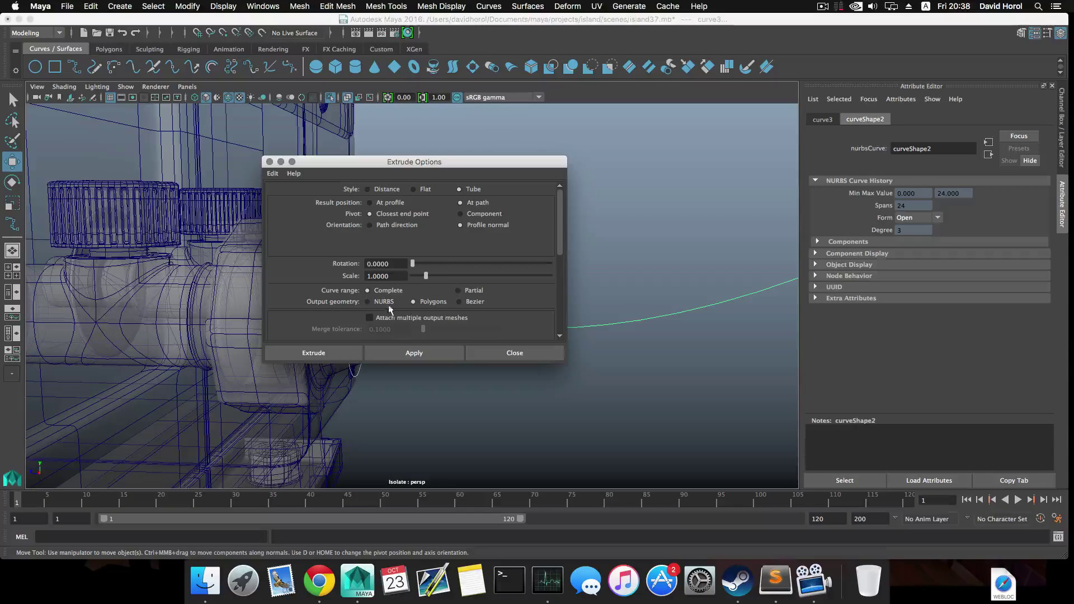
pyautogui.click(367, 301)
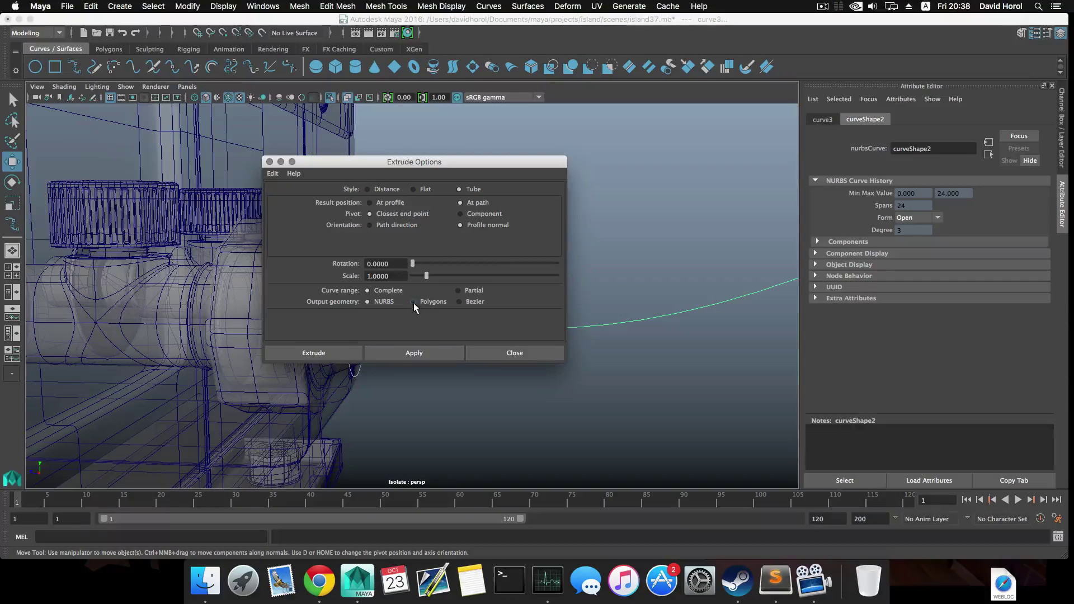
pyautogui.click(407, 355)
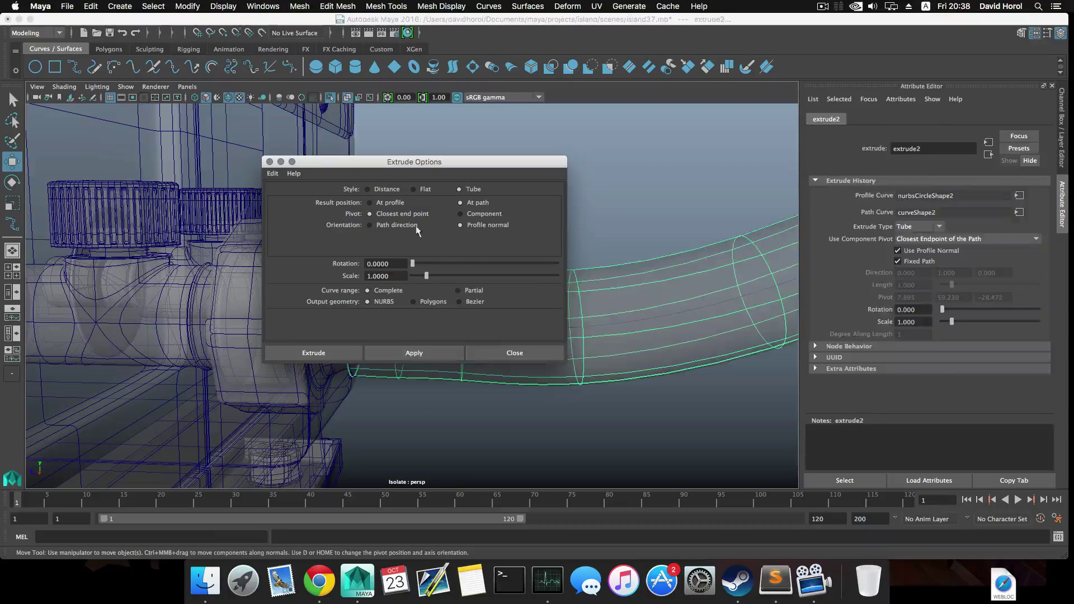
pyautogui.moveTo(431, 164); pyautogui.dragTo(336, 147)
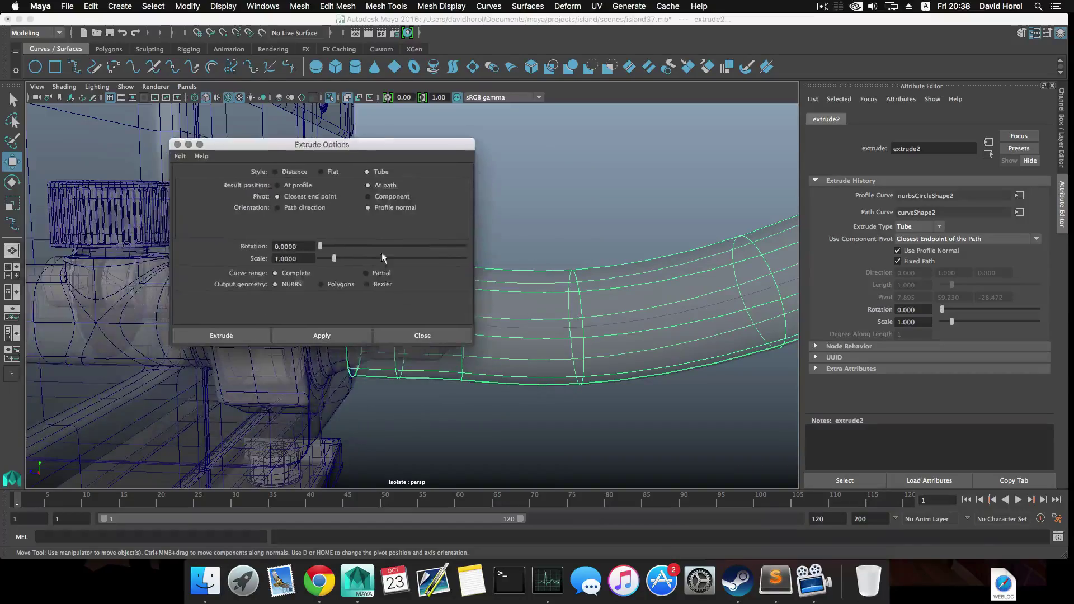
pyautogui.click(422, 336)
# Examine the extruded pipe from the nozzle along its whole height to the upper bend and back
pyautogui.scroll(-10, 530, 364)
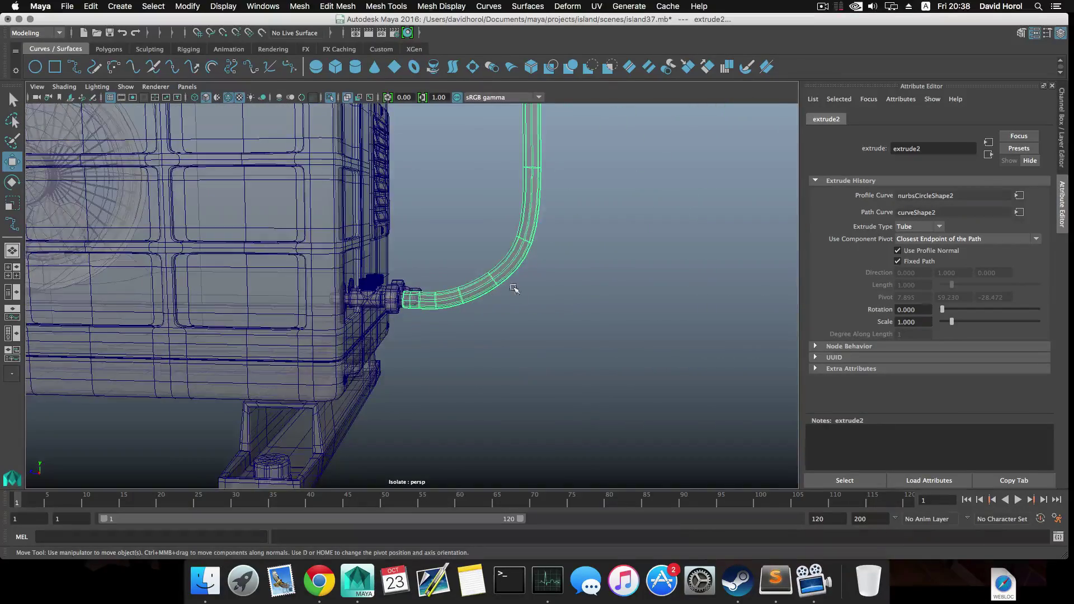
pyautogui.keyDown('alt'); pyautogui.moveTo(514, 289); pyautogui.dragTo(489, 384, button='middle'); pyautogui.keyUp('alt')
pyautogui.scroll(-5, 490, 383)
pyautogui.keyDown('alt'); pyautogui.moveTo(484, 302); pyautogui.dragTo(470, 434, button='middle'); pyautogui.keyUp('alt')
pyautogui.scroll(-6, 475, 391)
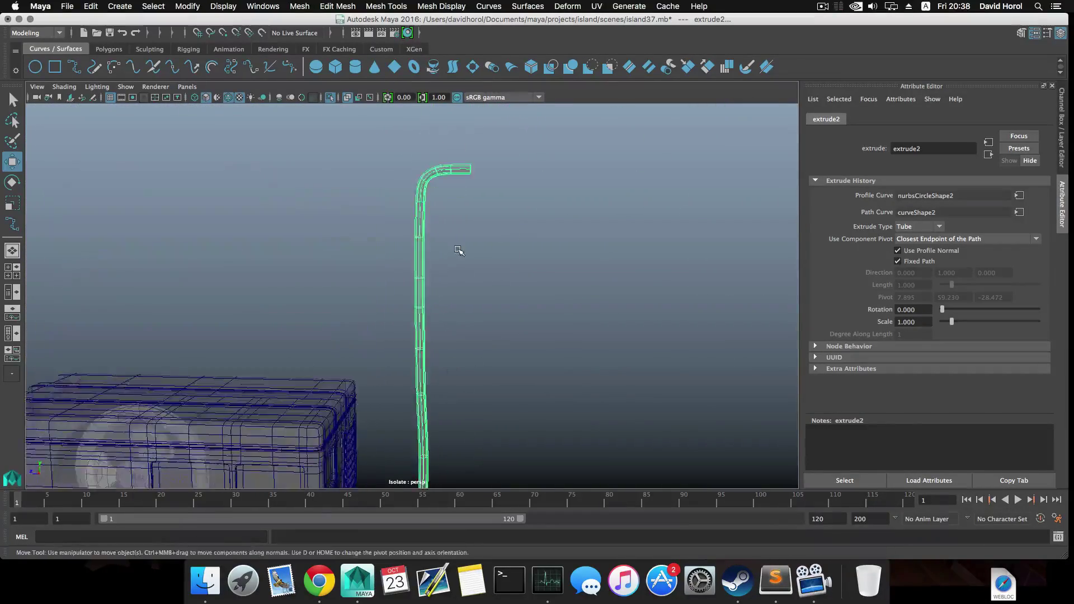
pyautogui.moveTo(453, 291)
pyautogui.keyDown('alt'); pyautogui.mouseDown()
pyautogui.moveTo(593, 316)
pyautogui.moveTo(411, 306)
pyautogui.moveTo(451, 300)
pyautogui.mouseUp(); pyautogui.keyUp('alt')
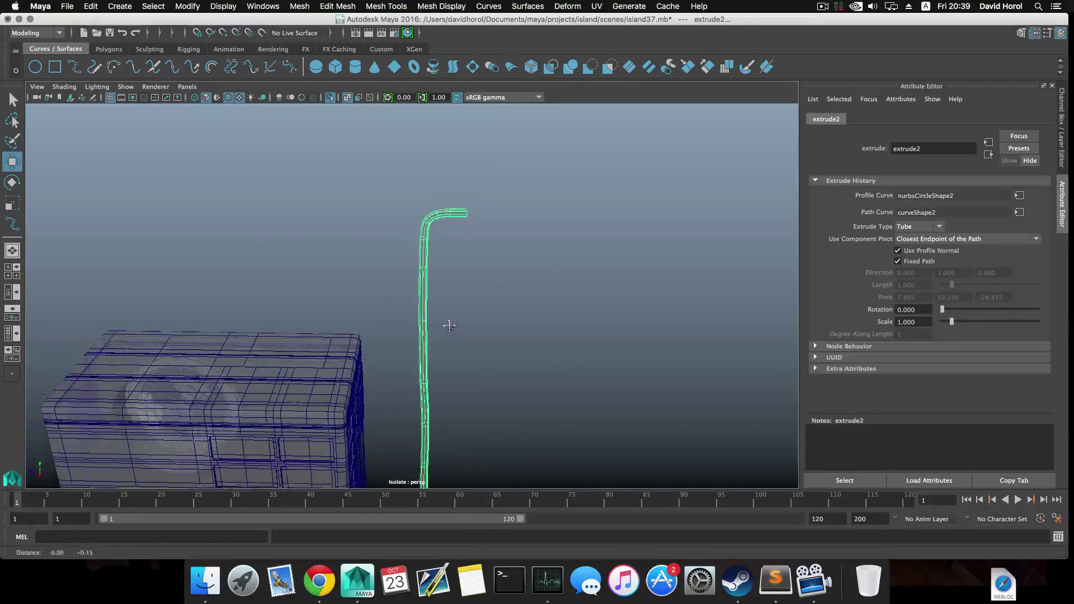
pyautogui.scroll(5, 448, 321)
pyautogui.keyDown('alt'); pyautogui.moveTo(457, 244); pyautogui.dragTo(683, 376); pyautogui.keyUp('alt')
pyautogui.scroll(5, 463, 343)
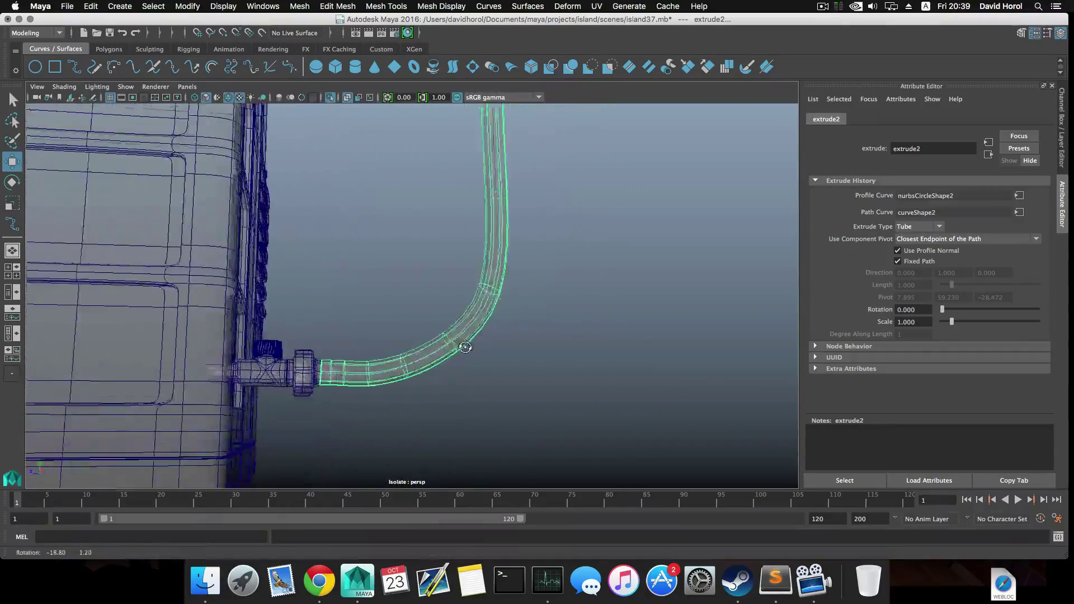
pyautogui.scroll(5, 425, 343)
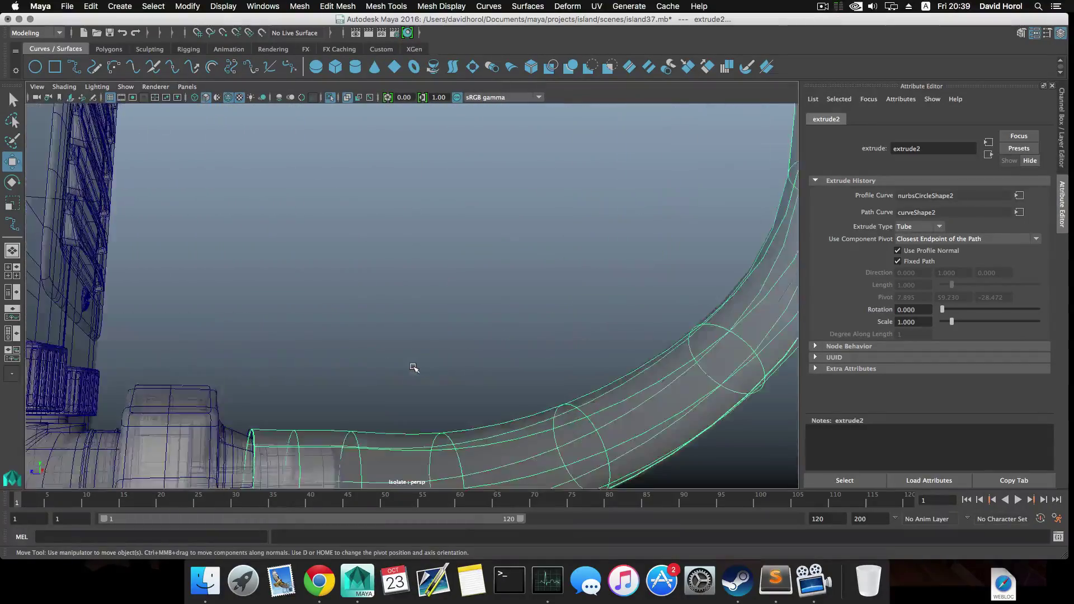
# Select the pipe's profile circle at the nozzle and shift it along the Z axis
pyautogui.keyDown('alt'); pyautogui.moveTo(412, 364); pyautogui.dragTo(502, 260); pyautogui.keyUp('alt')
pyautogui.click(368, 310)
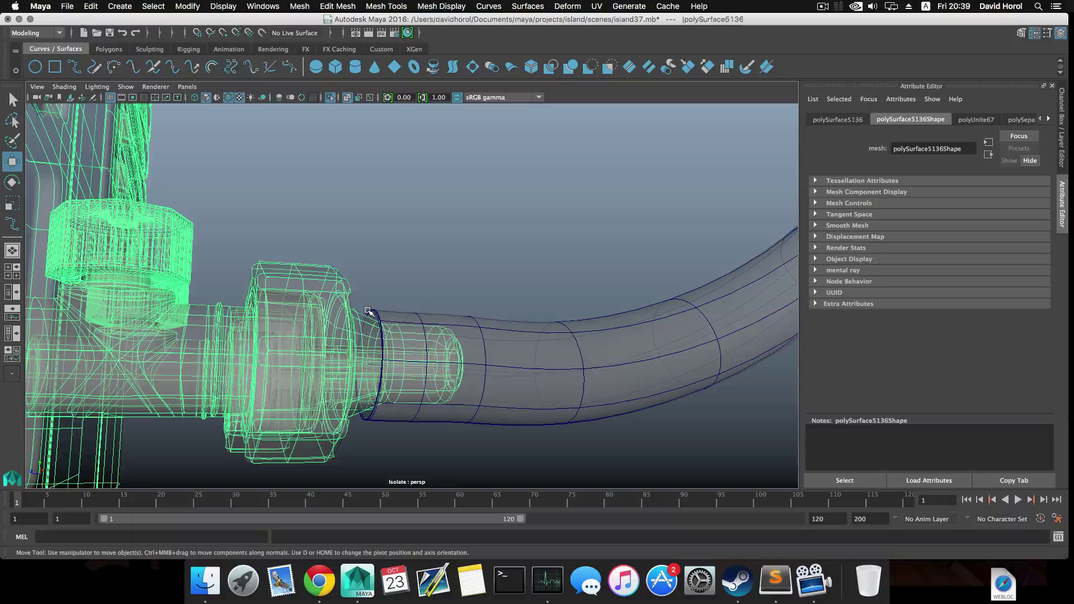
pyautogui.click(385, 346)
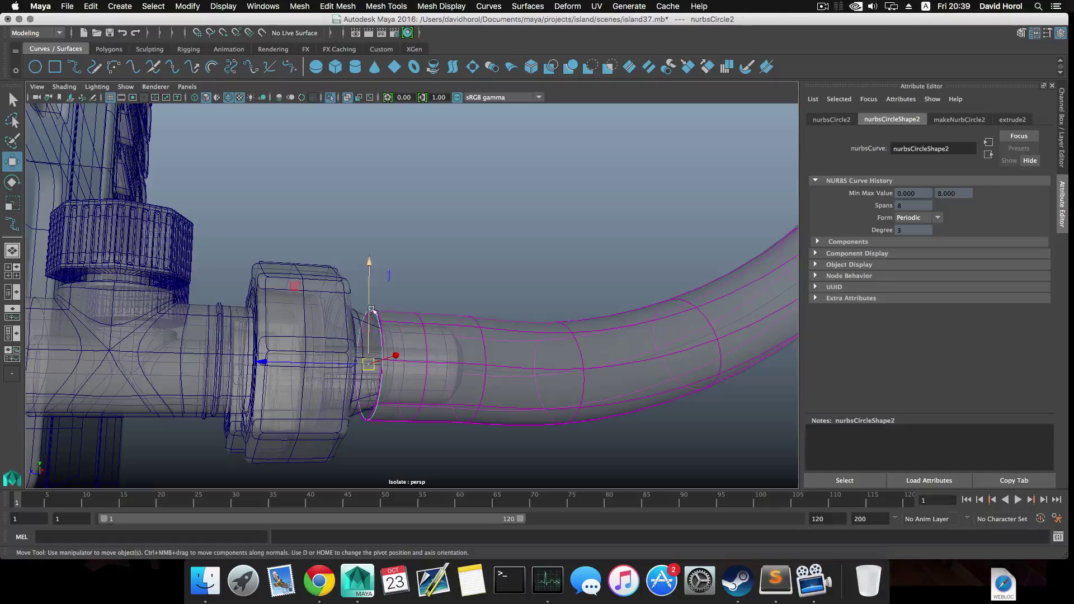
pyautogui.moveTo(382, 367); pyautogui.dragTo(356, 370)
pyautogui.keyDown('alt'); pyautogui.moveTo(420, 353); pyautogui.dragTo(390, 371); pyautogui.keyUp('alt')
pyautogui.keyDown('alt'); pyautogui.moveTo(474, 320); pyautogui.dragTo(306, 402, button='middle'); pyautogui.keyUp('alt')
pyautogui.press('w')
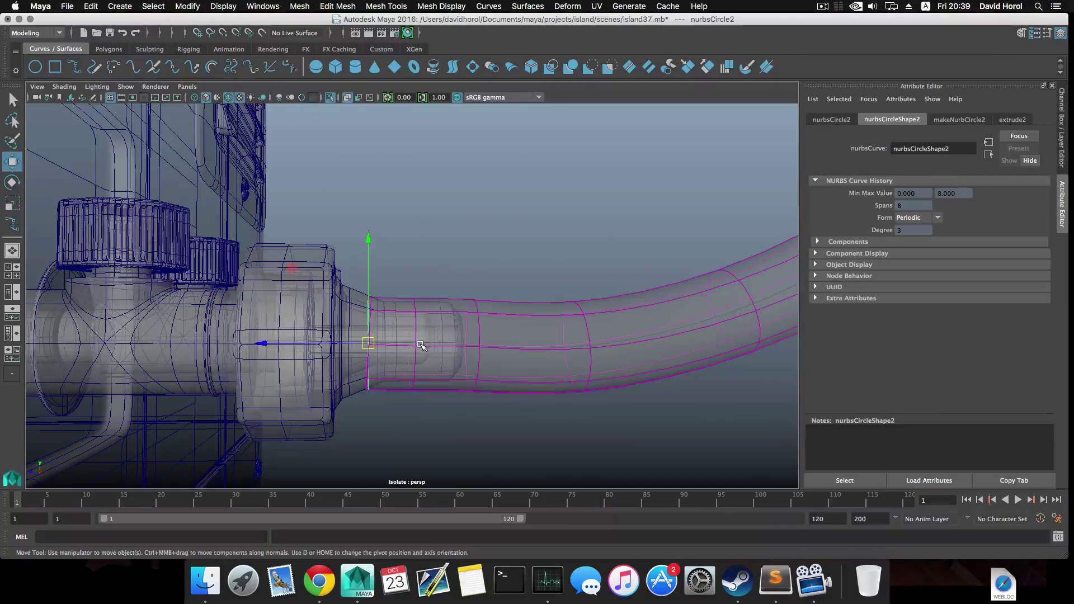
pyautogui.moveTo(337, 343); pyautogui.dragTo(403, 365)
# Check the whole pipe against the air conditioner after moving the profile circle
pyautogui.scroll(-15, 403, 367)
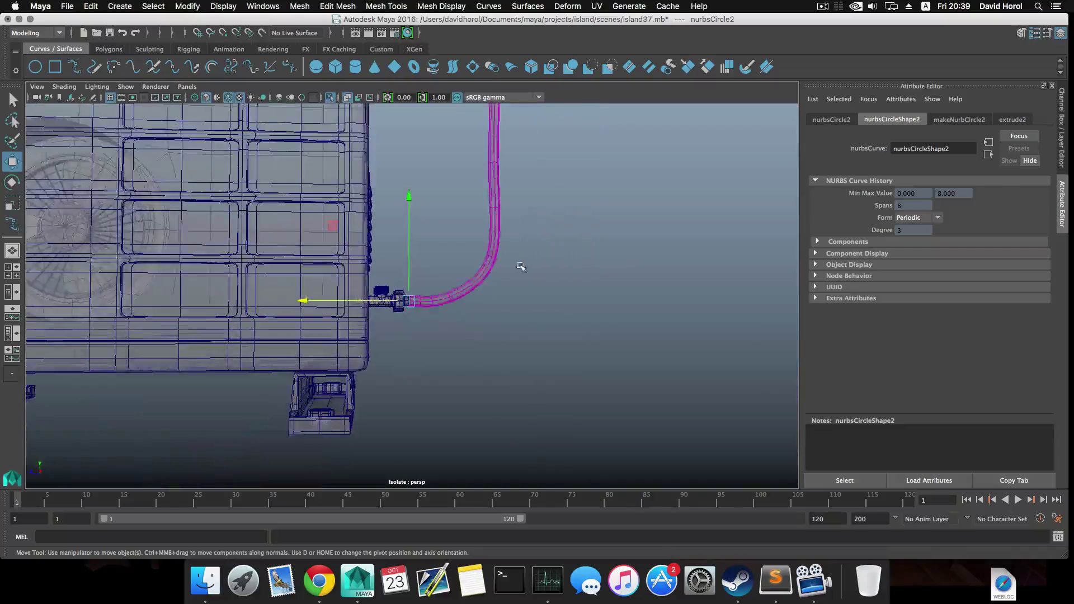
pyautogui.keyDown('alt'); pyautogui.moveTo(520, 270); pyautogui.dragTo(455, 417, button='middle'); pyautogui.keyUp('alt')
pyautogui.scroll(-5, 456, 416)
pyautogui.keyDown('alt'); pyautogui.moveTo(489, 299); pyautogui.dragTo(463, 403, button='middle'); pyautogui.keyUp('alt')
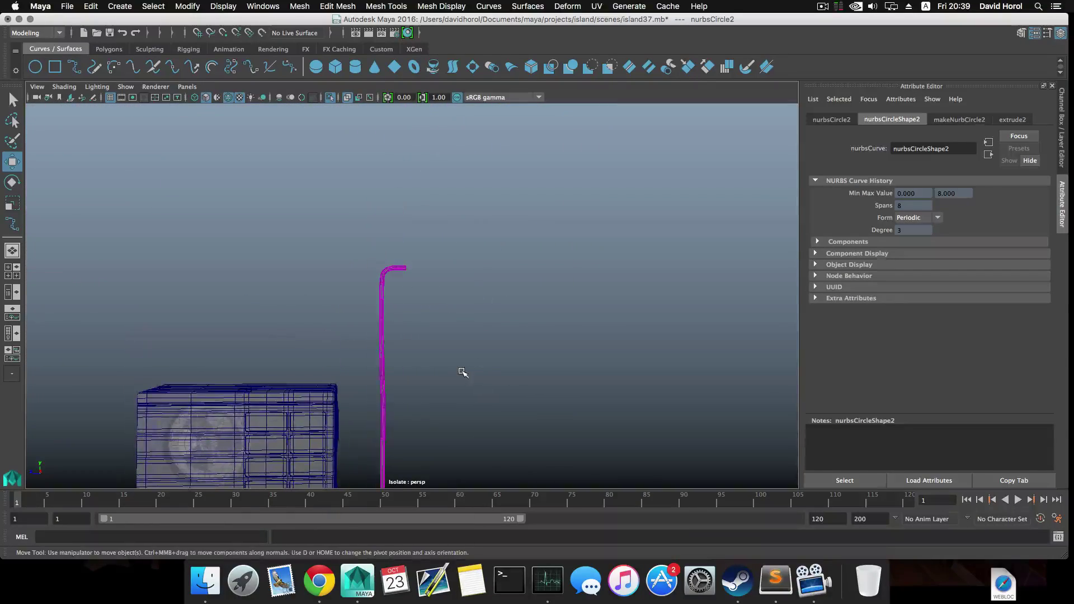
pyautogui.keyDown('alt'); pyautogui.moveTo(457, 375); pyautogui.dragTo(398, 353); pyautogui.keyUp('alt')
pyautogui.scroll(10, 404, 360)
pyautogui.keyDown('alt'); pyautogui.moveTo(520, 357); pyautogui.dragTo(486, 355); pyautogui.keyUp('alt')
# Duplicate the extruded pipe together with its path curve
pyautogui.moveTo(460, 319); pyautogui.dragTo(511, 441)
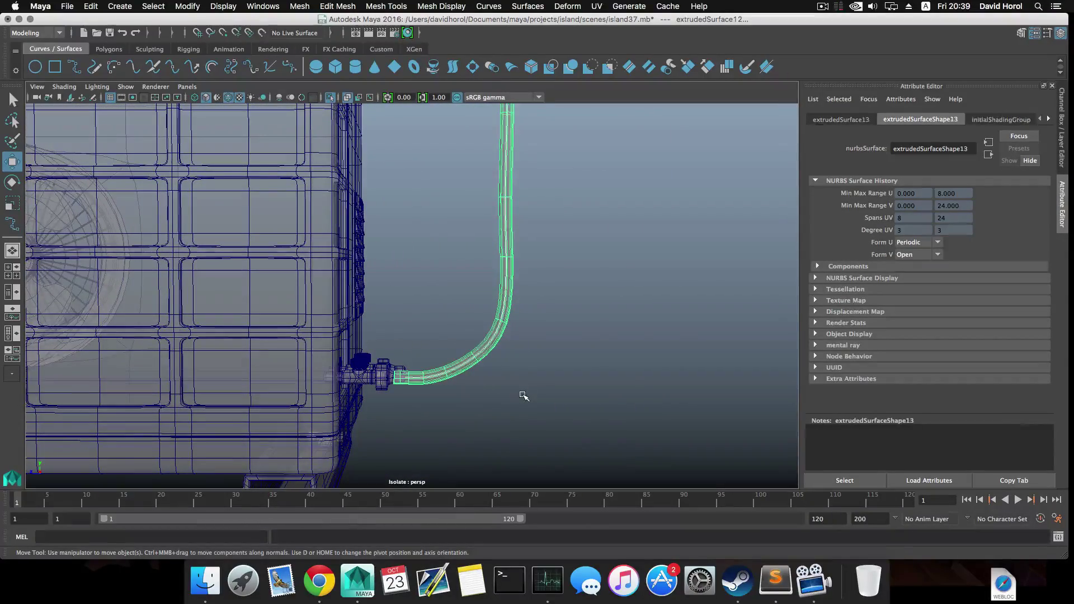
pyautogui.scroll(-3, 510, 402)
pyautogui.keyDown('alt'); pyautogui.moveTo(511, 367); pyautogui.dragTo(384, 379); pyautogui.keyUp('alt')
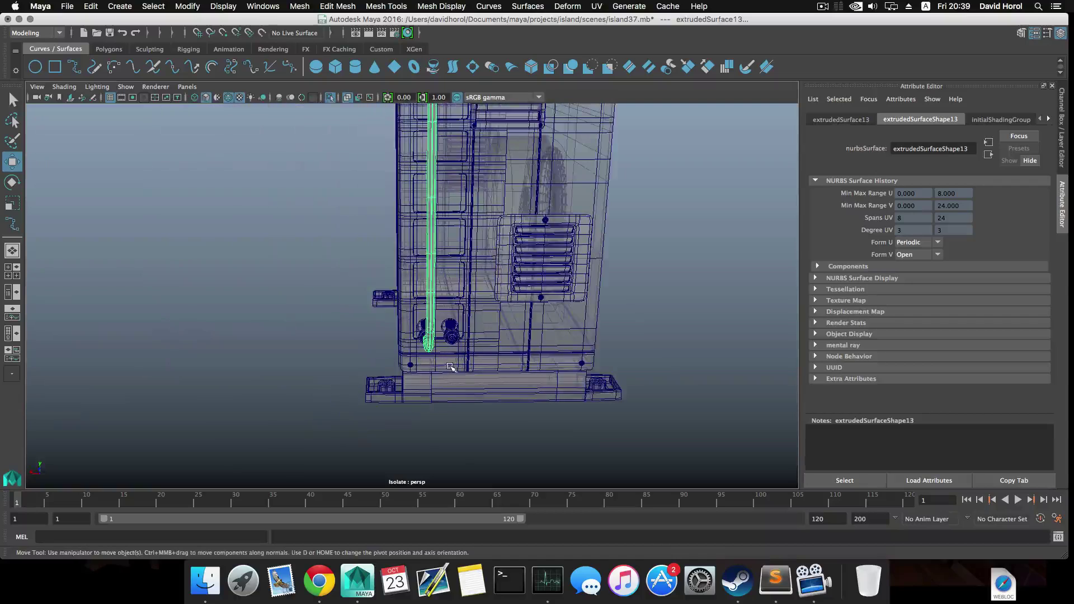
pyautogui.keyDown('alt'); pyautogui.moveTo(451, 367); pyautogui.dragTo(464, 371); pyautogui.keyUp('alt')
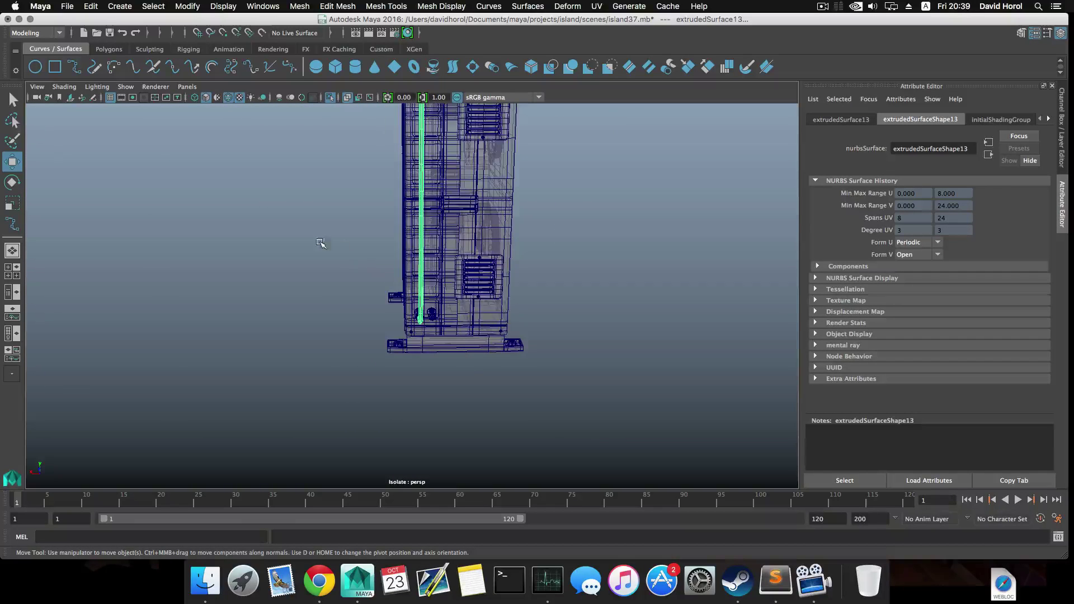
pyautogui.scroll(-5, 320, 243)
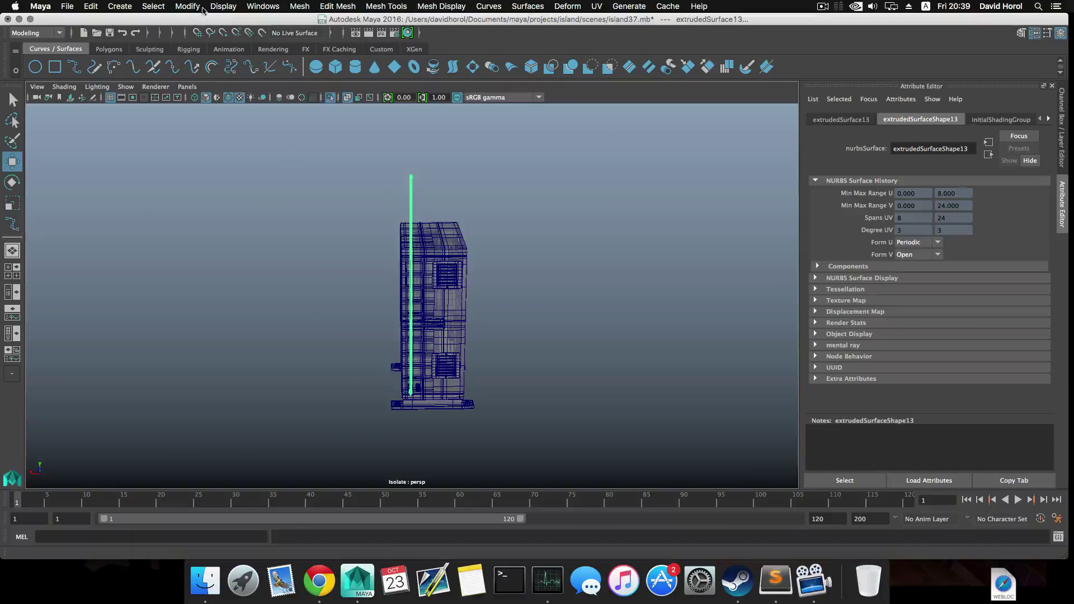
# Center the duplicate pipe's pivot and move the copy along X toward the neighbouring valve
pyautogui.click(188, 6)
pyautogui.click(213, 77)
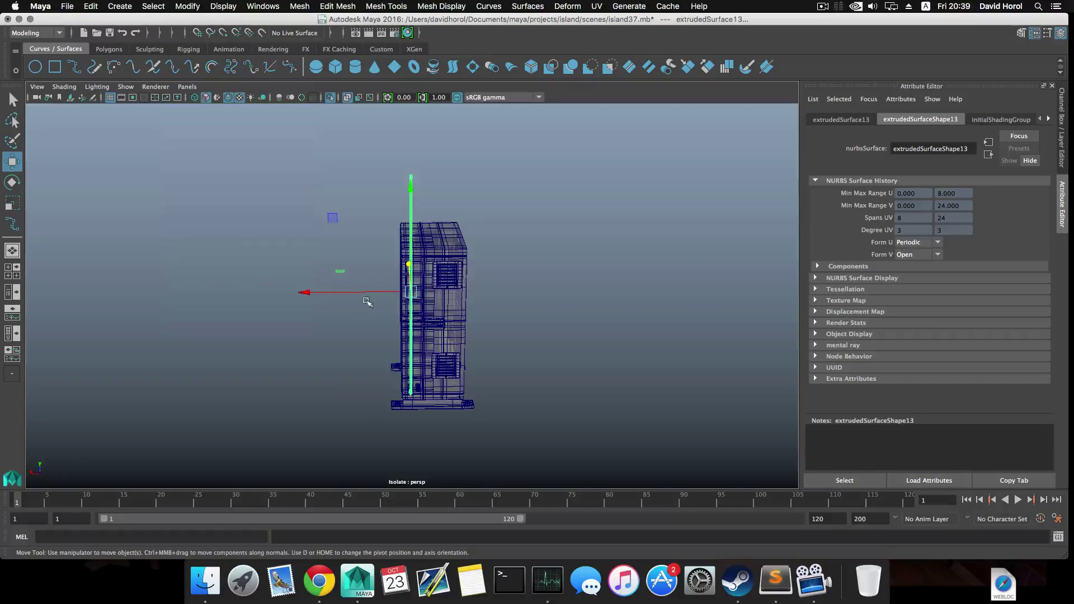
pyautogui.moveTo(311, 292); pyautogui.dragTo(319, 295)
pyautogui.moveTo(456, 393)
pyautogui.keyDown('alt'); pyautogui.mouseDown(button='middle')
pyautogui.moveTo(446, 328)
pyautogui.moveTo(439, 383)
pyautogui.mouseUp(button='middle'); pyautogui.keyUp('alt')
# Select only the duplicate pipe surface and move its pivot down to the pipe's lower end at the valve
pyautogui.press('d')
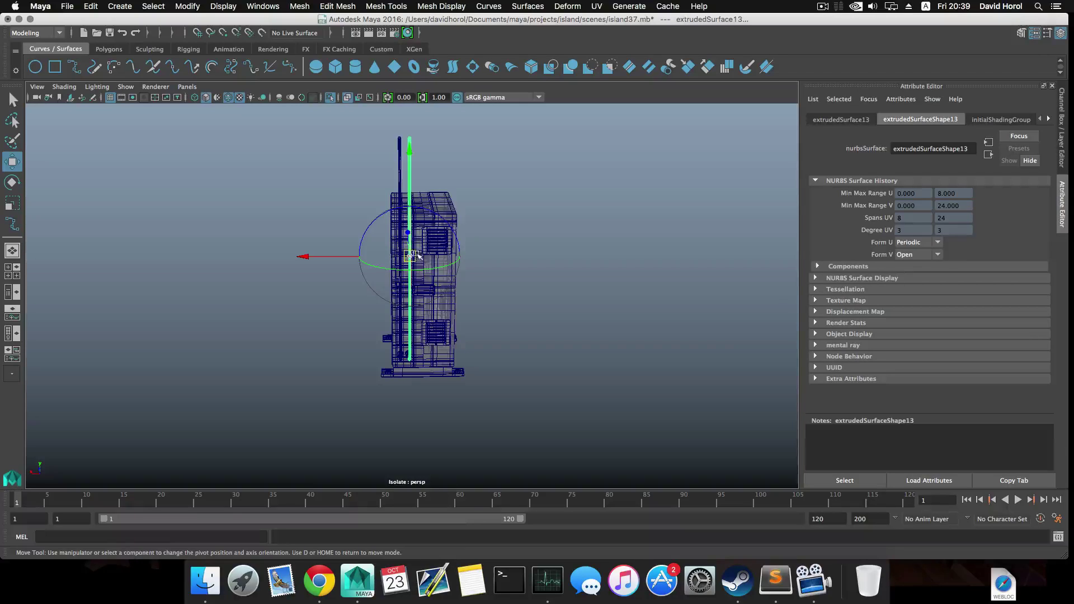
pyautogui.keyDown('alt'); pyautogui.moveTo(419, 255); pyautogui.dragTo(416, 212); pyautogui.keyUp('alt')
pyautogui.click(415, 209)
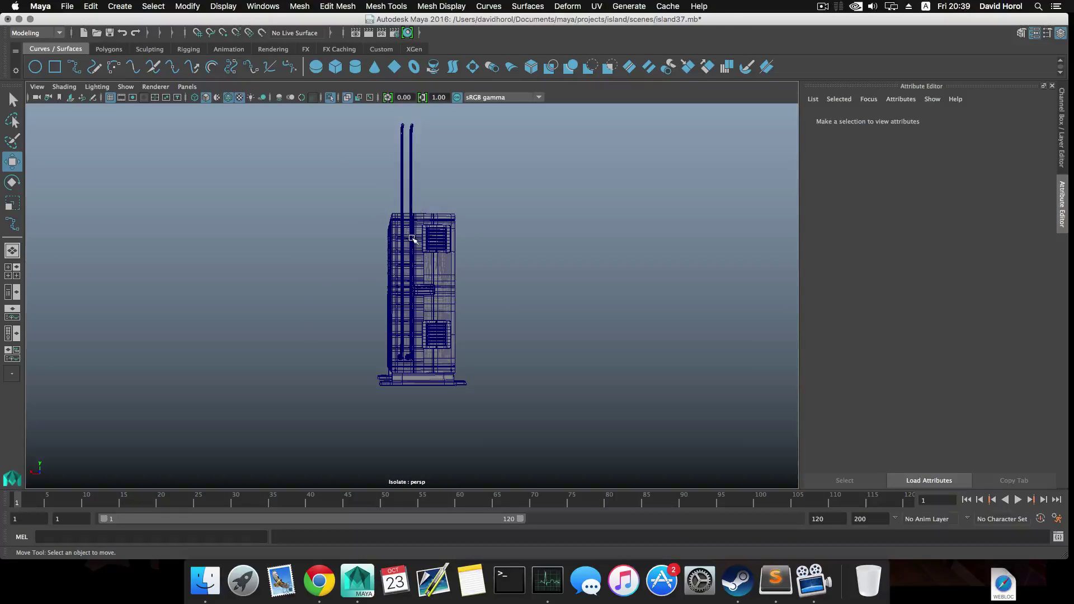
pyautogui.click(411, 240)
pyautogui.press('d')
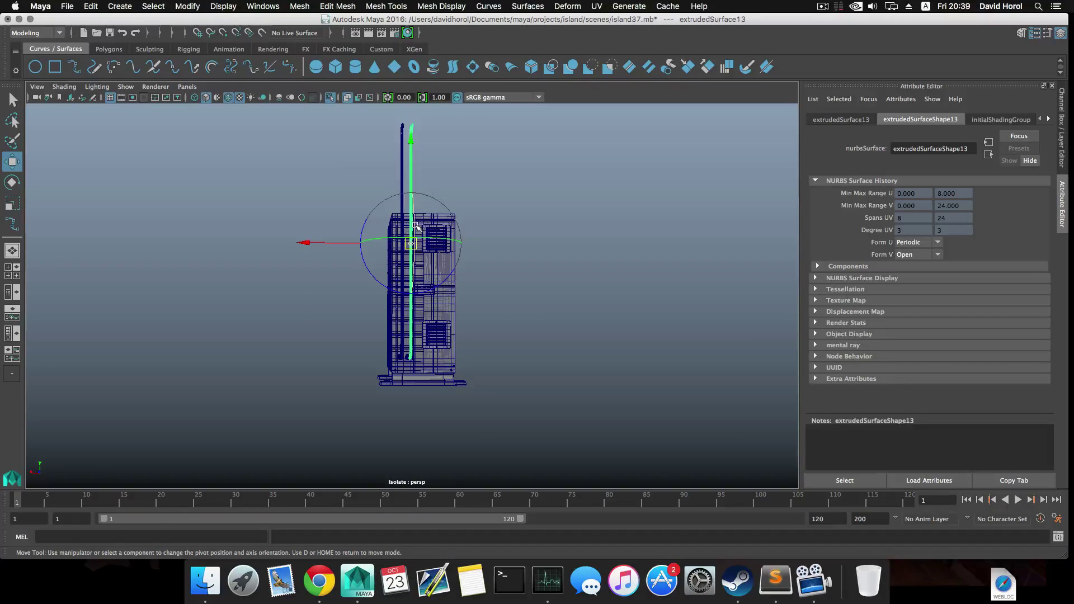
pyautogui.press('d')
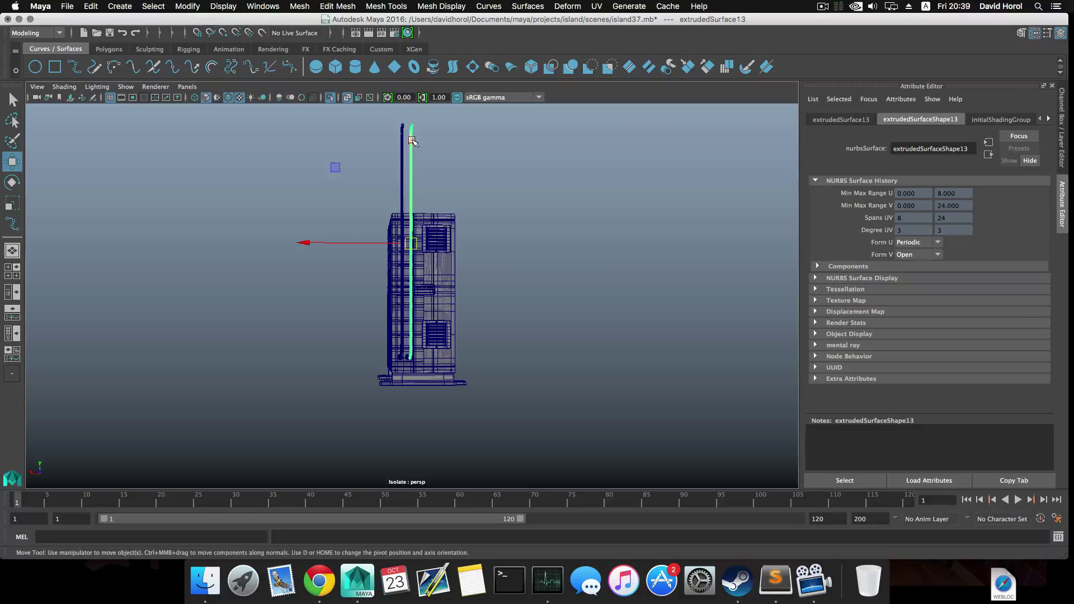
pyautogui.press('d')
pyautogui.moveTo(411, 139); pyautogui.dragTo(414, 222)
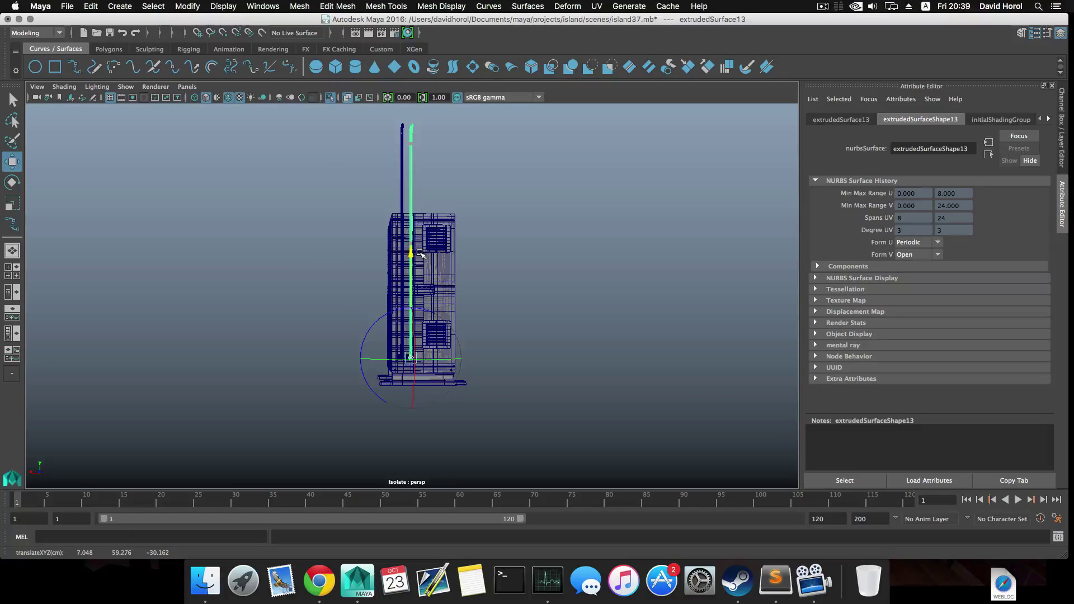
pyautogui.press('d')
# Move the duplicate pipe along X to line it up with the second valve's nozzle
pyautogui.scroll(10, 398, 320)
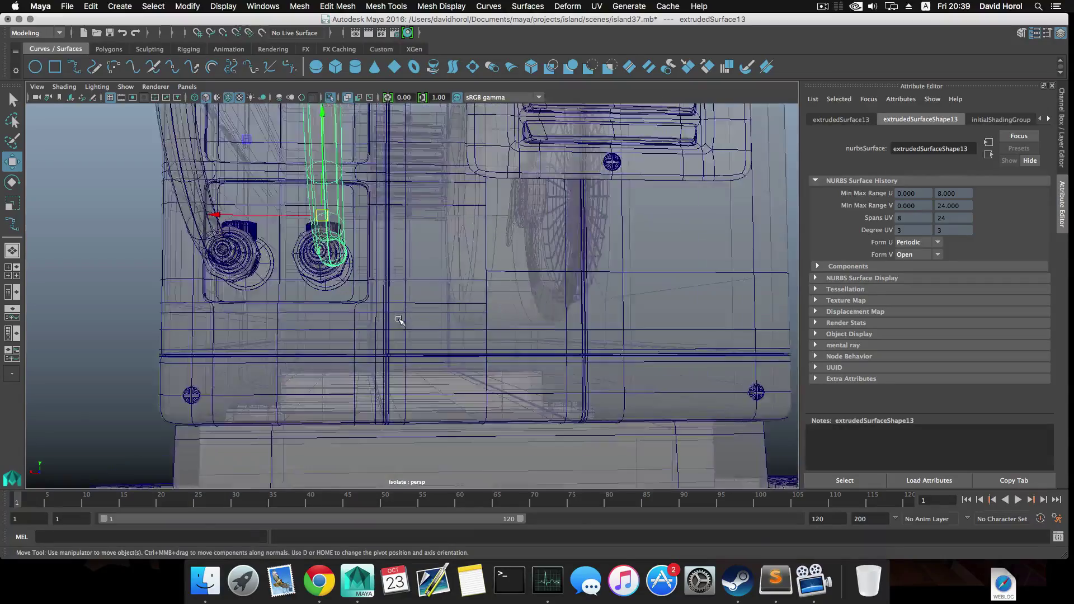
pyautogui.keyDown('alt'); pyautogui.moveTo(399, 320); pyautogui.dragTo(452, 378, button='middle'); pyautogui.keyUp('alt')
pyautogui.moveTo(358, 307); pyautogui.dragTo(446, 334)
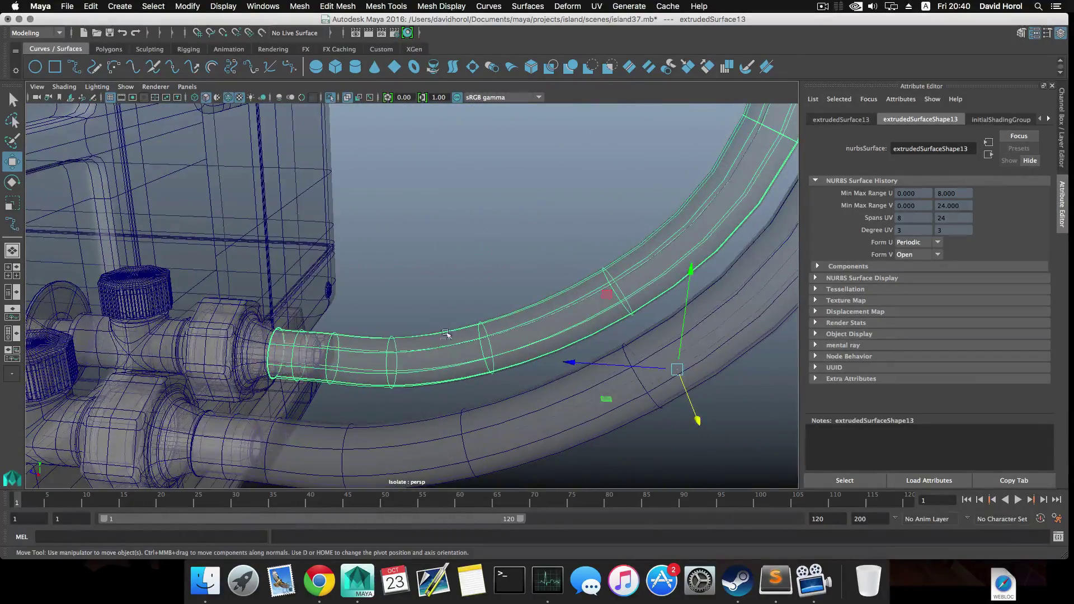
# Select the duplicate pipe's path curve and display its control vertices
pyautogui.click(475, 359)
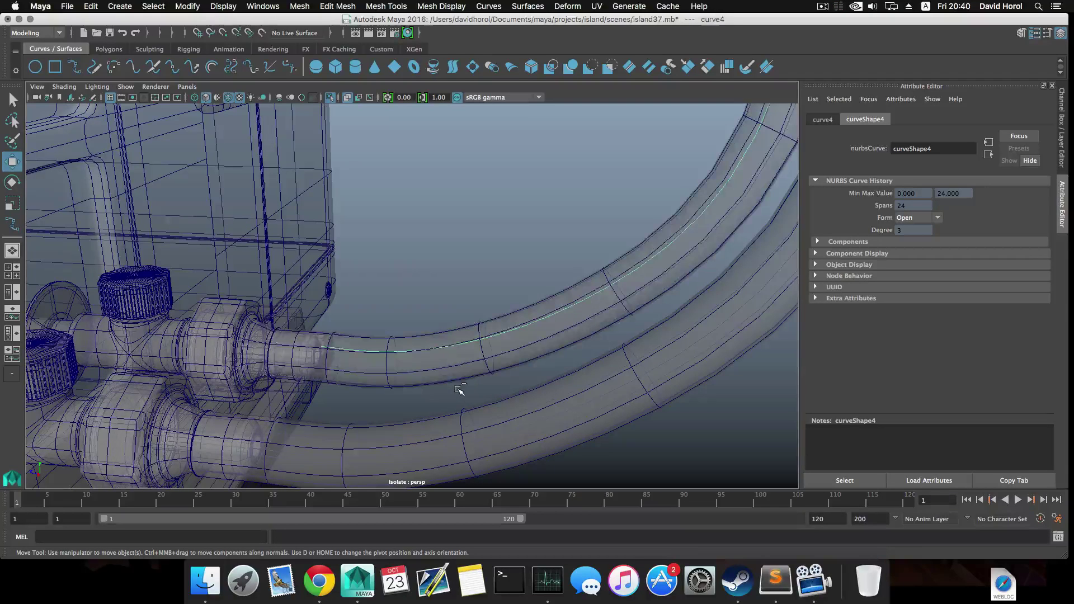
pyautogui.moveTo(477, 363); pyautogui.dragTo(317, 335)
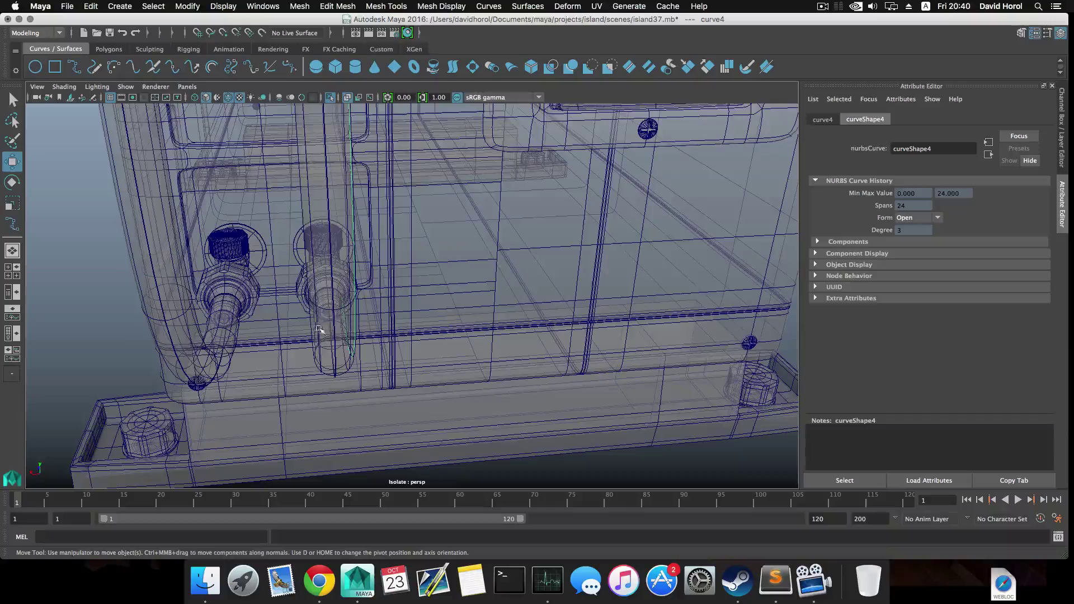
pyautogui.keyDown('alt'); pyautogui.moveTo(429, 370); pyautogui.dragTo(276, 384); pyautogui.keyUp('alt')
pyautogui.rightClick(276, 384)
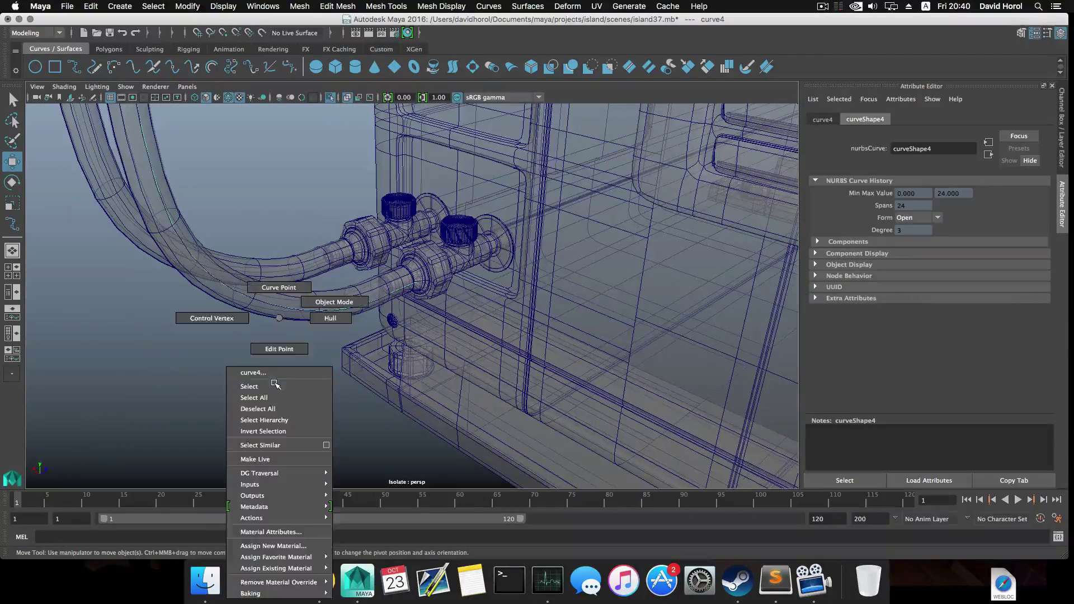
pyautogui.click(225, 326)
pyautogui.keyDown('alt'); pyautogui.moveTo(240, 330); pyautogui.dragTo(323, 353); pyautogui.keyUp('alt')
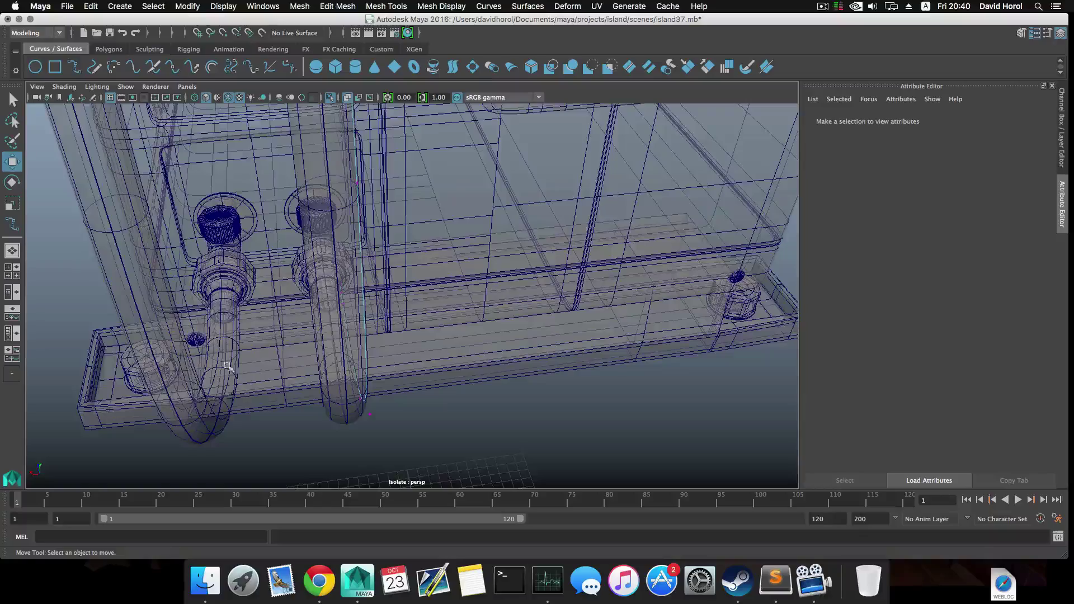
# Try moving one control vertex of the duplicate's path curve near the nozzle along X, undo it and return to object selection
pyautogui.keyDown('alt'); pyautogui.moveTo(227, 367); pyautogui.dragTo(286, 351); pyautogui.keyUp('alt')
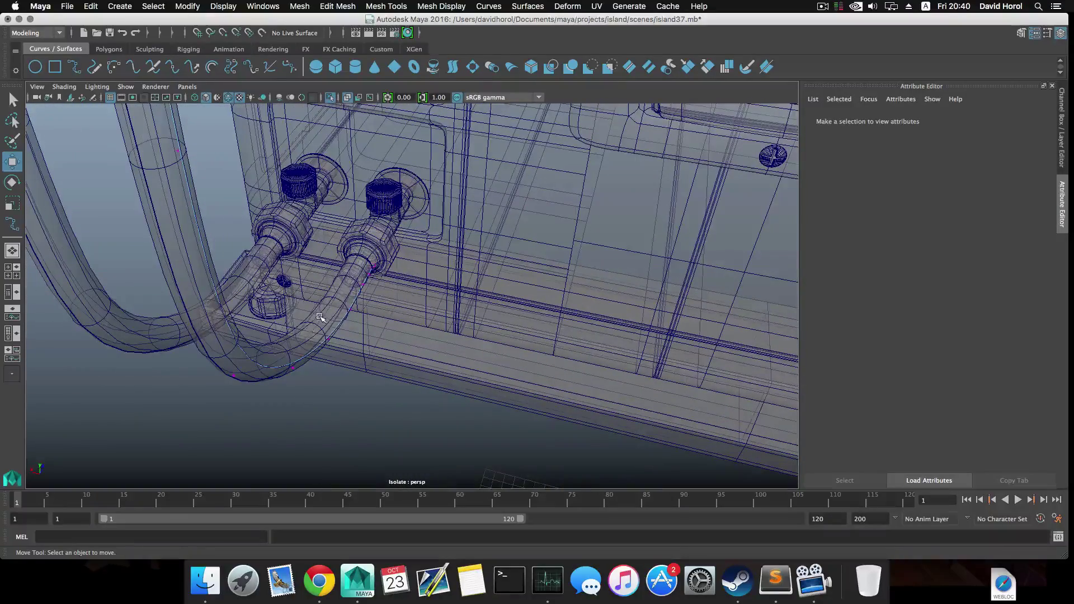
pyautogui.keyDown('alt'); pyautogui.moveTo(263, 308); pyautogui.dragTo(301, 336); pyautogui.keyUp('alt')
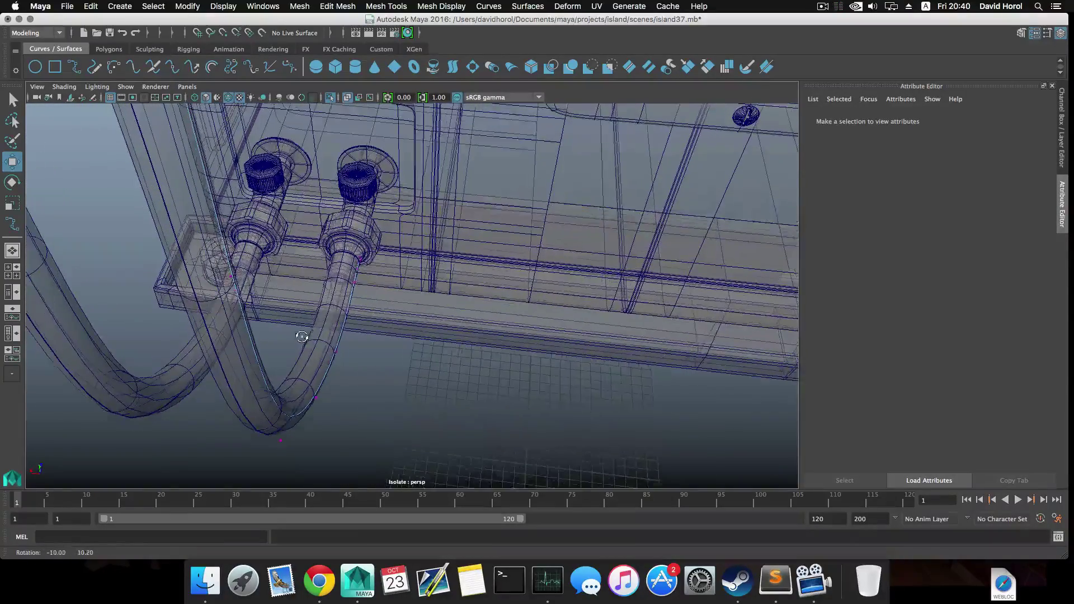
pyautogui.click(353, 323)
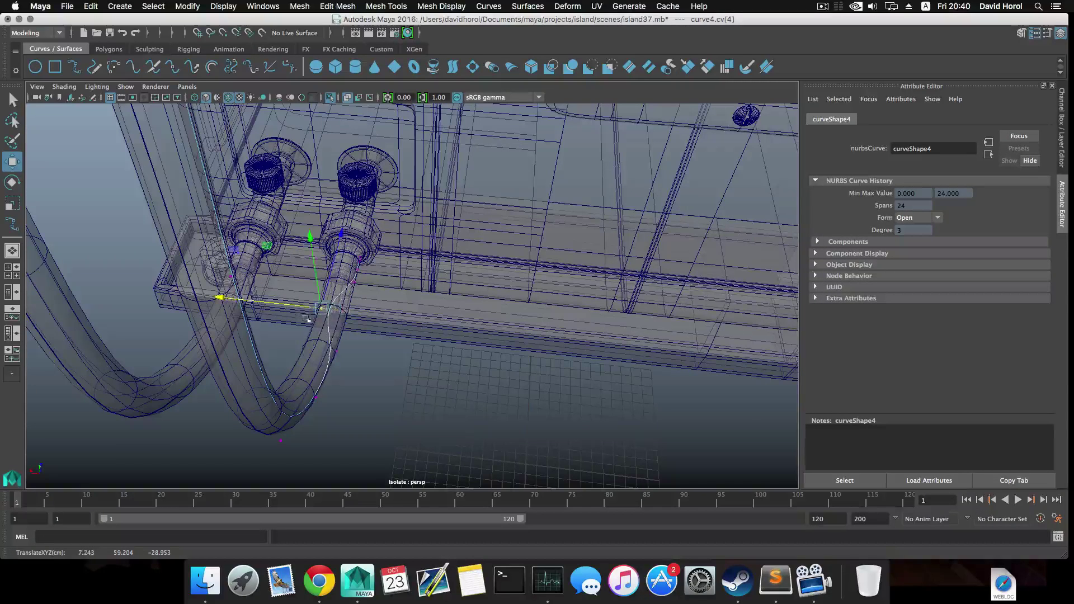
pyautogui.hotkey('ctrl', 'z')
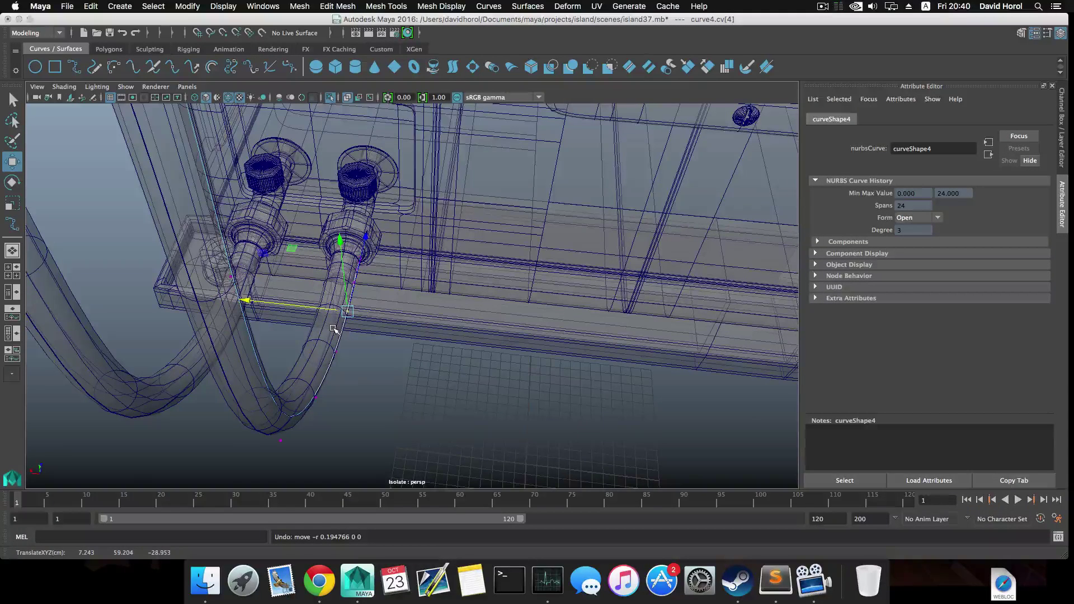
pyautogui.press('F8')
# Select the original pipe's path curve inside the extruded surface and display its control vertices
pyautogui.keyDown('alt'); pyautogui.moveTo(332, 331); pyautogui.dragTo(411, 357); pyautogui.keyUp('alt')
pyautogui.click(314, 361)
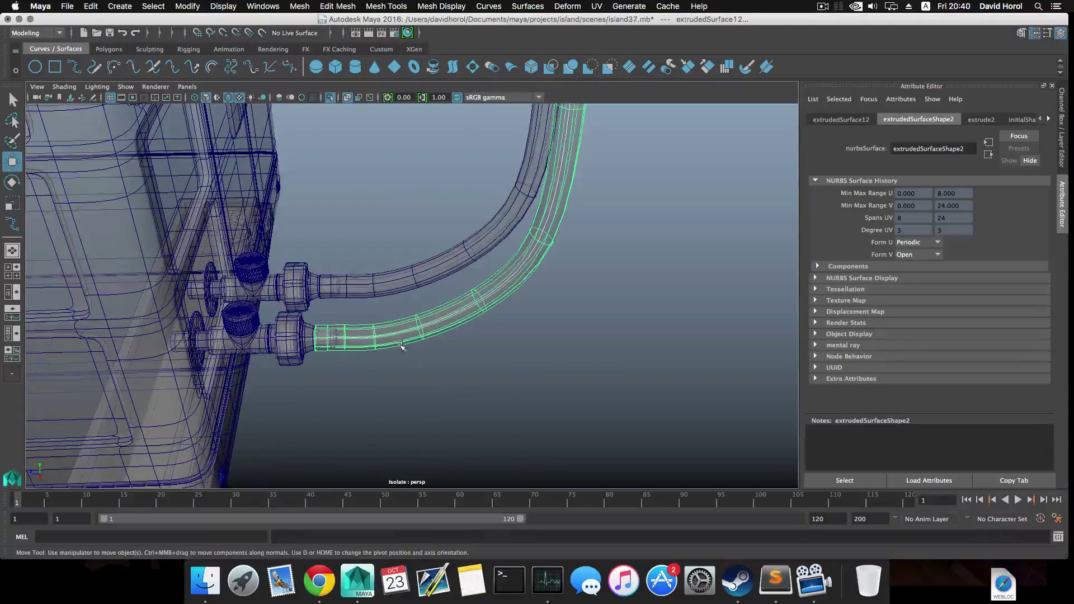
pyautogui.click(403, 334)
pyautogui.scroll(5, 413, 372)
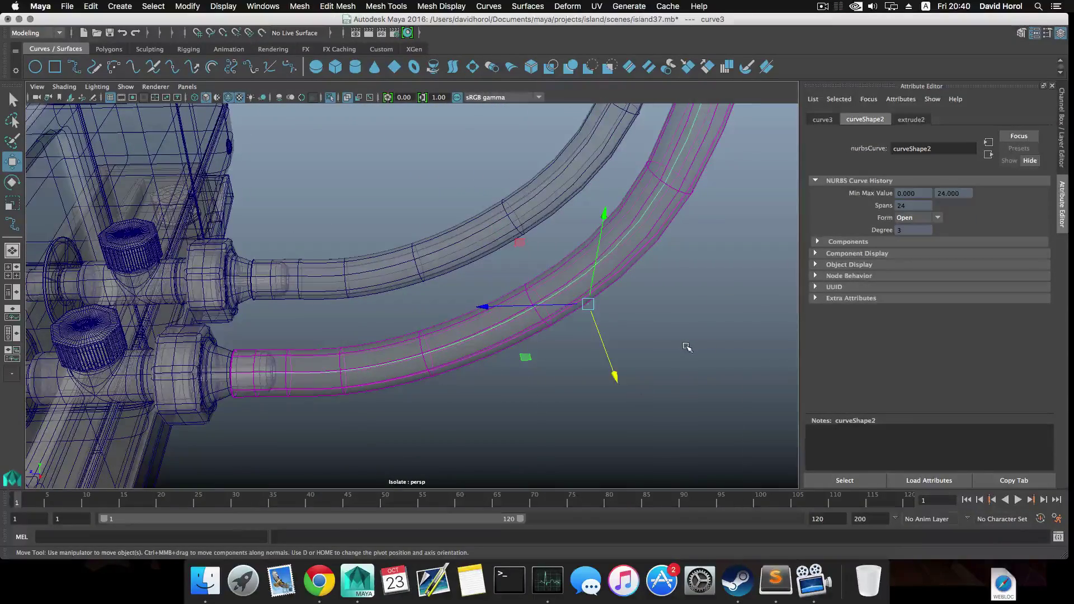
pyautogui.moveTo(686, 319); pyautogui.dragTo(638, 324, button='right')
# Try shifting two control vertices of the original path curve near the lower bend along X and undo the move
pyautogui.keyDown('alt'); pyautogui.moveTo(570, 346); pyautogui.dragTo(329, 290); pyautogui.keyUp('alt')
pyautogui.moveTo(291, 233); pyautogui.dragTo(378, 293)
pyautogui.scroll(-5, 347, 326)
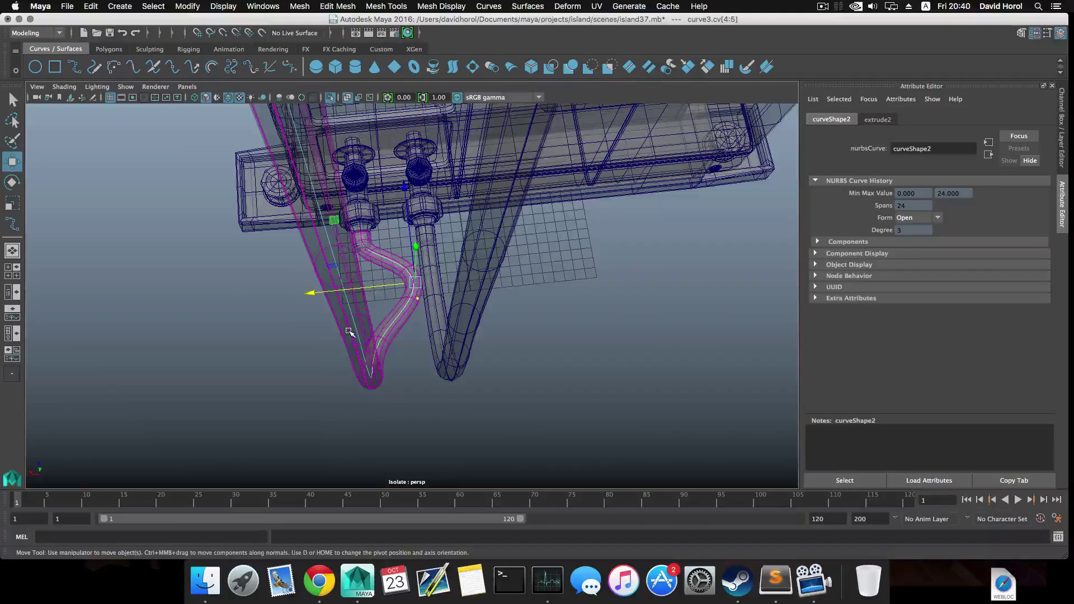
pyautogui.scroll(5, 349, 332)
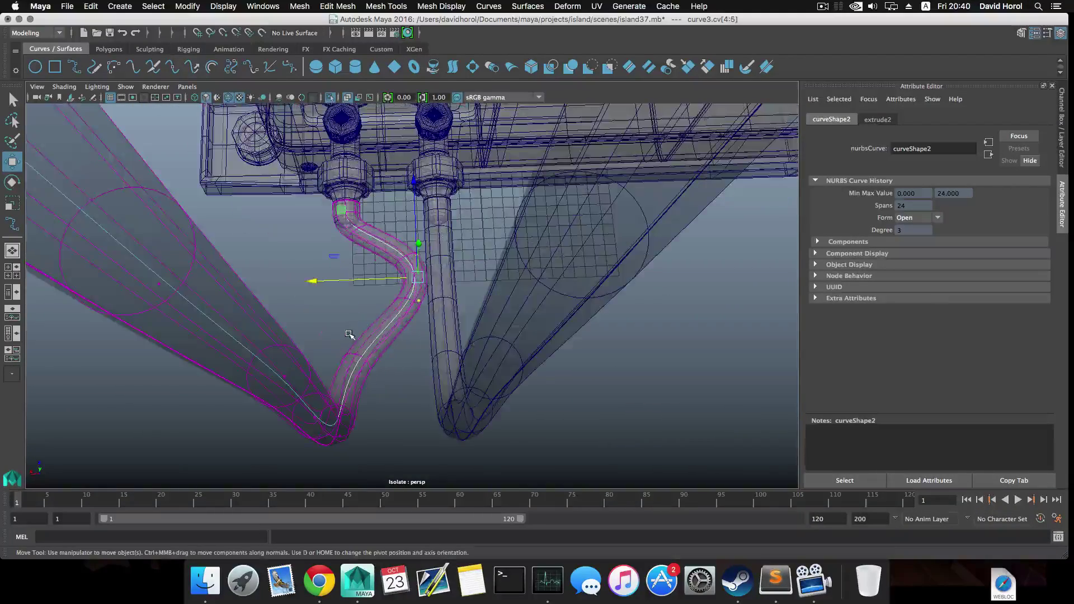
pyautogui.press('super+z')
# Select all control vertices of the original path curve from the lower bend to its upper end
pyautogui.scroll(-10, 356, 333)
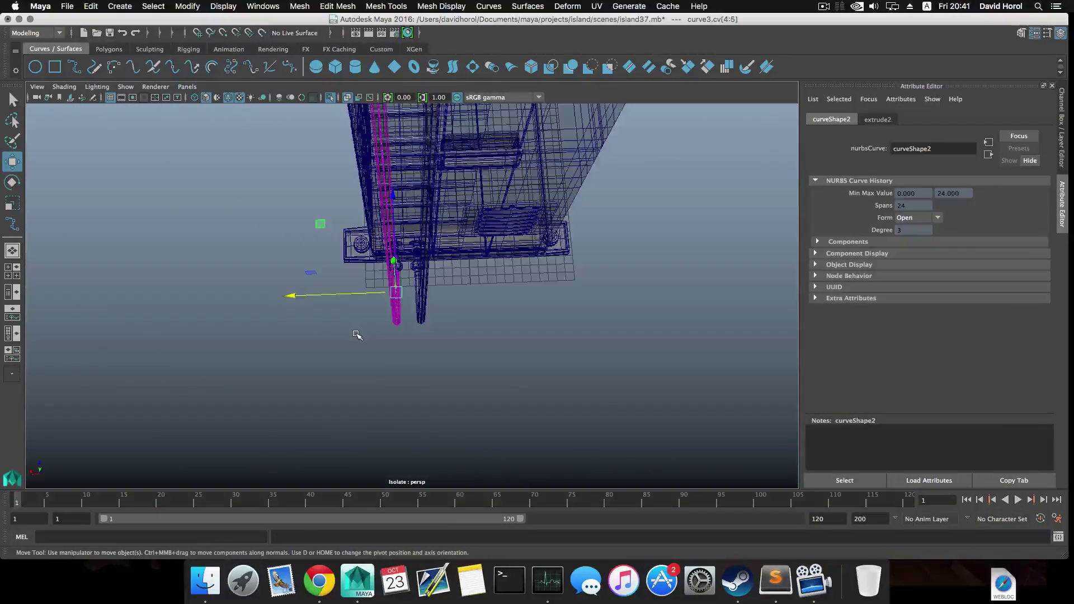
pyautogui.keyDown('alt'); pyautogui.moveTo(357, 333); pyautogui.dragTo(412, 350); pyautogui.keyUp('alt')
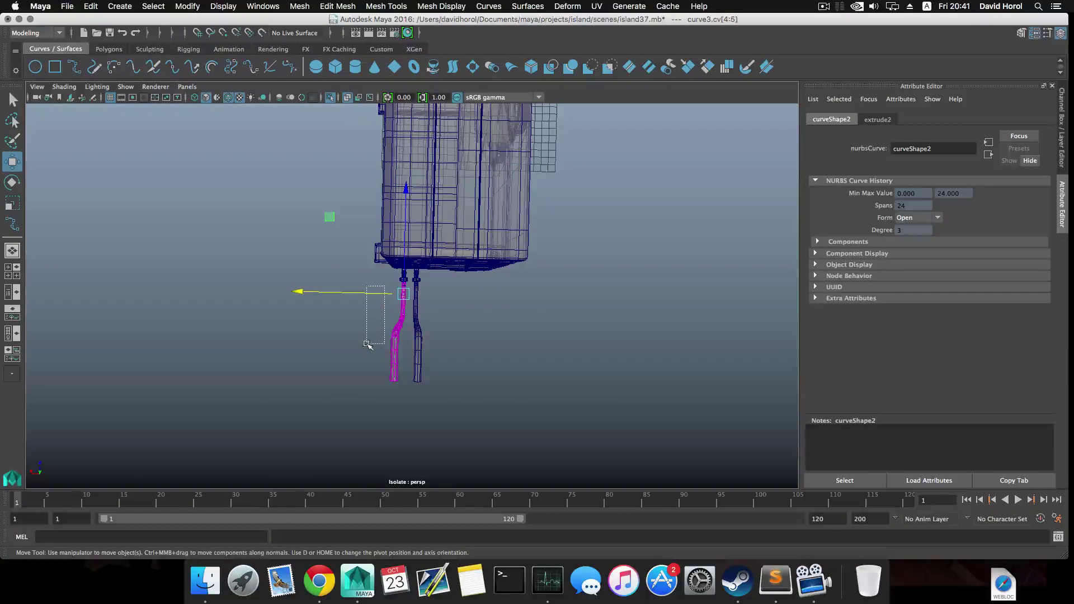
pyautogui.moveTo(366, 344); pyautogui.dragTo(367, 347)
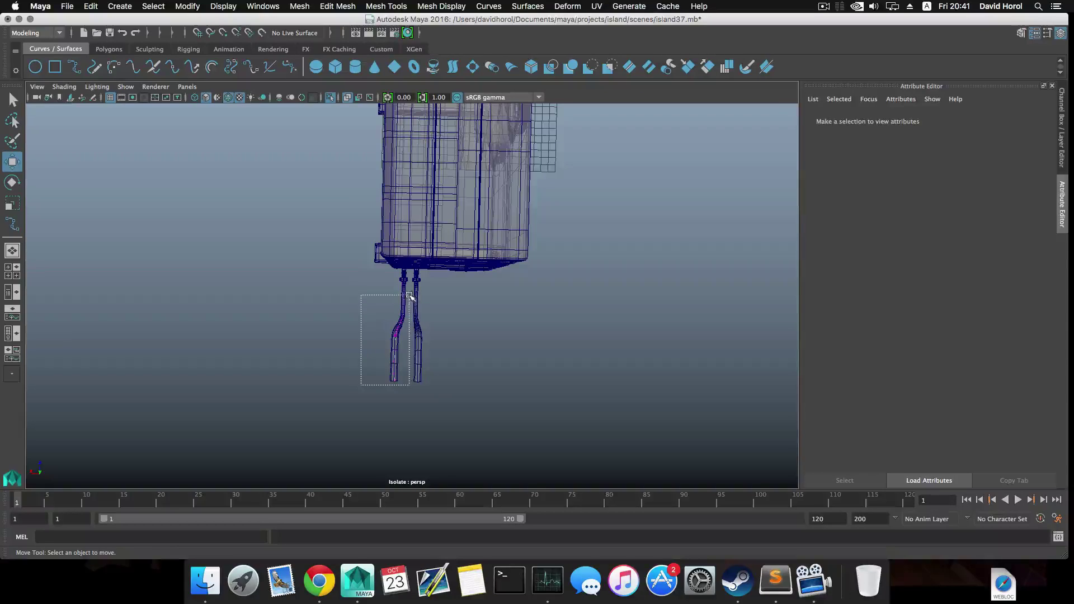
pyautogui.moveTo(410, 297); pyautogui.dragTo(450, 243)
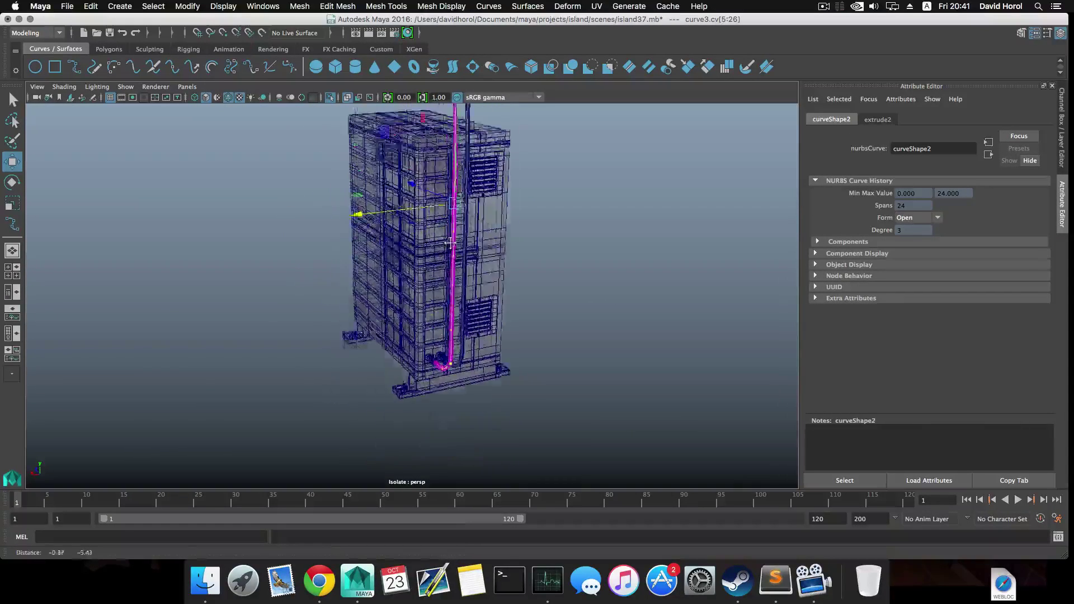
# Remove the control vertex closest to the valve nozzle from the selection, keeping those from the bend upward
pyautogui.keyDown('alt'); pyautogui.moveTo(451, 243); pyautogui.dragTo(459, 203, button='middle'); pyautogui.keyUp('alt')
pyautogui.keyDown('alt'); pyautogui.moveTo(416, 285); pyautogui.dragTo(503, 294); pyautogui.keyUp('alt')
pyautogui.keyDown('alt'); pyautogui.moveTo(504, 295); pyautogui.dragTo(582, 256, button='middle'); pyautogui.keyUp('alt')
pyautogui.scroll(7, 527, 330)
pyautogui.keyDown('alt'); pyautogui.moveTo(632, 297); pyautogui.dragTo(252, 302, button='middle'); pyautogui.keyUp('alt')
pyautogui.keyDown('alt'); pyautogui.moveTo(252, 302); pyautogui.dragTo(347, 321); pyautogui.keyUp('alt')
pyautogui.scroll(7, 347, 321)
pyautogui.keyDown('alt'); pyautogui.moveTo(372, 257); pyautogui.dragTo(364, 373, button='middle'); pyautogui.keyUp('alt')
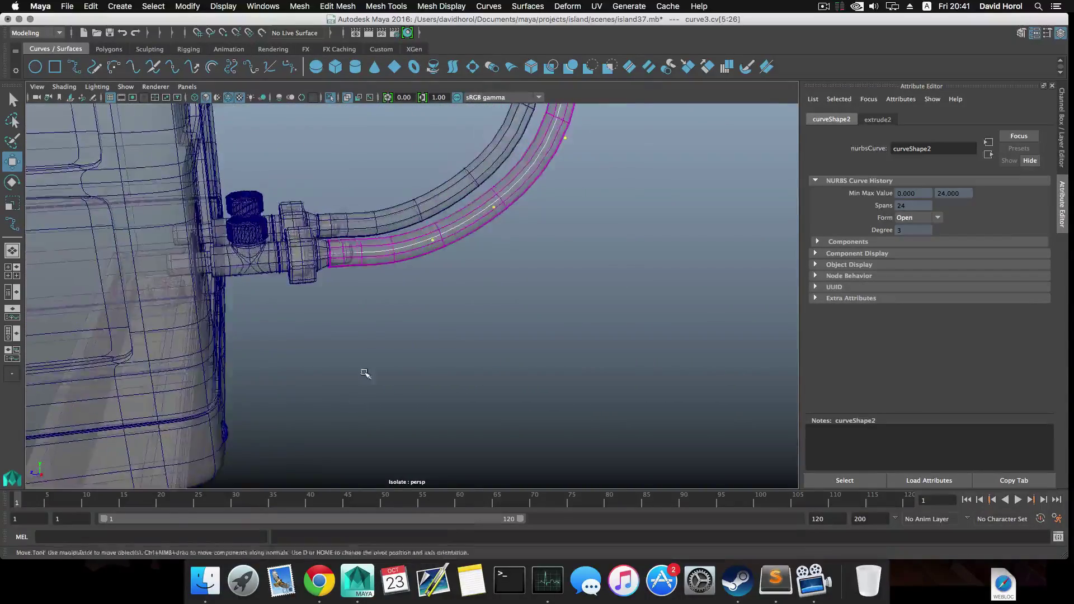
pyautogui.keyDown('alt'); pyautogui.moveTo(365, 374); pyautogui.dragTo(441, 274); pyautogui.keyUp('alt')
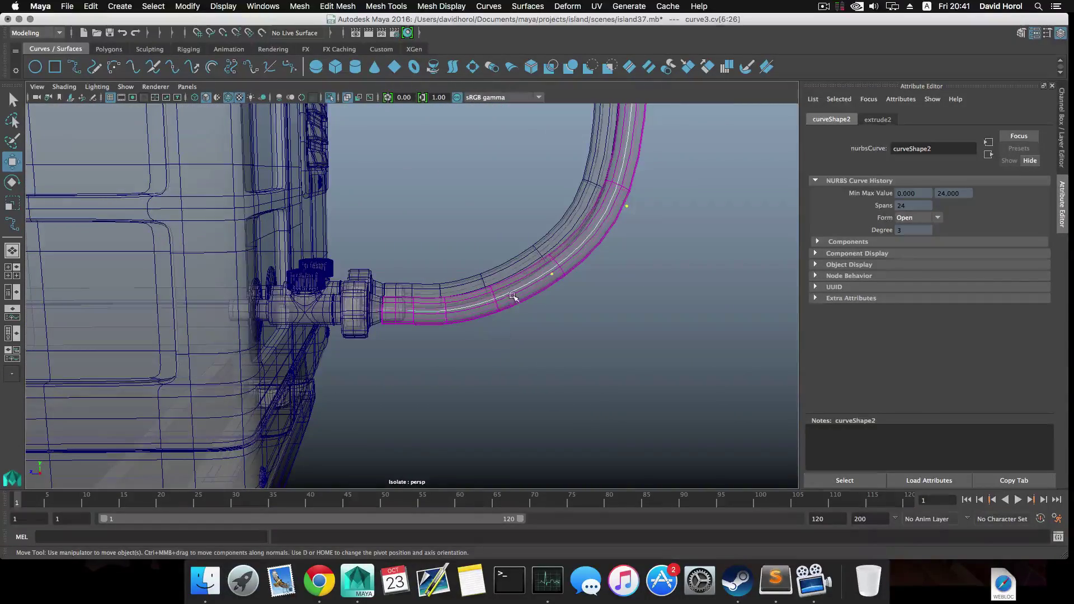
pyautogui.keyDown('alt'); pyautogui.moveTo(513, 296); pyautogui.dragTo(391, 367); pyautogui.keyUp('alt')
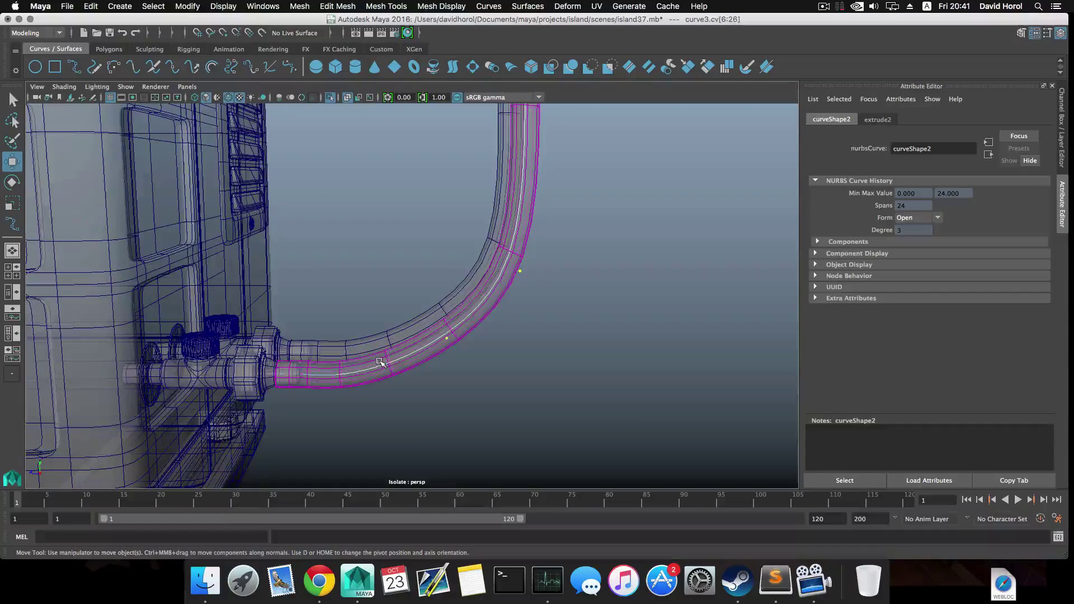
# Move the selected control vertices along X so the original pipe bends sideways toward the duplicate pipe
pyautogui.scroll(-8, 402, 369)
pyautogui.keyDown('alt'); pyautogui.moveTo(441, 290); pyautogui.dragTo(403, 412, button='middle'); pyautogui.keyUp('alt')
pyautogui.scroll(-5, 412, 365)
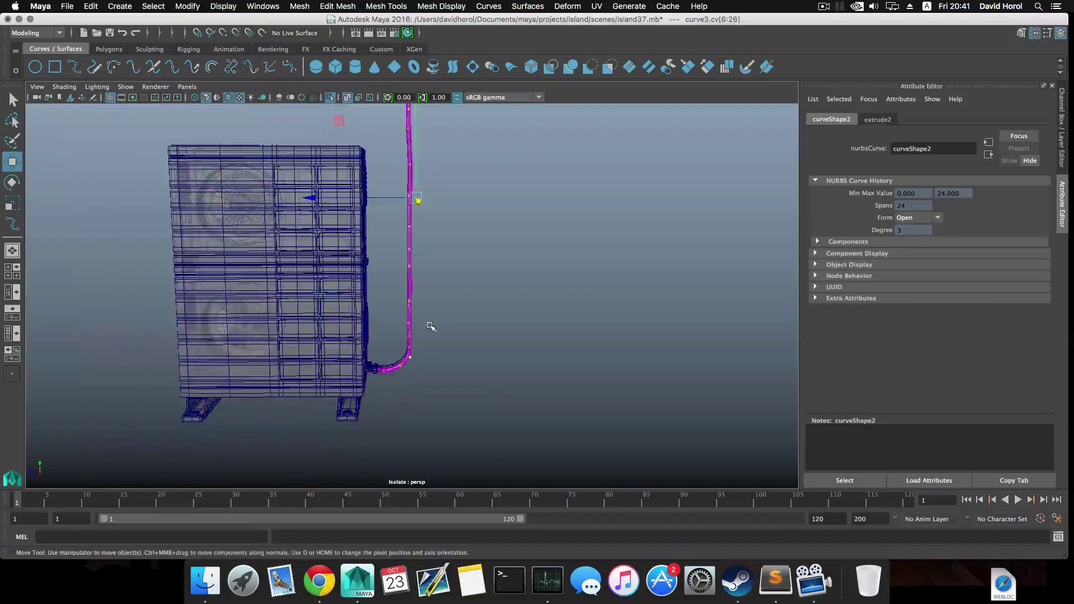
pyautogui.keyDown('alt'); pyautogui.moveTo(430, 326); pyautogui.dragTo(310, 408); pyautogui.keyUp('alt')
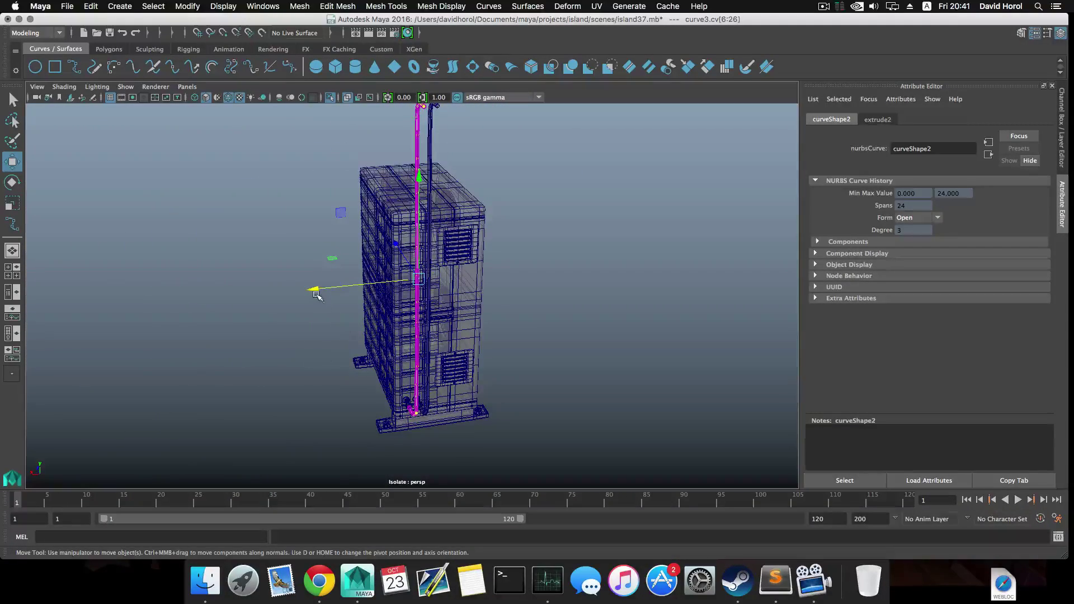
pyautogui.moveTo(314, 292); pyautogui.dragTo(379, 337)
pyautogui.scroll(6, 380, 338)
pyautogui.keyDown('alt'); pyautogui.moveTo(379, 336); pyautogui.dragTo(412, 324, button='right'); pyautogui.keyUp('alt')
pyautogui.keyDown('alt'); pyautogui.moveTo(412, 324); pyautogui.dragTo(487, 286, button='middle'); pyautogui.keyUp('alt')
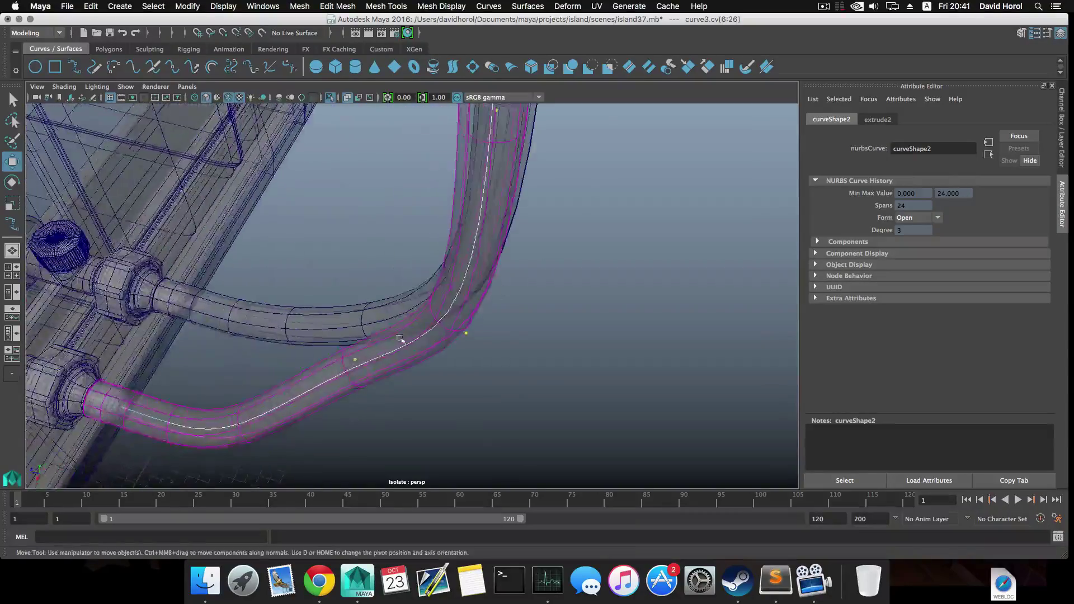
pyautogui.keyDown('alt'); pyautogui.moveTo(400, 340); pyautogui.dragTo(336, 357, button='right'); pyautogui.keyUp('alt')
pyautogui.keyDown('alt'); pyautogui.moveTo(336, 358); pyautogui.dragTo(380, 328, button='middle'); pyautogui.keyUp('alt')
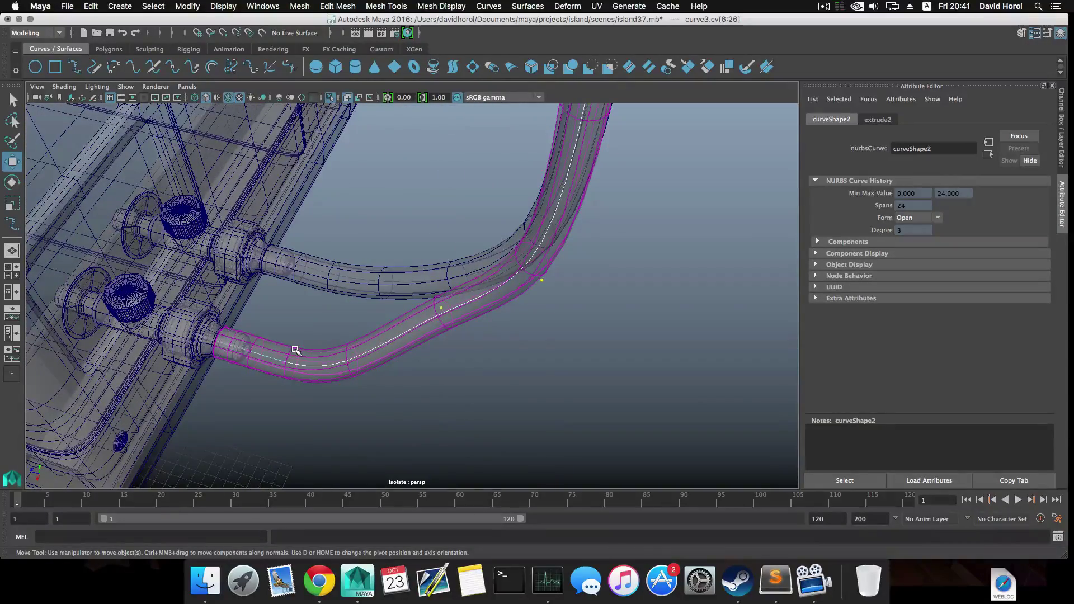
# Return to object selection and duplicate the bent pipe's extruded surface
pyautogui.hotkey('ctrl', 'd')
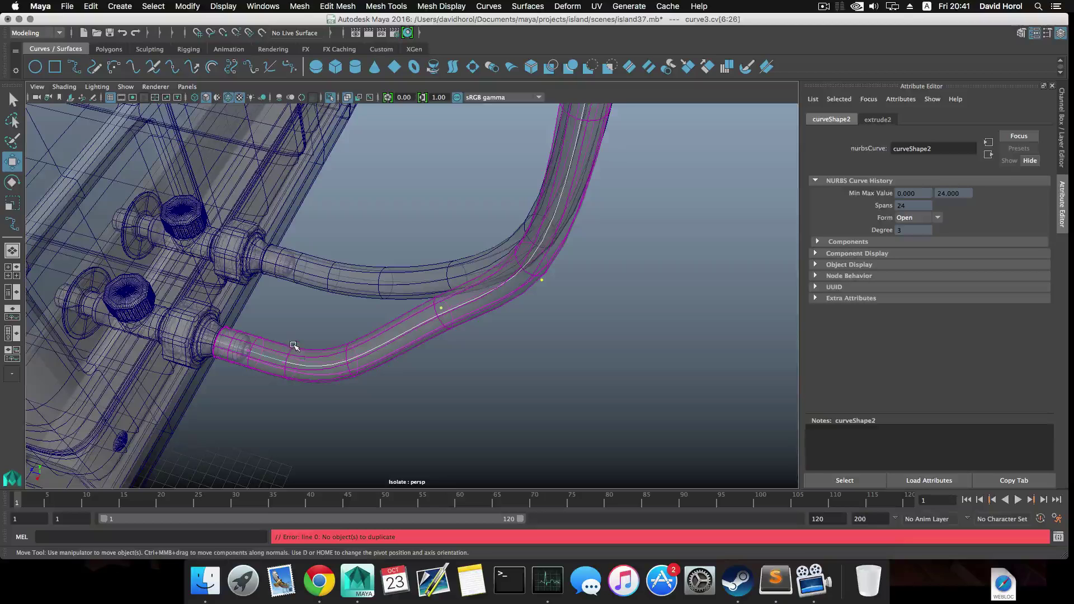
pyautogui.press('F8')
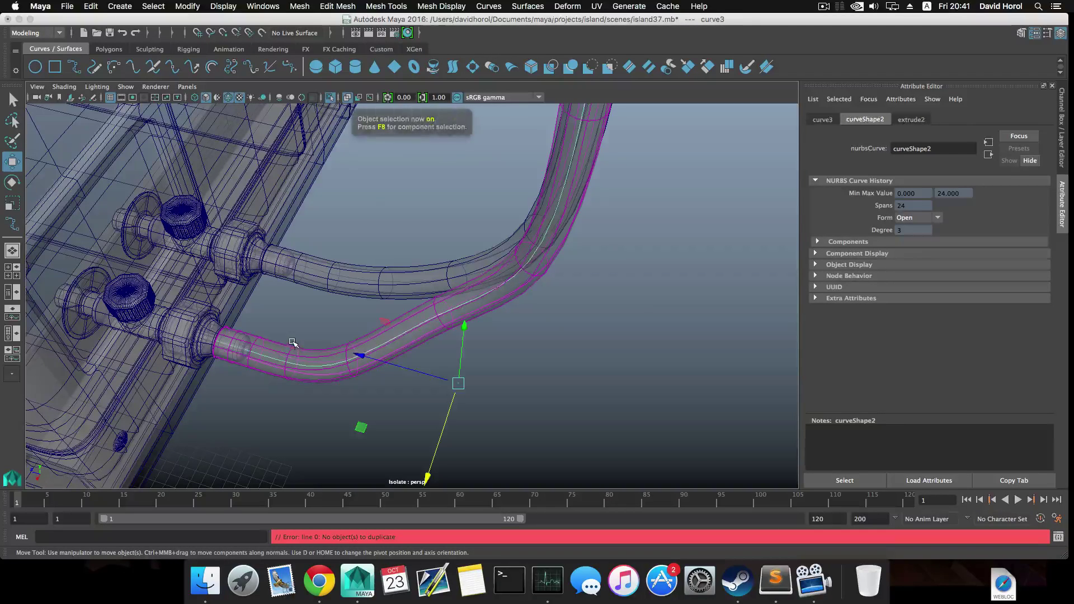
pyautogui.click(313, 386)
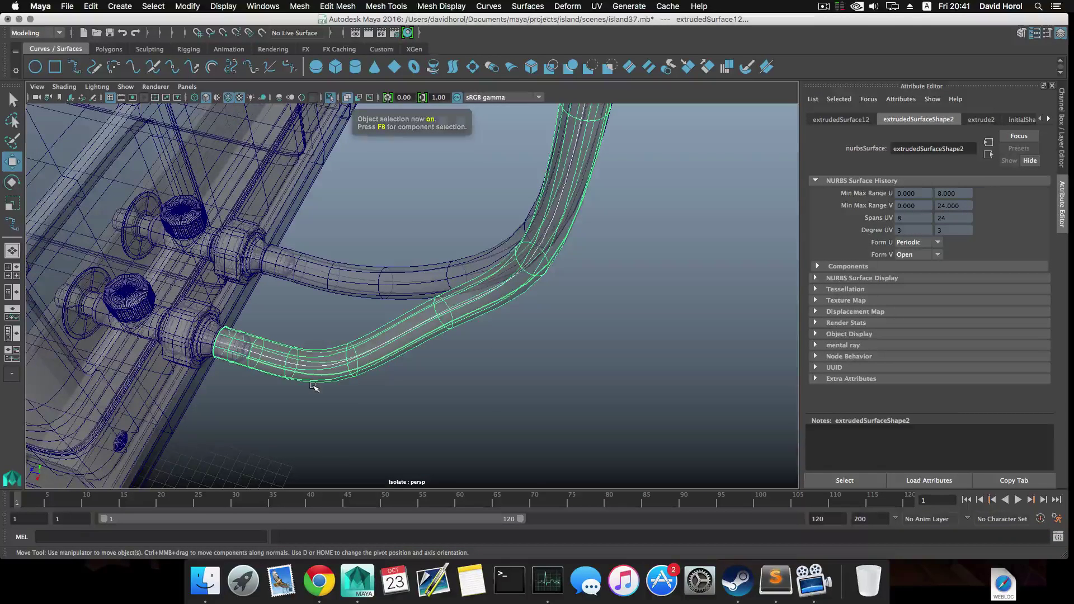
pyautogui.hotkey('ctrl', 'd')
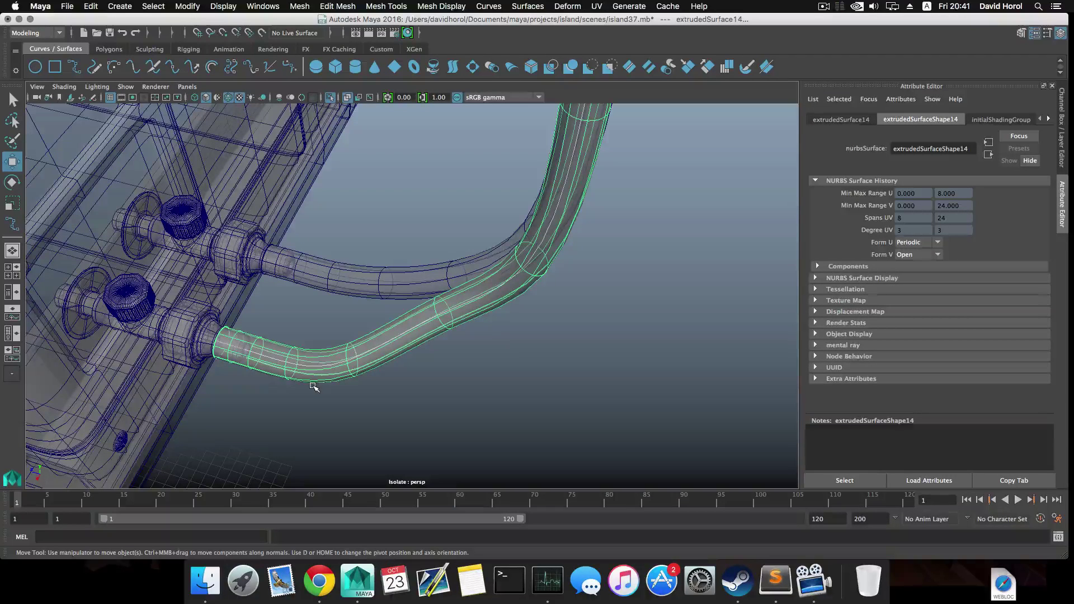
pyautogui.keyDown('alt'); pyautogui.moveTo(312, 385); pyautogui.dragTo(391, 293); pyautogui.keyUp('alt')
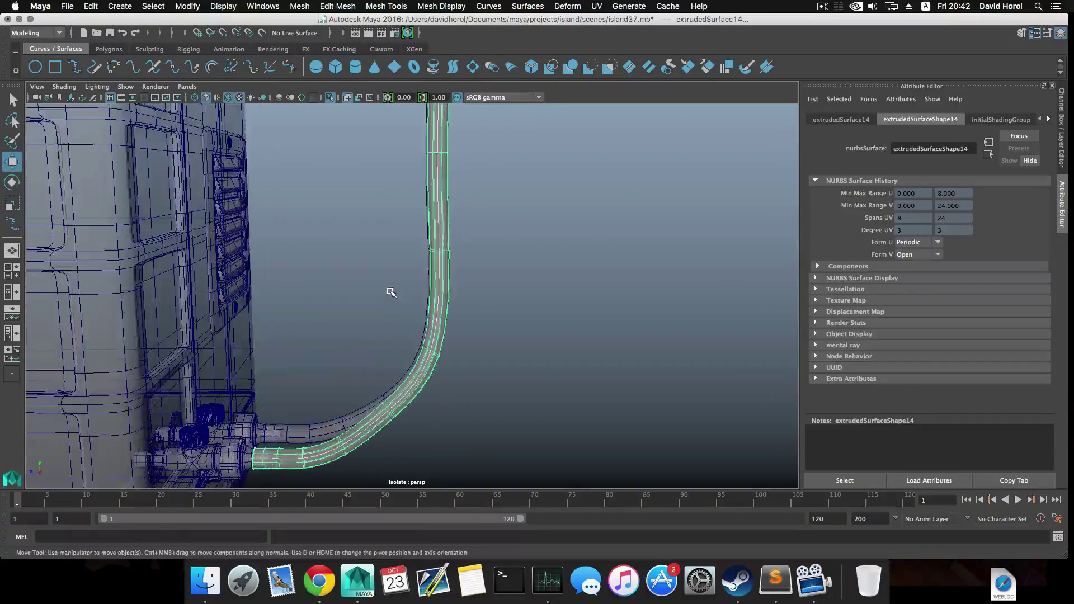
pyautogui.press('F8')
pyautogui.press('F8')
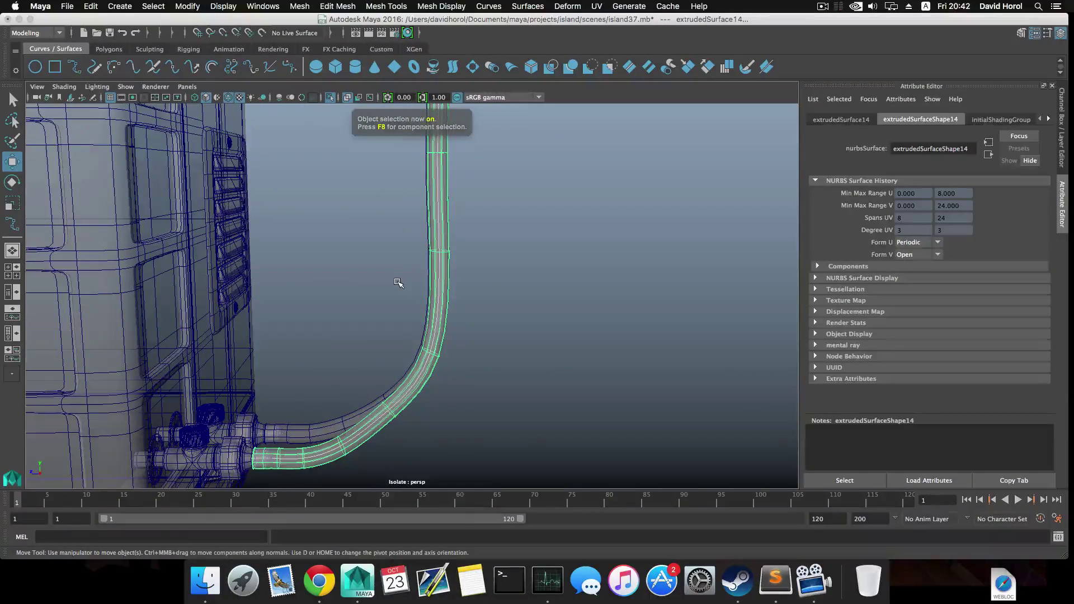
pyautogui.press('F8')
pyautogui.press('F8')
pyautogui.hotkey('ctrl', 'z')
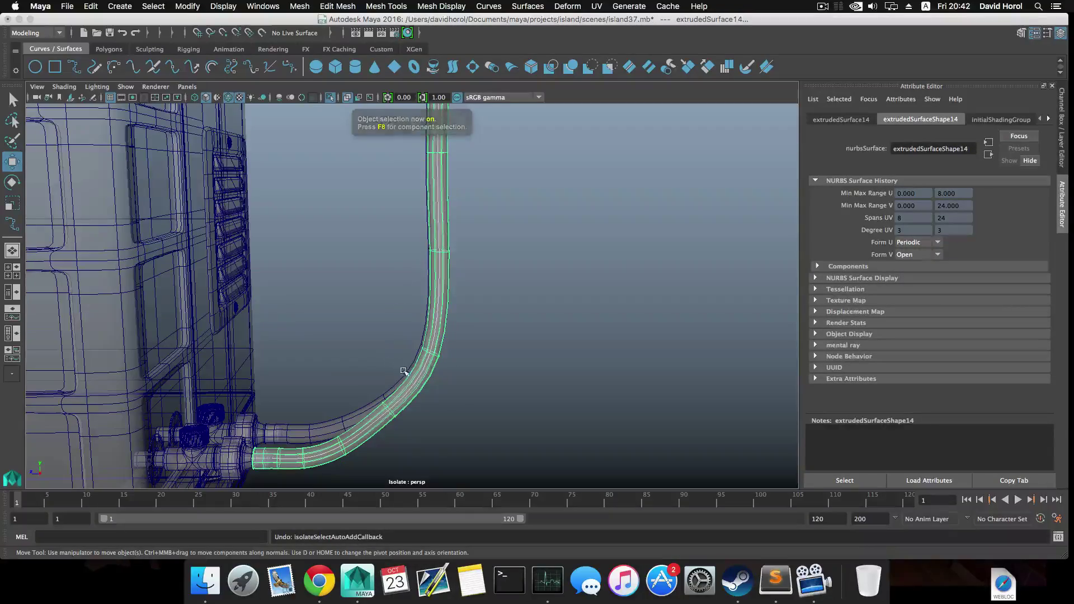
# Select the original extruded pipe surface and delete its construction history
pyautogui.keyDown('alt'); pyautogui.moveTo(412, 415); pyautogui.dragTo(395, 357); pyautogui.keyUp('alt')
pyautogui.click(435, 372)
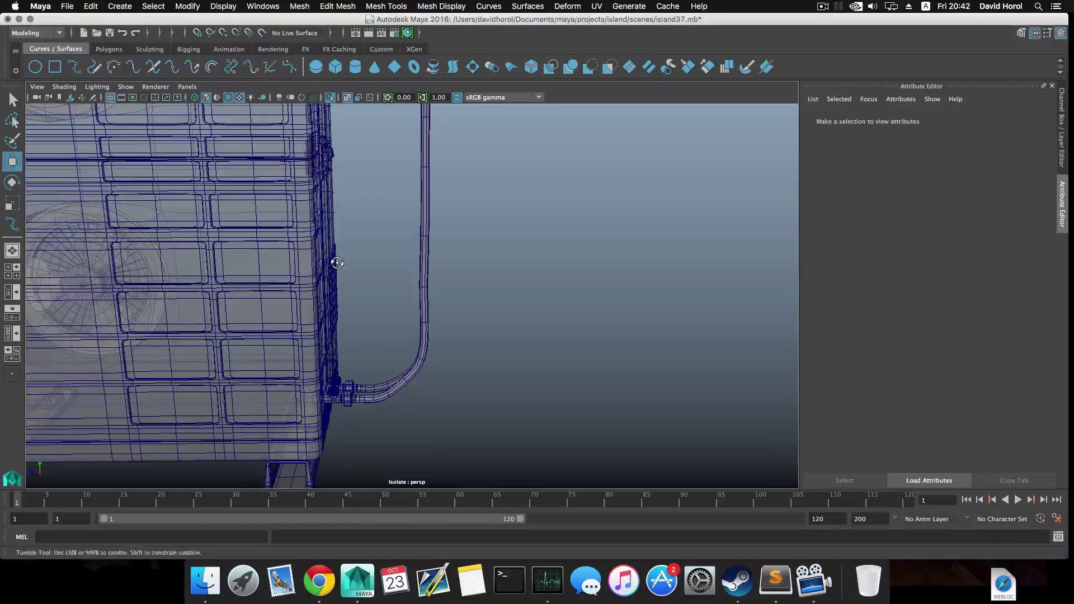
pyautogui.keyDown('alt'); pyautogui.moveTo(331, 239); pyautogui.dragTo(398, 350); pyautogui.keyUp('alt')
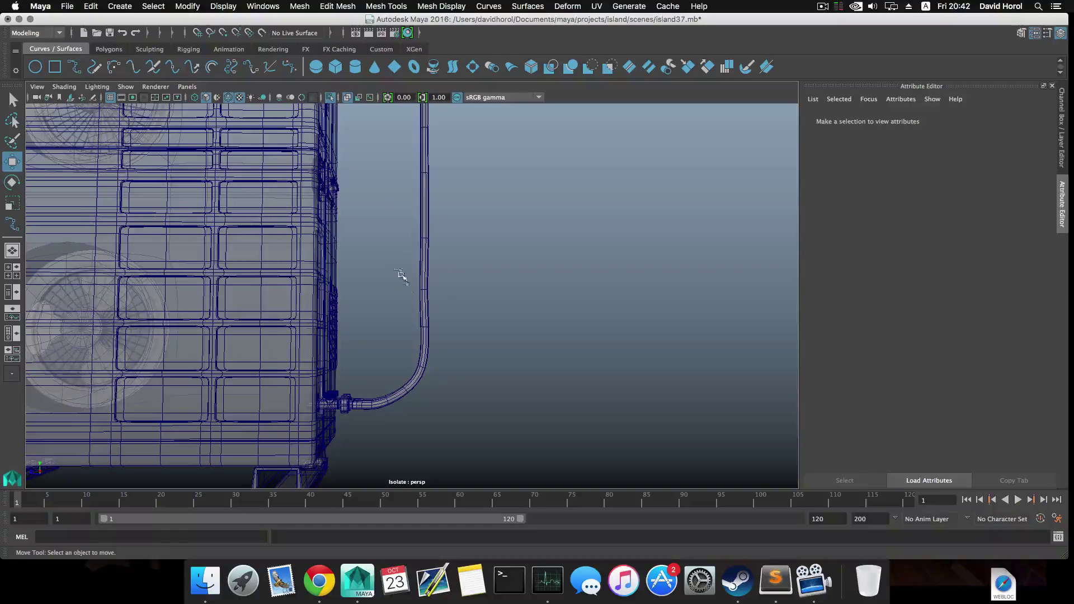
pyautogui.moveTo(445, 378); pyautogui.dragTo(445, 378)
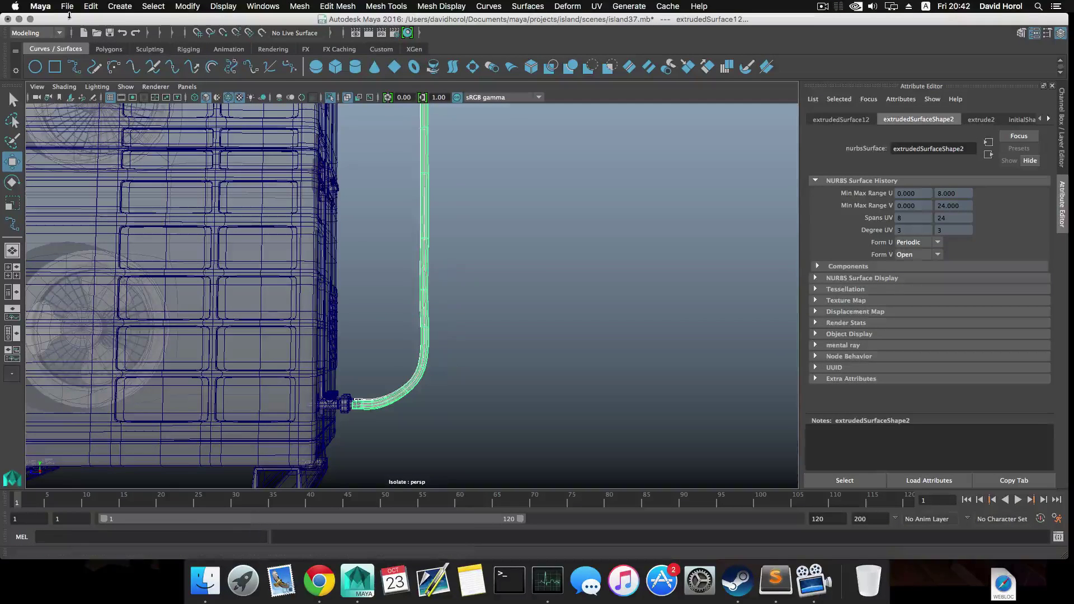
pyautogui.click(90, 6)
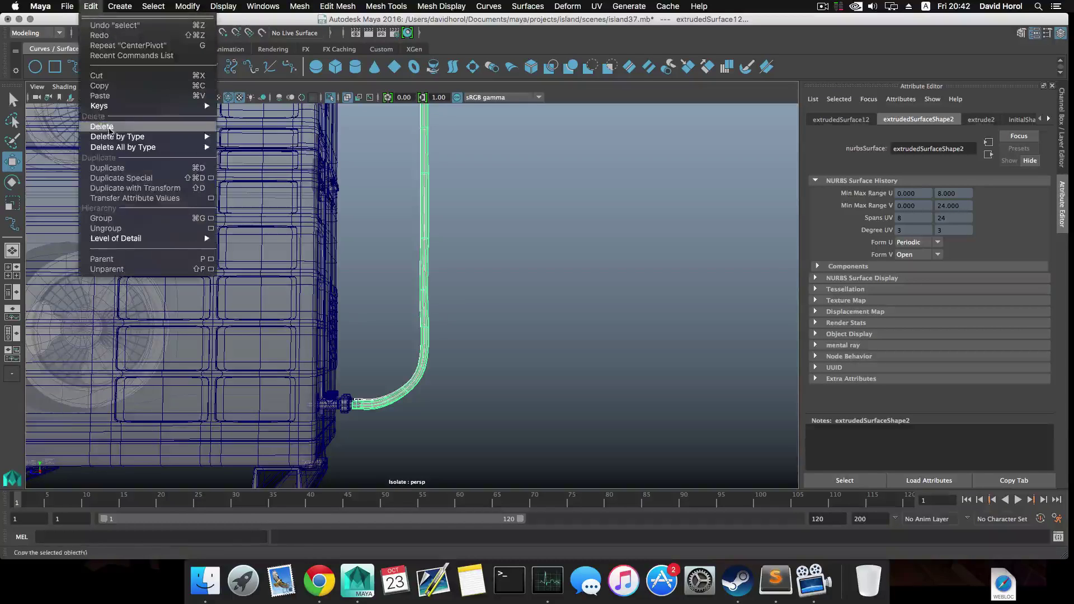
pyautogui.moveTo(123, 140)
pyautogui.click(241, 142)
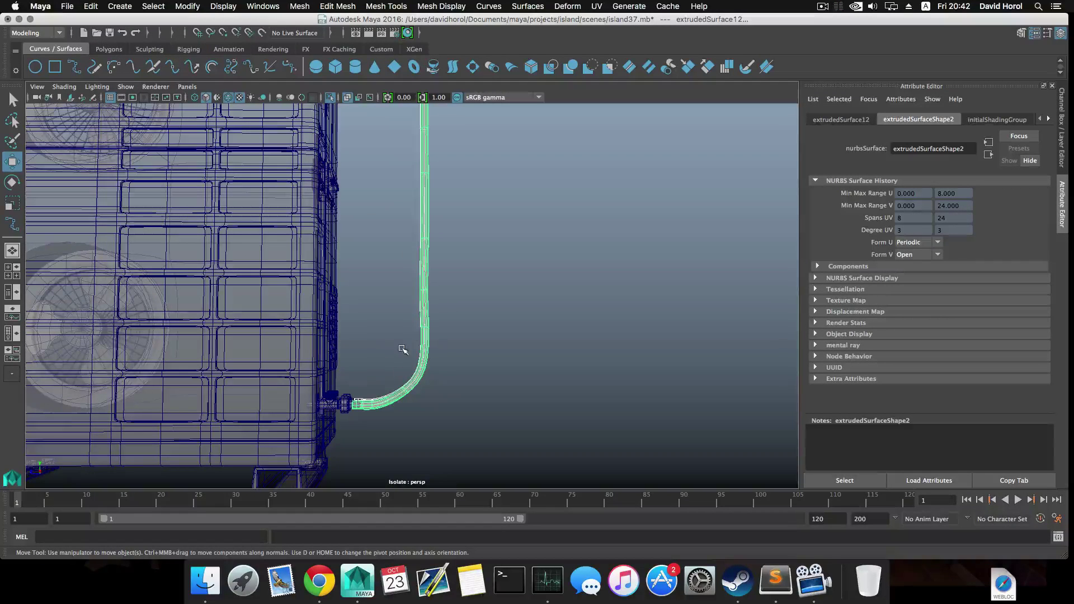
# In the front view, start an EP curve just beyond the lower valve's nozzle and place edit points along the pipe's lower bend
pyautogui.keyDown('alt'); pyautogui.moveTo(401, 352); pyautogui.dragTo(356, 380); pyautogui.keyUp('alt')
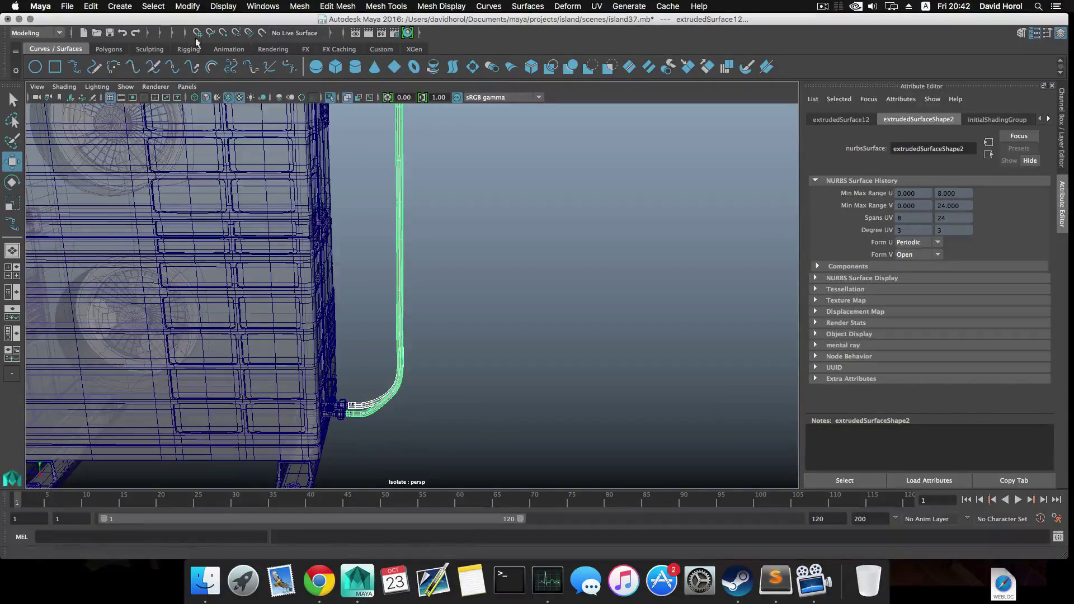
pyautogui.click(73, 67)
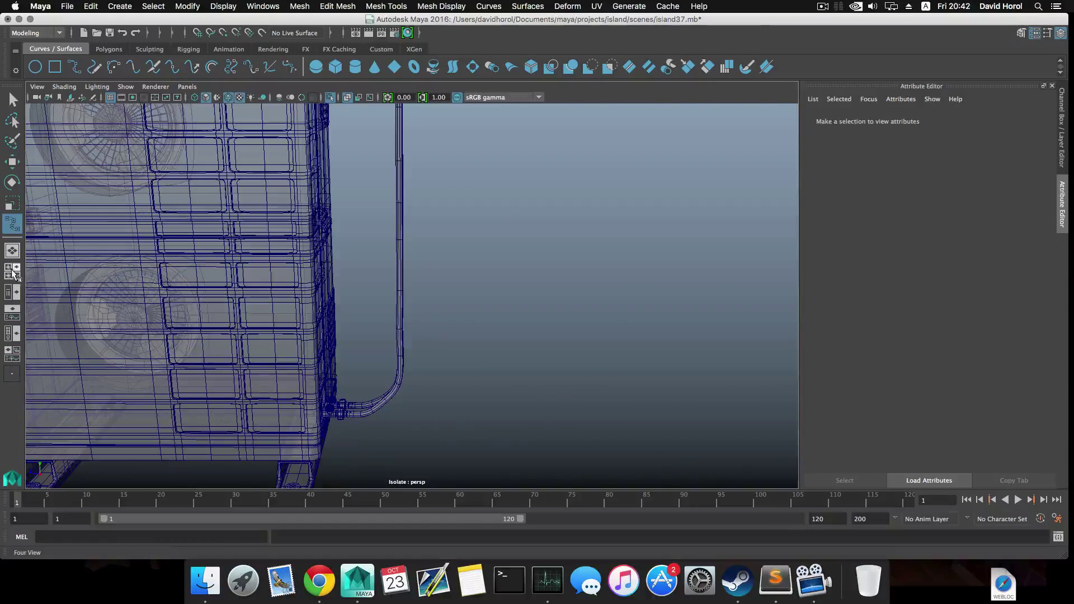
pyautogui.click(12, 272)
pyautogui.press('space')
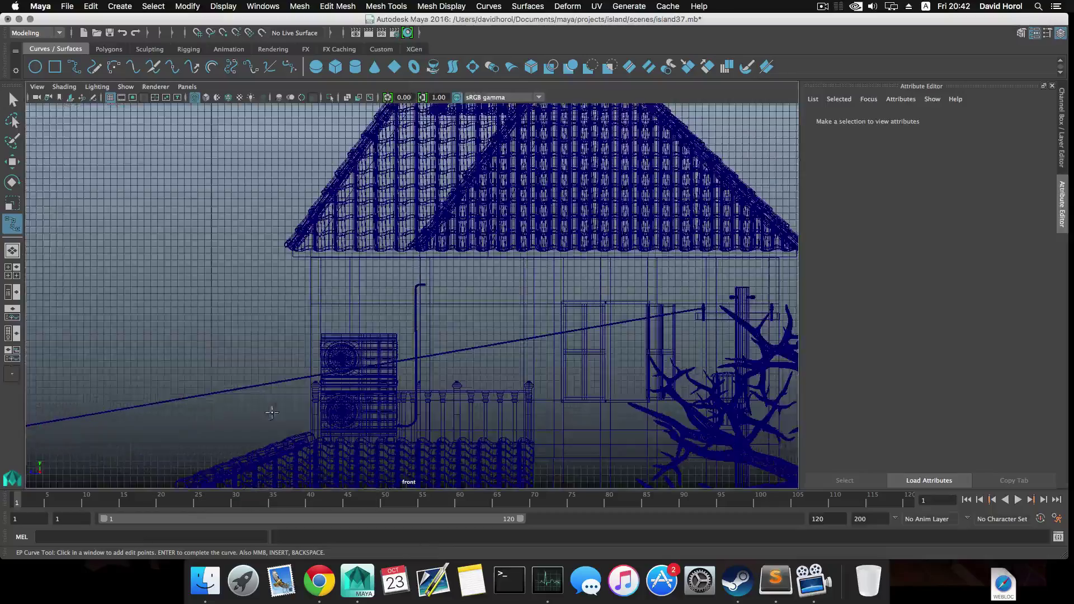
pyautogui.scroll(10, 371, 402)
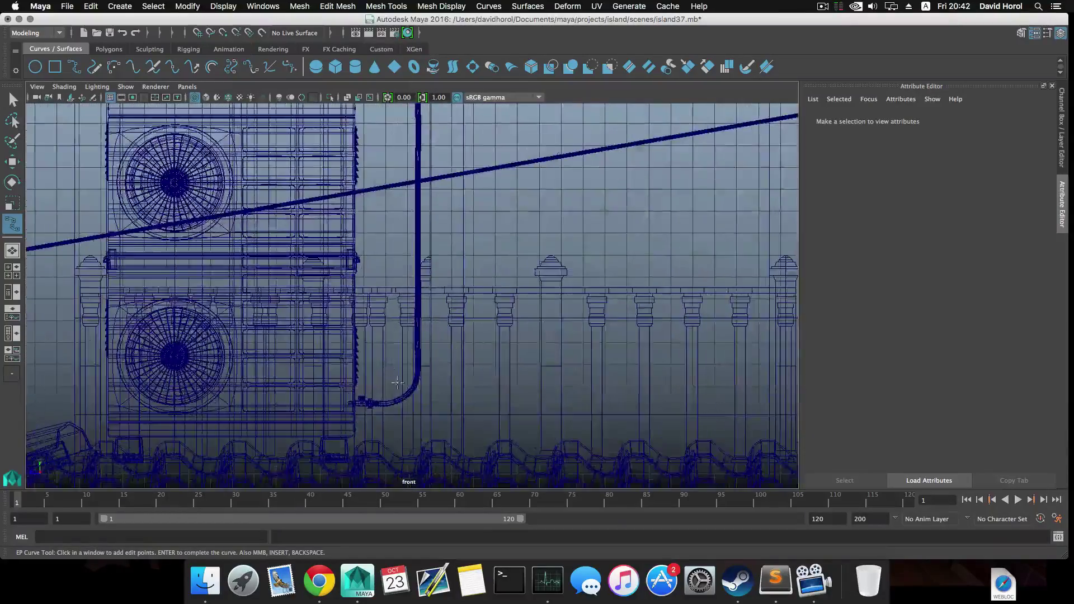
pyautogui.scroll(10, 397, 383)
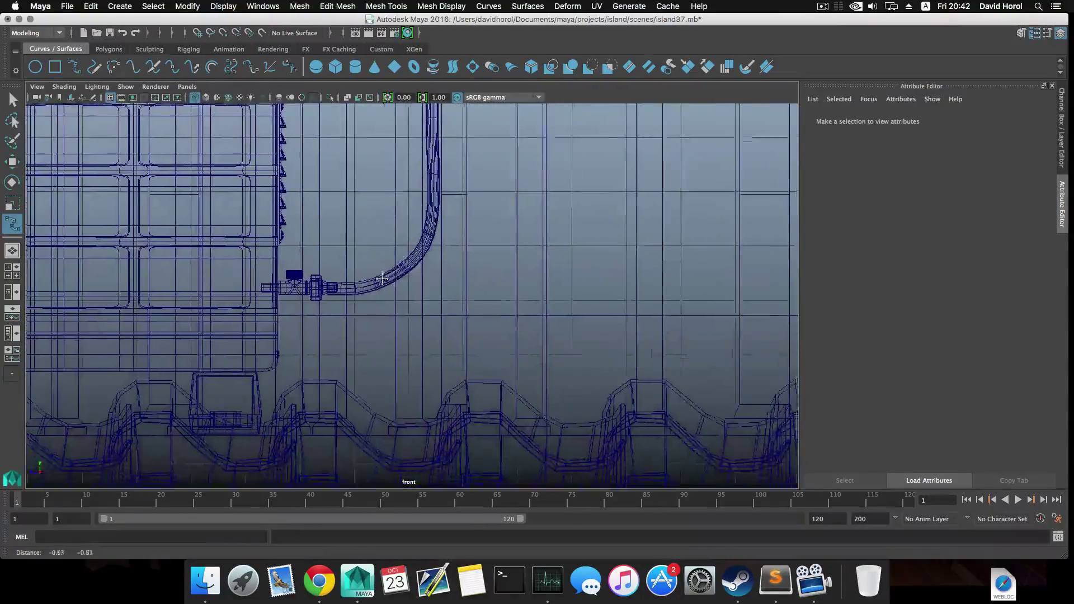
pyautogui.scroll(10, 381, 279)
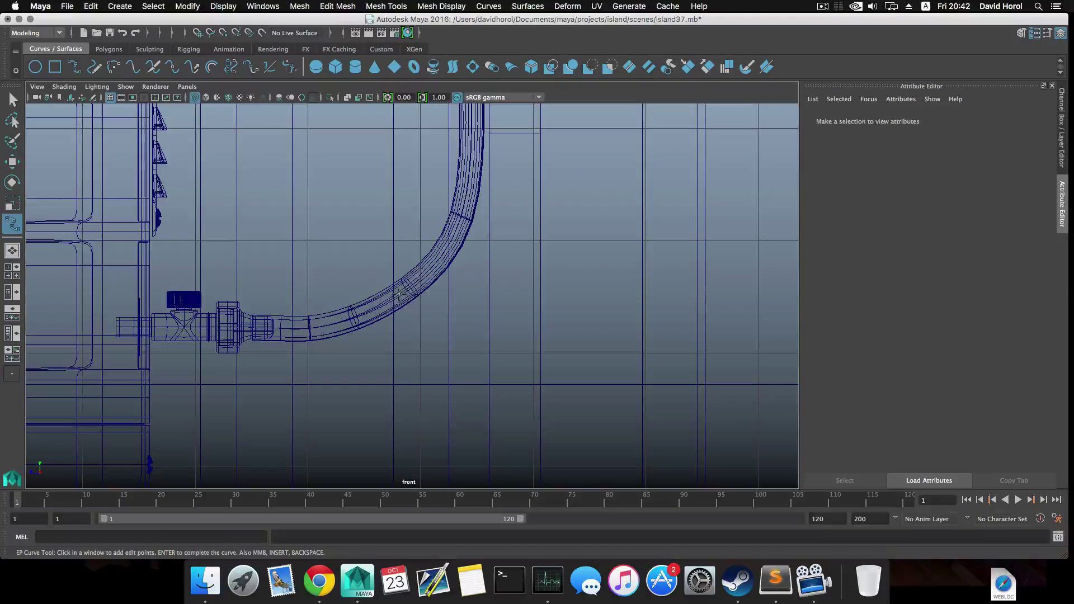
pyautogui.click(337, 322)
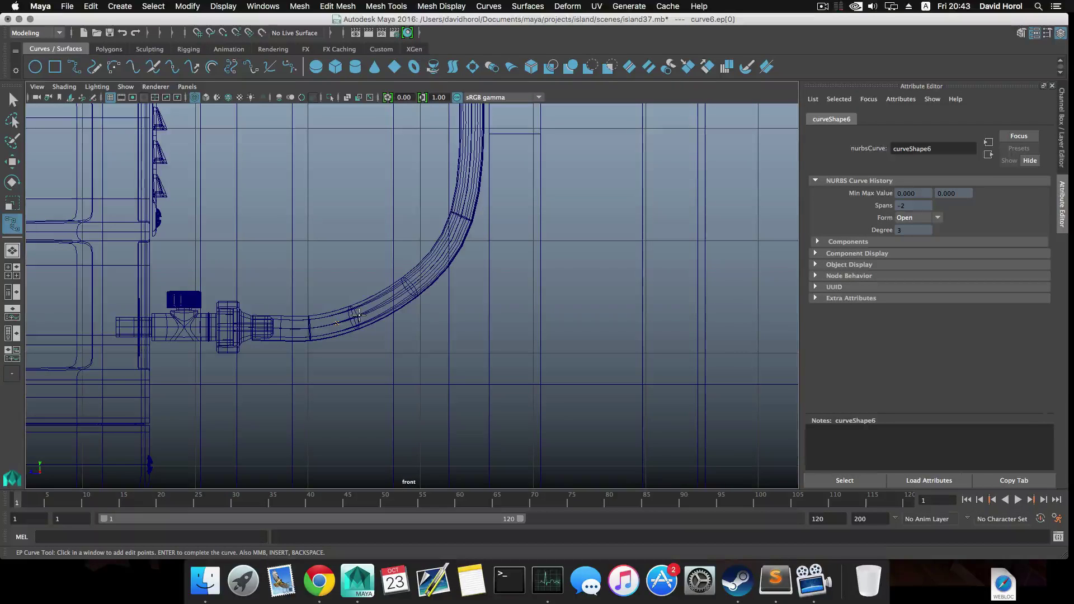
pyautogui.click(361, 313)
pyautogui.click(393, 299)
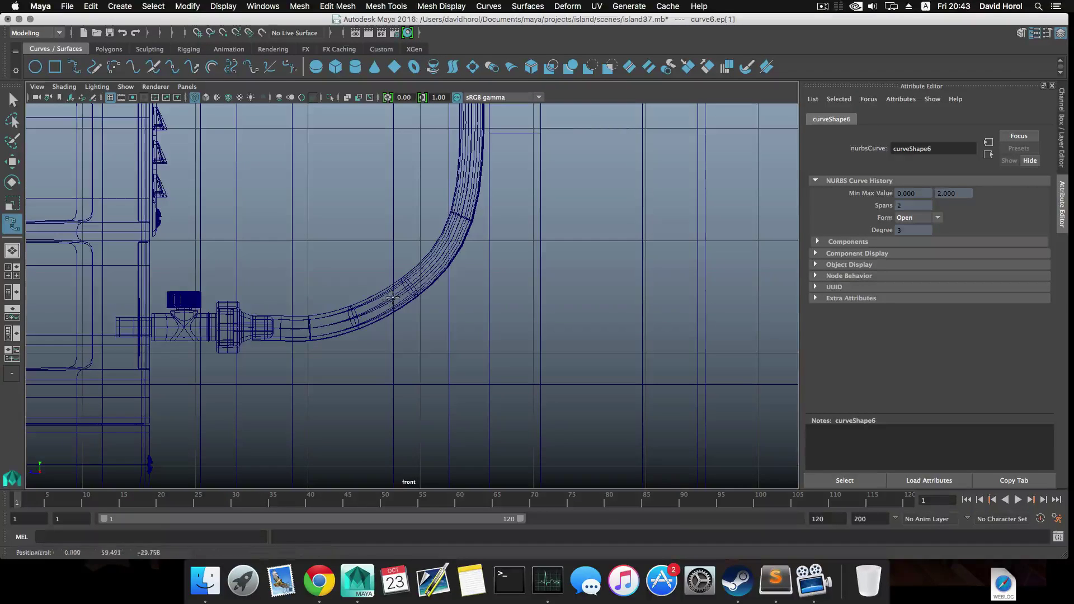
pyautogui.keyDown('alt'); pyautogui.moveTo(415, 282); pyautogui.dragTo(390, 308, button='middle'); pyautogui.keyUp('alt')
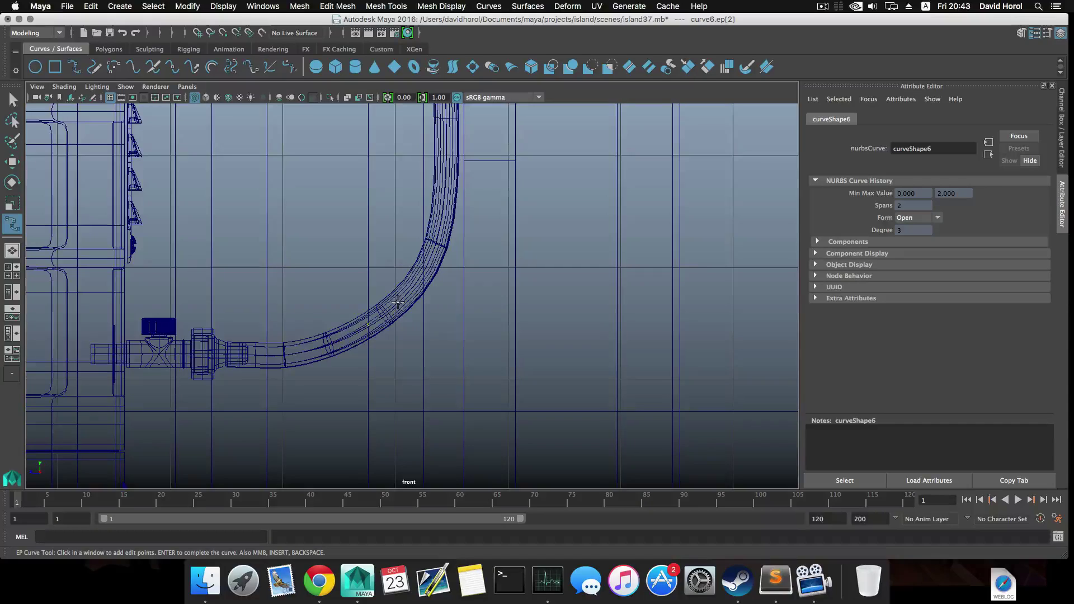
pyautogui.click(398, 302)
pyautogui.keyDown('alt'); pyautogui.moveTo(418, 261); pyautogui.dragTo(389, 310, button='middle'); pyautogui.keyUp('alt')
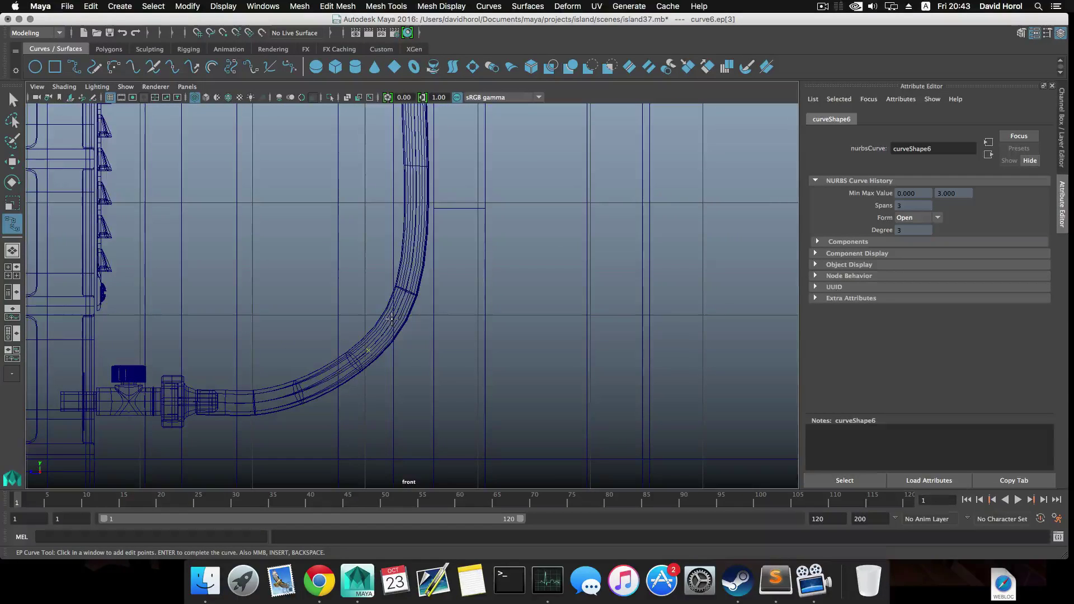
pyautogui.keyDown('alt'); pyautogui.moveTo(407, 277); pyautogui.dragTo(395, 306, button='middle'); pyautogui.keyUp('alt')
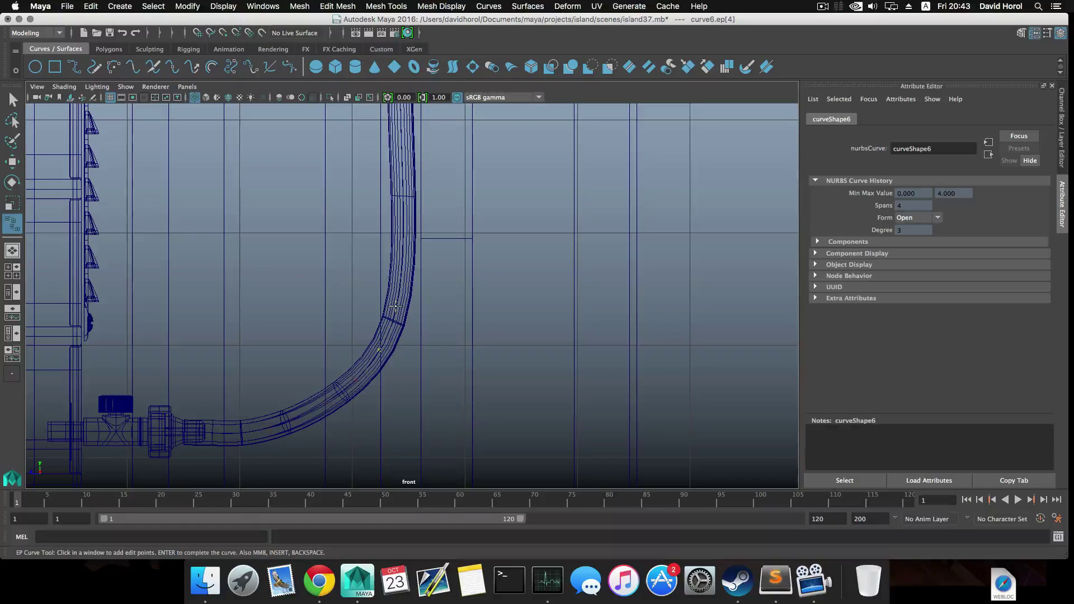
pyautogui.click(400, 268)
# Continue the EP curve up the vertical pipe with edit points along its centre, past the balustrade railing
pyautogui.keyDown('alt'); pyautogui.moveTo(405, 240); pyautogui.dragTo(390, 341, button='middle'); pyautogui.keyUp('alt')
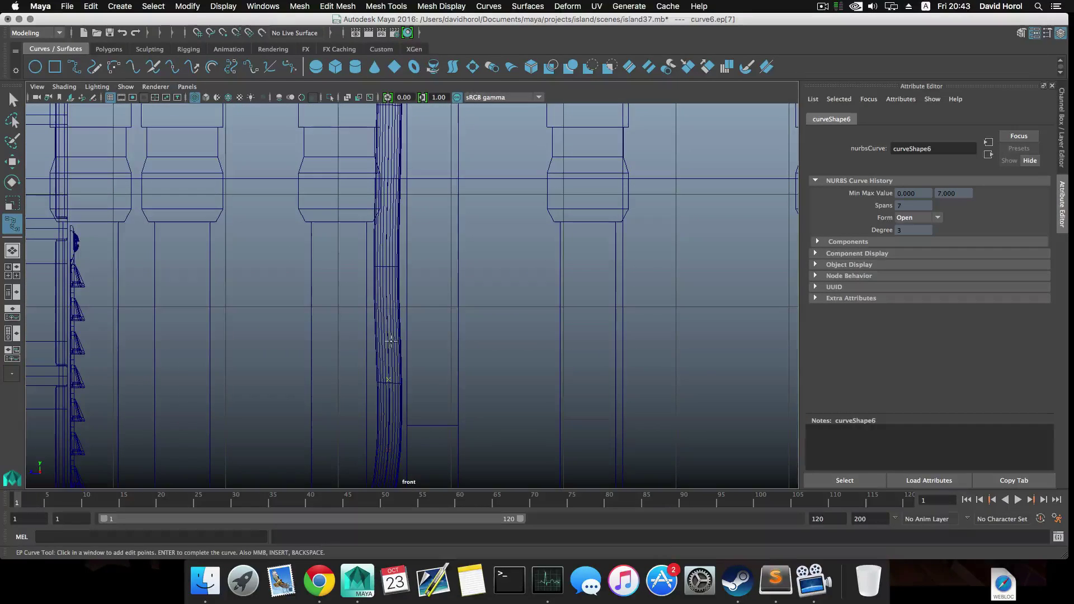
pyautogui.click(387, 291)
pyautogui.keyDown('alt'); pyautogui.moveTo(386, 224); pyautogui.dragTo(392, 343, button='middle'); pyautogui.keyUp('alt')
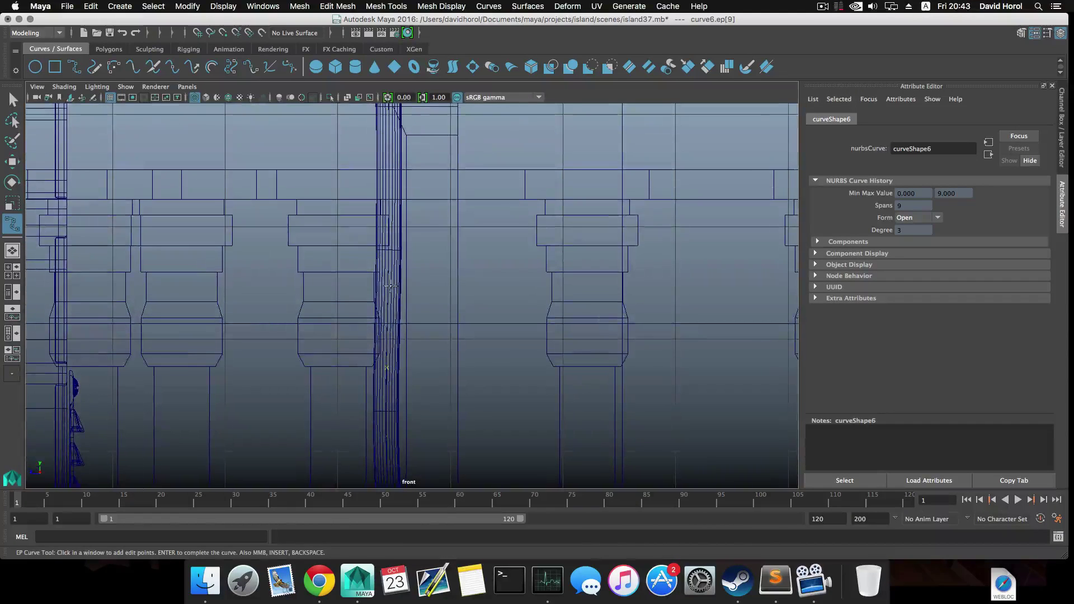
pyautogui.click(388, 286)
pyautogui.keyDown('alt'); pyautogui.moveTo(388, 285); pyautogui.dragTo(391, 328, button='middle'); pyautogui.keyUp('alt')
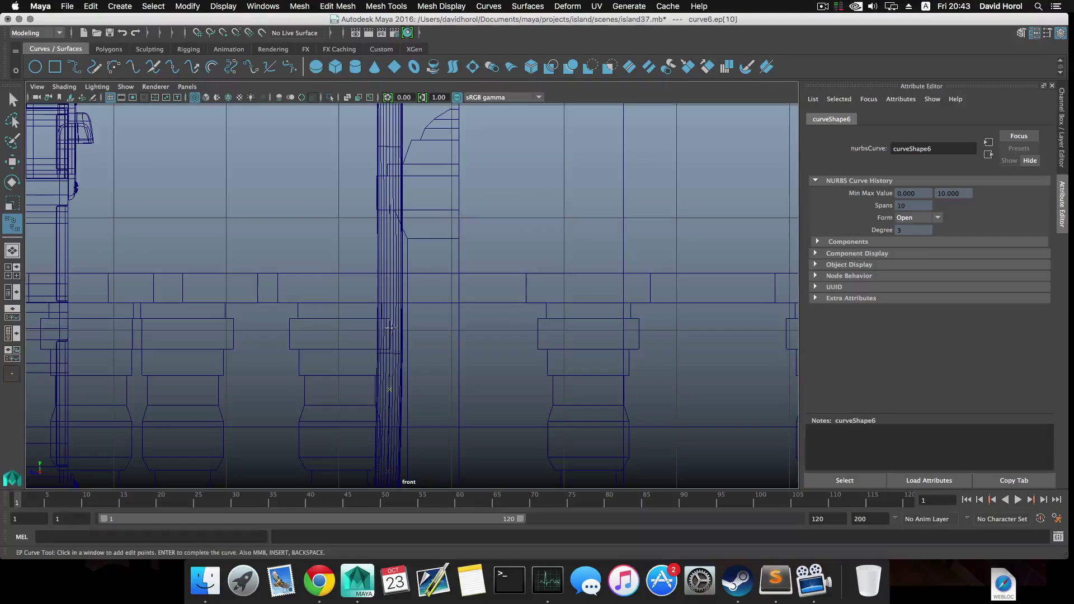
pyautogui.keyDown('alt'); pyautogui.moveTo(393, 288); pyautogui.dragTo(392, 366, button='middle'); pyautogui.keyUp('alt')
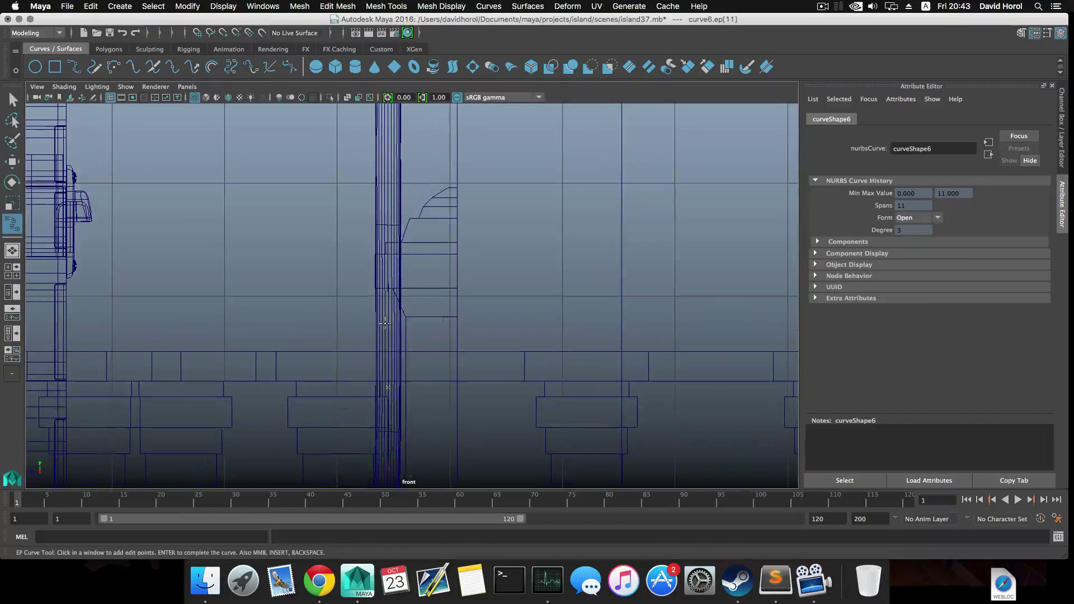
pyautogui.click(389, 318)
pyautogui.keyDown('alt'); pyautogui.moveTo(390, 292); pyautogui.dragTo(391, 376, button='middle'); pyautogui.keyUp('alt')
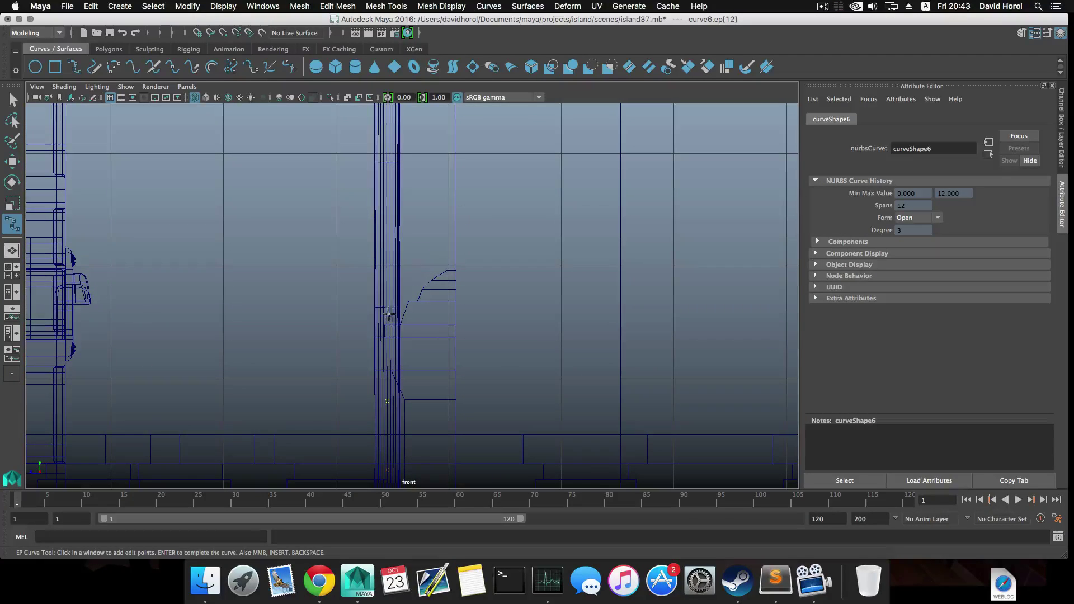
pyautogui.keyDown('alt'); pyautogui.moveTo(386, 306); pyautogui.dragTo(389, 342, button='middle'); pyautogui.keyUp('alt')
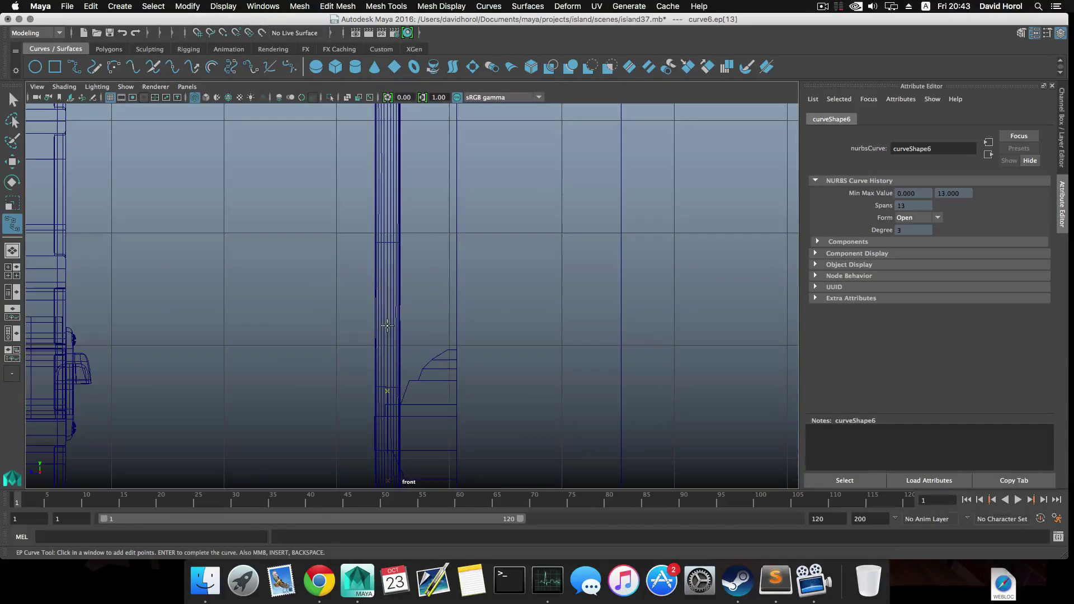
# Extend the EP curve up the pipe's centre line past the crossing of the diagonal cable
pyautogui.click(387, 326)
pyautogui.keyDown('alt'); pyautogui.moveTo(387, 272); pyautogui.dragTo(383, 405, button='middle'); pyautogui.keyUp('alt')
pyautogui.click(381, 336)
pyautogui.keyDown('alt'); pyautogui.moveTo(380, 335); pyautogui.dragTo(386, 425, button='middle'); pyautogui.keyUp('alt')
pyautogui.click(386, 365)
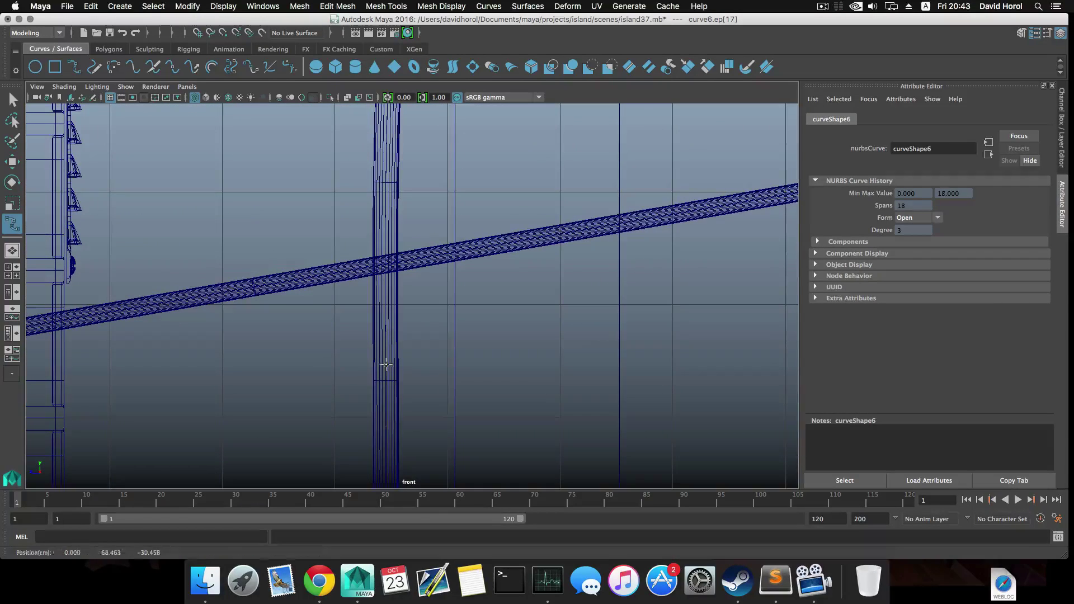
pyautogui.keyDown('alt'); pyautogui.moveTo(385, 355); pyautogui.dragTo(385, 367, button='middle'); pyautogui.keyUp('alt')
pyautogui.keyDown('alt'); pyautogui.moveTo(384, 321); pyautogui.dragTo(381, 412, button='middle'); pyautogui.keyUp('alt')
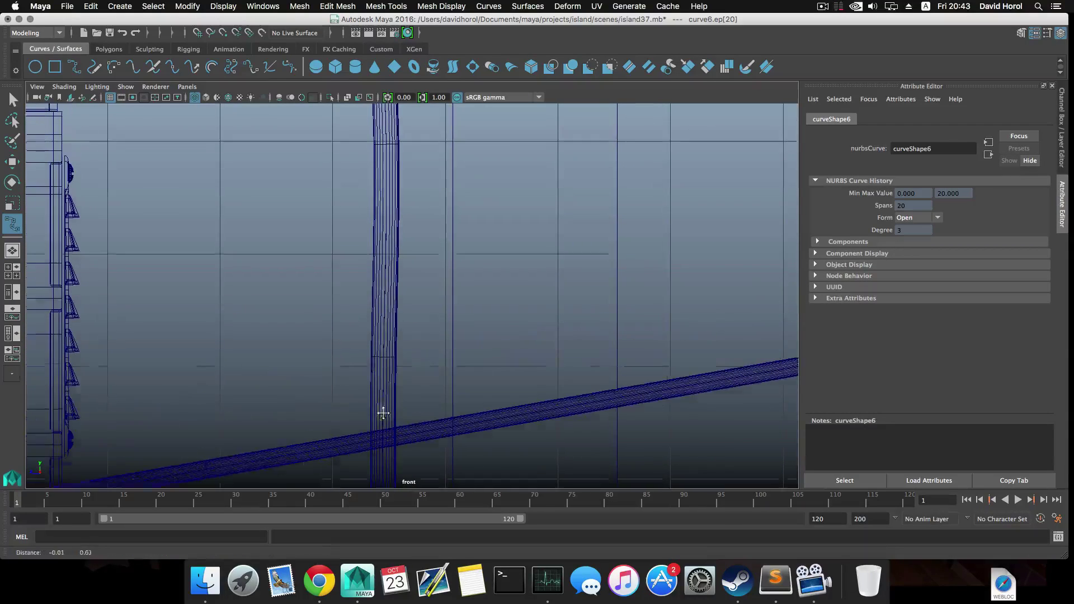
pyautogui.keyDown('alt'); pyautogui.moveTo(382, 357); pyautogui.dragTo(382, 414, button='middle'); pyautogui.keyUp('alt')
pyautogui.click(382, 377)
pyautogui.keyDown('alt'); pyautogui.moveTo(383, 358); pyautogui.dragTo(386, 426, button='middle'); pyautogui.keyUp('alt')
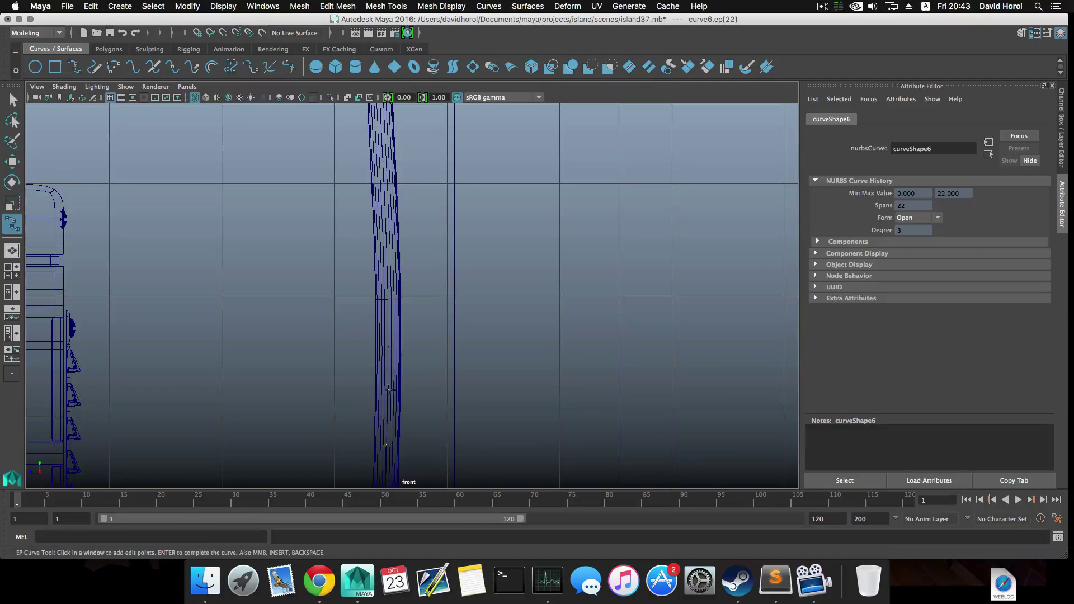
# Add edit points along the slightly bowed pipe stretch above the air conditioners, up towards the top bend
pyautogui.click(389, 371)
pyautogui.keyDown('alt'); pyautogui.moveTo(388, 370); pyautogui.dragTo(390, 428, button='middle'); pyautogui.keyUp('alt')
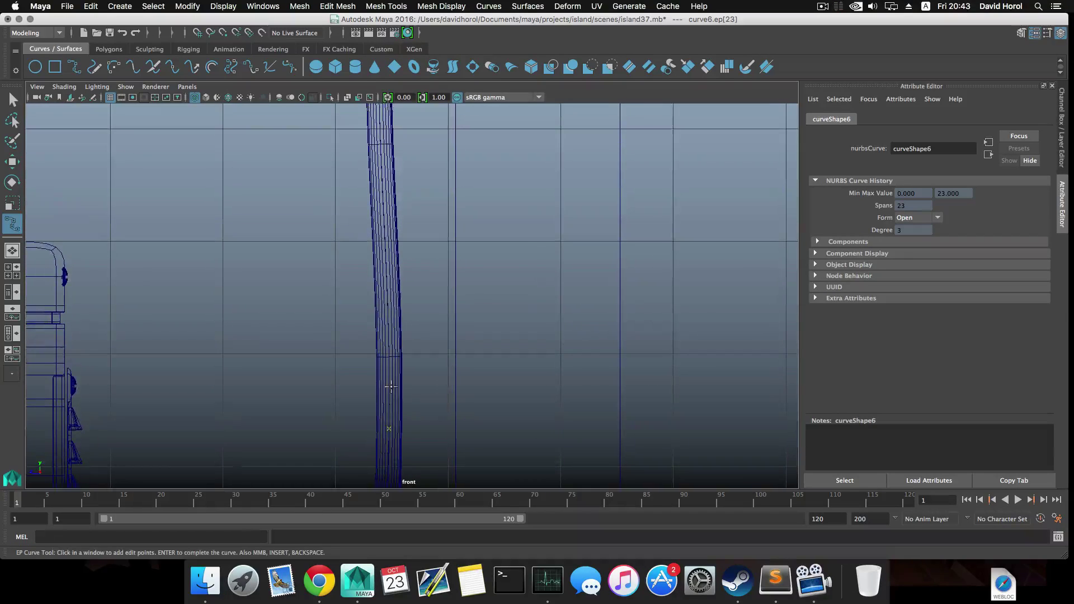
pyautogui.keyDown('alt'); pyautogui.moveTo(390, 375); pyautogui.dragTo(391, 421, button='middle'); pyautogui.keyUp('alt')
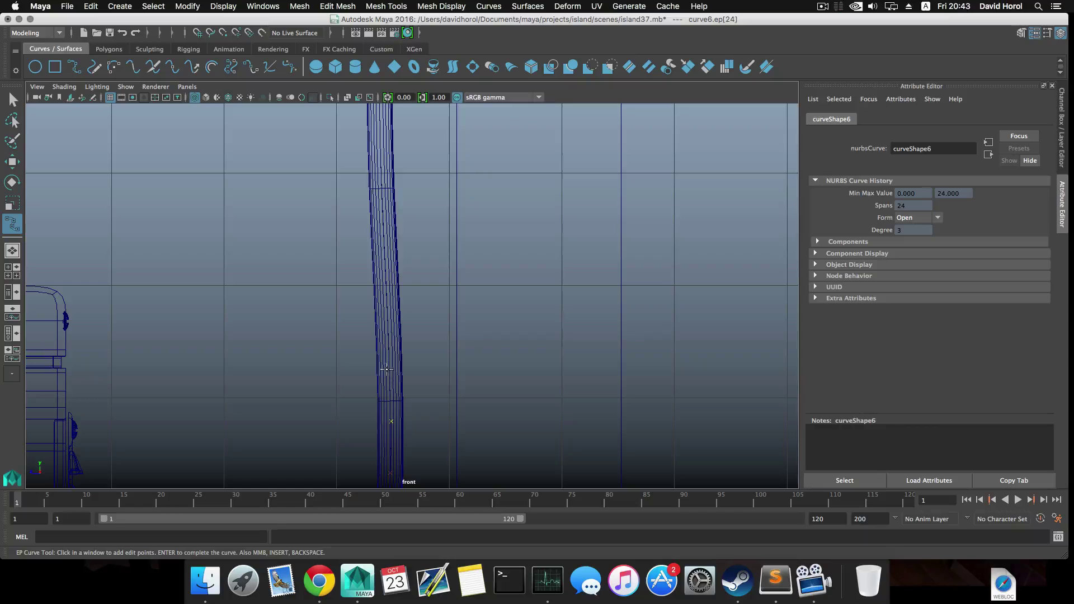
pyautogui.click(390, 366)
pyautogui.keyDown('alt'); pyautogui.moveTo(391, 370); pyautogui.dragTo(394, 388, button='middle'); pyautogui.keyUp('alt')
pyautogui.keyDown('alt'); pyautogui.moveTo(393, 347); pyautogui.dragTo(406, 419, button='middle'); pyautogui.keyUp('alt')
pyautogui.click(394, 370)
pyautogui.click(396, 371)
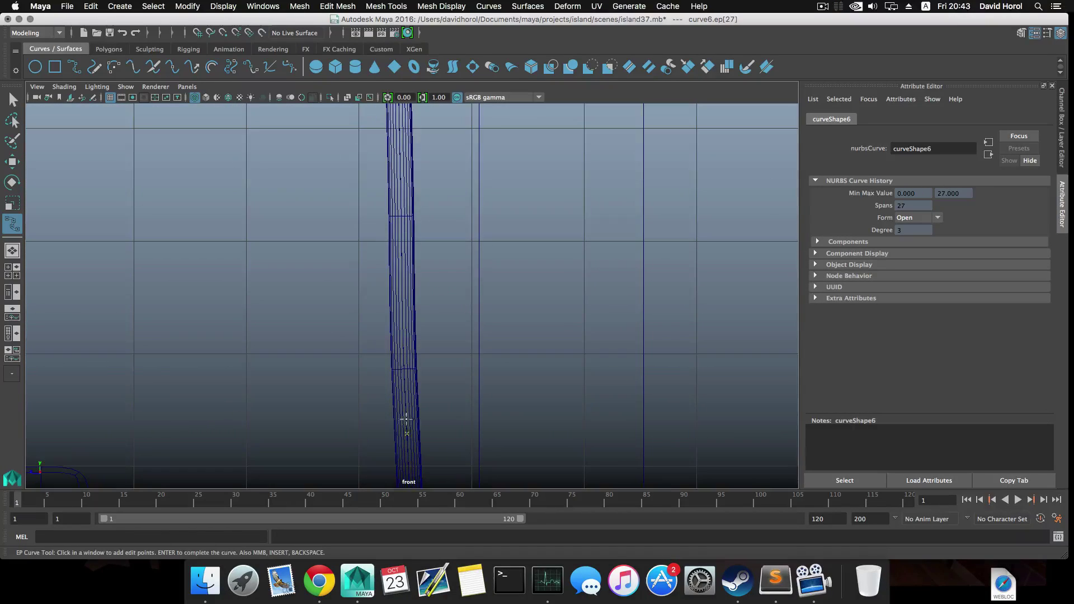
pyautogui.click(403, 372)
pyautogui.keyDown('alt'); pyautogui.moveTo(404, 372); pyautogui.dragTo(408, 425, button='middle'); pyautogui.keyUp('alt')
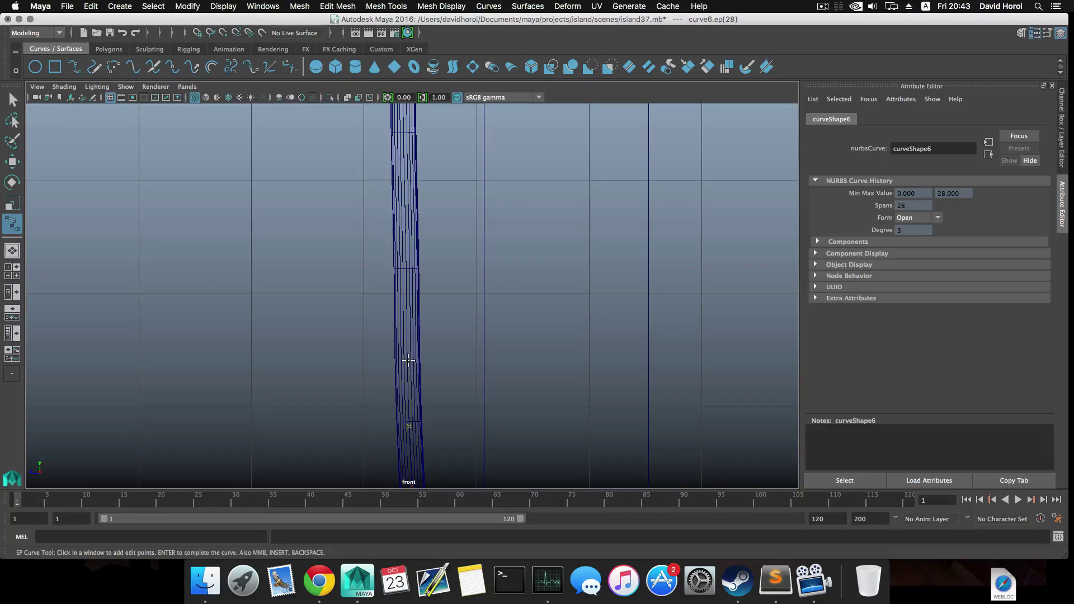
pyautogui.click(407, 356)
pyautogui.keyDown('alt'); pyautogui.moveTo(407, 356); pyautogui.dragTo(412, 406, button='middle'); pyautogui.keyUp('alt')
pyautogui.click(412, 367)
pyautogui.click(412, 354)
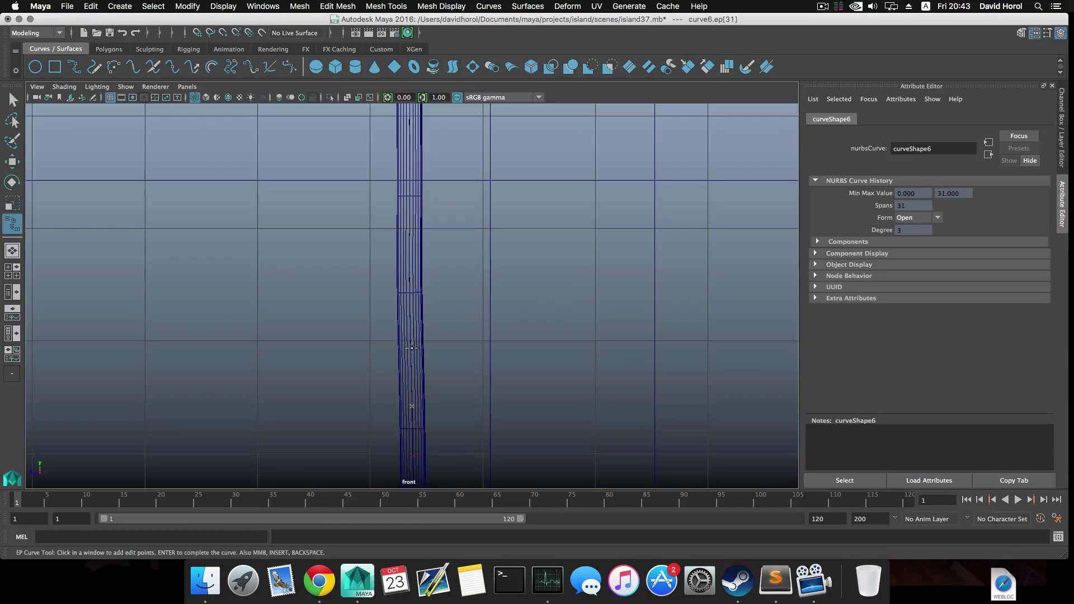
pyautogui.moveTo(410, 339)
pyautogui.keyDown('alt'); pyautogui.mouseDown(button='middle')
pyautogui.moveTo(407, 372)
pyautogui.moveTo(400, 348)
pyautogui.moveTo(400, 406)
pyautogui.mouseUp(button='middle'); pyautogui.keyUp('alt')
pyautogui.click(409, 352)
pyautogui.click(399, 349)
# Lead the EP curve into the pipe's top bend with closely spaced edit points
pyautogui.keyDown('alt'); pyautogui.moveTo(400, 348); pyautogui.dragTo(399, 410, button='middle'); pyautogui.keyUp('alt')
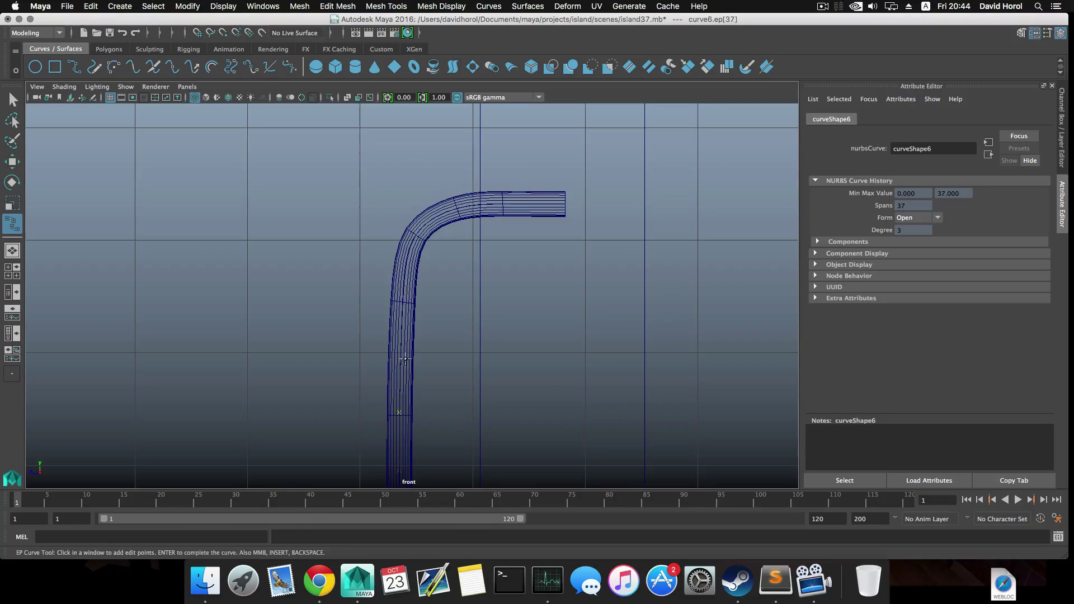
pyautogui.click(400, 350)
pyautogui.moveTo(401, 350)
pyautogui.keyDown('alt'); pyautogui.mouseDown(button='middle')
pyautogui.moveTo(406, 371)
pyautogui.moveTo(401, 348)
pyautogui.moveTo(395, 371)
pyautogui.mouseUp(button='middle'); pyautogui.keyUp('alt')
pyautogui.click(403, 339)
pyautogui.click(405, 340)
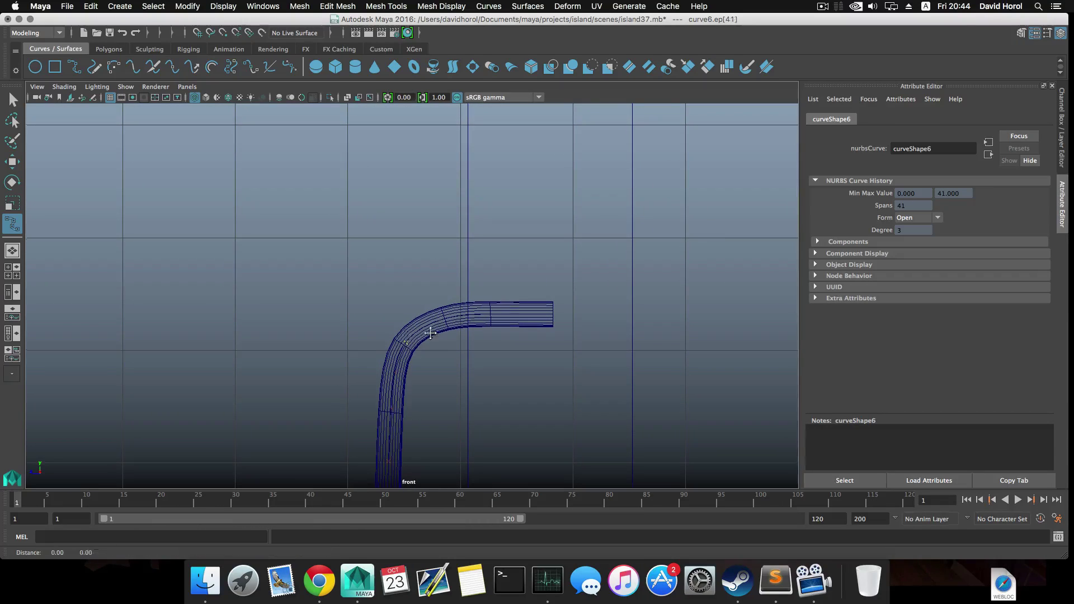
pyautogui.keyDown('alt'); pyautogui.moveTo(428, 327); pyautogui.dragTo(426, 340, button='middle'); pyautogui.keyUp('alt')
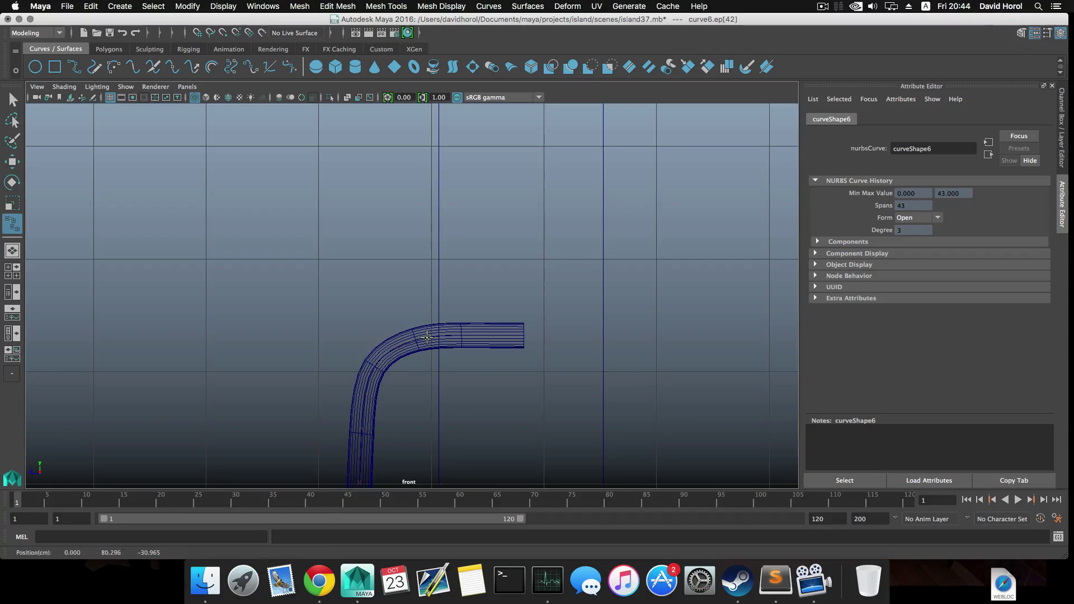
pyautogui.click(434, 338)
pyautogui.click(445, 335)
pyautogui.click(512, 335)
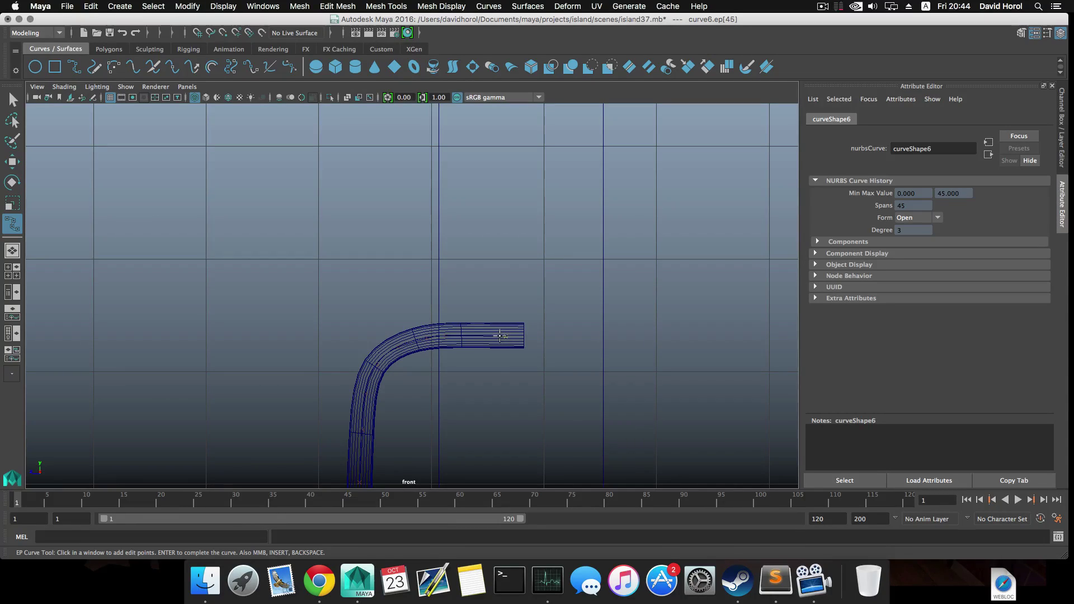
pyautogui.press('z')
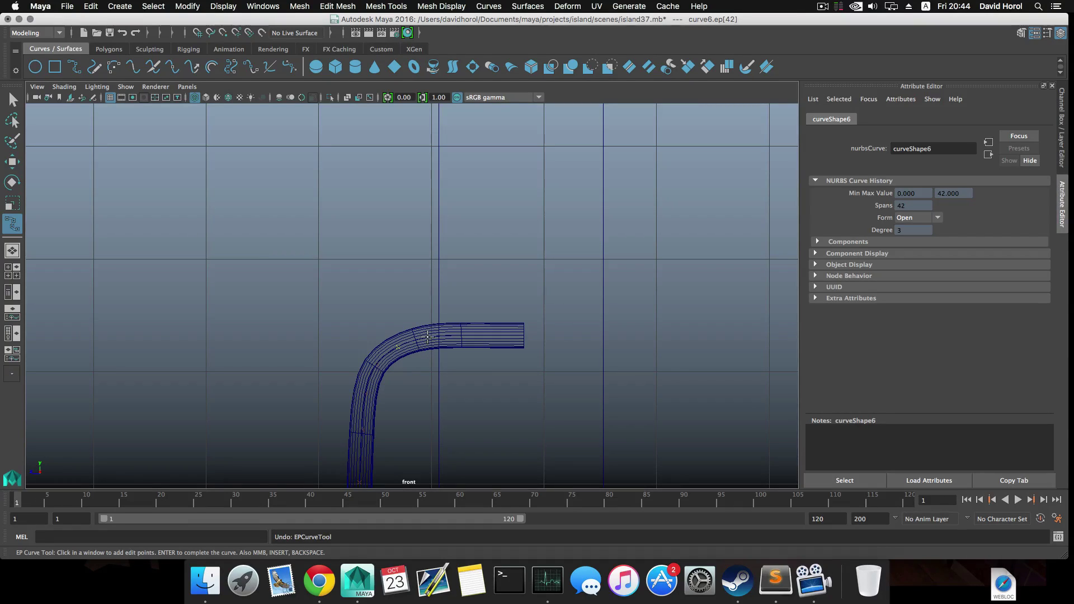
# Place the last edit points from the top bend into the horizontal end section and finish the EP curve
pyautogui.click(427, 336)
pyautogui.click(453, 335)
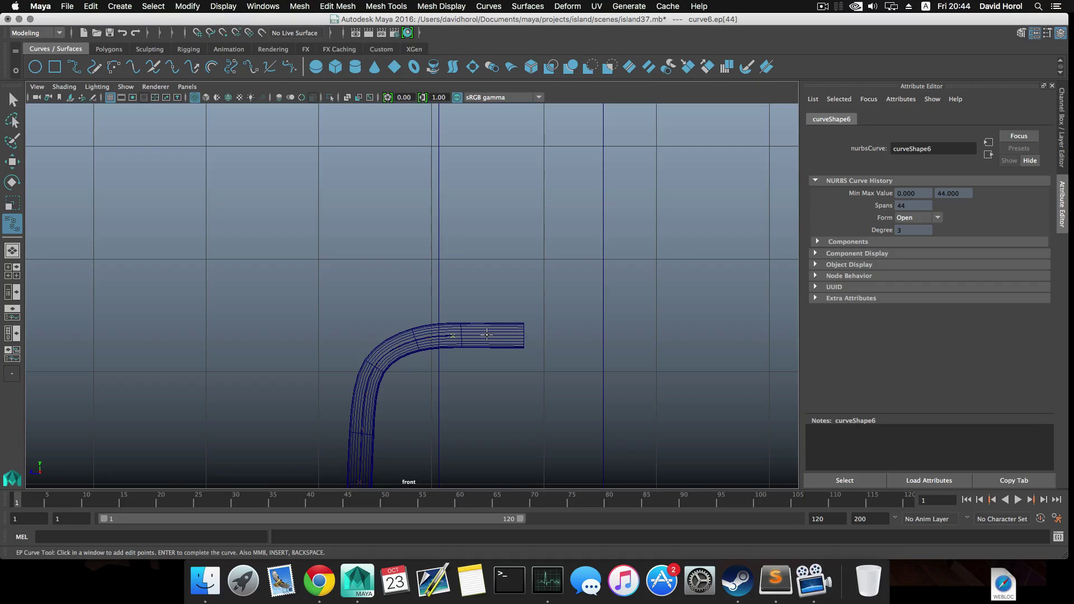
pyautogui.press('w')
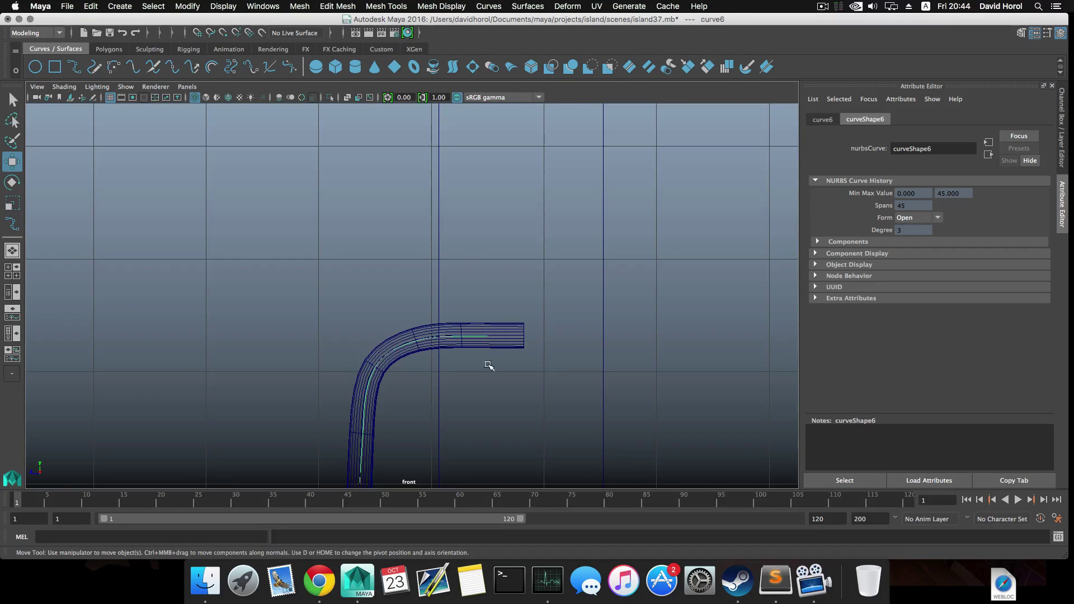
# Return to the perspective view and create a NURBS circle for the pipe profile
pyautogui.scroll(-5, 461, 392)
pyautogui.press('space')
pyautogui.press('space')
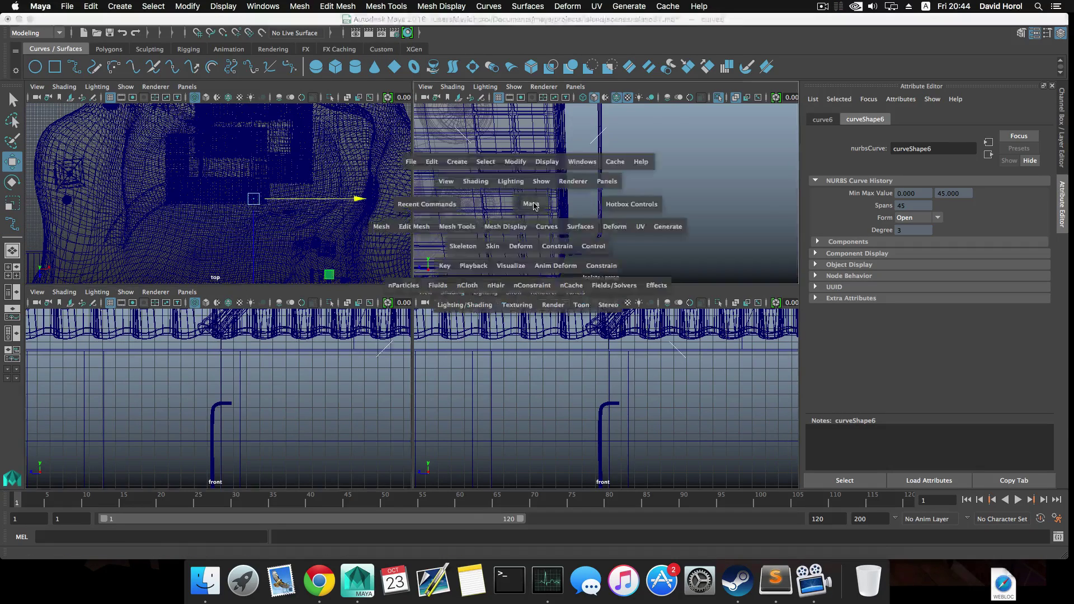
pyautogui.keyDown('alt'); pyautogui.moveTo(543, 247); pyautogui.dragTo(460, 232); pyautogui.keyUp('alt')
pyautogui.scroll(8, 459, 233)
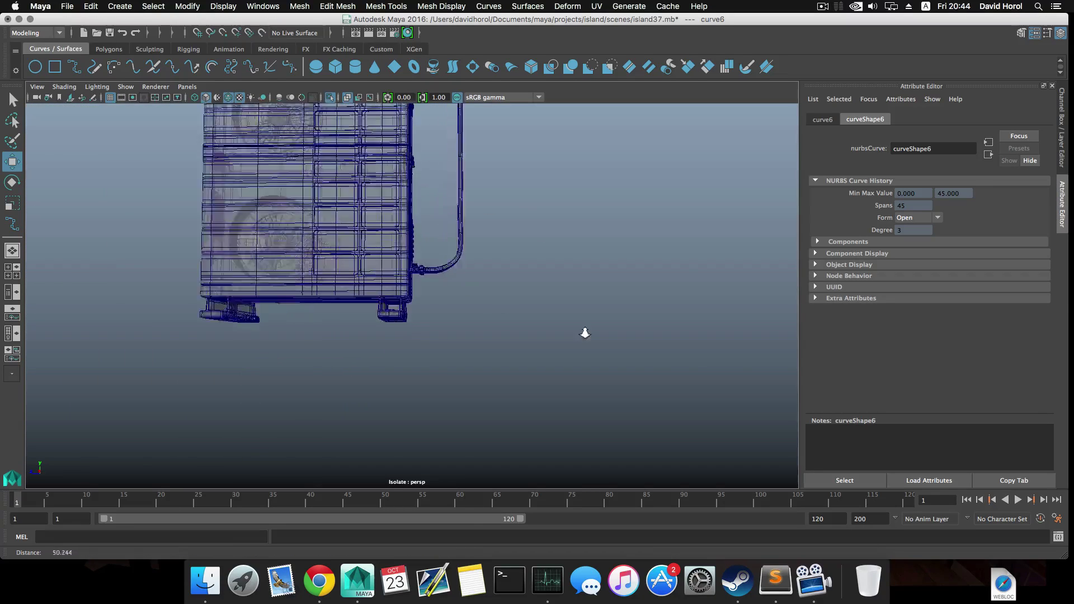
pyautogui.click(34, 67)
pyautogui.scroll(-10, 359, 302)
pyautogui.scroll(-3, 368, 335)
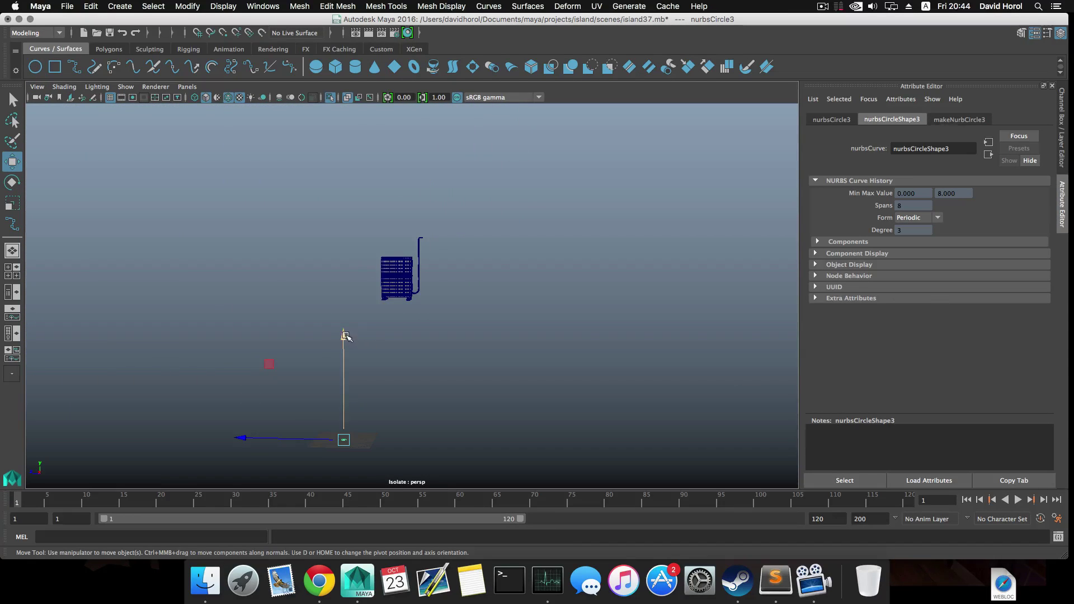
# Move the NURBS circle up from the ground to the height and depth of the pipe's lower bend behind the air conditioner
pyautogui.moveTo(348, 343); pyautogui.dragTo(333, 224)
pyautogui.moveTo(313, 322); pyautogui.dragTo(390, 321)
pyautogui.moveTo(422, 290); pyautogui.dragTo(423, 256)
pyautogui.keyDown('alt'); pyautogui.moveTo(424, 258); pyautogui.dragTo(702, 397, button='right'); pyautogui.keyUp('alt')
pyautogui.scroll(6, 496, 336)
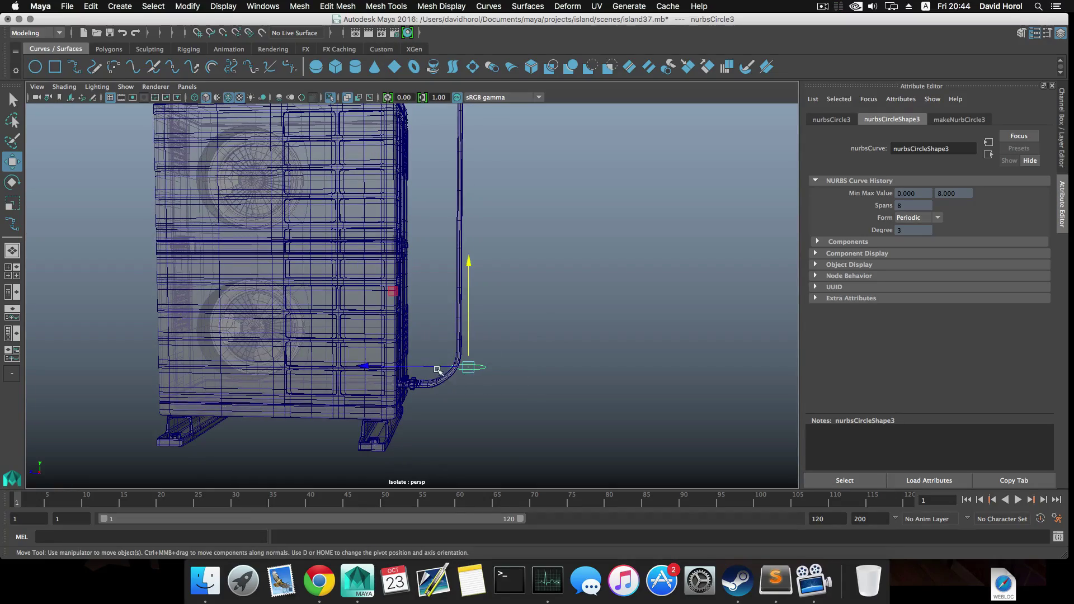
pyautogui.moveTo(442, 367); pyautogui.dragTo(429, 369)
pyautogui.keyDown('alt'); pyautogui.moveTo(430, 369); pyautogui.dragTo(623, 446, button='right'); pyautogui.keyUp('alt')
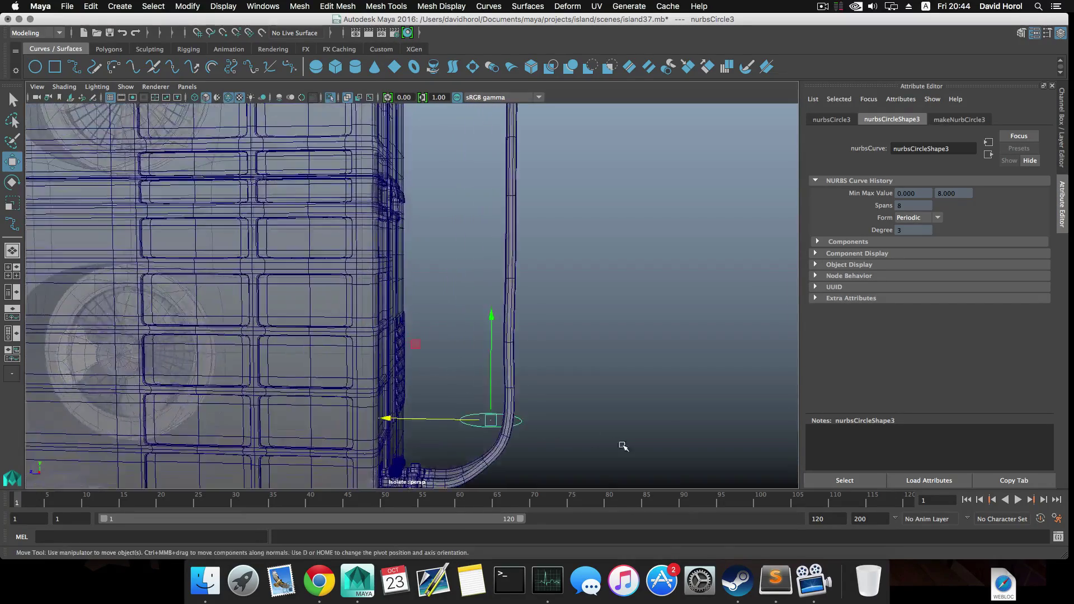
# Move the circle sideways until it lines up with the vertical pipe beside the air conditioner
pyautogui.keyDown('alt'); pyautogui.moveTo(623, 446); pyautogui.dragTo(464, 439); pyautogui.keyUp('alt')
pyautogui.moveTo(484, 482); pyautogui.dragTo(217, 435)
pyautogui.scroll(-8, 398, 412)
pyautogui.scroll(-5, 546, 378)
pyautogui.keyDown('alt'); pyautogui.moveTo(508, 378); pyautogui.dragTo(423, 441, button='middle'); pyautogui.keyUp('alt')
pyautogui.keyDown('alt'); pyautogui.moveTo(439, 401); pyautogui.dragTo(453, 280, button='middle'); pyautogui.keyUp('alt')
pyautogui.scroll(7, 540, 409)
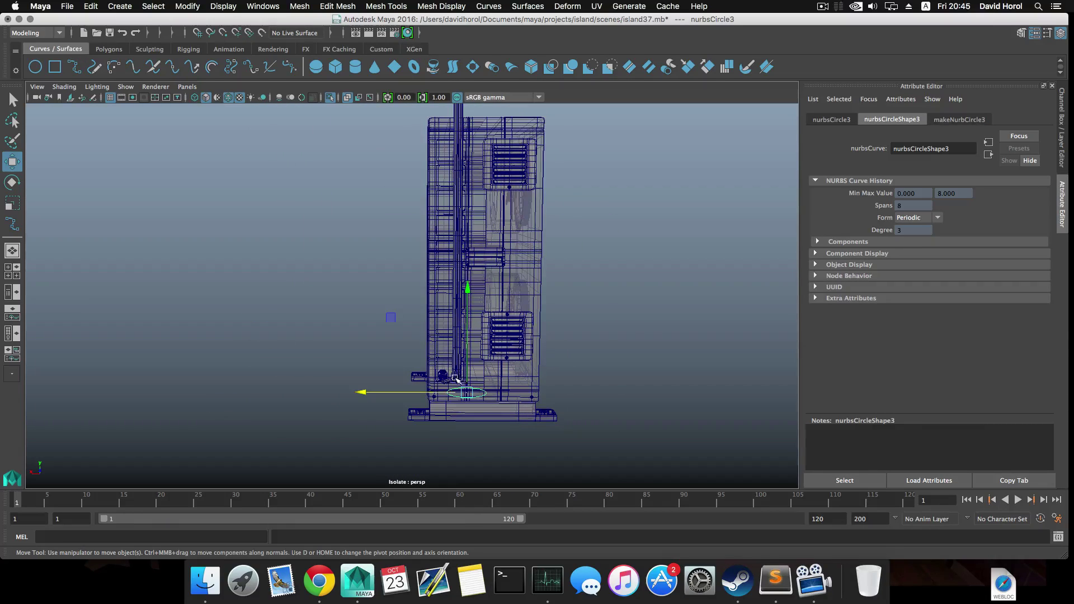
pyautogui.moveTo(429, 395); pyautogui.dragTo(562, 363)
pyautogui.scroll(6, 562, 363)
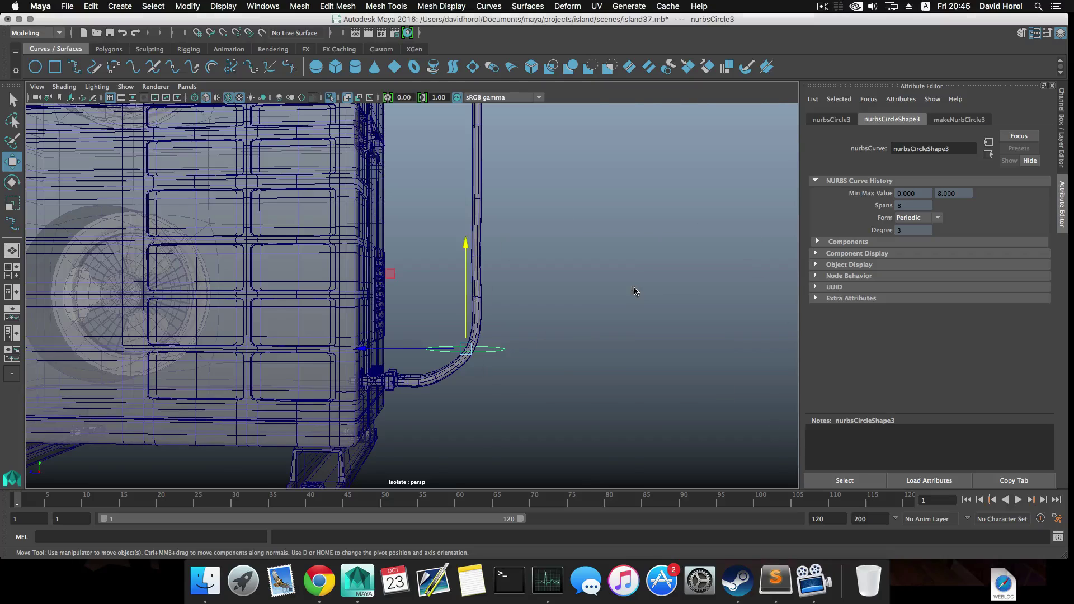
# Turn off the isolated display and select the traced path curve beside the air conditioner
pyautogui.press('space')
pyautogui.press('space')
pyautogui.scroll(-8, 592, 309)
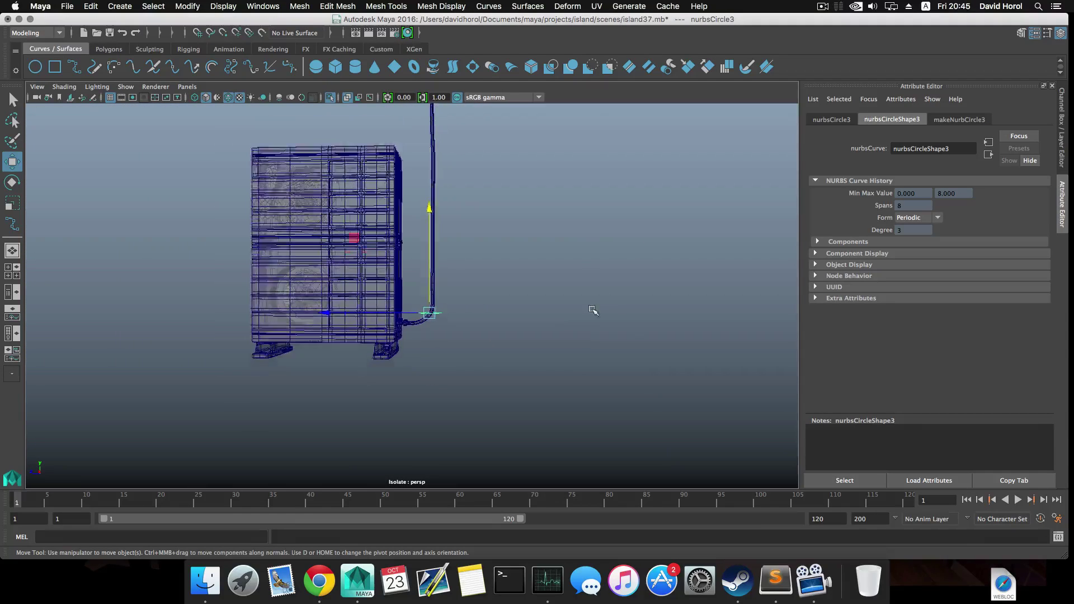
pyautogui.keyDown('alt'); pyautogui.moveTo(585, 314); pyautogui.dragTo(569, 339); pyautogui.keyUp('alt')
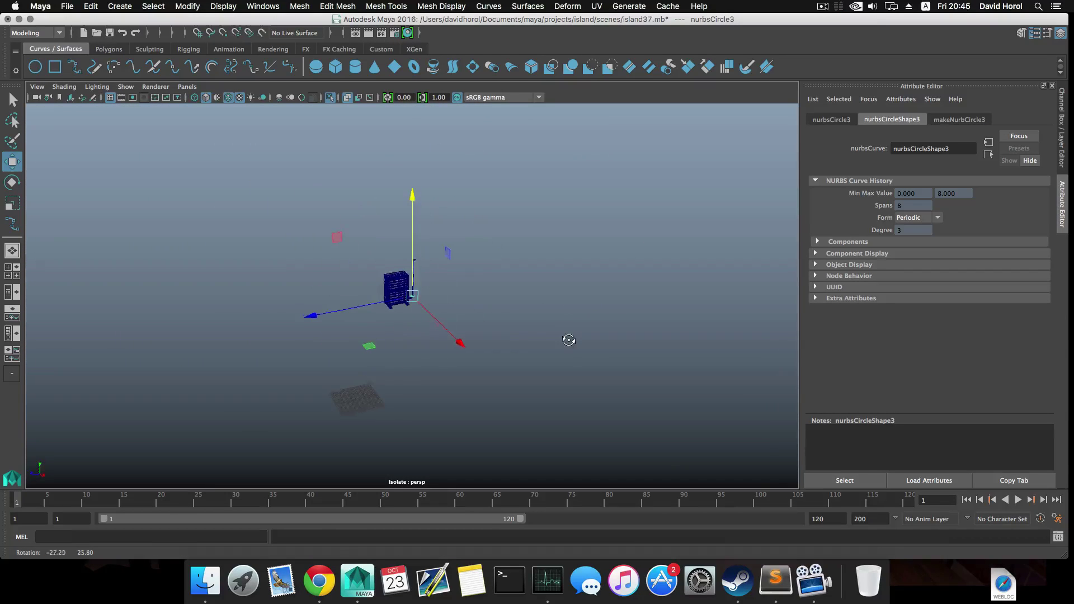
pyautogui.scroll(6, 506, 331)
pyautogui.keyDown('alt'); pyautogui.moveTo(480, 263); pyautogui.dragTo(480, 321, button='middle'); pyautogui.keyUp('alt')
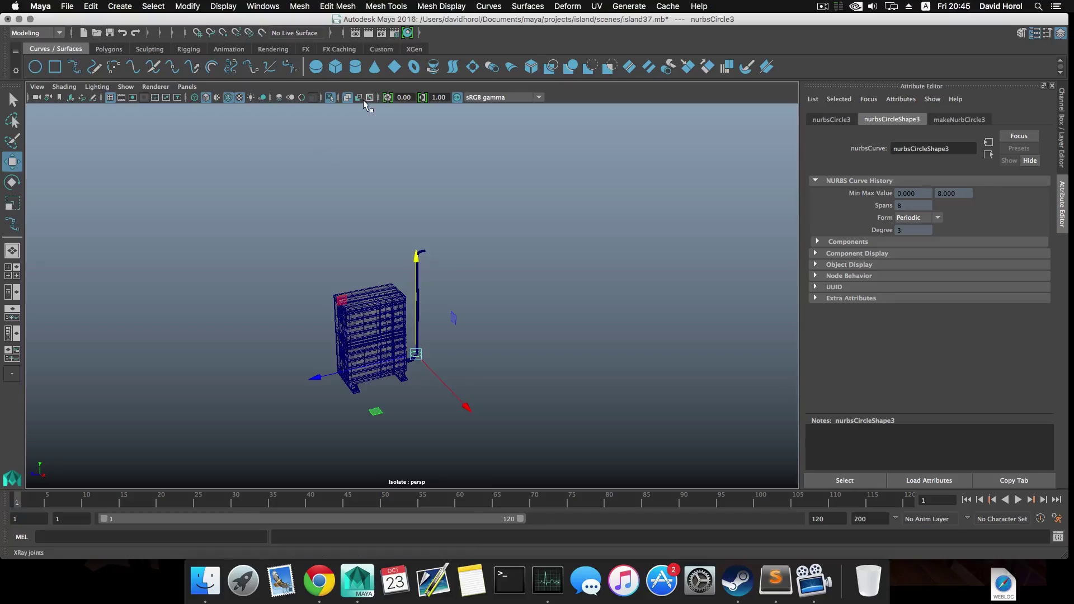
pyautogui.click(330, 97)
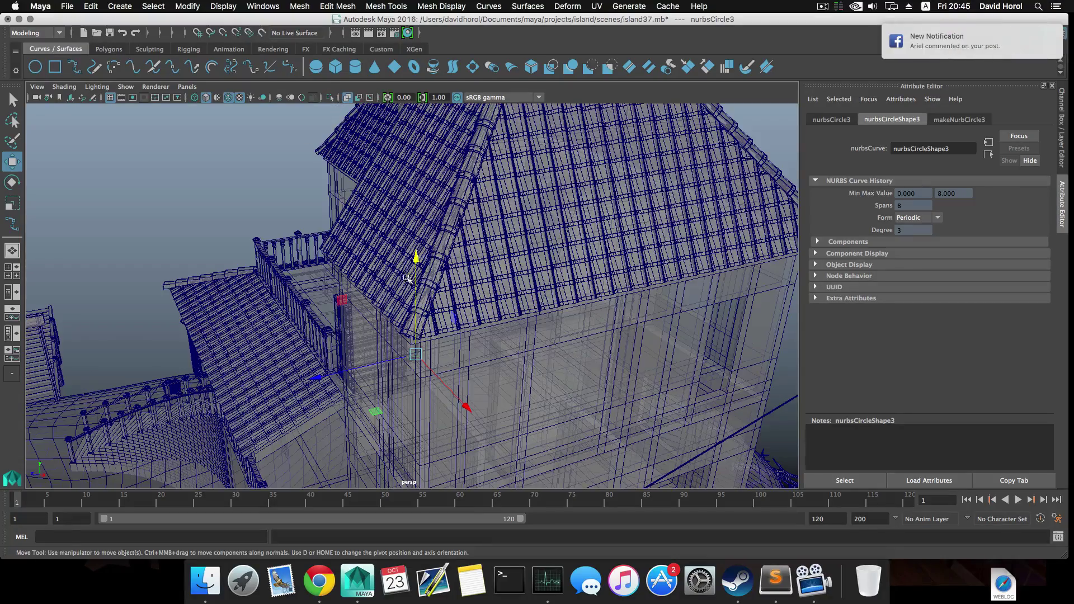
pyautogui.keyDown('alt'); pyautogui.moveTo(400, 281); pyautogui.dragTo(571, 269); pyautogui.keyUp('alt')
pyautogui.scroll(5, 414, 258)
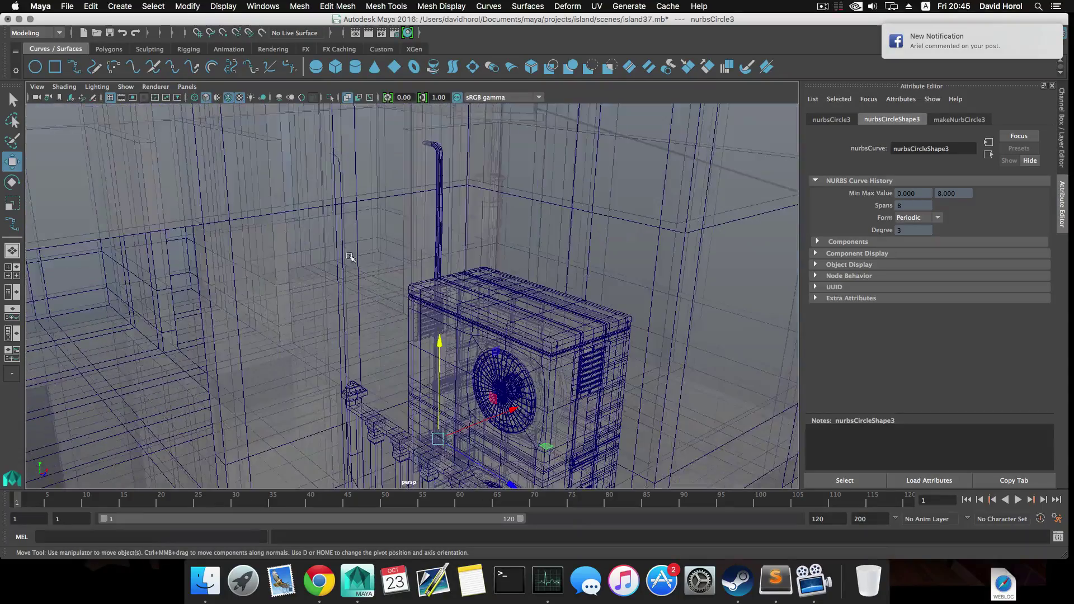
pyautogui.click(337, 224)
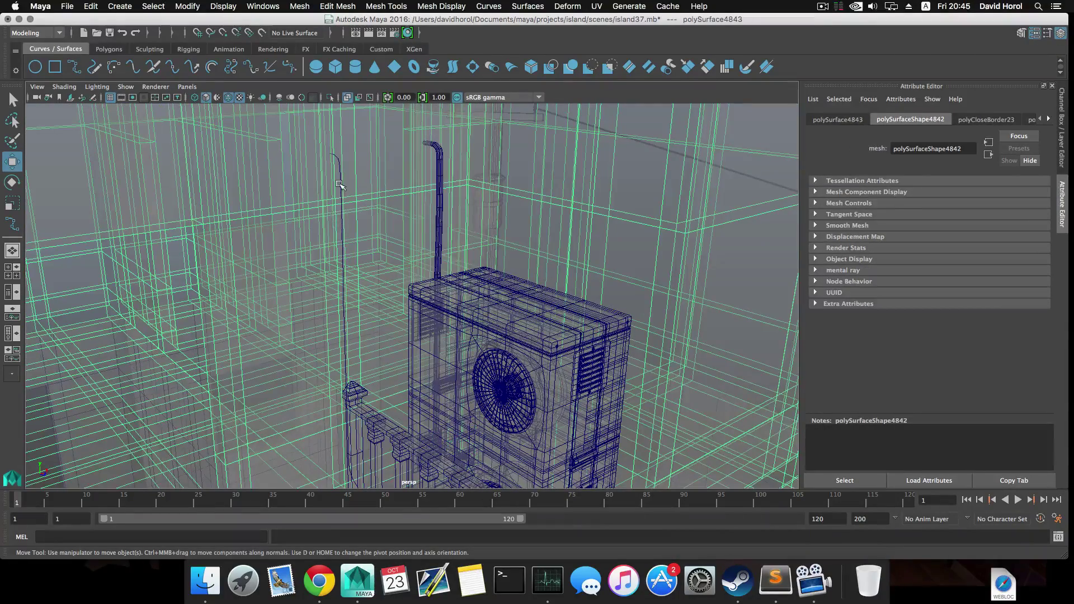
pyautogui.click(340, 185)
pyautogui.keyDown('alt'); pyautogui.moveTo(388, 342); pyautogui.dragTo(470, 320); pyautogui.keyUp('alt')
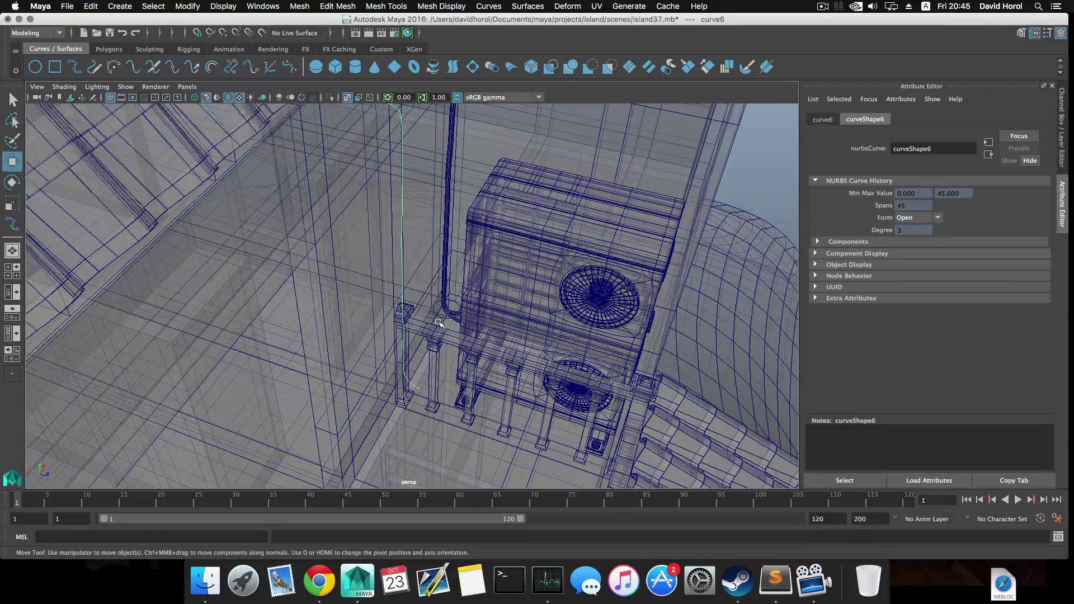
# Center the path curve's pivot and move the curve onto the existing vertical pipe
pyautogui.click(185, 6)
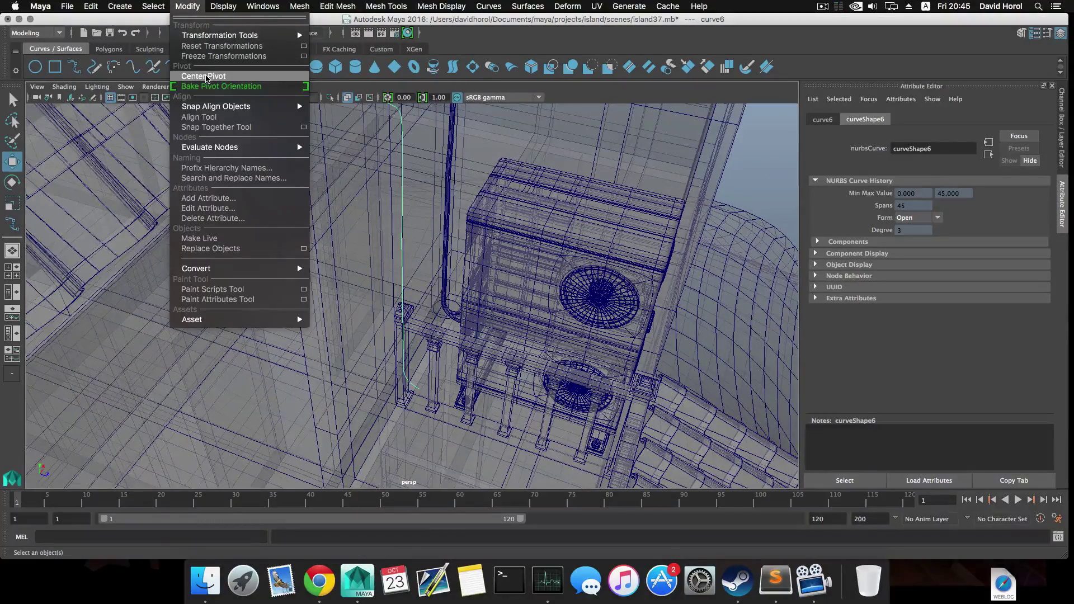
pyautogui.click(206, 77)
pyautogui.moveTo(403, 265); pyautogui.dragTo(364, 274)
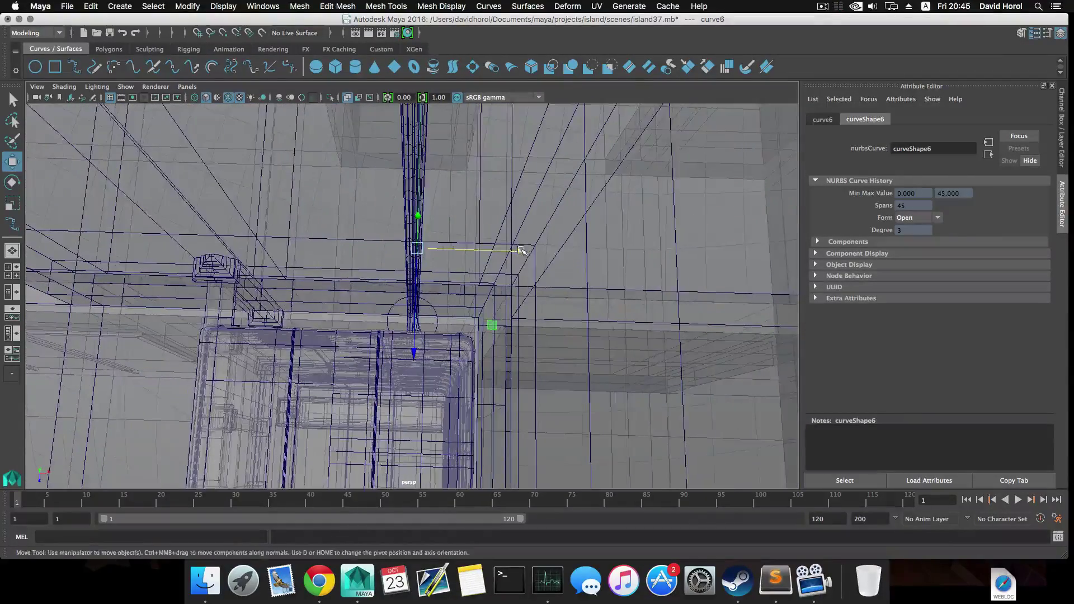
pyautogui.moveTo(521, 251); pyautogui.dragTo(516, 251)
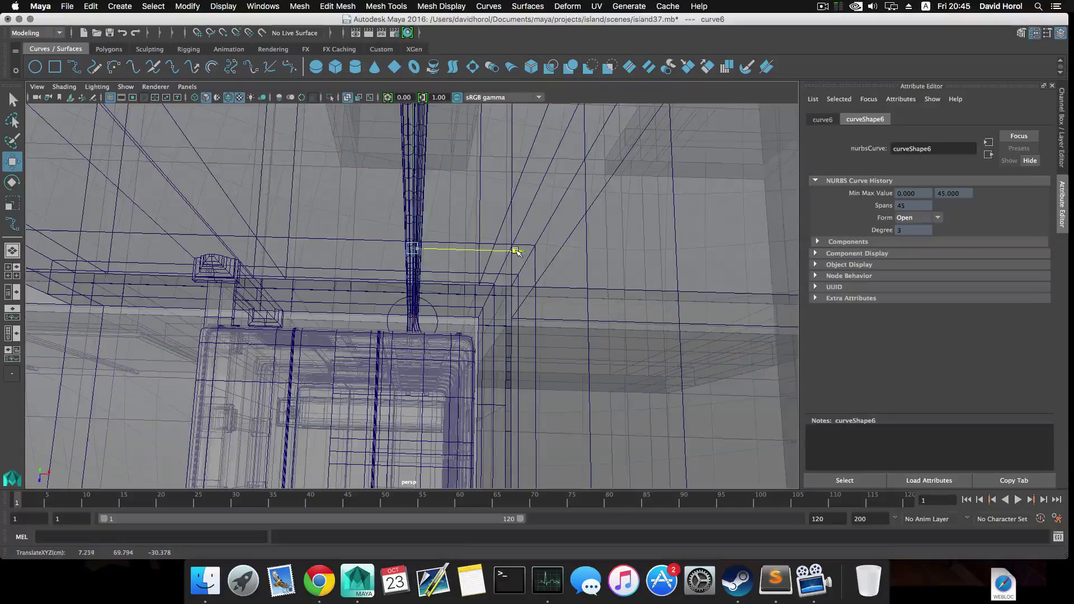
# Examine how the path curve fits inside the existing pipe down to the lower bend and valves
pyautogui.keyDown('alt'); pyautogui.moveTo(447, 172); pyautogui.dragTo(445, 288, button='middle'); pyautogui.keyUp('alt')
pyautogui.keyDown('alt'); pyautogui.moveTo(444, 287); pyautogui.dragTo(540, 330); pyautogui.keyUp('alt')
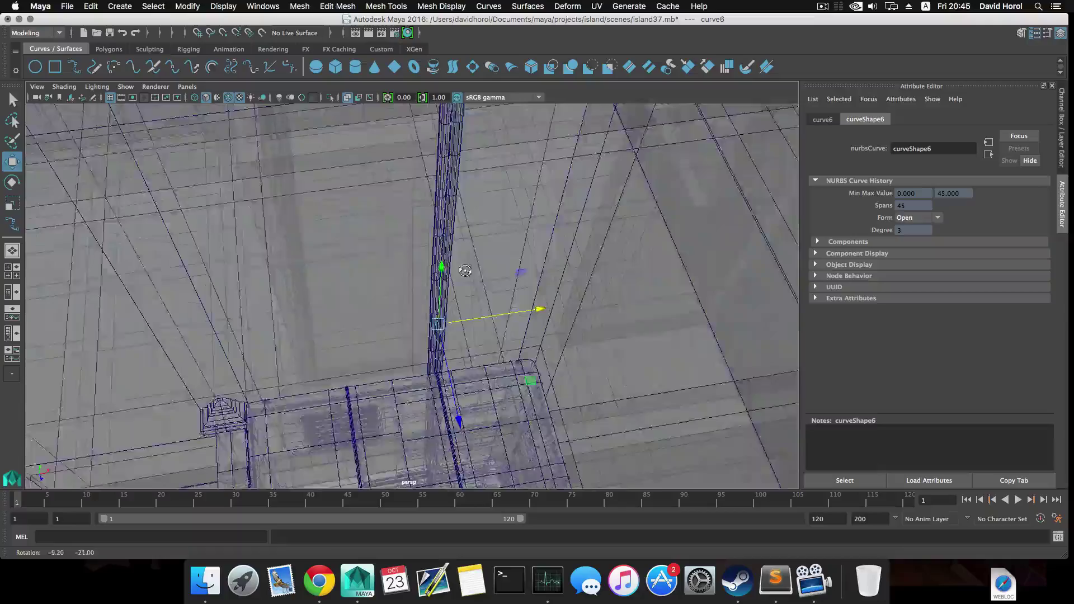
pyautogui.keyDown('alt'); pyautogui.moveTo(518, 308); pyautogui.dragTo(504, 291); pyautogui.keyUp('alt')
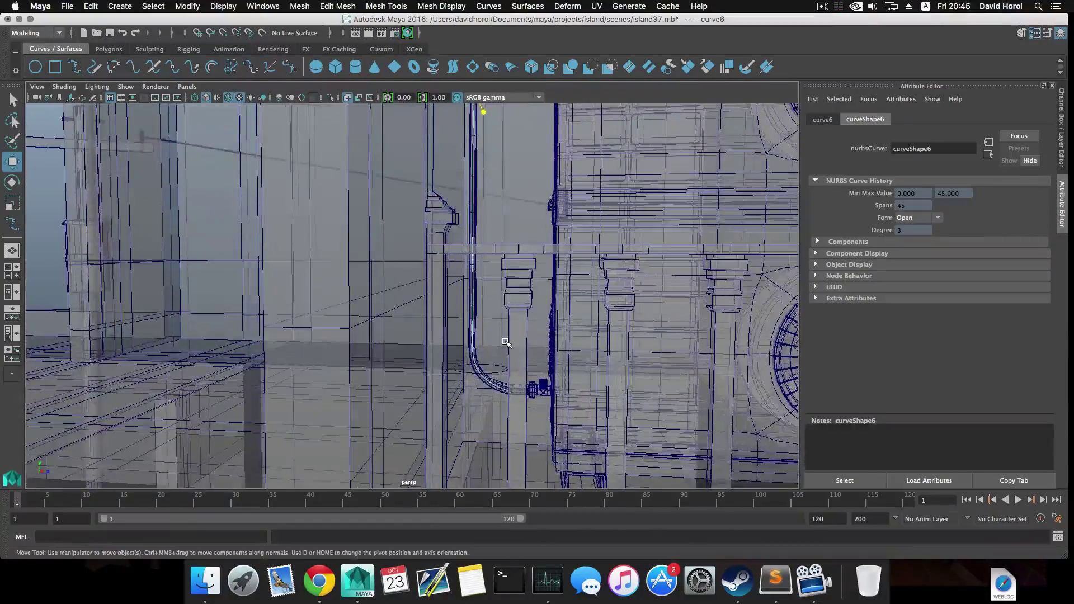
pyautogui.keyDown('alt'); pyautogui.moveTo(503, 291); pyautogui.dragTo(479, 244, button='middle'); pyautogui.keyUp('alt')
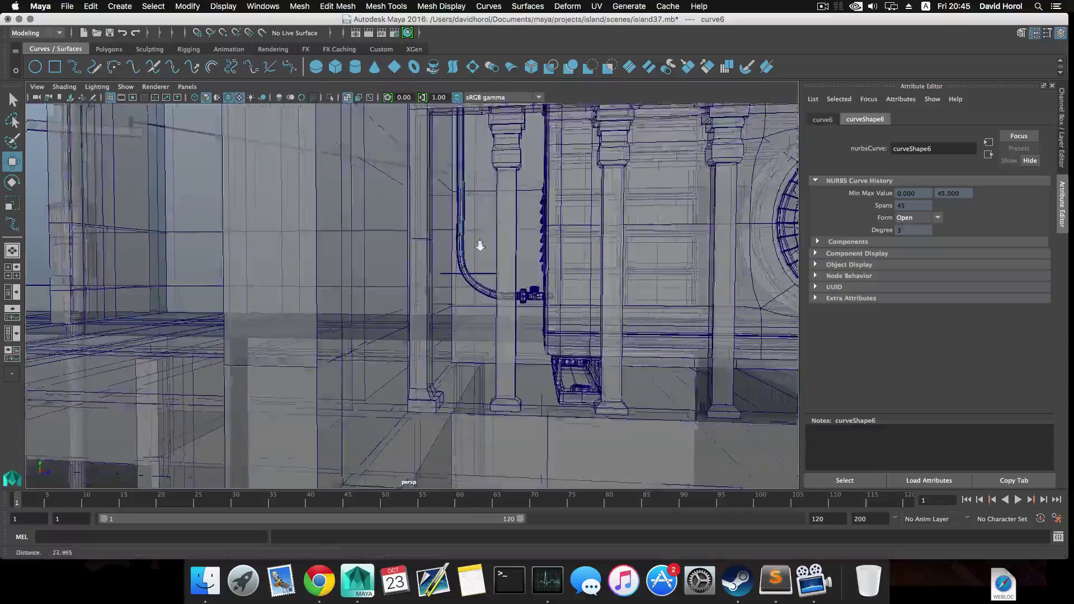
pyautogui.keyDown('alt'); pyautogui.moveTo(479, 244); pyautogui.dragTo(599, 328, button='right'); pyautogui.keyUp('alt')
pyautogui.keyDown('alt'); pyautogui.moveTo(599, 329); pyautogui.dragTo(520, 411, button='middle'); pyautogui.keyUp('alt')
pyautogui.keyDown('alt'); pyautogui.moveTo(520, 411); pyautogui.dragTo(724, 461, button='right'); pyautogui.keyUp('alt')
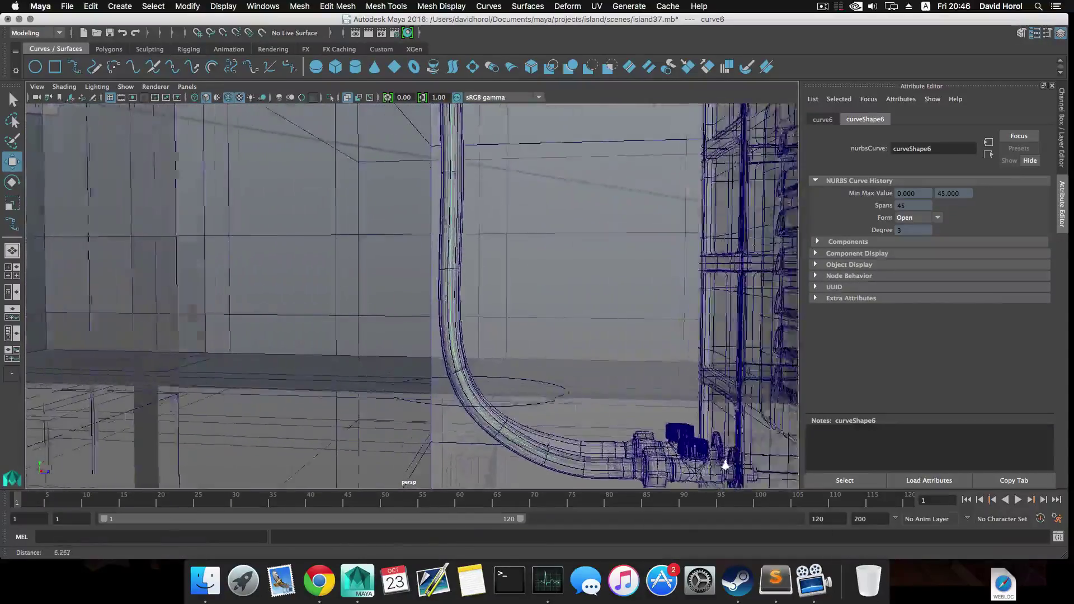
pyautogui.keyDown('alt'); pyautogui.moveTo(523, 404); pyautogui.dragTo(479, 353); pyautogui.keyUp('alt')
pyautogui.keyDown('alt'); pyautogui.moveTo(481, 352); pyautogui.dragTo(486, 318, button='middle'); pyautogui.keyUp('alt')
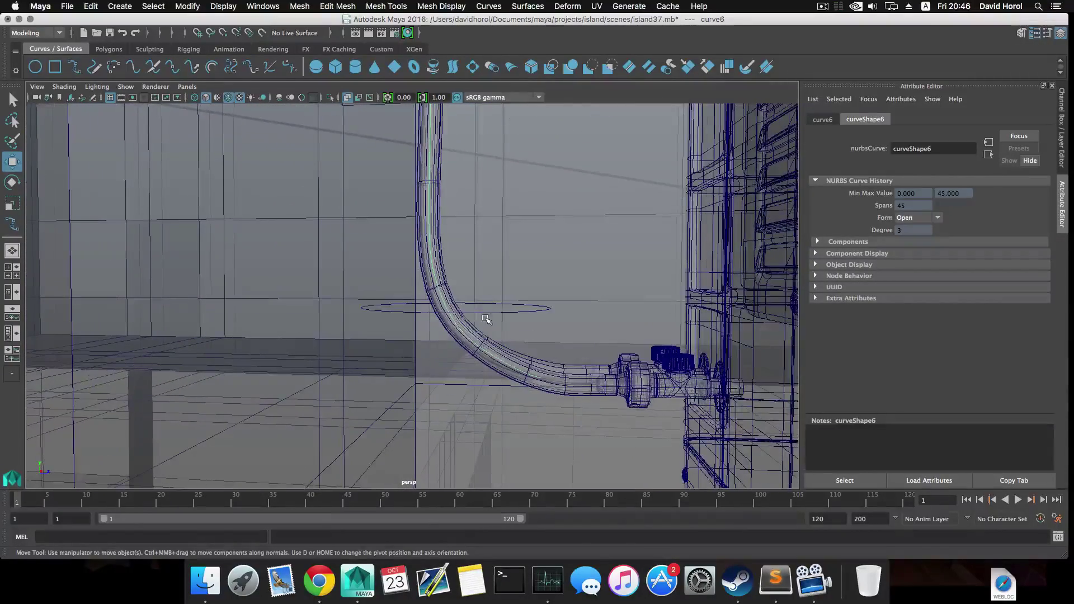
# Try to display the path curve's control vertices as snapping targets for the circle at the pipe's lower bend
pyautogui.click(482, 310)
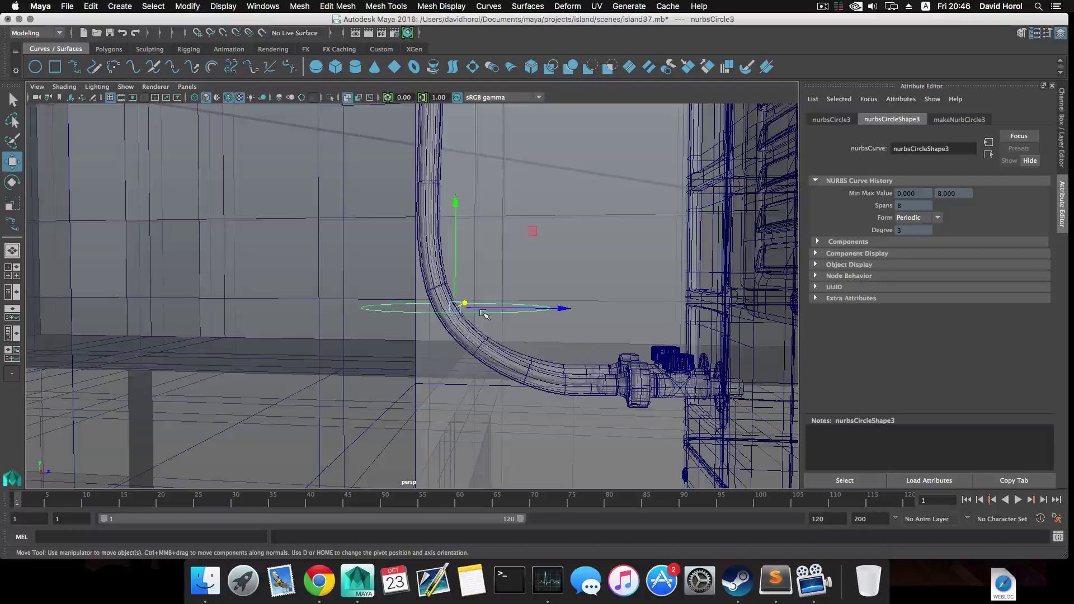
pyautogui.press('z')
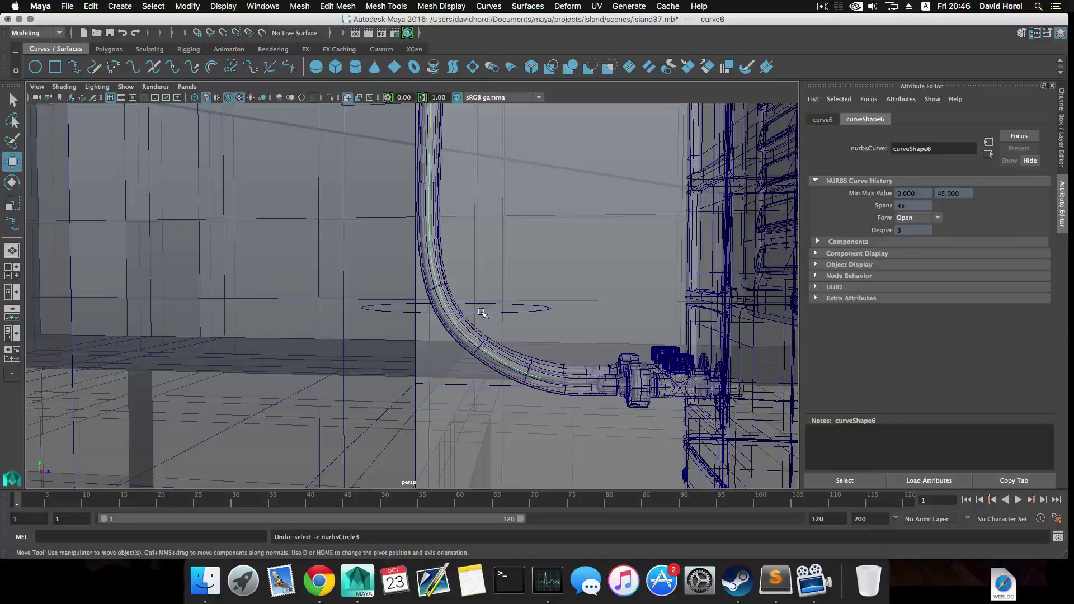
pyautogui.click(482, 312)
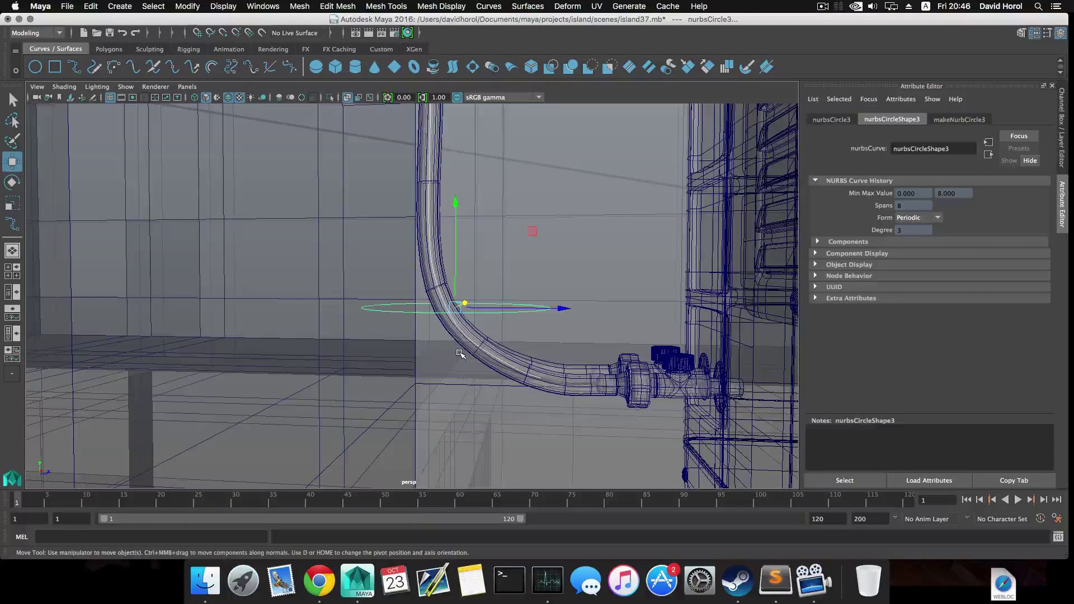
pyautogui.moveTo(460, 354); pyautogui.dragTo(406, 326, button='right')
pyautogui.keyDown('alt'); pyautogui.moveTo(519, 375); pyautogui.dragTo(492, 352, button='middle'); pyautogui.keyUp('alt')
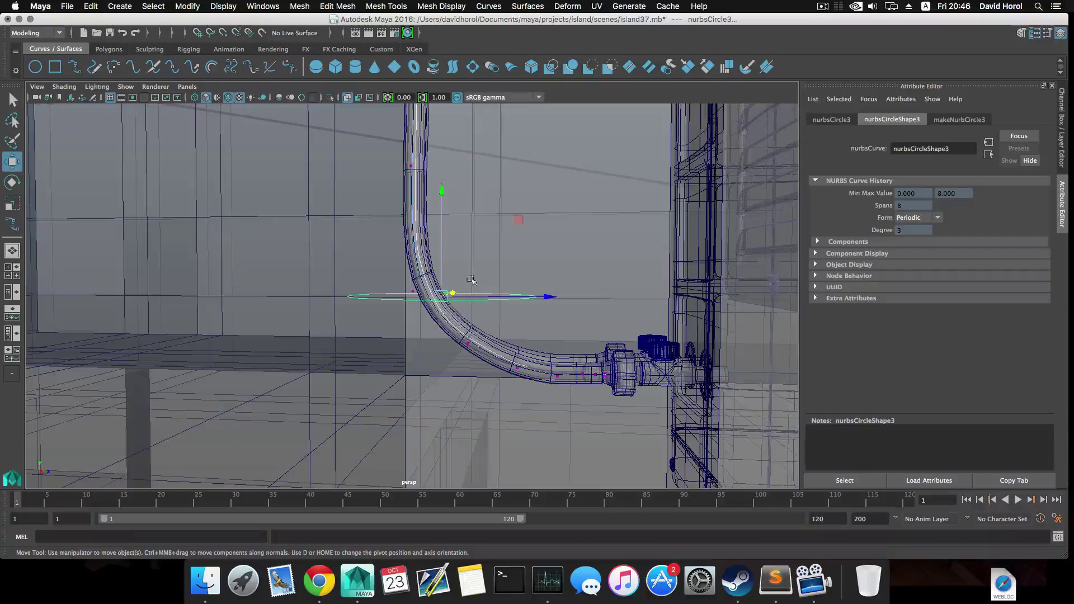
pyautogui.scroll(2, 465, 373)
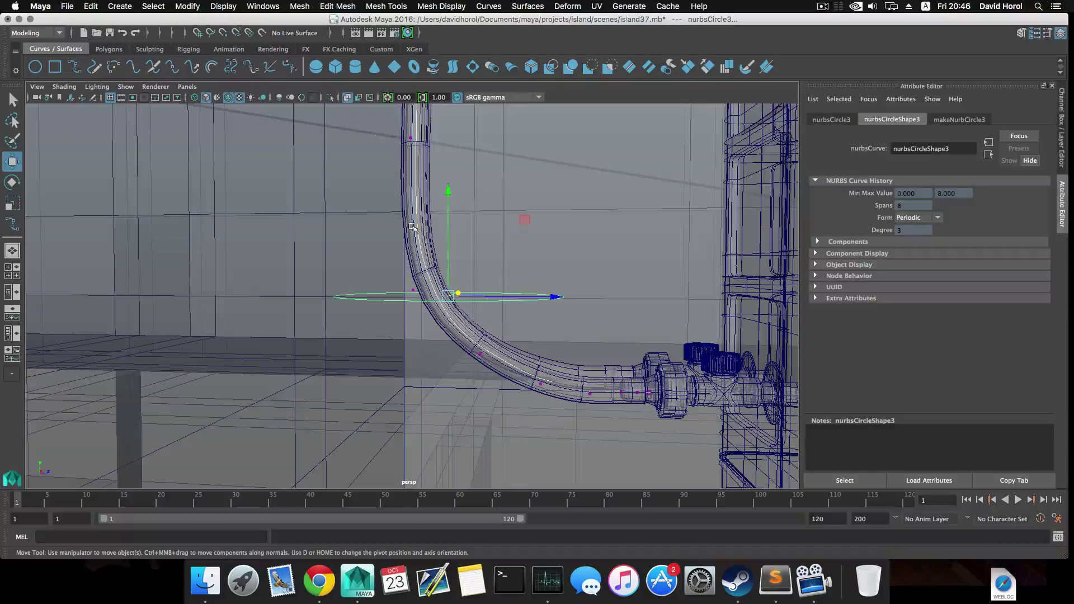
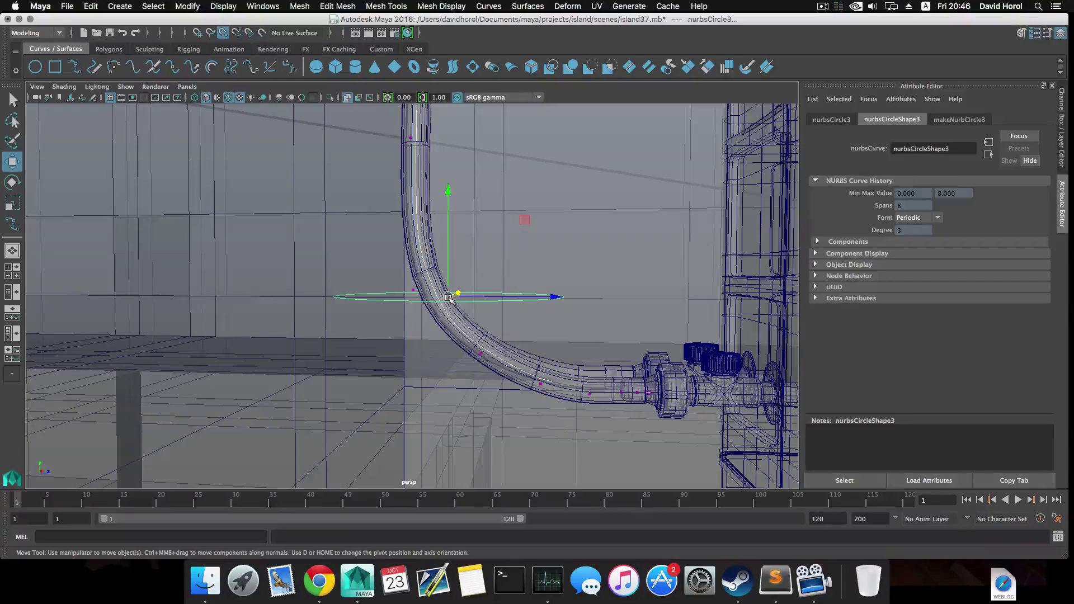
pyautogui.keyDown('alt'); pyautogui.moveTo(471, 314); pyautogui.dragTo(439, 362); pyautogui.keyUp('alt')
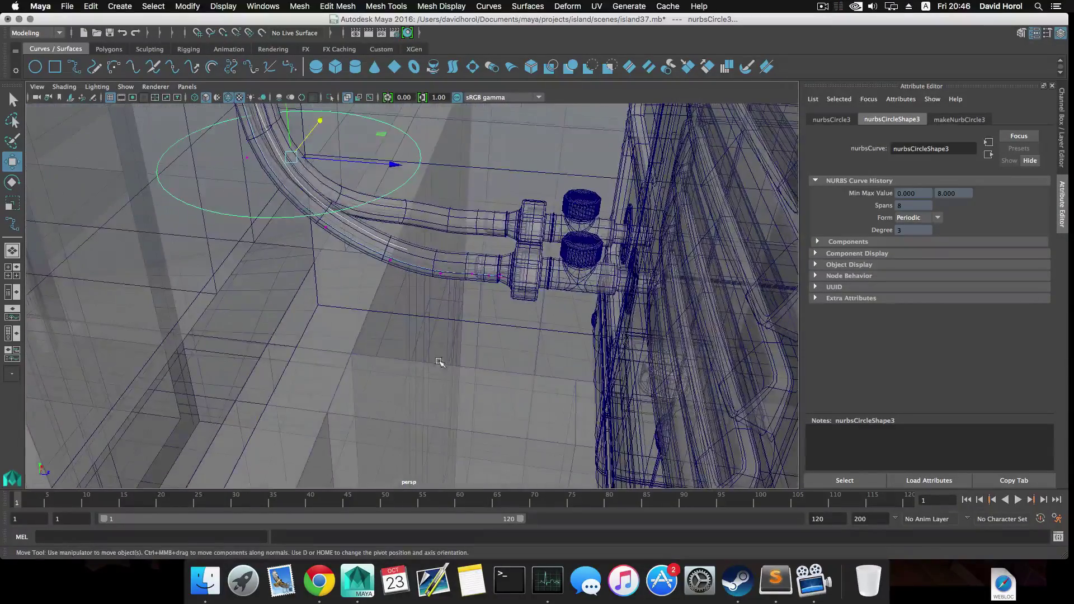
pyautogui.keyDown('alt'); pyautogui.moveTo(390, 290); pyautogui.dragTo(425, 374, button='middle'); pyautogui.keyUp('alt')
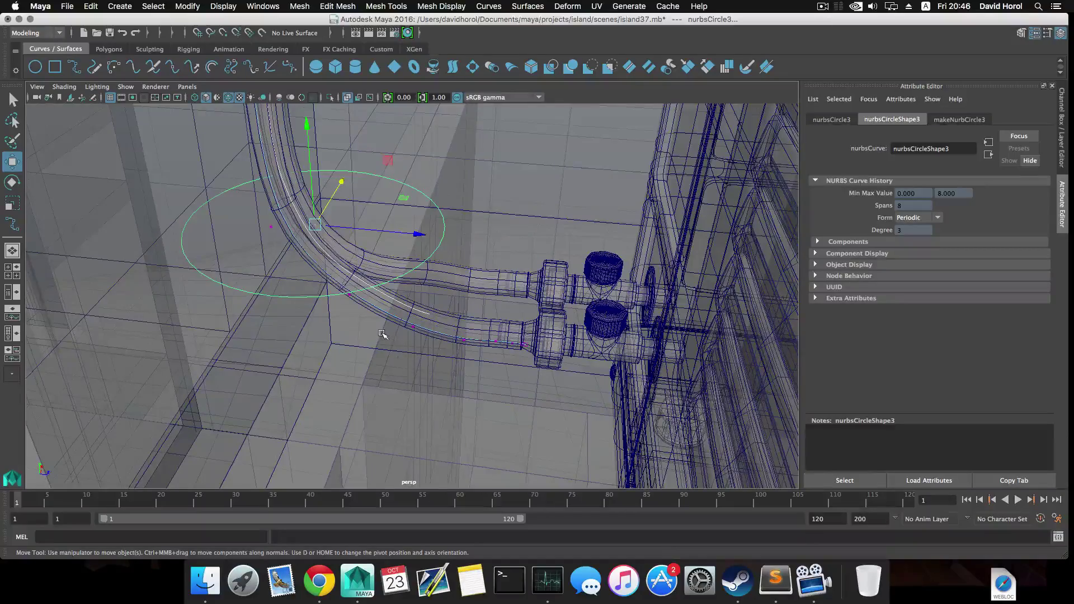
pyautogui.press('z')
# Nudge the circle slightly sideways to fine-tune its position at the pipe's lower bend
pyautogui.keyDown('alt'); pyautogui.moveTo(390, 318); pyautogui.dragTo(395, 411); pyautogui.keyUp('alt')
pyautogui.keyDown('alt'); pyautogui.moveTo(369, 323); pyautogui.dragTo(377, 357, button='middle'); pyautogui.keyUp('alt')
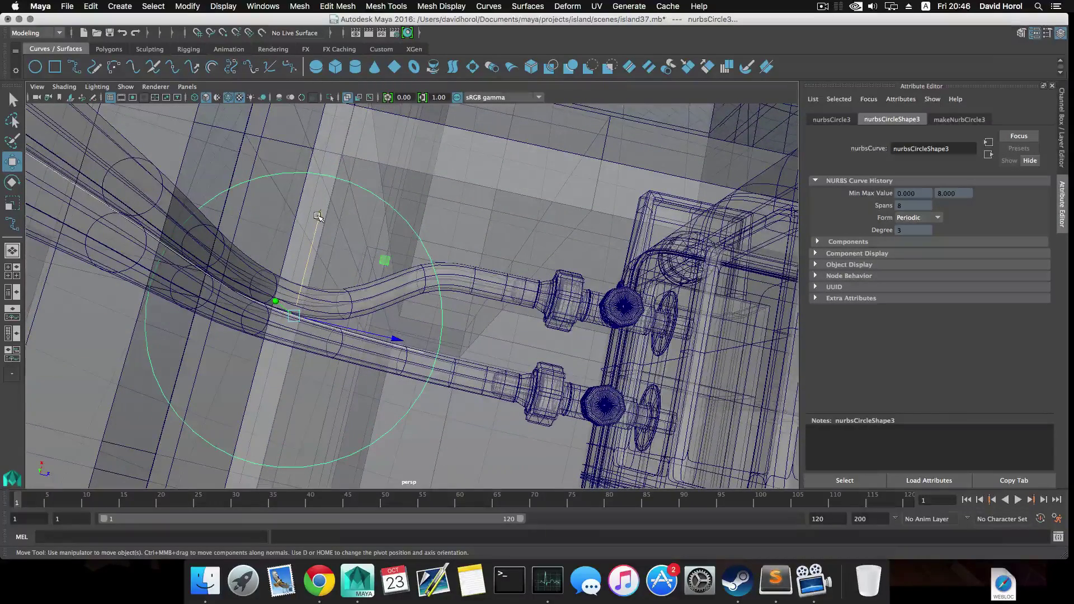
pyautogui.moveTo(318, 216); pyautogui.dragTo(319, 214)
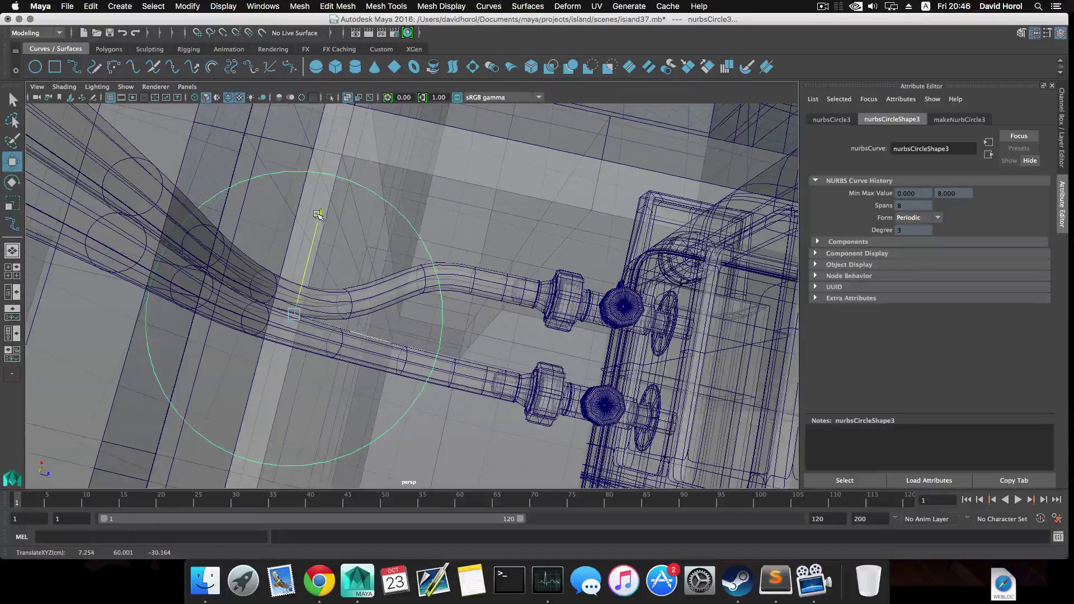
pyautogui.moveTo(351, 309)
pyautogui.keyDown('alt'); pyautogui.mouseDown()
pyautogui.moveTo(367, 288)
pyautogui.moveTo(359, 292)
pyautogui.mouseUp(); pyautogui.keyUp('alt')
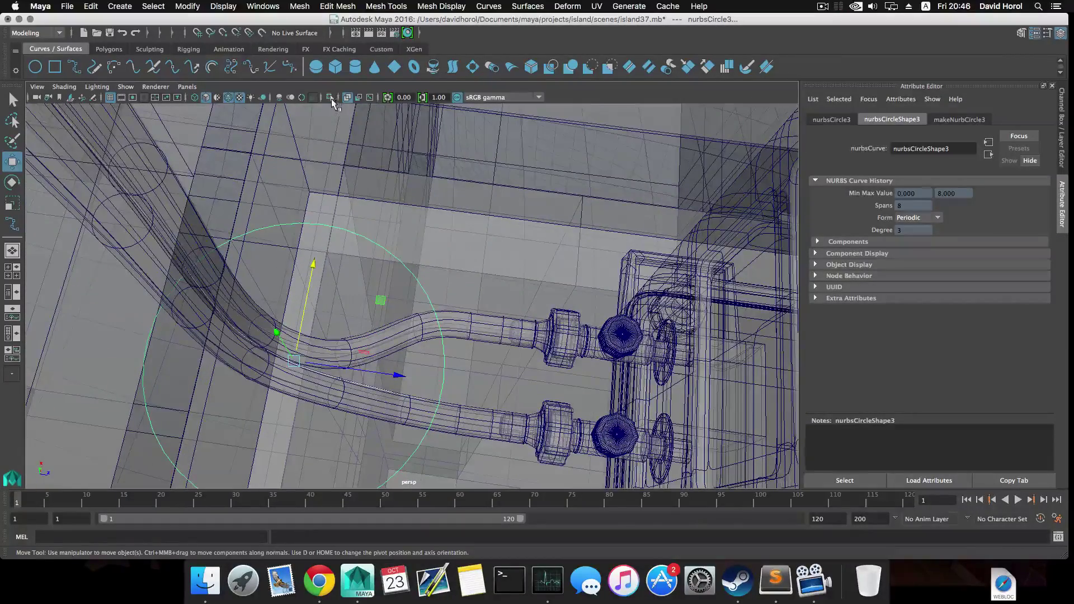
# Isolate the circle and the path curve in the perspective view
pyautogui.click(331, 98)
pyautogui.keyDown('alt'); pyautogui.moveTo(434, 395); pyautogui.dragTo(378, 380); pyautogui.keyUp('alt')
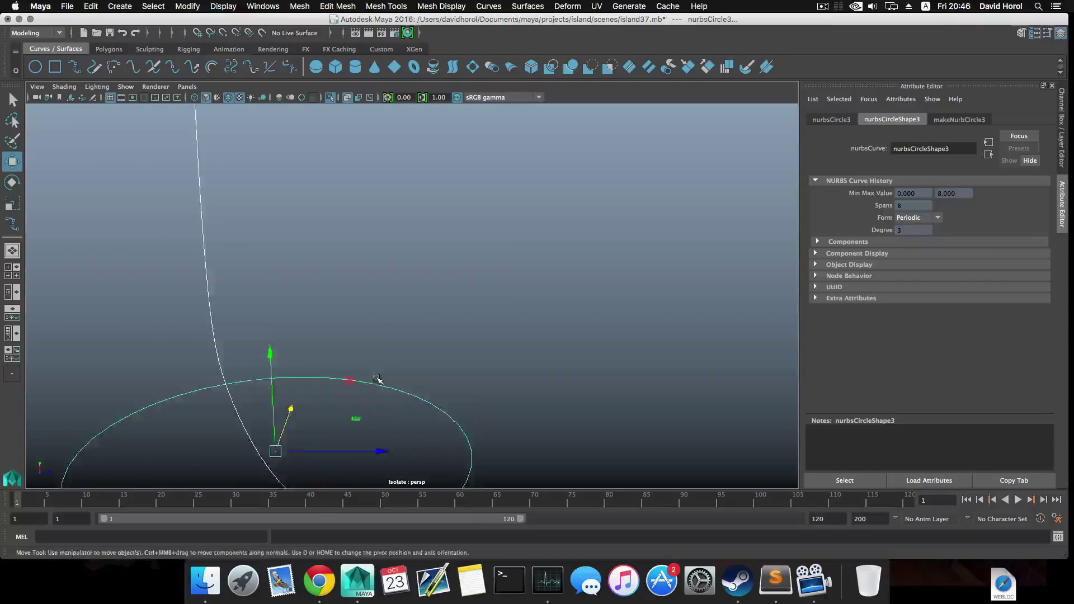
pyautogui.keyDown('alt'); pyautogui.moveTo(378, 379); pyautogui.dragTo(414, 273, button='middle'); pyautogui.keyUp('alt')
# Display the path curve's control vertices and snap the circle onto the vertex at the curve's lower end
pyautogui.click(336, 242)
pyautogui.moveTo(366, 273)
pyautogui.keyDown('alt'); pyautogui.mouseDown()
pyautogui.moveTo(364, 263)
pyautogui.moveTo(370, 280)
pyautogui.mouseUp(); pyautogui.keyUp('alt')
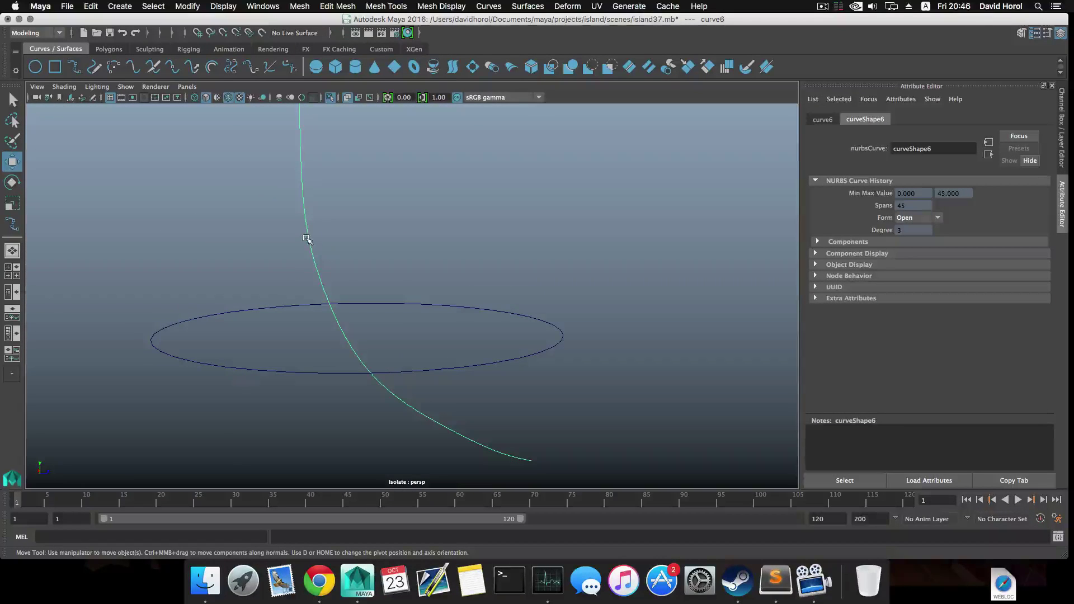
pyautogui.click(436, 370)
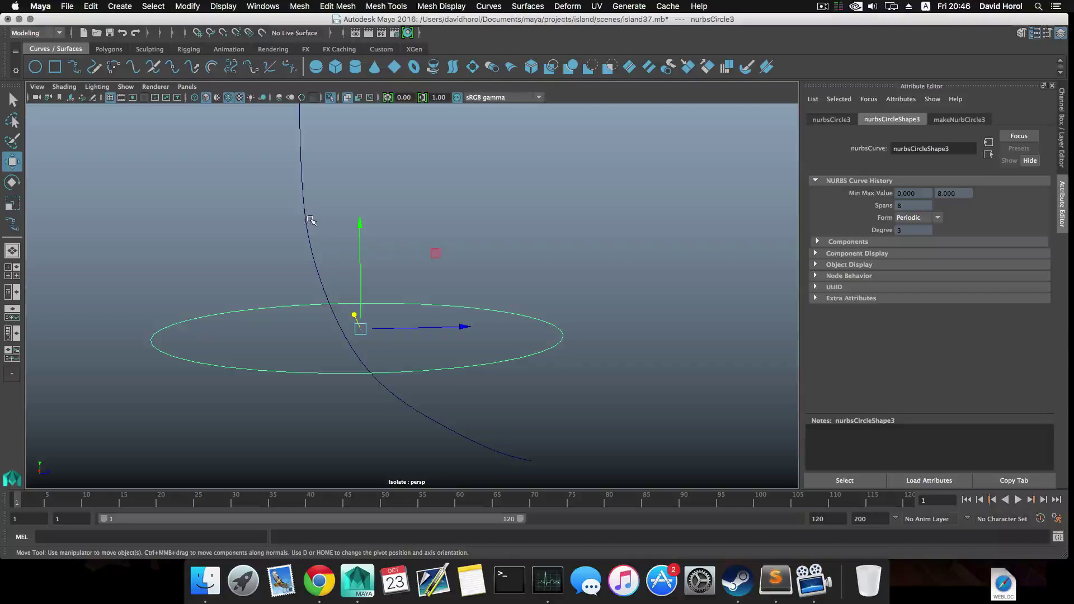
pyautogui.moveTo(305, 215); pyautogui.dragTo(263, 213, button='right')
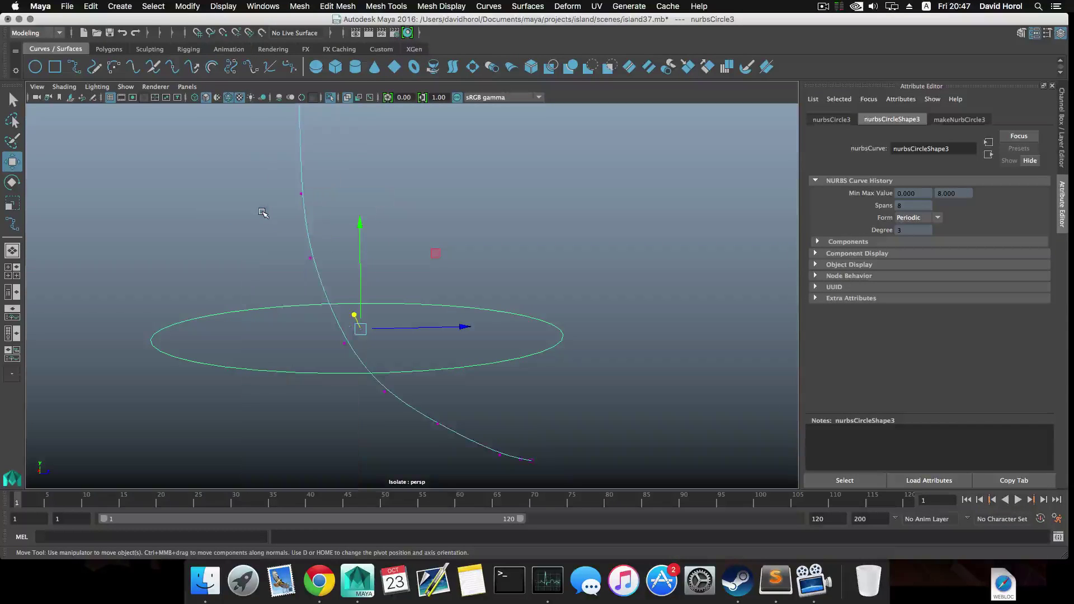
pyautogui.keyDown('alt'); pyautogui.moveTo(409, 390); pyautogui.dragTo(393, 356); pyautogui.keyUp('alt')
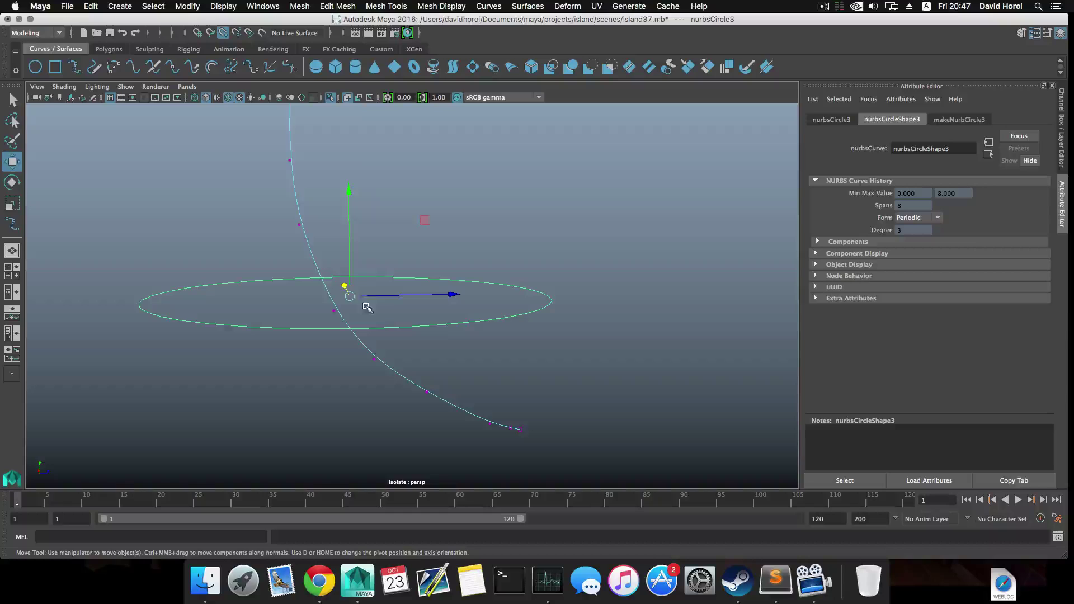
pyautogui.moveTo(349, 293); pyautogui.dragTo(519, 429)
pyautogui.scroll(5, 456, 342)
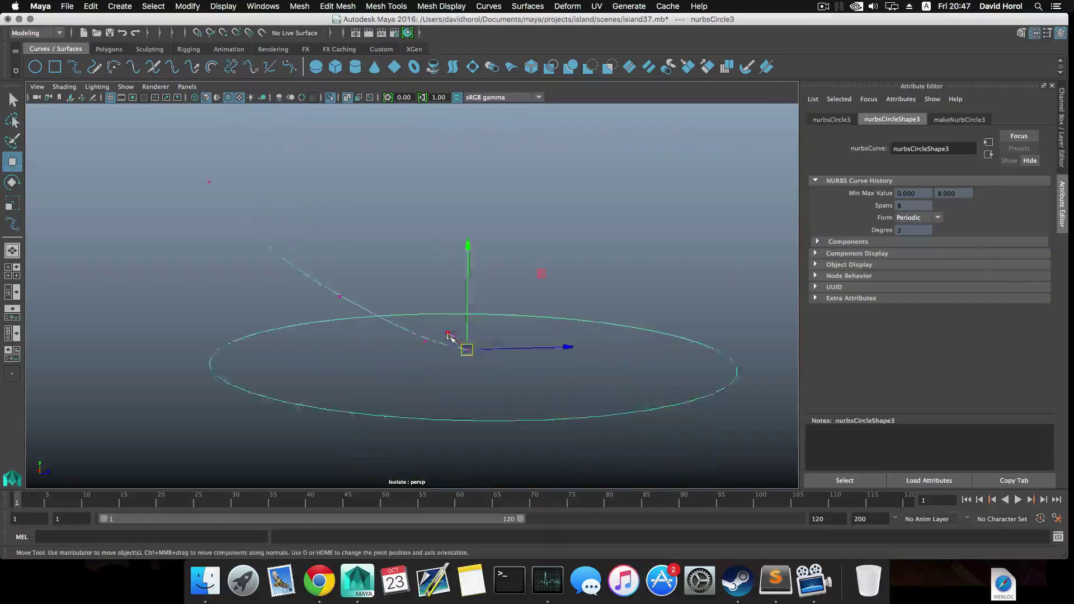
# Rotate the circle upright to face along the path curve's lower end and scale it down uniformly to about 0.147
pyautogui.scroll(-5, 510, 371)
pyautogui.press('e')
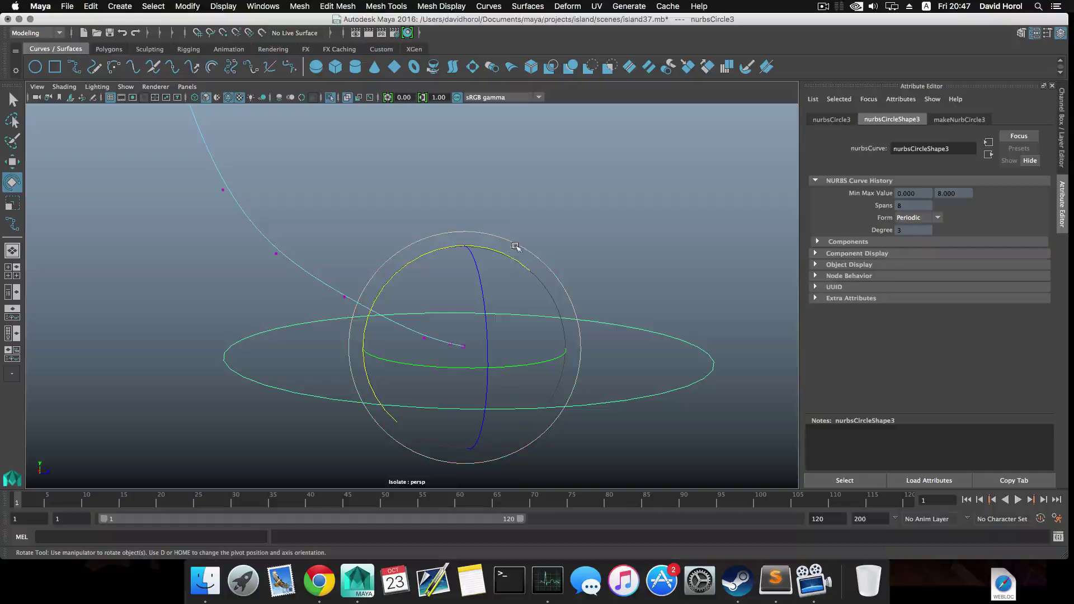
pyautogui.moveTo(509, 255); pyautogui.dragTo(457, 276)
pyautogui.press('r')
pyautogui.moveTo(464, 346); pyautogui.dragTo(188, 362)
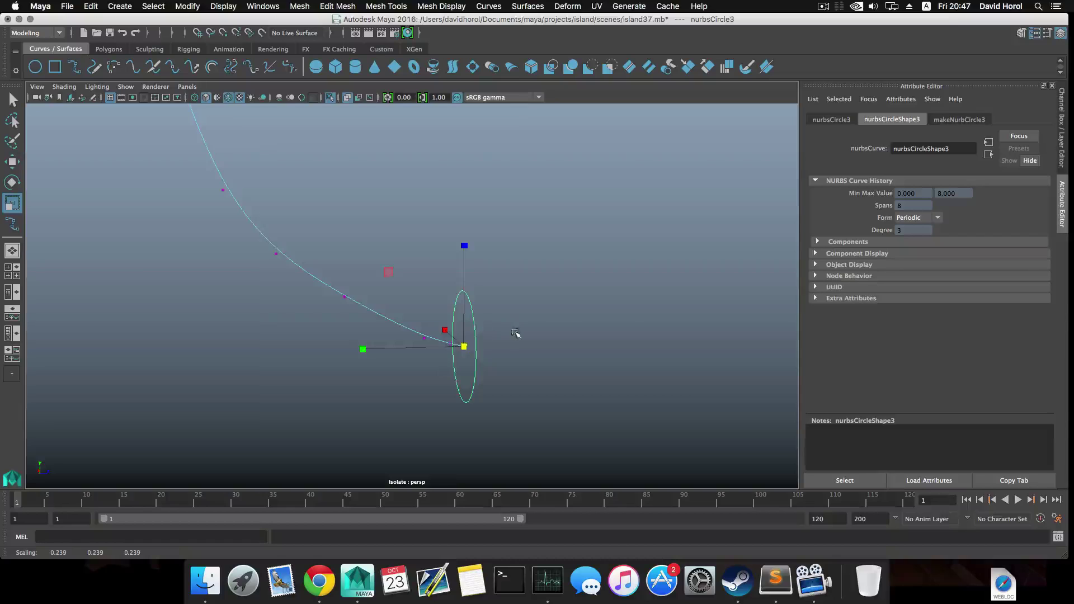
pyautogui.keyDown('alt'); pyautogui.moveTo(515, 332); pyautogui.dragTo(422, 378); pyautogui.keyUp('alt')
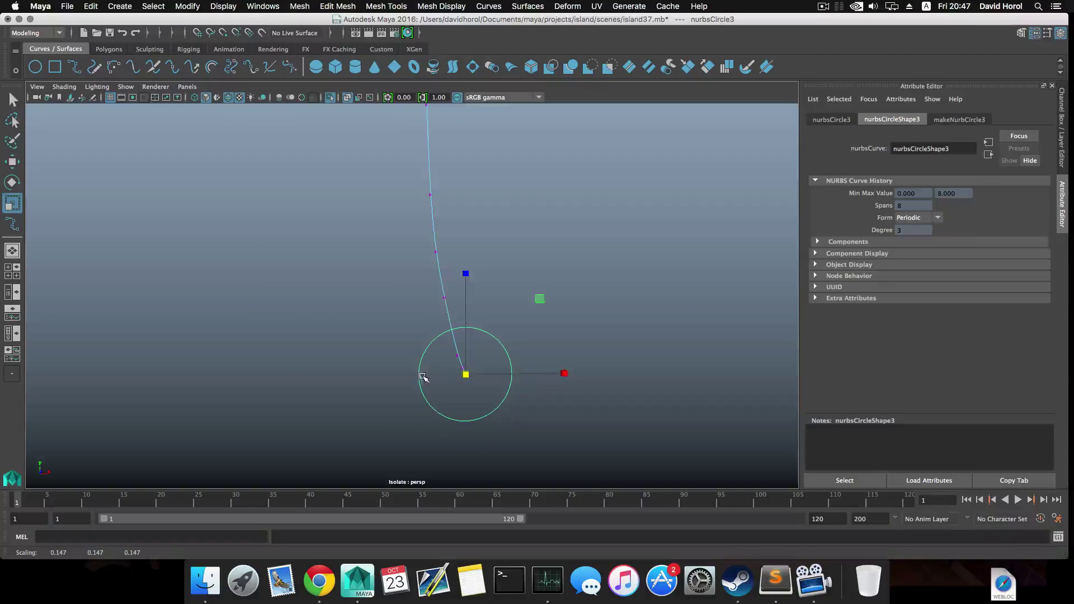
pyautogui.keyDown('alt'); pyautogui.moveTo(398, 257); pyautogui.dragTo(296, 141); pyautogui.keyUp('alt')
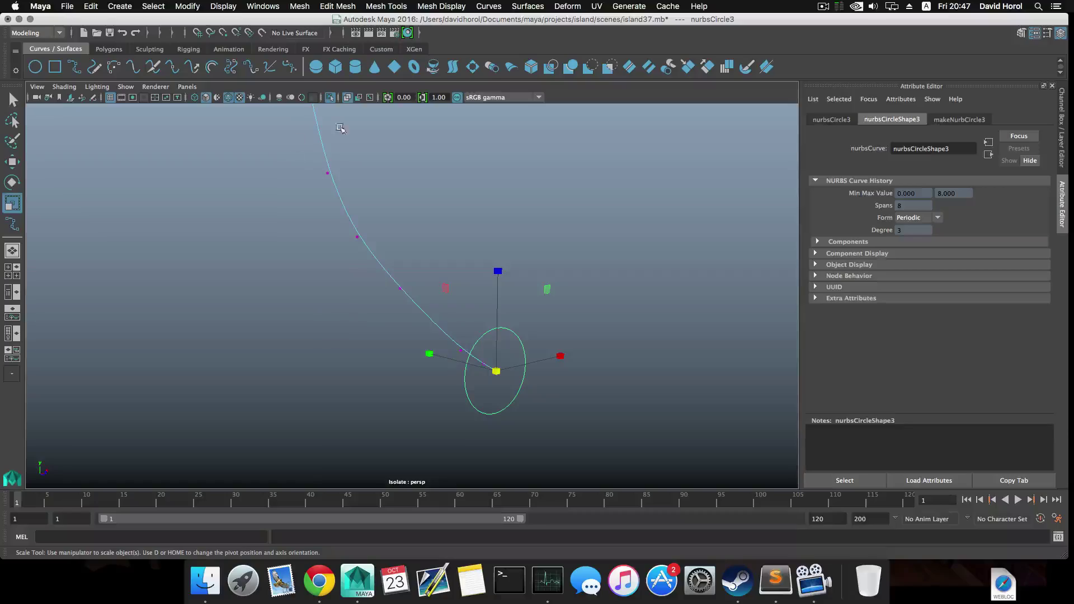
# Leave isolation to show the full scene and select the path curve running inside the existing pipe near the valves
pyautogui.click(331, 96)
pyautogui.keyDown('alt'); pyautogui.moveTo(402, 313); pyautogui.dragTo(497, 315); pyautogui.keyUp('alt')
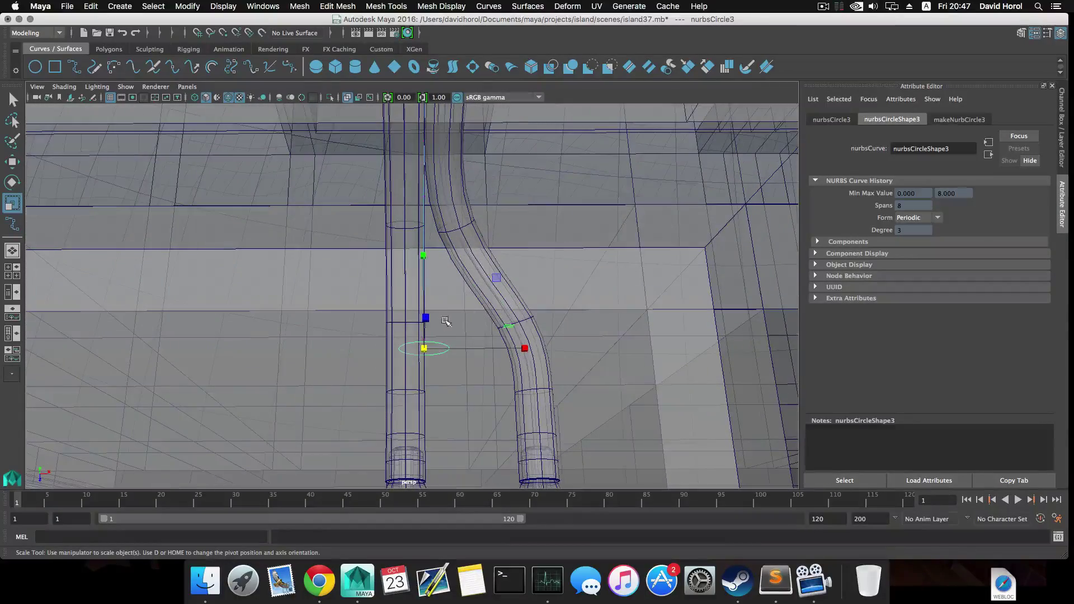
pyautogui.moveTo(410, 336)
pyautogui.keyDown('alt'); pyautogui.mouseDown()
pyautogui.moveTo(513, 299)
pyautogui.moveTo(519, 342)
pyautogui.moveTo(430, 351)
pyautogui.moveTo(412, 382)
pyautogui.moveTo(410, 319)
pyautogui.mouseUp(); pyautogui.keyUp('alt')
pyautogui.click(411, 382)
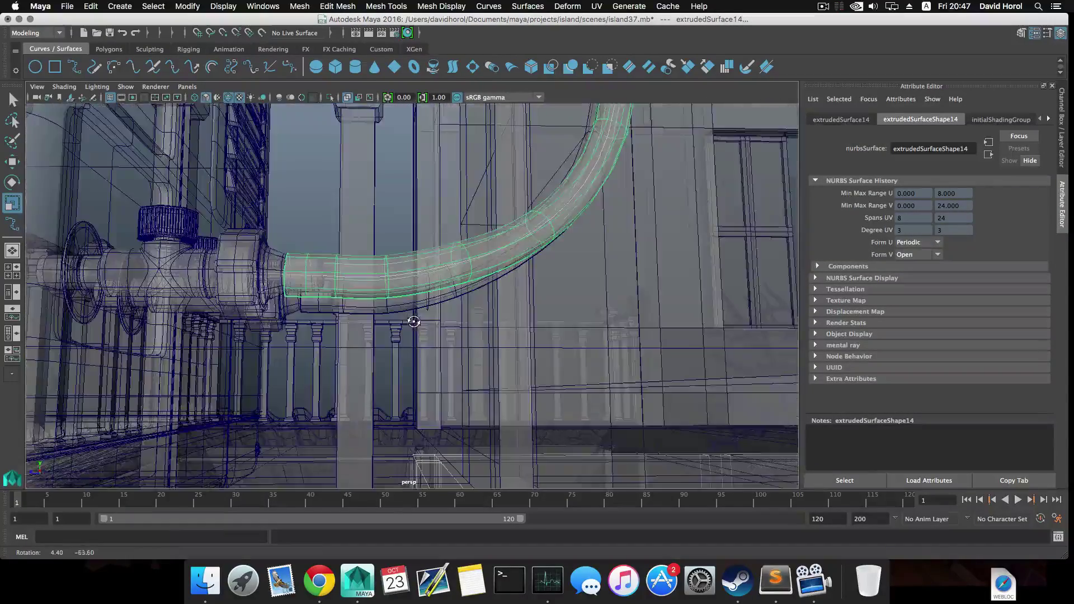
pyautogui.moveTo(400, 276)
pyautogui.mouseDown()
pyautogui.moveTo(401, 290)
pyautogui.moveTo(395, 280)
pyautogui.mouseUp()
pyautogui.keyDown('ctrl'); pyautogui.moveTo(408, 328); pyautogui.dragTo(307, 187); pyautogui.keyUp('ctrl')
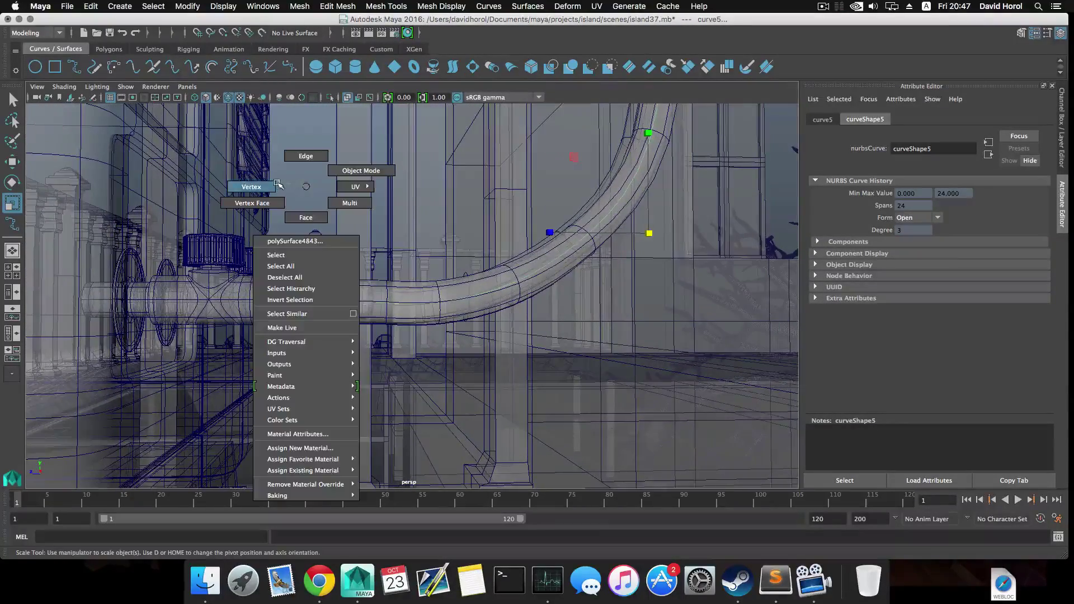
# Try to display the control vertices of the existing pipe's path curve, undoing the accidental vertex mode on the house mesh
pyautogui.moveTo(274, 185); pyautogui.dragTo(296, 163, button='right')
pyautogui.press('z')
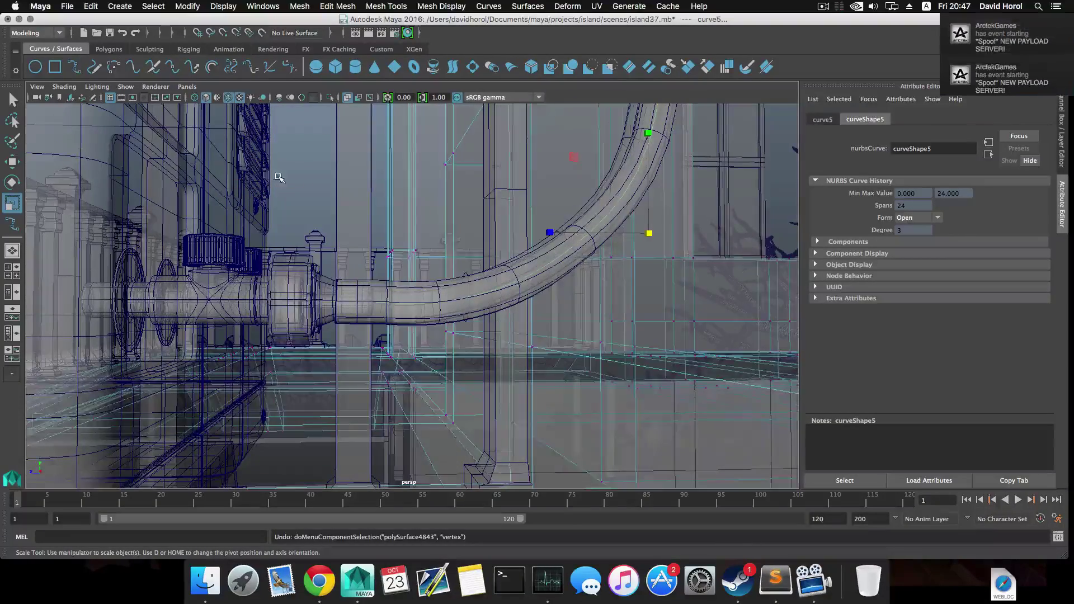
pyautogui.keyDown('alt'); pyautogui.moveTo(335, 229); pyautogui.dragTo(347, 311); pyautogui.keyUp('alt')
pyautogui.moveTo(350, 263); pyautogui.dragTo(326, 278, button='right')
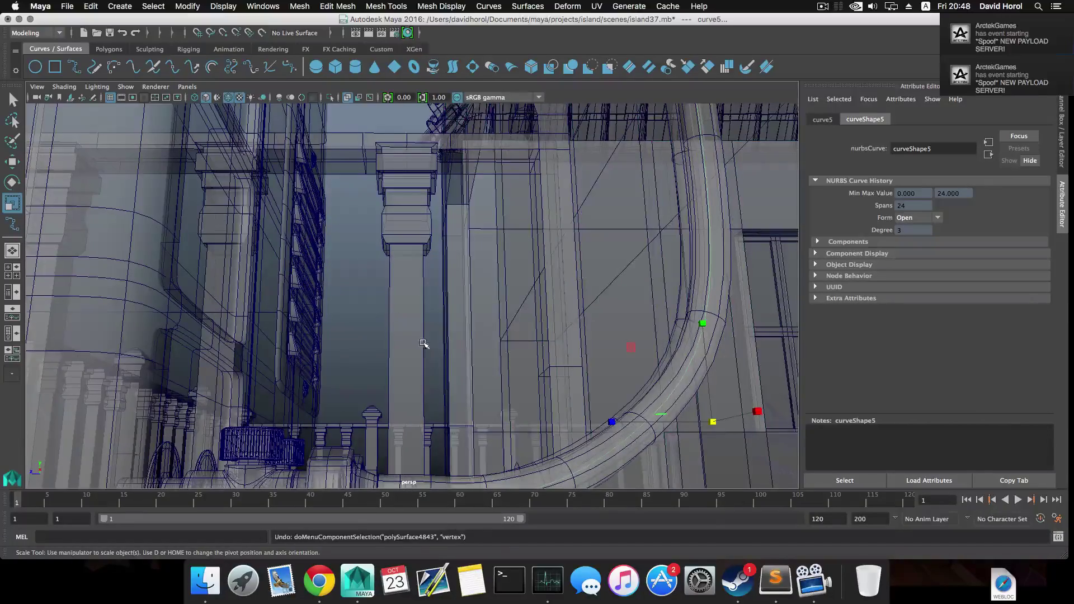
pyautogui.keyDown('alt'); pyautogui.moveTo(423, 344); pyautogui.dragTo(218, 255); pyautogui.keyUp('alt')
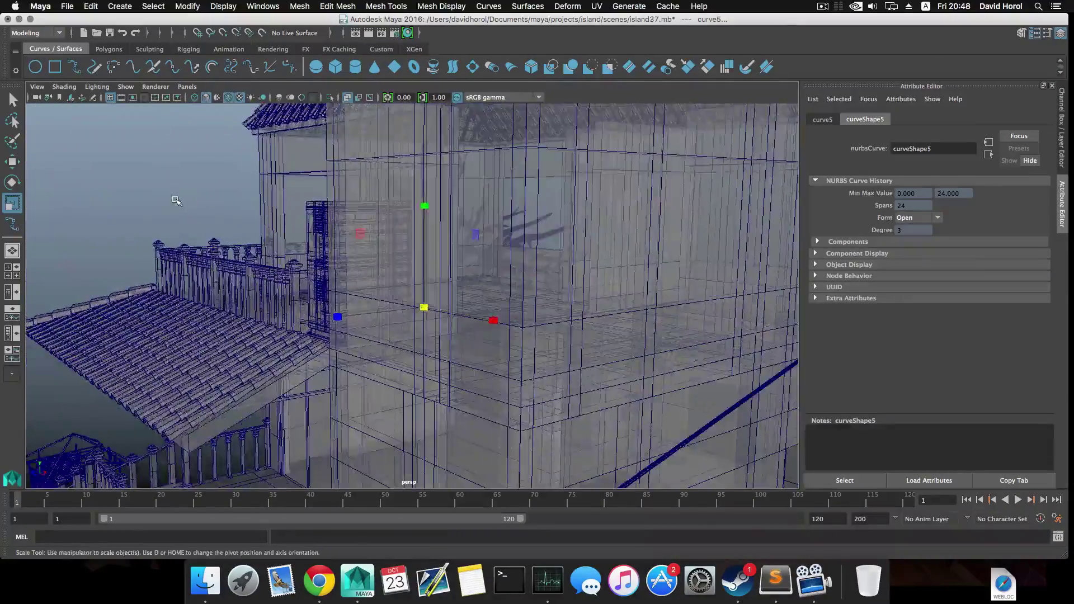
pyautogui.moveTo(176, 200); pyautogui.dragTo(112, 200, button='right')
# Try to move the existing pipe curve's control vertex sideways at the bend, undo the move and return to object selection
pyautogui.scroll(10, 367, 358)
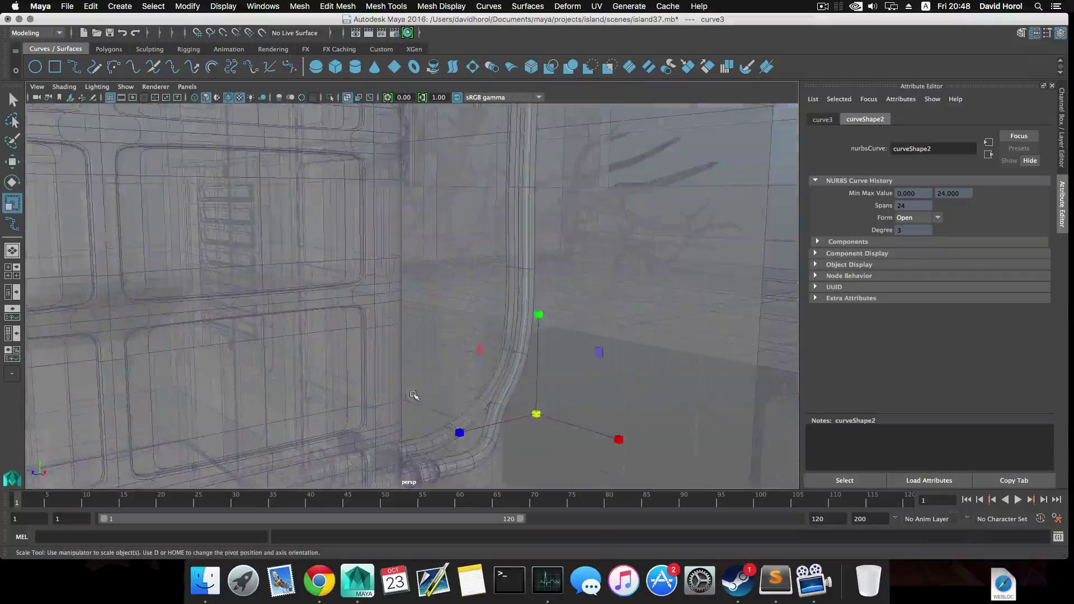
pyautogui.keyDown('alt'); pyautogui.moveTo(472, 428); pyautogui.dragTo(404, 358); pyautogui.keyUp('alt')
pyautogui.click(436, 272)
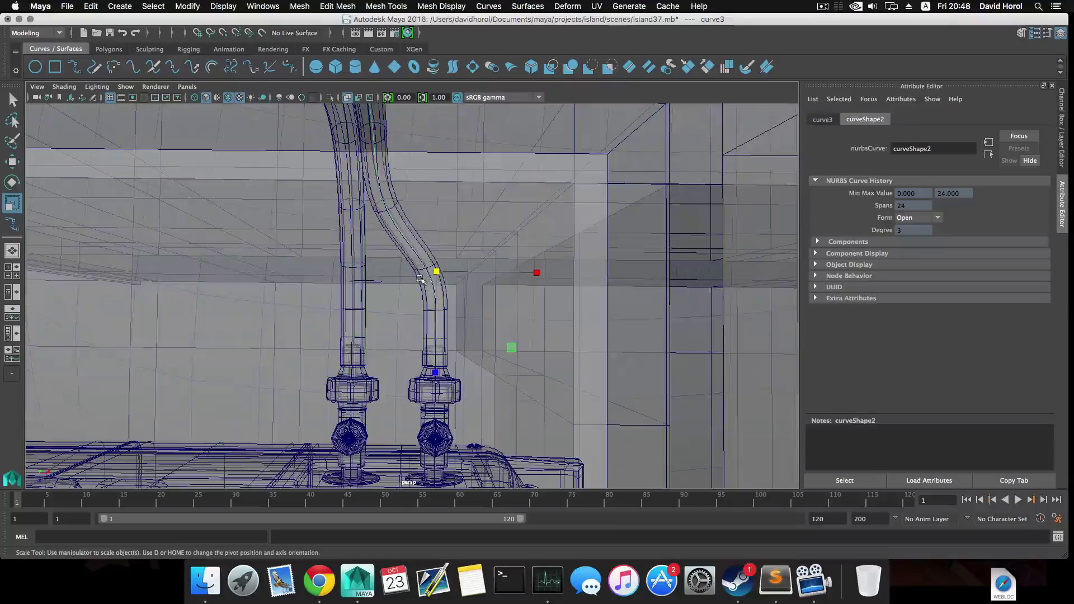
pyautogui.press('w')
pyautogui.moveTo(470, 271); pyautogui.dragTo(456, 272)
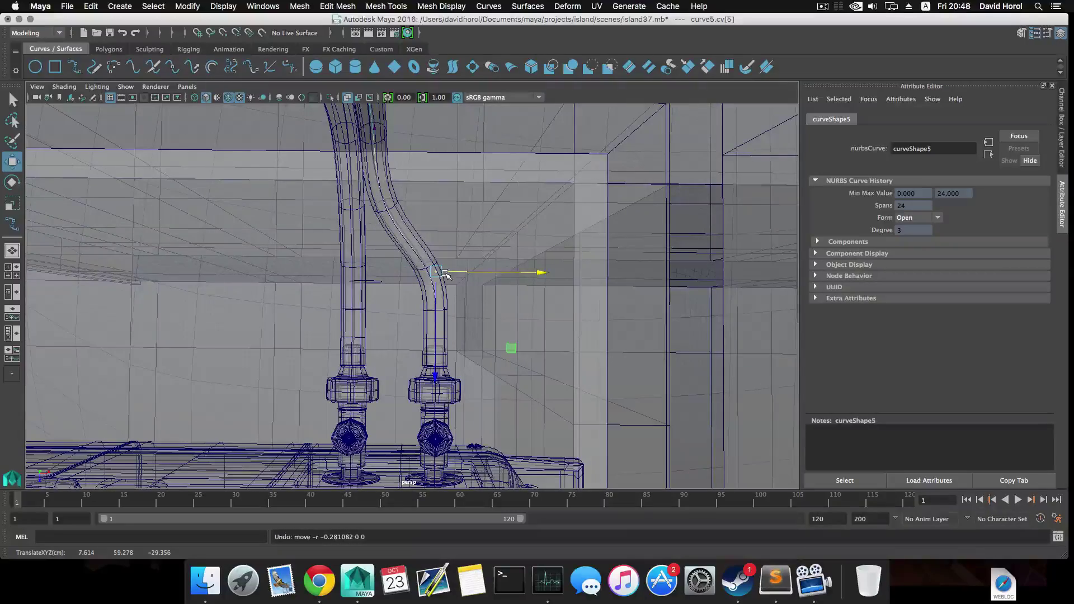
pyautogui.press('F8')
# Select the new path curve curve6 at the lower pipe bend, isolate it and display its control vertices
pyautogui.keyDown('alt'); pyautogui.moveTo(447, 235); pyautogui.dragTo(410, 347); pyautogui.keyUp('alt')
pyautogui.keyDown('alt'); pyautogui.moveTo(410, 347); pyautogui.dragTo(448, 279, button='middle'); pyautogui.keyUp('alt')
pyautogui.keyDown('alt'); pyautogui.moveTo(414, 336); pyautogui.dragTo(441, 296); pyautogui.keyUp('alt')
pyautogui.keyDown('alt'); pyautogui.moveTo(440, 296); pyautogui.dragTo(444, 281, button='middle'); pyautogui.keyUp('alt')
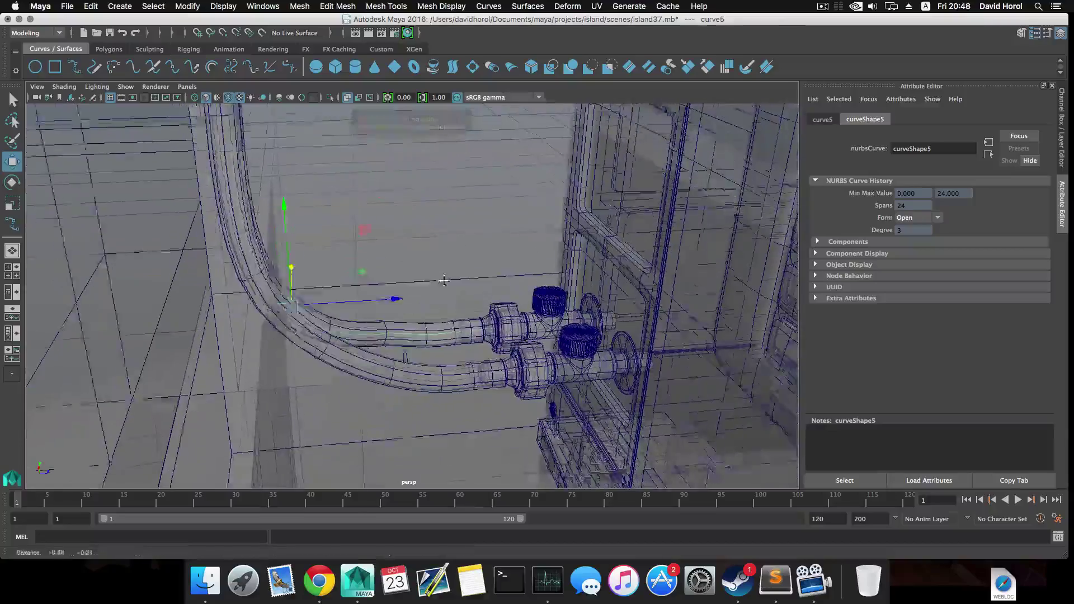
pyautogui.keyDown('alt'); pyautogui.moveTo(443, 280); pyautogui.dragTo(437, 319); pyautogui.keyUp('alt')
pyautogui.keyDown('alt'); pyautogui.moveTo(442, 257); pyautogui.dragTo(441, 297); pyautogui.keyUp('alt')
pyautogui.keyDown('alt'); pyautogui.moveTo(441, 237); pyautogui.dragTo(441, 291, button='middle'); pyautogui.keyUp('alt')
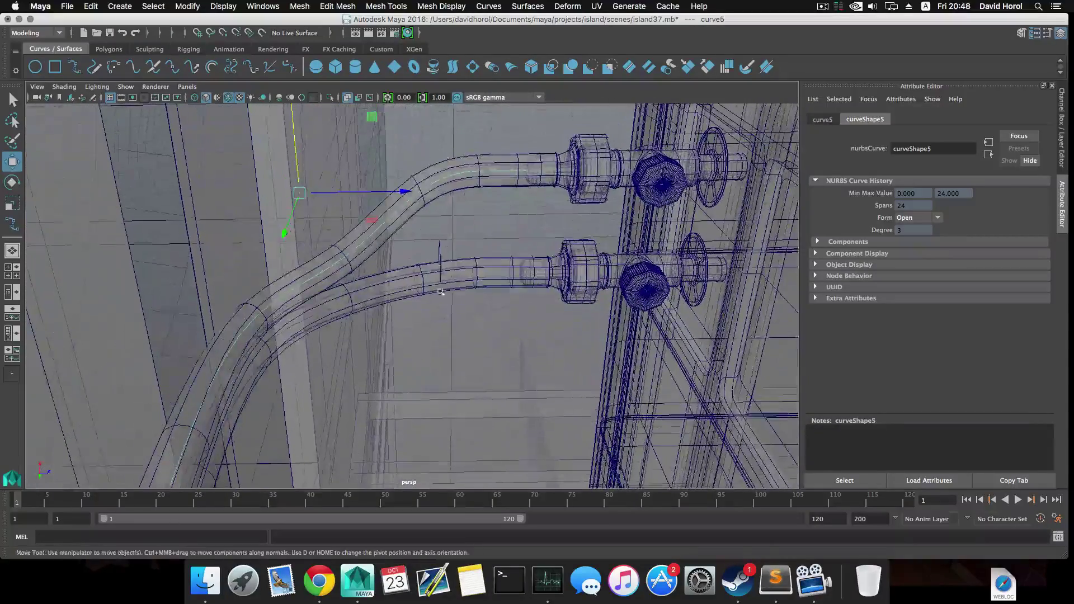
pyautogui.click(441, 259)
pyautogui.keyDown('alt'); pyautogui.moveTo(445, 297); pyautogui.dragTo(428, 217); pyautogui.keyUp('alt')
pyautogui.keyDown('alt'); pyautogui.moveTo(430, 178); pyautogui.dragTo(407, 263); pyautogui.keyUp('alt')
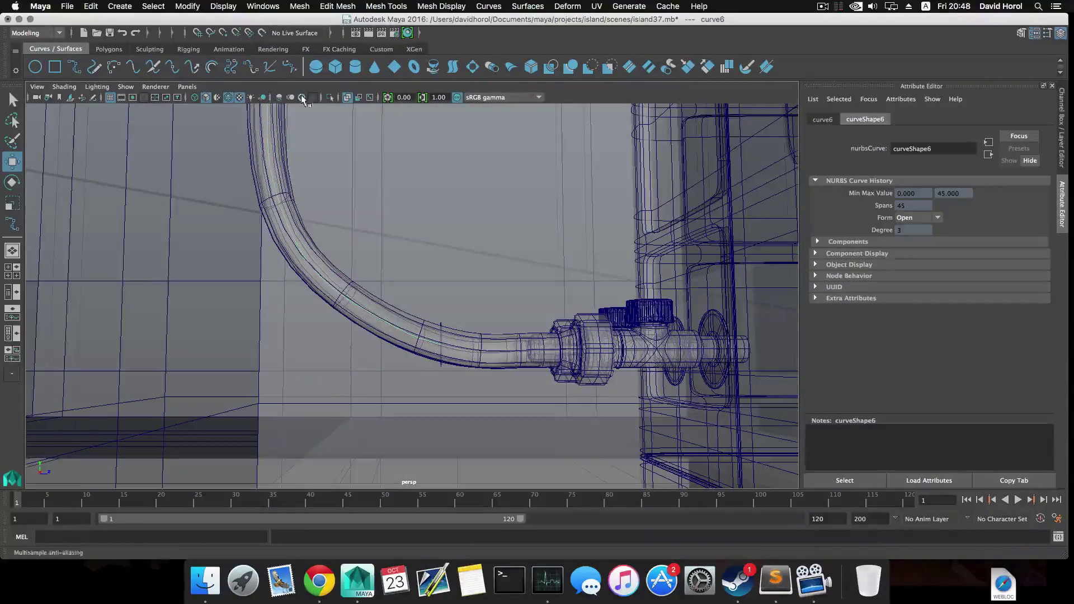
pyautogui.click(332, 98)
pyautogui.moveTo(413, 326); pyautogui.dragTo(374, 316, button='right')
pyautogui.keyDown('alt'); pyautogui.moveTo(375, 317); pyautogui.dragTo(422, 314, button='middle'); pyautogui.keyUp('alt')
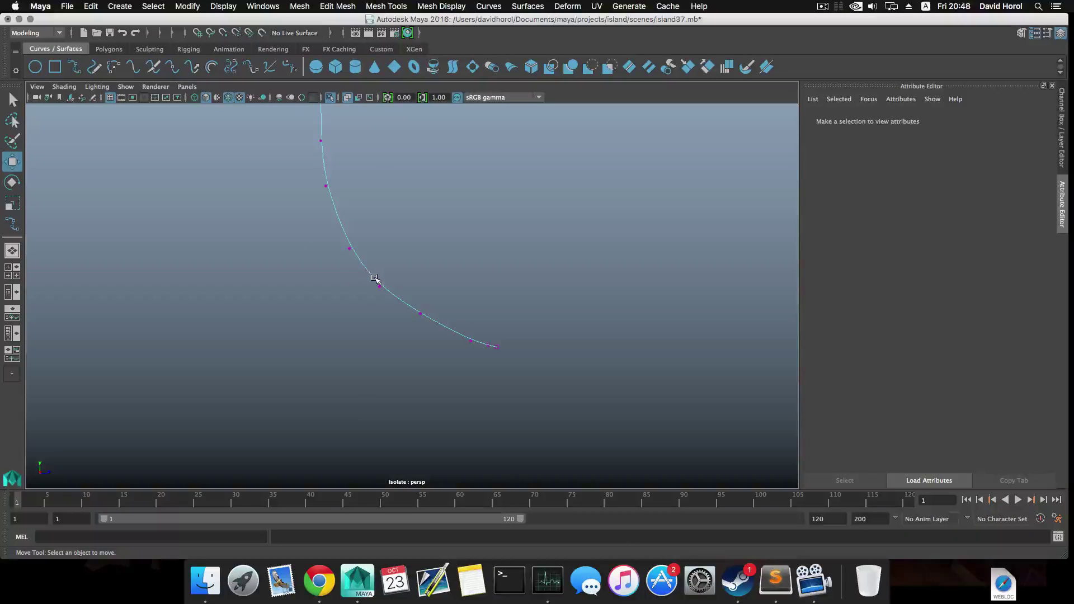
# Move the five lowest control vertices of curve6, cv[0:4], upward and back away from the valves
pyautogui.moveTo(429, 329); pyautogui.dragTo(526, 389)
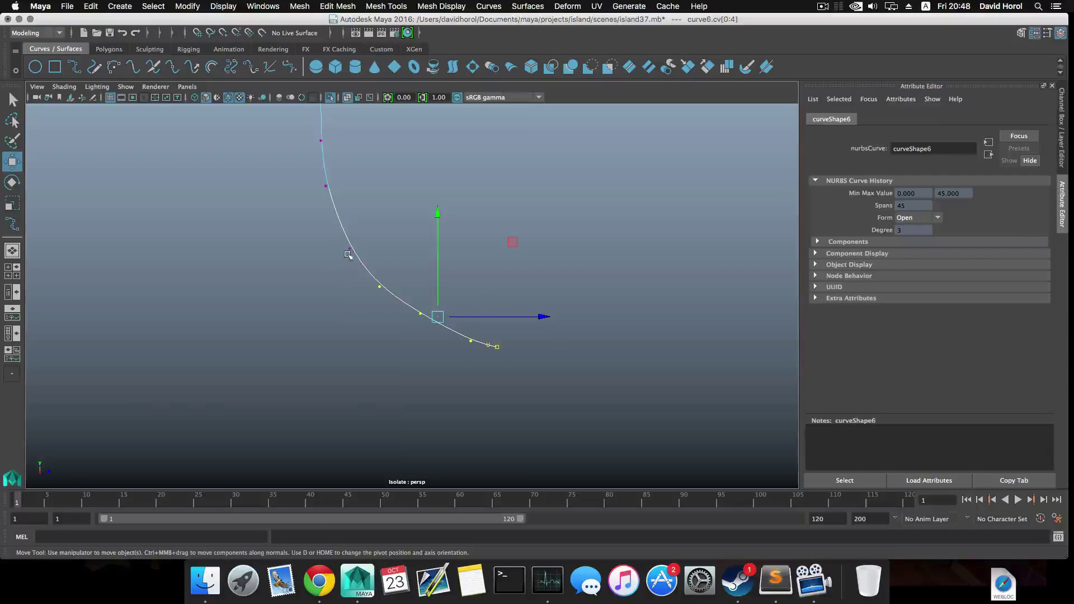
pyautogui.keyDown('alt'); pyautogui.moveTo(348, 255); pyautogui.dragTo(385, 298, button='middle'); pyautogui.keyUp('alt')
pyautogui.moveTo(581, 359); pyautogui.dragTo(447, 343)
pyautogui.moveTo(341, 256); pyautogui.dragTo(338, 165)
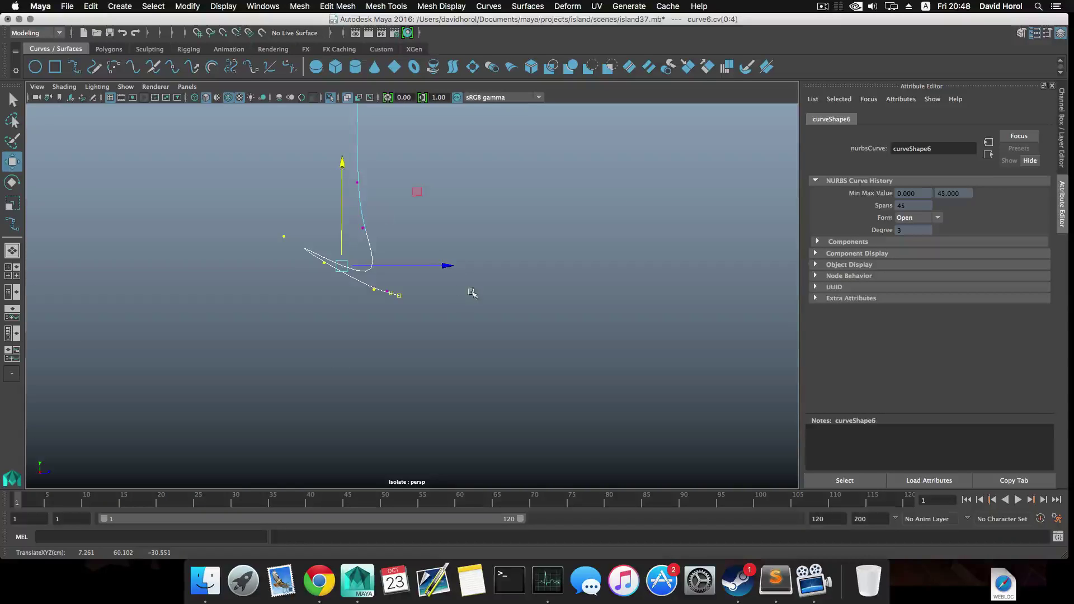
pyautogui.moveTo(448, 263); pyautogui.dragTo(384, 293)
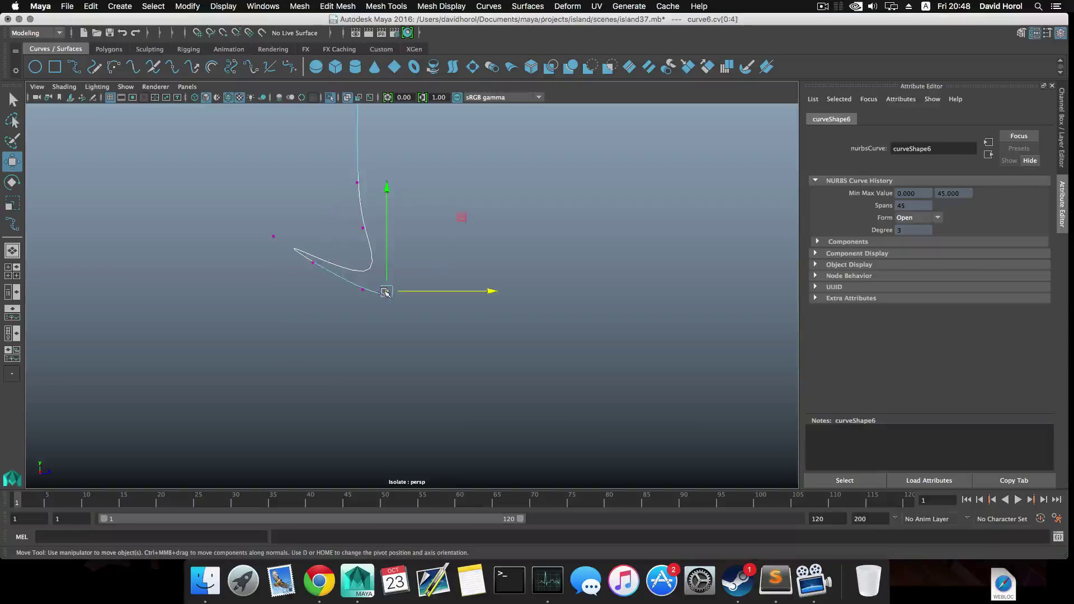
# Raise control vertex cv[5] above the shifted end, and raise the two vertices cv[6:7] along the vertical run
pyautogui.moveTo(388, 248); pyautogui.dragTo(387, 196)
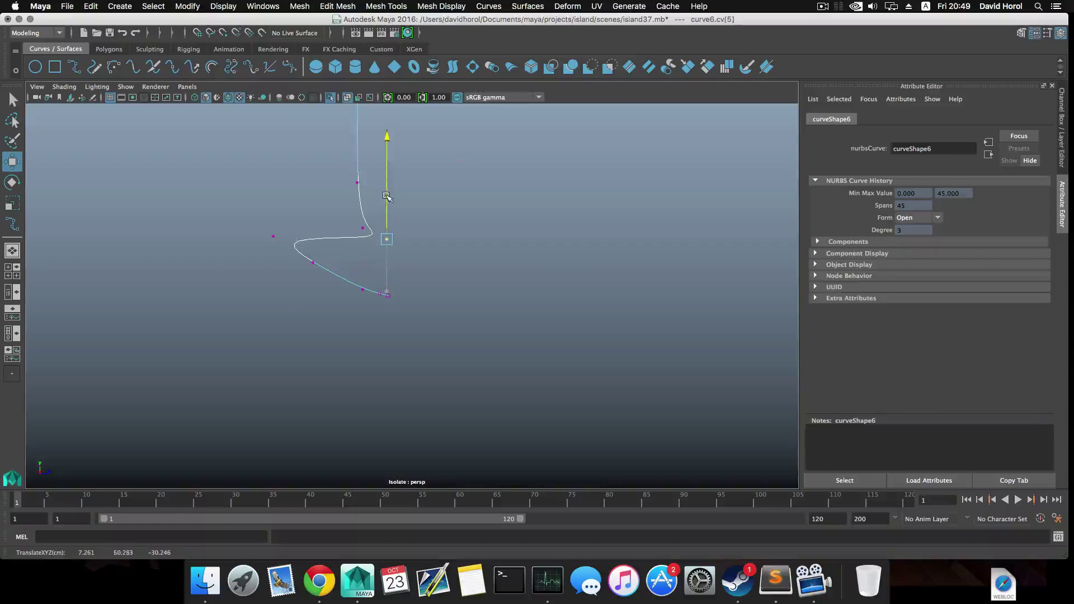
pyautogui.moveTo(323, 178); pyautogui.dragTo(376, 234)
pyautogui.keyDown('alt'); pyautogui.moveTo(358, 153); pyautogui.dragTo(366, 243, button='middle'); pyautogui.keyUp('alt')
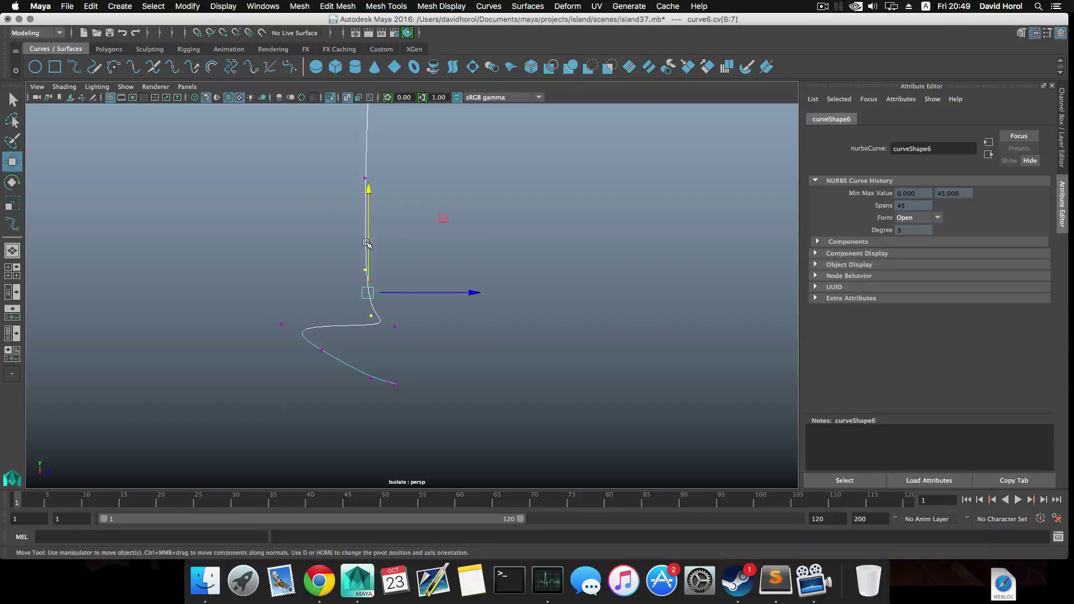
pyautogui.moveTo(369, 242); pyautogui.dragTo(365, 183)
# Raise control vertices cv[6:8] farther up the vertical run, followed by cv[7:9]
pyautogui.moveTo(343, 120); pyautogui.dragTo(395, 271)
pyautogui.keyDown('alt'); pyautogui.moveTo(396, 246); pyautogui.dragTo(395, 307, button='middle'); pyautogui.keyUp('alt')
pyautogui.moveTo(374, 212); pyautogui.dragTo(370, 129)
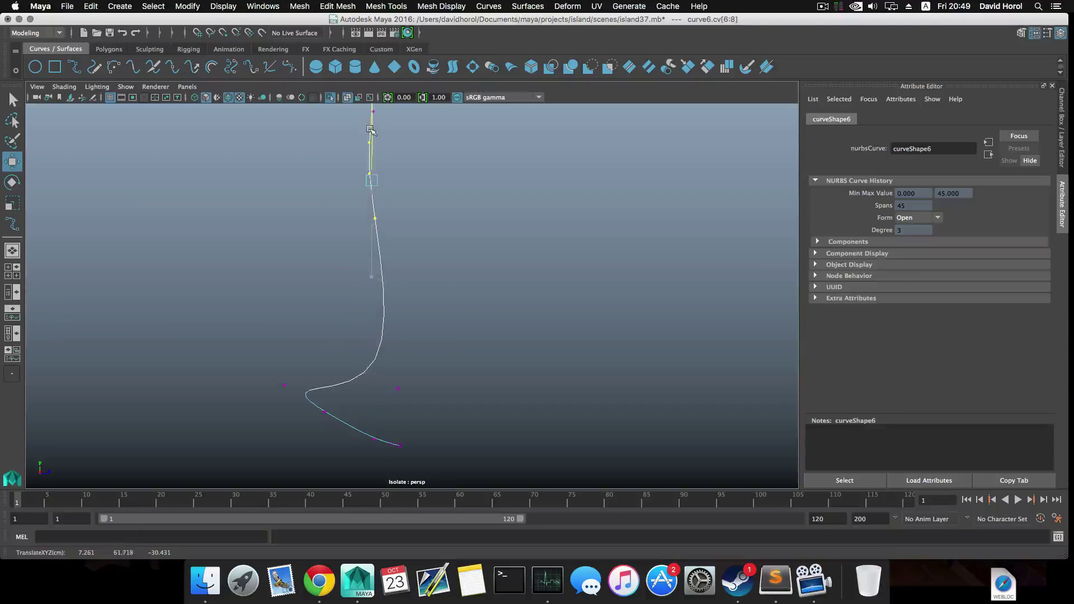
pyautogui.keyDown('alt'); pyautogui.moveTo(385, 167); pyautogui.dragTo(363, 200, button='middle'); pyautogui.keyUp('alt')
pyautogui.press('Right')
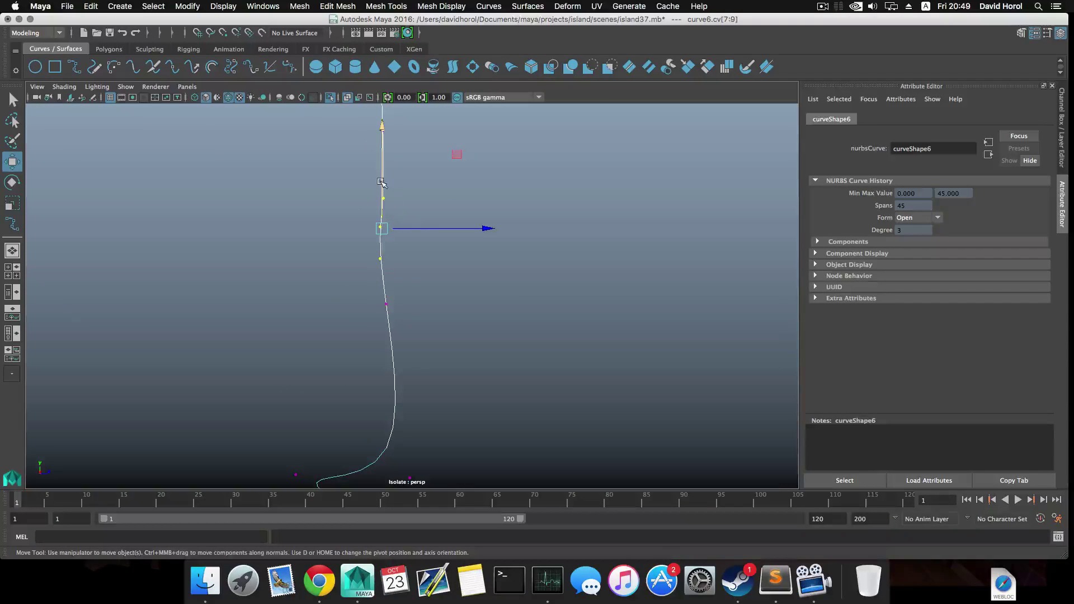
pyautogui.moveTo(380, 184); pyautogui.dragTo(381, 138)
# Extend the selection to control vertices cv[7:10] and raise them together along the curve's vertical run
pyautogui.keyDown('alt'); pyautogui.moveTo(395, 218); pyautogui.dragTo(338, 199); pyautogui.keyUp('alt')
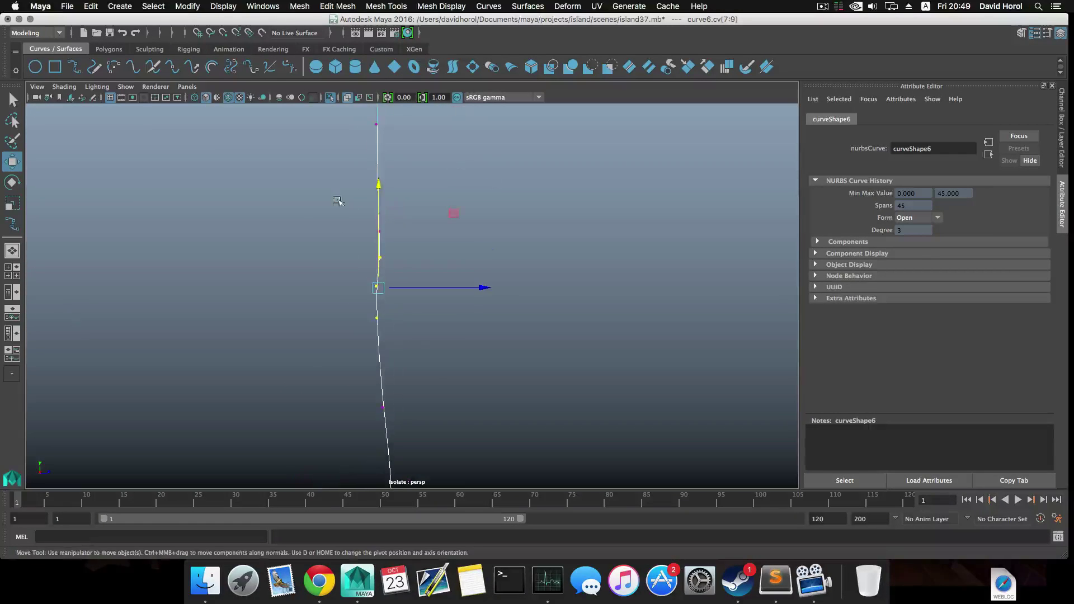
pyautogui.keyDown('shift'); pyautogui.click(377, 317); pyautogui.keyUp('shift')
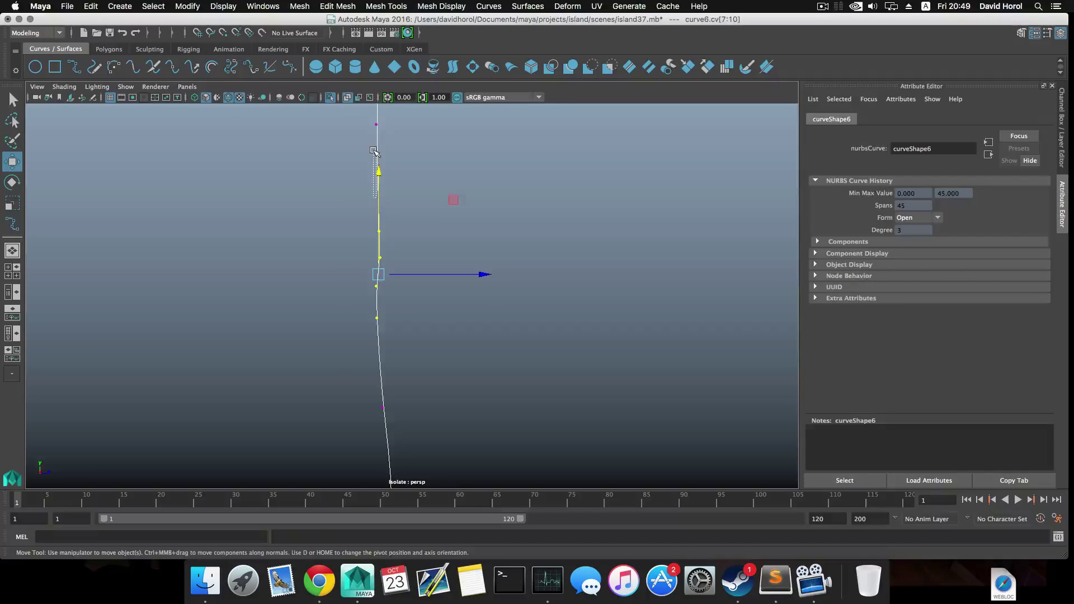
pyautogui.click(371, 182)
pyautogui.hotkey('ctrl', 'z')
pyautogui.moveTo(376, 196); pyautogui.dragTo(377, 126)
pyautogui.moveTo(404, 396)
pyautogui.keyDown('alt'); pyautogui.mouseDown(button='middle')
pyautogui.moveTo(407, 311)
pyautogui.moveTo(420, 384)
pyautogui.mouseUp(button='middle'); pyautogui.keyUp('alt')
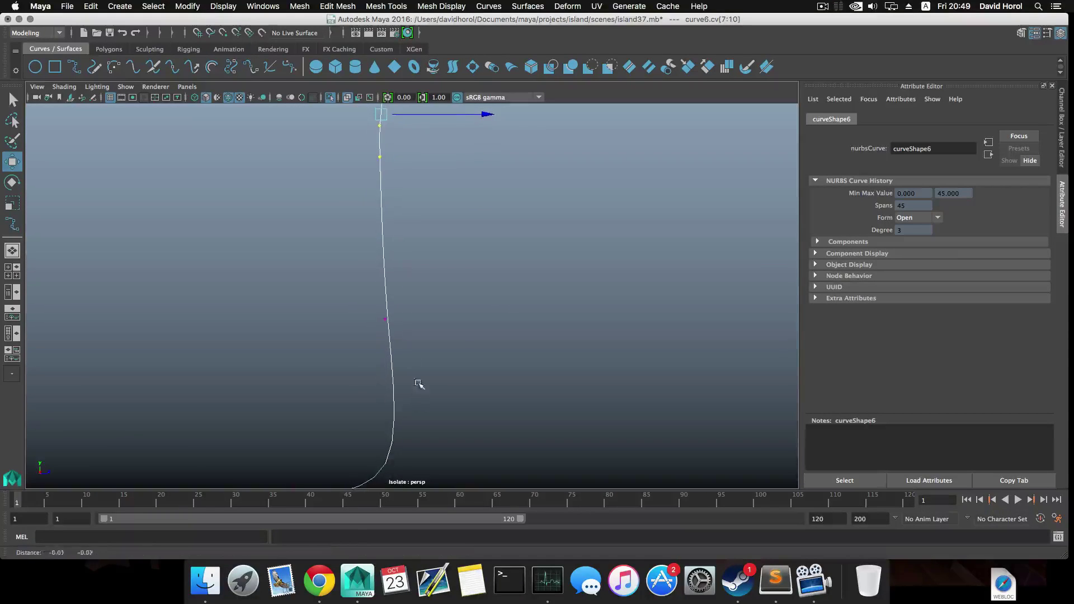
# Raise control vertex cv[6], then cv[5], to smooth the kink above the curve's lower end
pyautogui.moveTo(376, 307); pyautogui.dragTo(416, 364)
pyautogui.moveTo(386, 271); pyautogui.dragTo(385, 164)
pyautogui.keyDown('alt'); pyautogui.moveTo(459, 330); pyautogui.dragTo(470, 149, button='middle'); pyautogui.keyUp('alt')
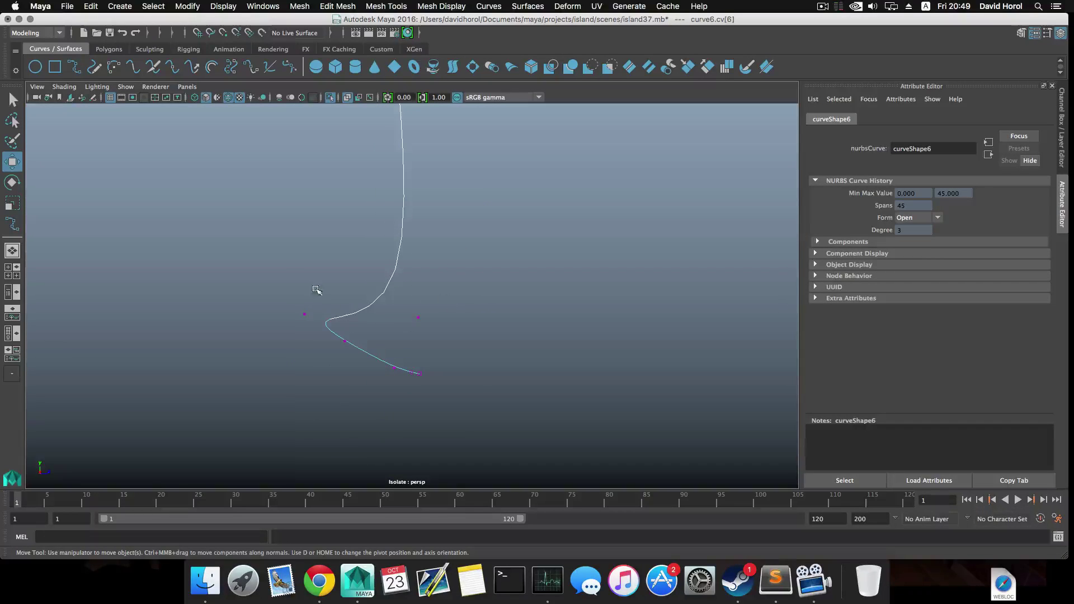
pyautogui.moveTo(292, 291); pyautogui.dragTo(253, 386)
pyautogui.click(418, 317)
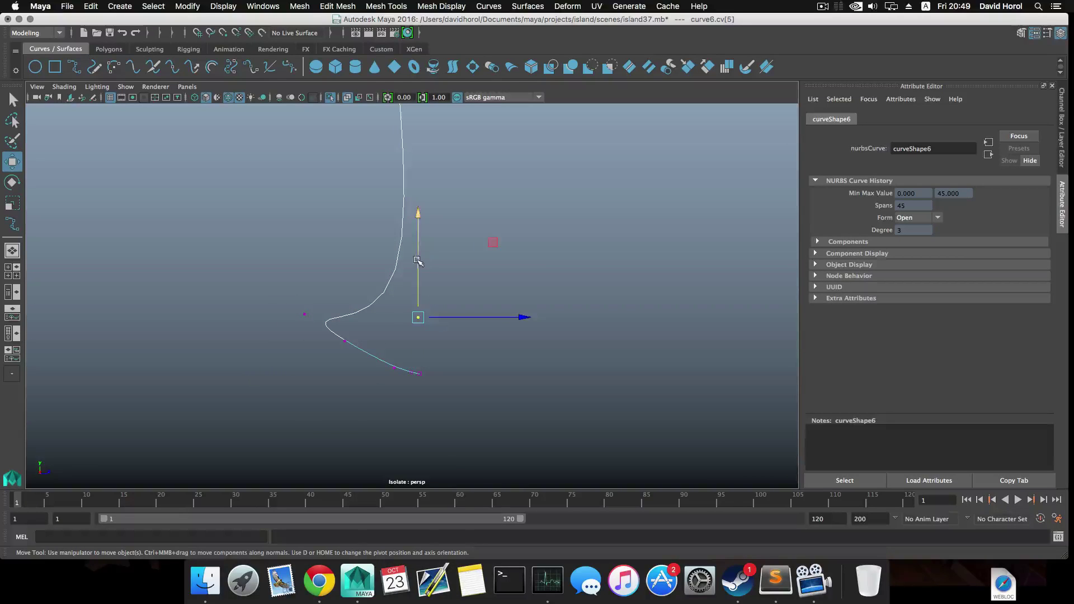
pyautogui.moveTo(418, 260); pyautogui.dragTo(417, 83)
pyautogui.scroll(-4, 416, 199)
pyautogui.keyDown('alt'); pyautogui.moveTo(417, 199); pyautogui.dragTo(414, 255, button='middle'); pyautogui.keyUp('alt')
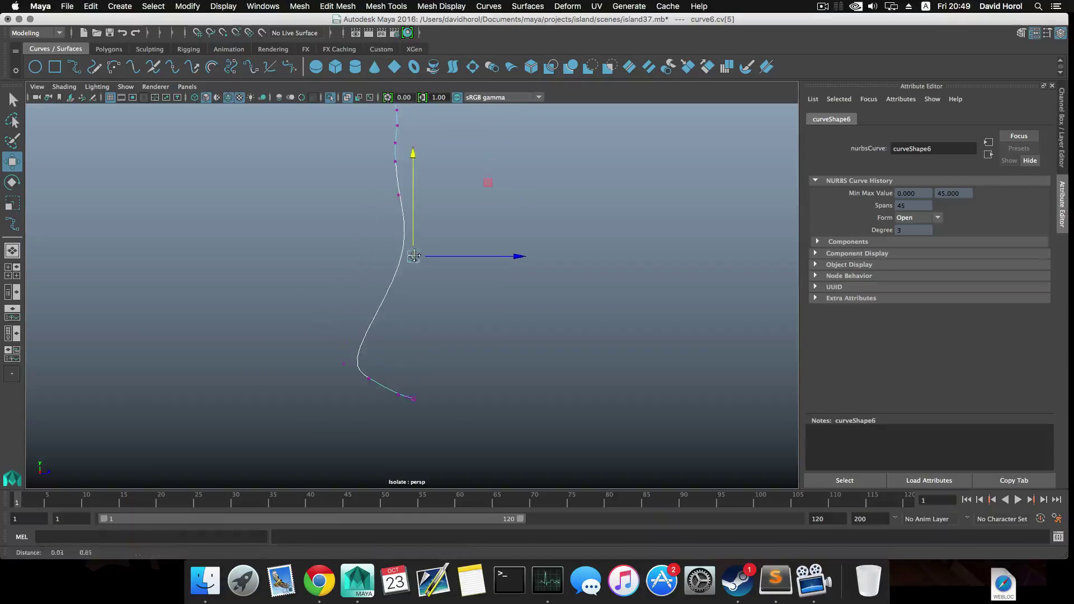
# Raise control vertex cv[5], then shift cv[6] and cv[5] sideways toward the curve's vertical run
pyautogui.moveTo(415, 211); pyautogui.dragTo(412, 184)
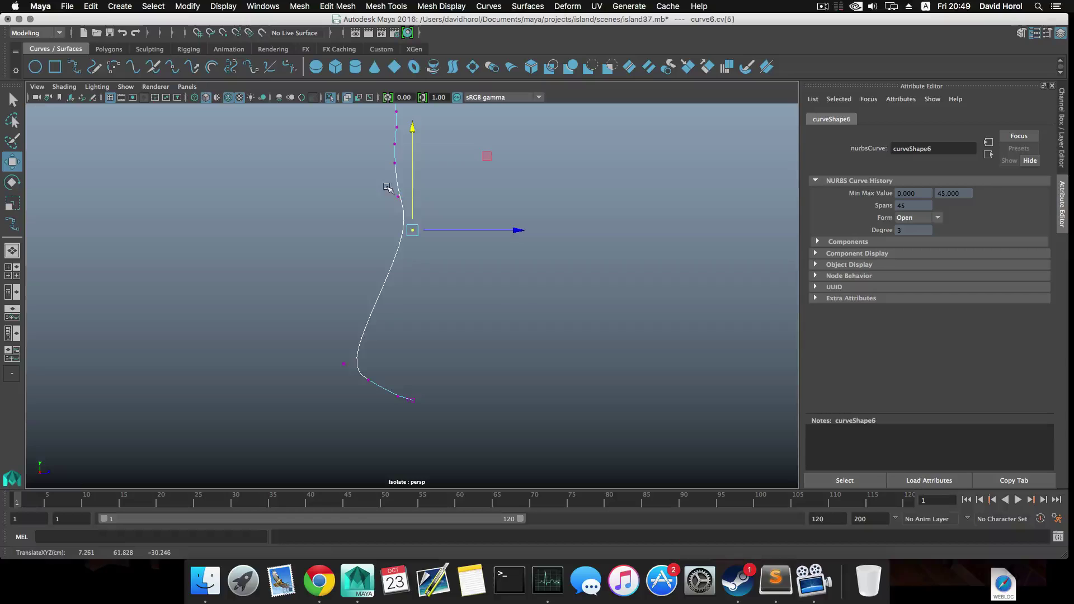
pyautogui.click(397, 195)
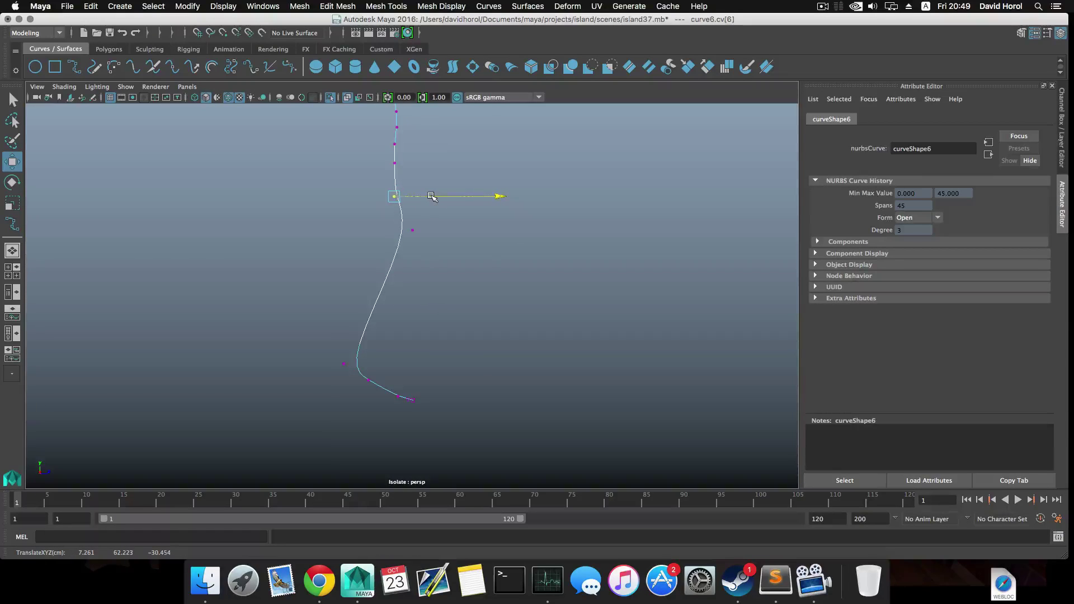
pyautogui.moveTo(424, 219)
pyautogui.mouseDown()
pyautogui.moveTo(402, 252)
pyautogui.moveTo(440, 231)
pyautogui.mouseUp()
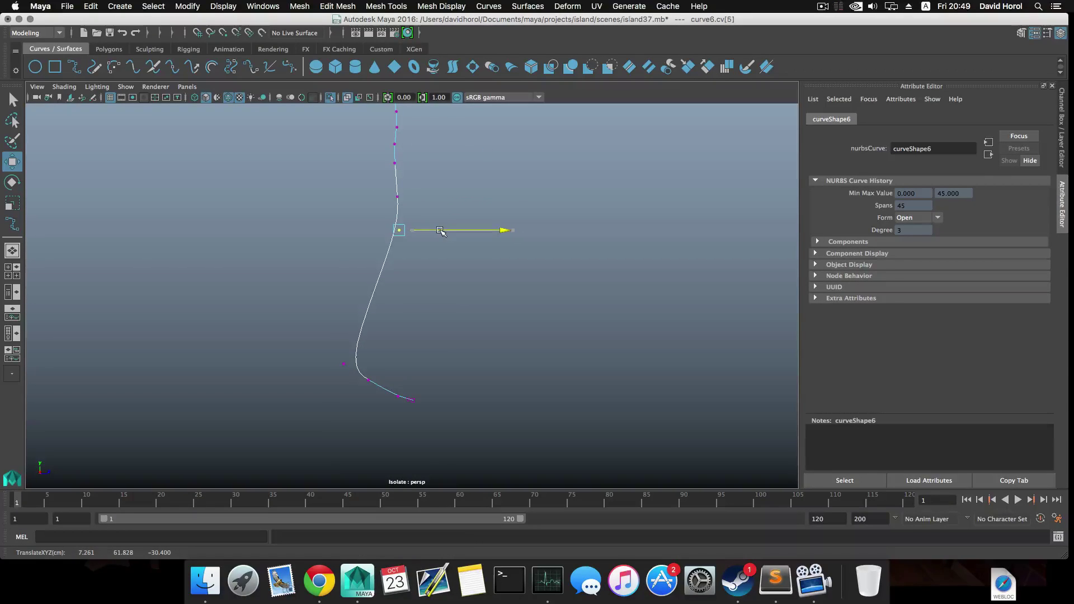
# Shift control vertex cv[4] sideways under the vertical run, then move cv[5:6] sideways to straighten the curve
pyautogui.moveTo(323, 329); pyautogui.dragTo(434, 383)
pyautogui.moveTo(351, 348); pyautogui.dragTo(419, 377)
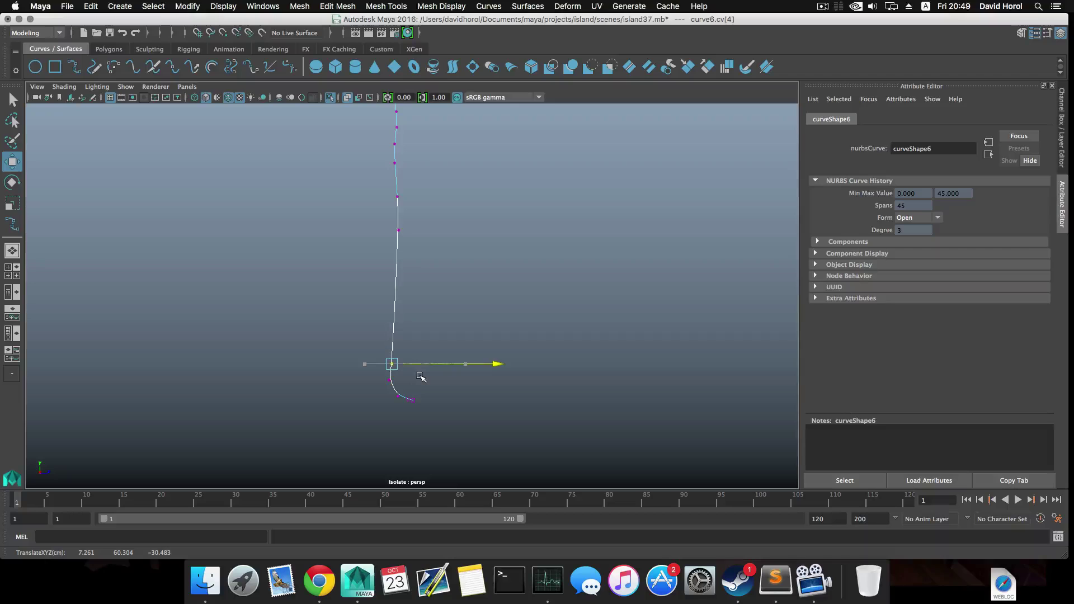
pyautogui.keyDown('alt'); pyautogui.moveTo(407, 315); pyautogui.dragTo(410, 356, button='middle'); pyautogui.keyUp('alt')
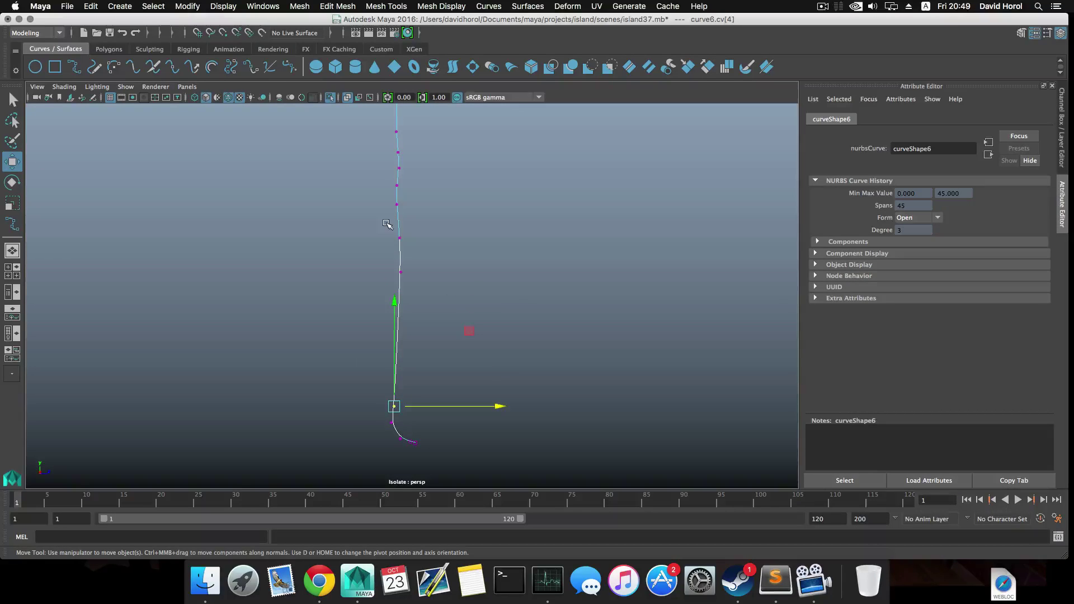
pyautogui.moveTo(417, 290); pyautogui.dragTo(417, 291)
pyautogui.moveTo(424, 255); pyautogui.dragTo(420, 254)
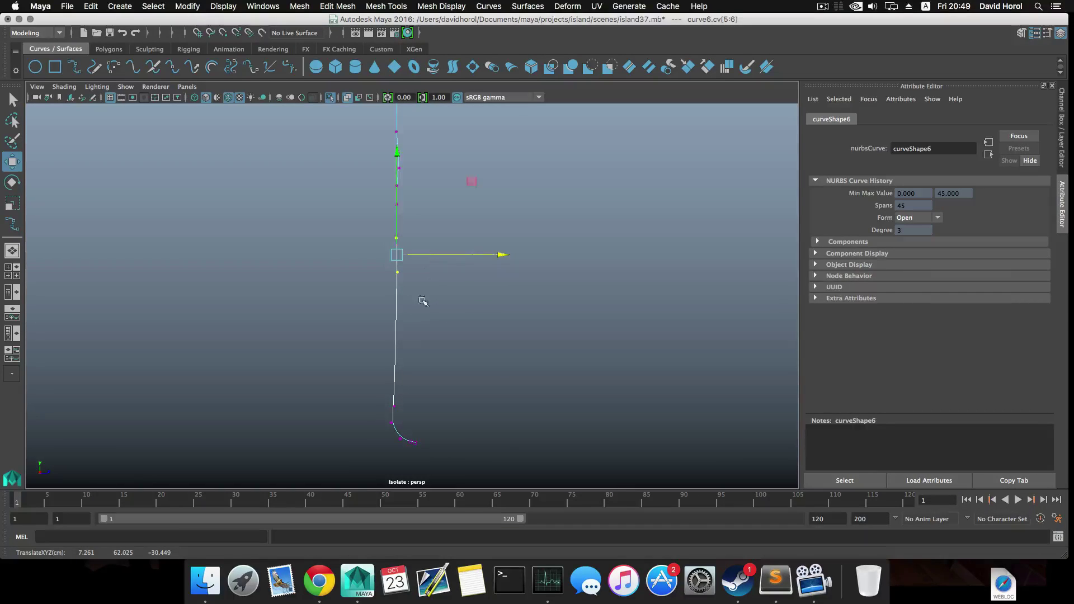
# Show the full scene again and raise the control vertices near the curve's lower end, including cv[3], against the existing pipe
pyautogui.keyDown('alt'); pyautogui.moveTo(443, 350); pyautogui.dragTo(437, 288, button='middle'); pyautogui.keyUp('alt')
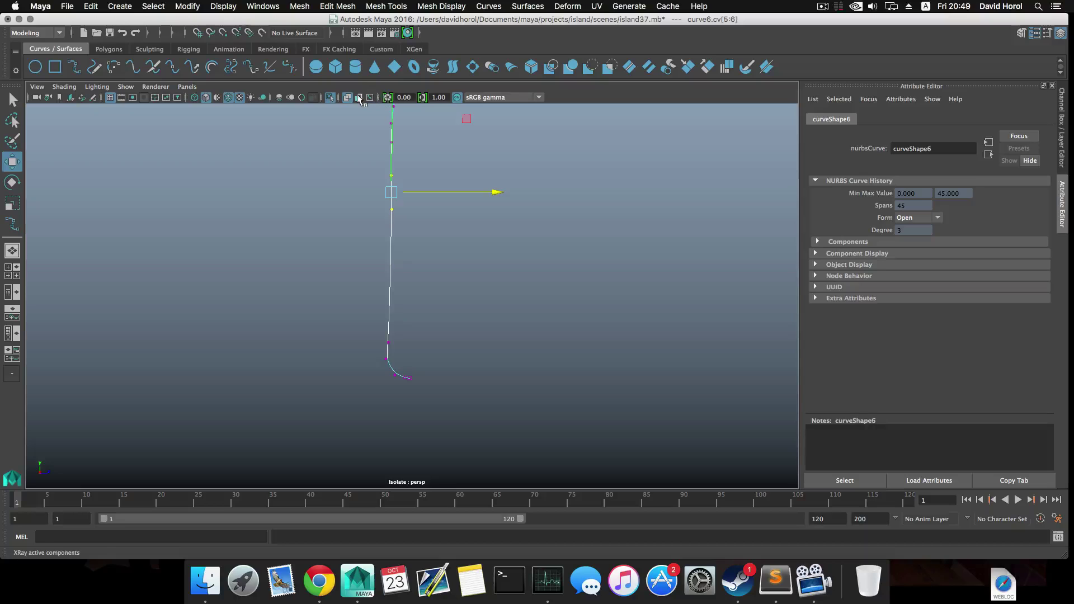
pyautogui.click(330, 97)
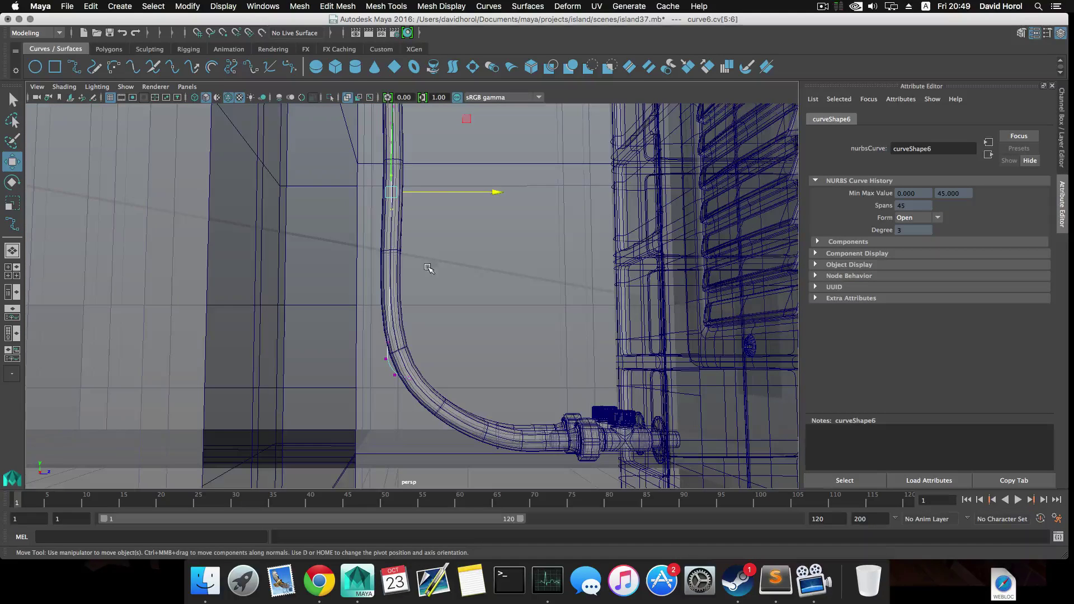
pyautogui.keyDown('alt'); pyautogui.moveTo(426, 263); pyautogui.dragTo(430, 243); pyautogui.keyUp('alt')
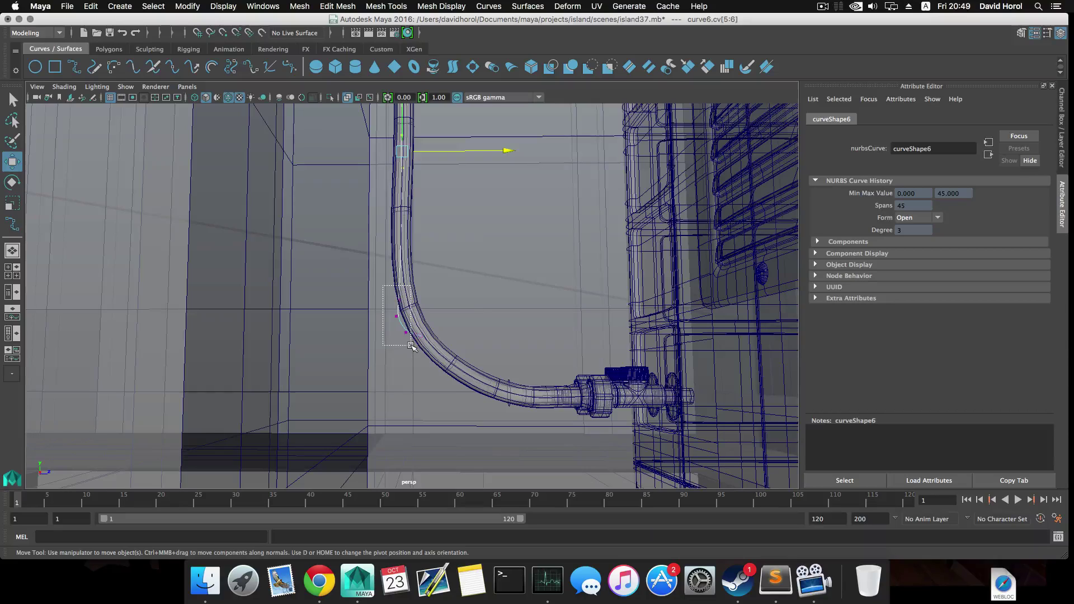
pyautogui.moveTo(411, 346); pyautogui.dragTo(411, 338)
pyautogui.moveTo(402, 261); pyautogui.dragTo(399, 191)
pyautogui.moveTo(387, 285); pyautogui.dragTo(405, 307)
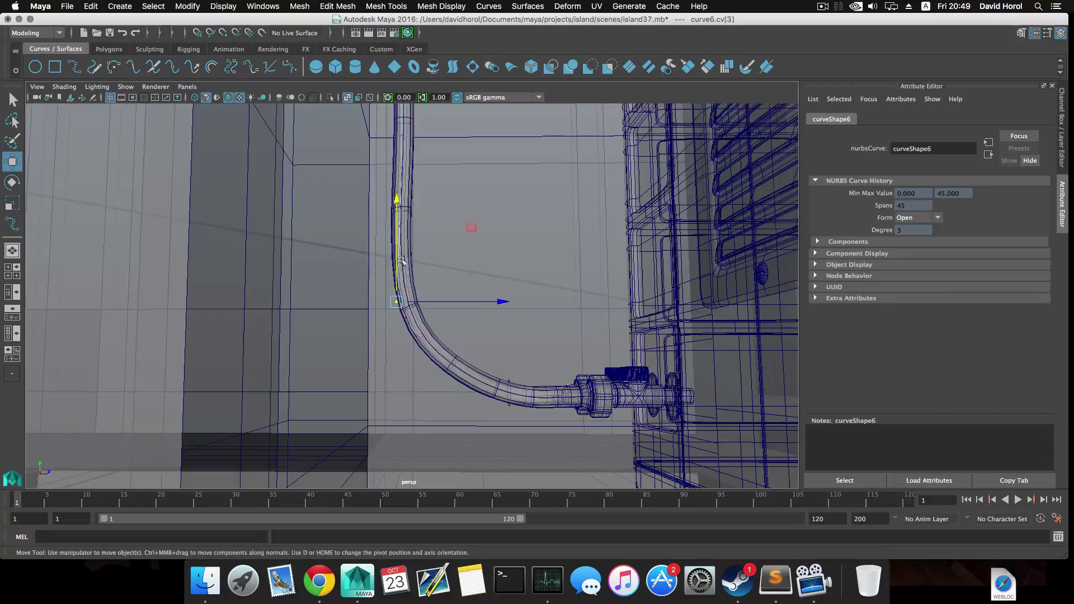
pyautogui.moveTo(397, 260); pyautogui.dragTo(436, 270)
# Adjust the vertices at the curve's lower end, raising the one next to the end point along the pipe's bend
pyautogui.click(400, 229)
pyautogui.moveTo(394, 307); pyautogui.dragTo(431, 321)
pyautogui.click(417, 336)
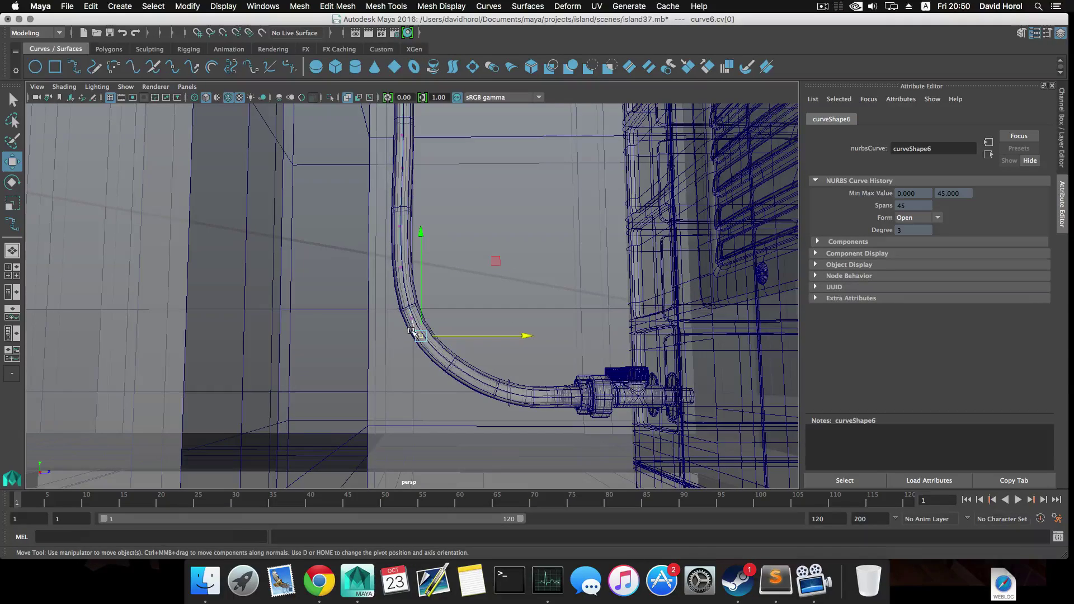
pyautogui.press('q')
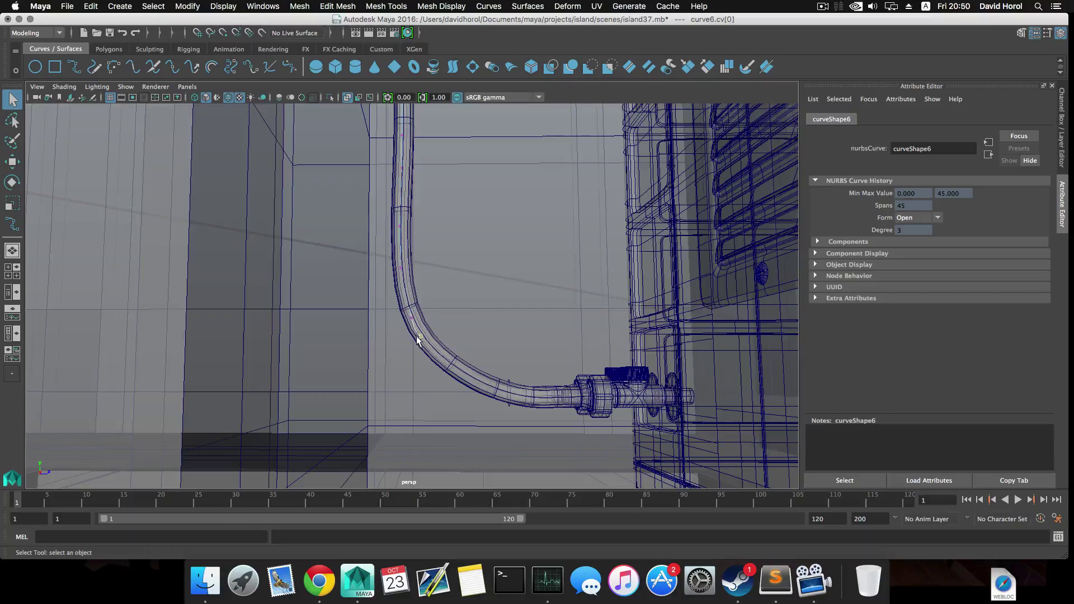
pyautogui.click(414, 337)
pyautogui.press('super+z')
pyautogui.press('super+z')
pyautogui.press('w')
pyautogui.moveTo(415, 334); pyautogui.dragTo(415, 302)
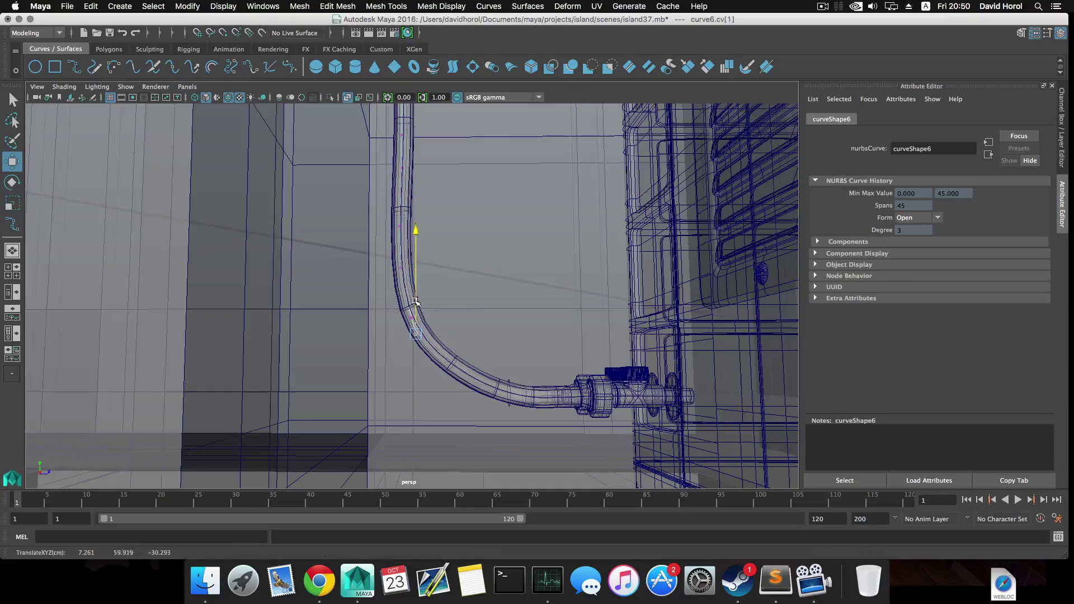
# Raise control vertex cv[2] and shift it sideways to follow the pipe's bend
pyautogui.click(415, 324)
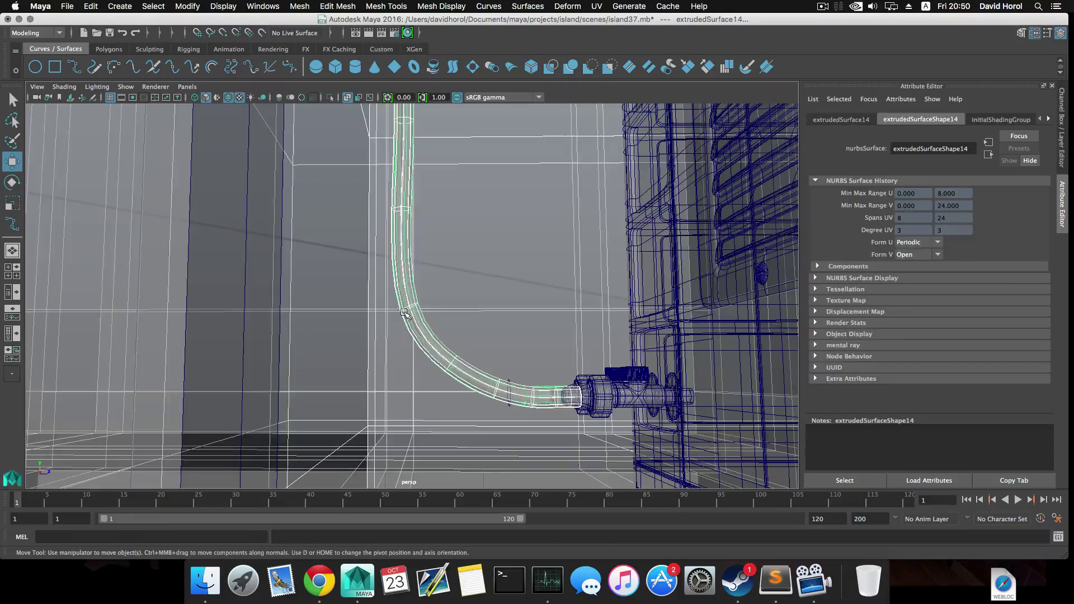
pyautogui.press('super+z')
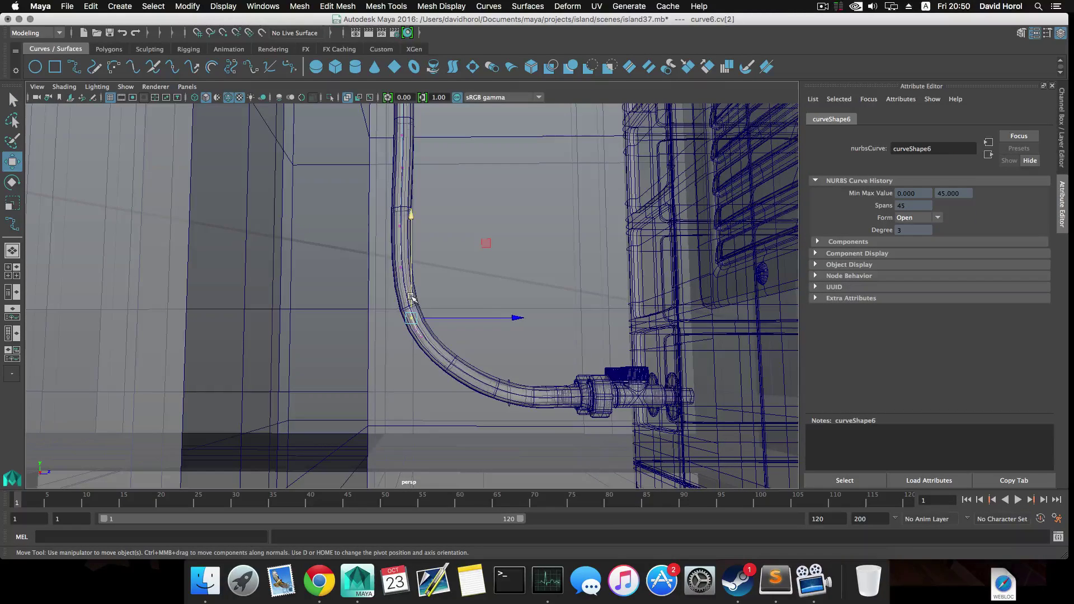
pyautogui.moveTo(412, 297); pyautogui.dragTo(411, 287)
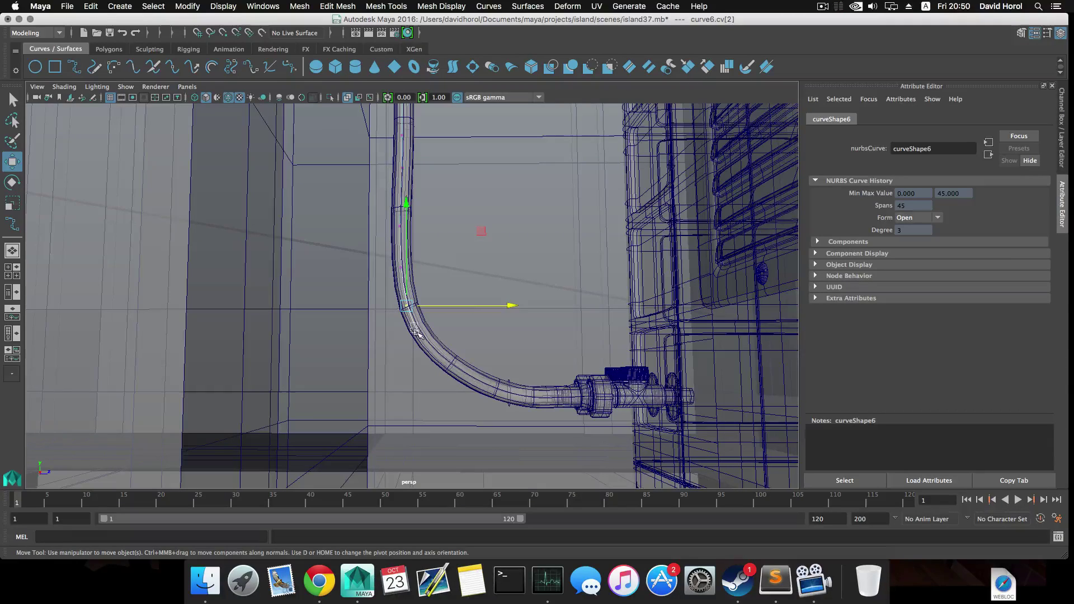
pyautogui.click(416, 330)
pyautogui.moveTo(414, 305)
pyautogui.mouseDown()
pyautogui.moveTo(438, 325)
pyautogui.moveTo(408, 308)
pyautogui.moveTo(406, 286)
pyautogui.moveTo(414, 309)
pyautogui.mouseUp()
pyautogui.keyDown('alt'); pyautogui.moveTo(416, 287); pyautogui.dragTo(414, 311, button='middle'); pyautogui.keyUp('alt')
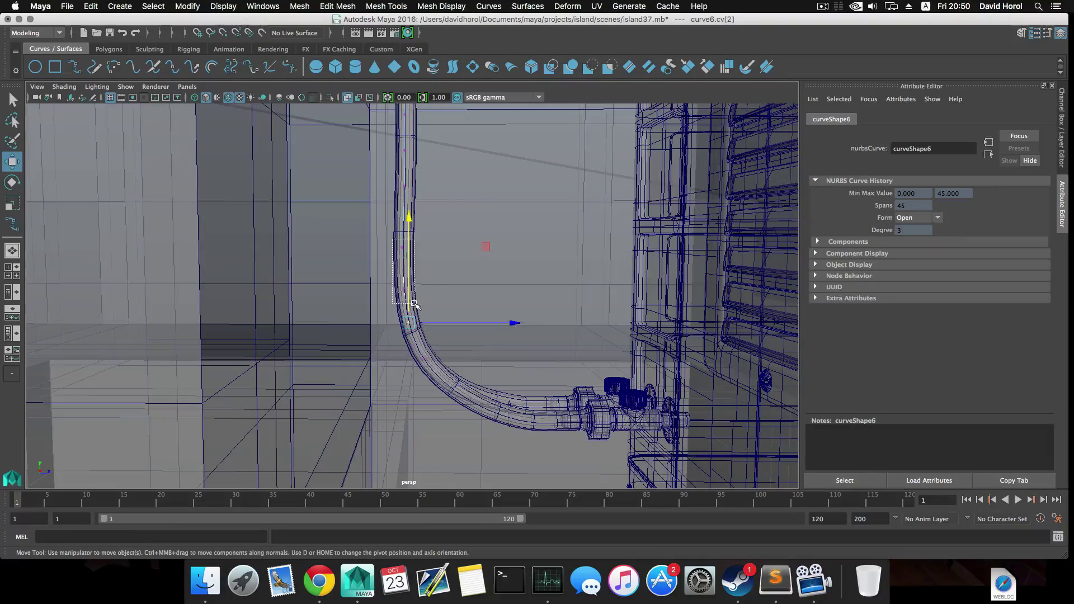
# Fine-tune control vertices cv[3:4], cv[2] and cv[1] so the curve's lower end flows smoothly into the pipe's bend
pyautogui.moveTo(415, 305); pyautogui.dragTo(427, 270)
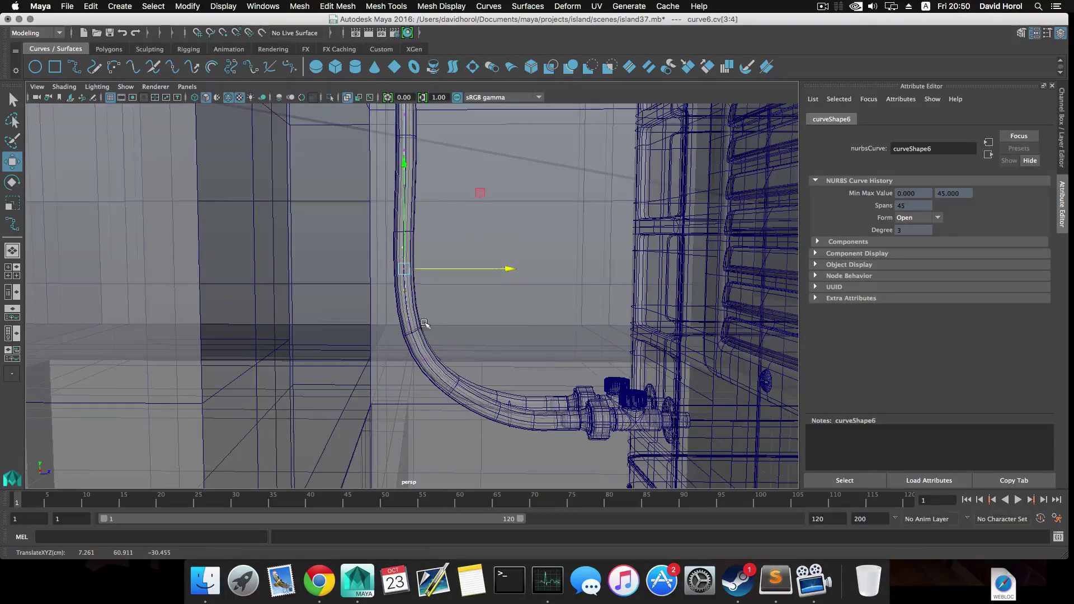
pyautogui.keyDown('alt'); pyautogui.moveTo(424, 324); pyautogui.dragTo(424, 309); pyautogui.keyUp('alt')
pyautogui.keyDown('alt'); pyautogui.moveTo(427, 335); pyautogui.dragTo(426, 311, button='middle'); pyautogui.keyUp('alt')
pyautogui.moveTo(400, 288); pyautogui.dragTo(406, 267)
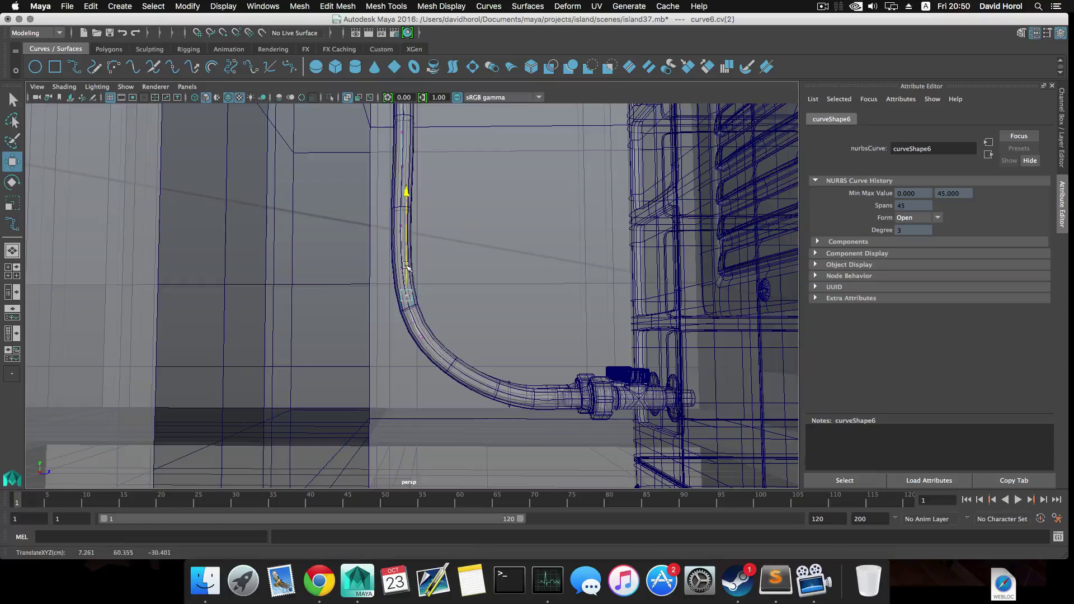
pyautogui.click(413, 323)
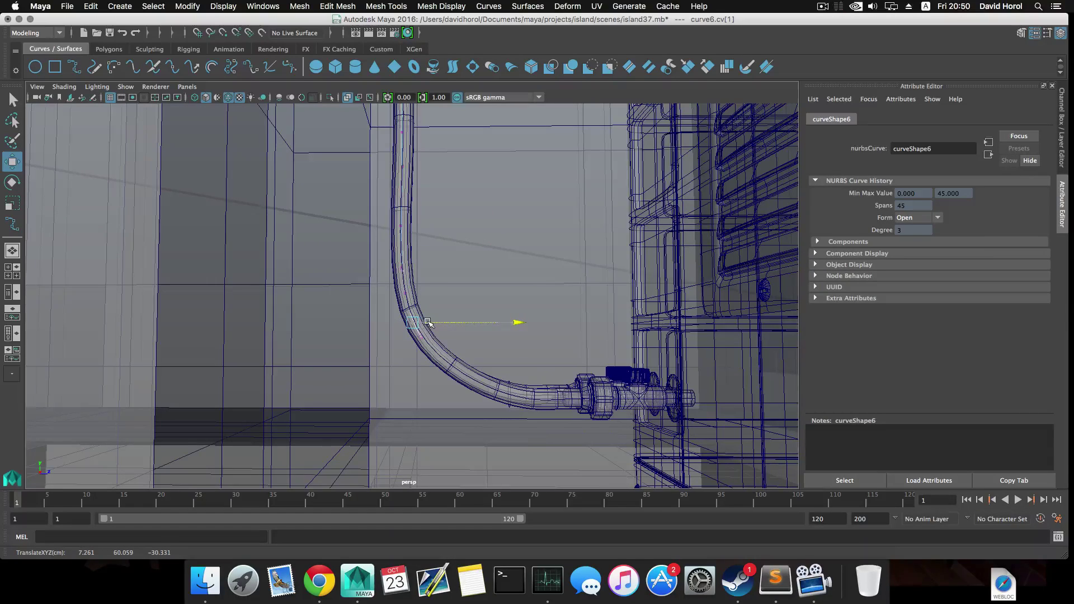
# Select the curve's end vertex cv[0] together with the NURBS profile circle near the lower valves
pyautogui.moveTo(436, 337); pyautogui.dragTo(482, 403)
pyautogui.click(502, 359)
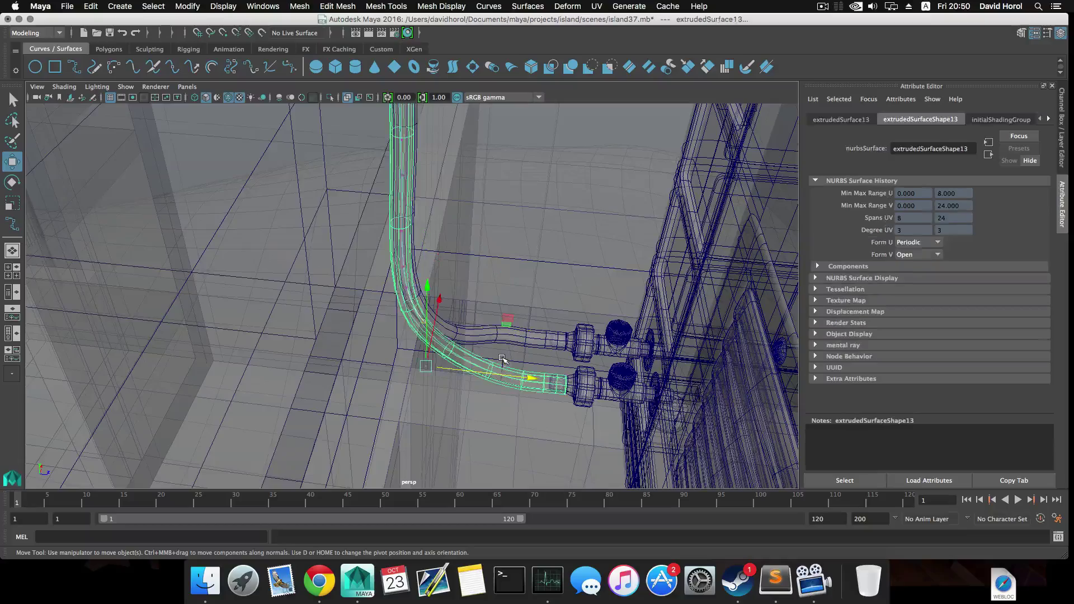
pyautogui.press('super+z')
pyautogui.keyDown('alt'); pyautogui.moveTo(500, 361); pyautogui.dragTo(518, 378); pyautogui.keyUp('alt')
pyautogui.keyDown('alt'); pyautogui.moveTo(528, 374); pyautogui.dragTo(445, 361, button='middle'); pyautogui.keyUp('alt')
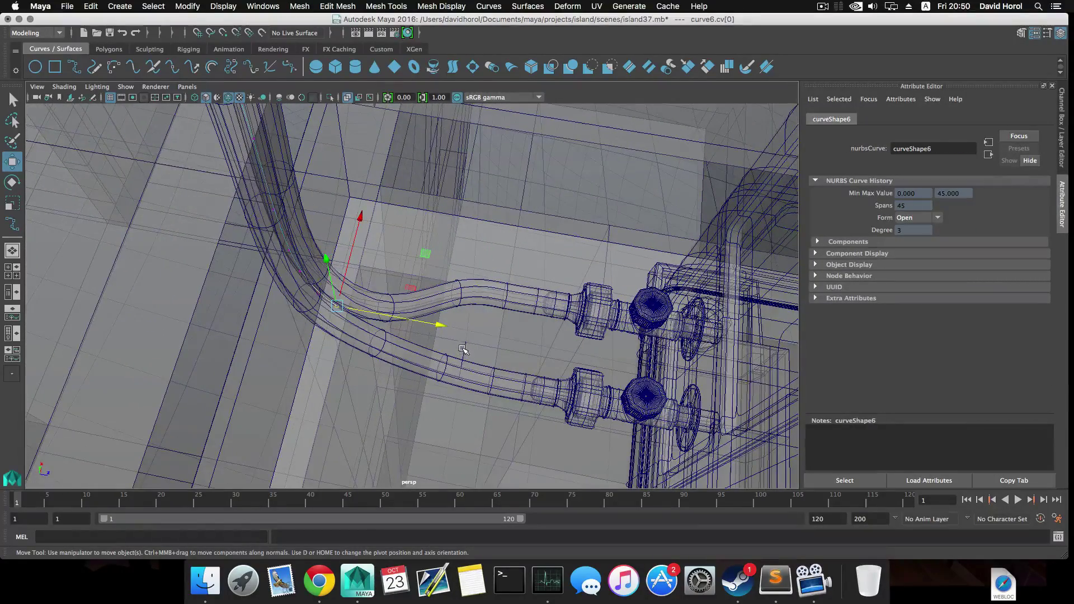
pyautogui.click(467, 367)
# Isolate the profile circle with the path curve and snap the circle onto the curve's lower end point
pyautogui.keyDown('alt'); pyautogui.moveTo(428, 386); pyautogui.dragTo(395, 303); pyautogui.keyUp('alt')
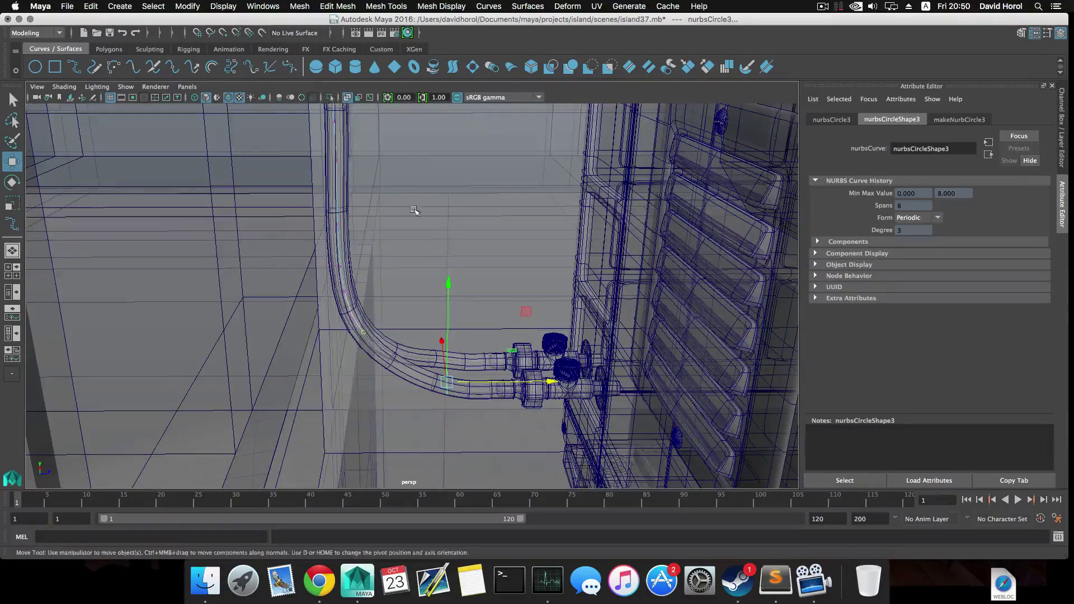
pyautogui.keyDown('alt'); pyautogui.moveTo(412, 209); pyautogui.dragTo(353, 324); pyautogui.keyUp('alt')
pyautogui.keyDown('alt'); pyautogui.moveTo(352, 324); pyautogui.dragTo(706, 414, button='right'); pyautogui.keyUp('alt')
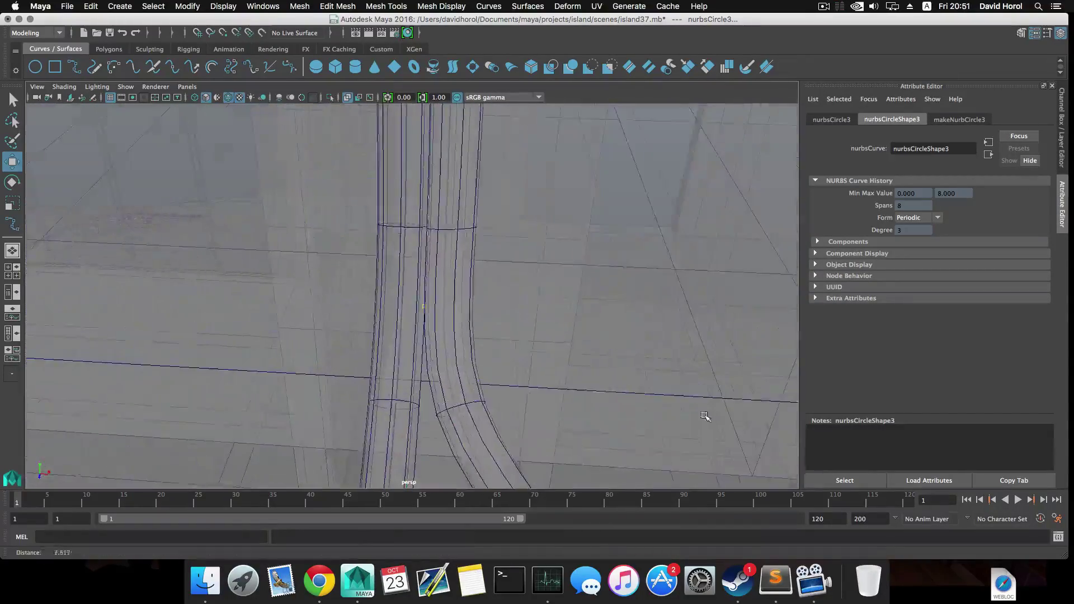
pyautogui.keyDown('alt'); pyautogui.moveTo(706, 415); pyautogui.dragTo(468, 342); pyautogui.keyUp('alt')
pyautogui.keyDown('alt'); pyautogui.moveTo(370, 330); pyautogui.dragTo(350, 324, button='right'); pyautogui.keyUp('alt')
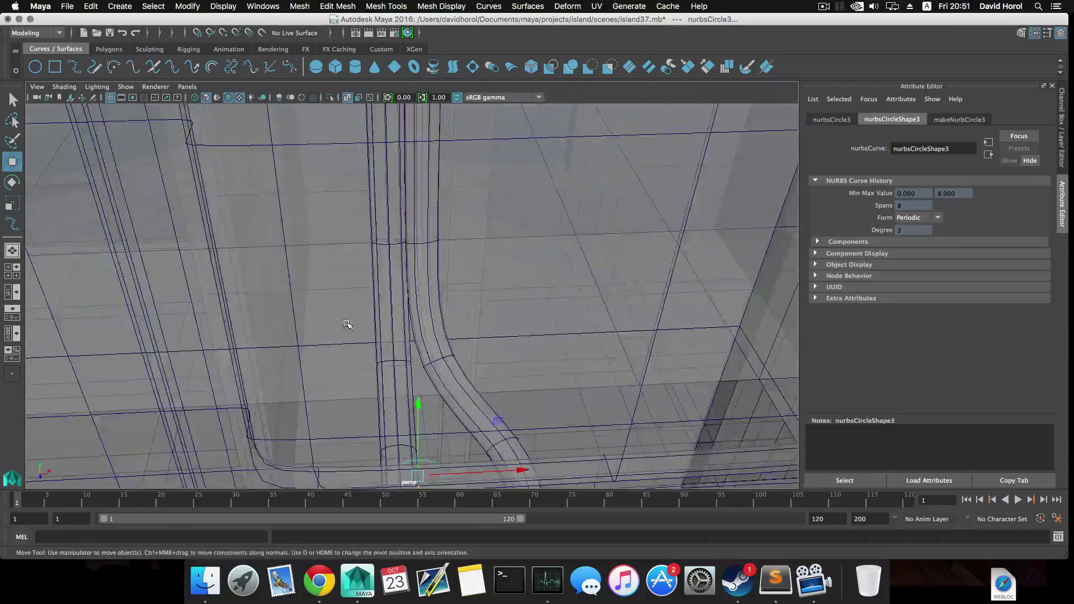
pyautogui.keyDown('alt'); pyautogui.moveTo(350, 324); pyautogui.dragTo(468, 312); pyautogui.keyUp('alt')
pyautogui.keyDown('alt'); pyautogui.moveTo(468, 311); pyautogui.dragTo(358, 260, button='right'); pyautogui.keyUp('alt')
pyautogui.click(328, 98)
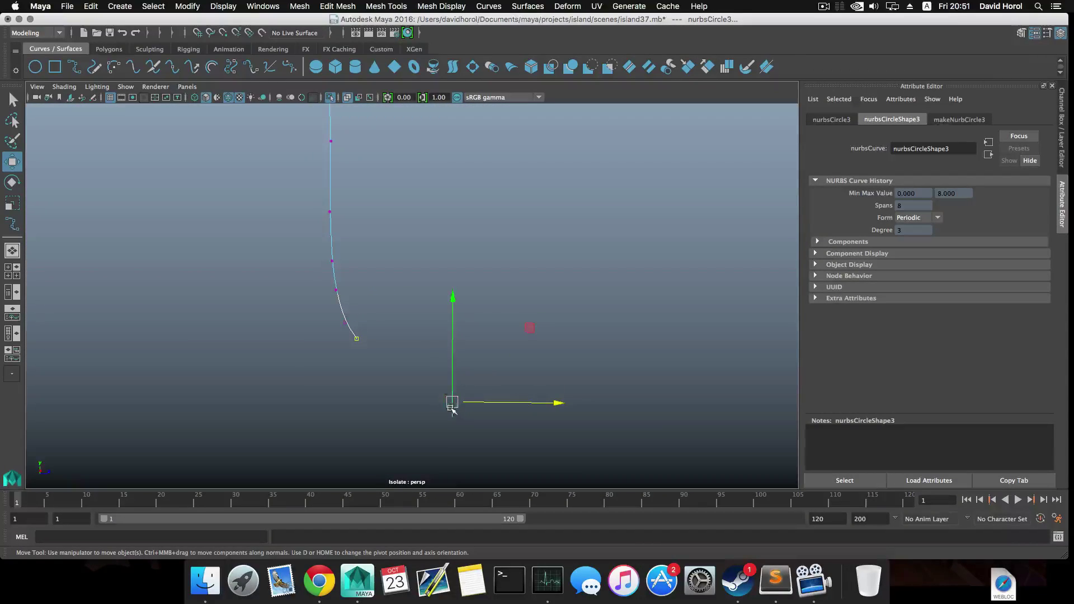
pyautogui.moveTo(452, 410); pyautogui.dragTo(394, 351)
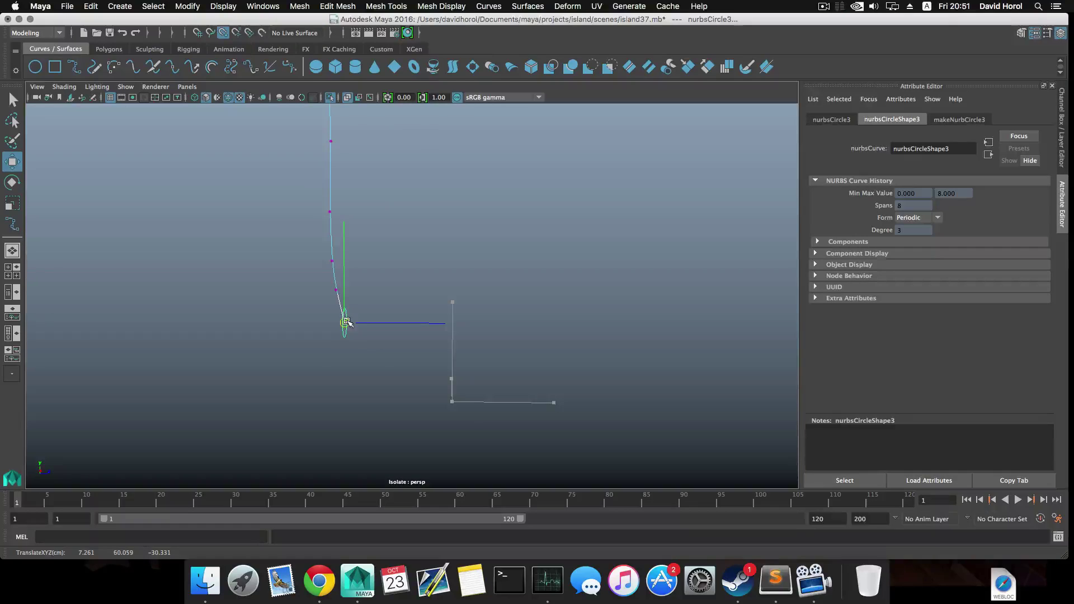
pyautogui.press('z')
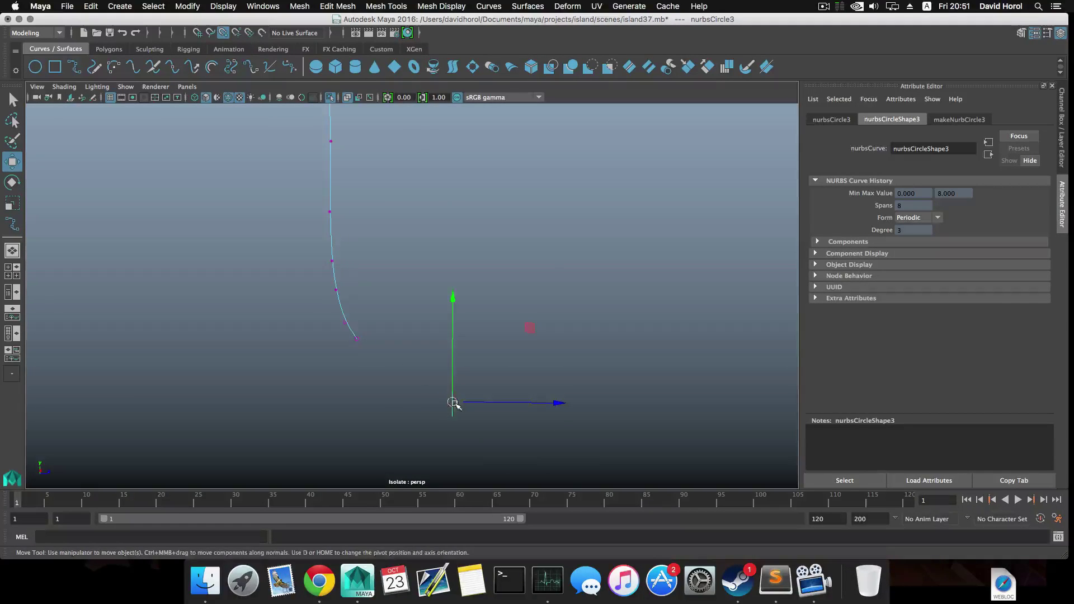
pyautogui.moveTo(452, 398); pyautogui.dragTo(372, 342)
# Rotate the profile circle so that it lies across the direction of the curve's lower end
pyautogui.keyDown('alt'); pyautogui.moveTo(385, 380); pyautogui.dragTo(414, 363); pyautogui.keyUp('alt')
pyautogui.press('e')
pyautogui.moveTo(386, 246); pyautogui.dragTo(264, 336)
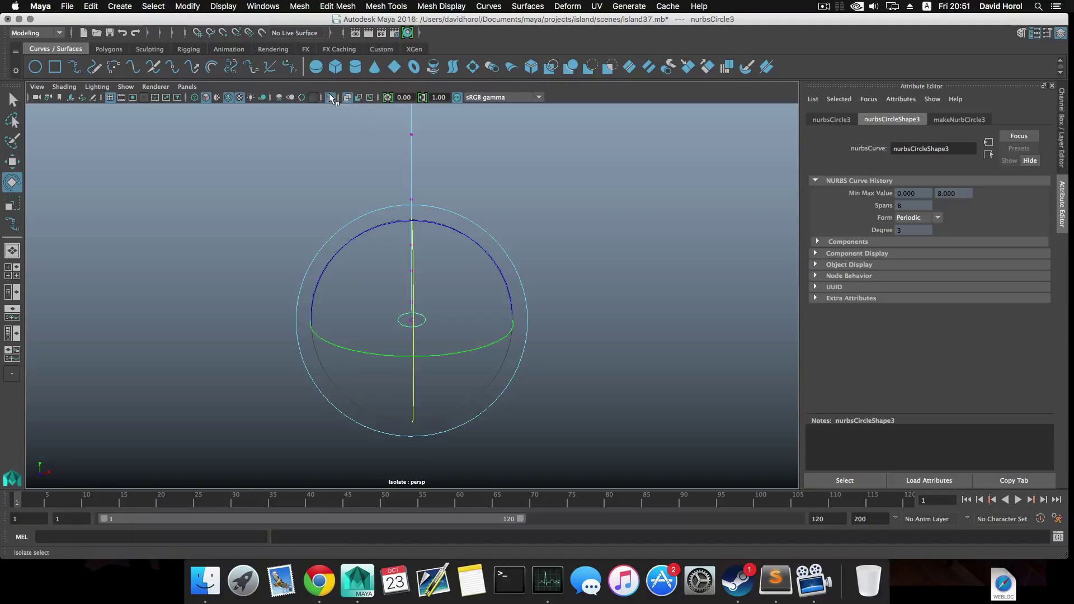
pyautogui.click(544, 273)
pyautogui.click(424, 317)
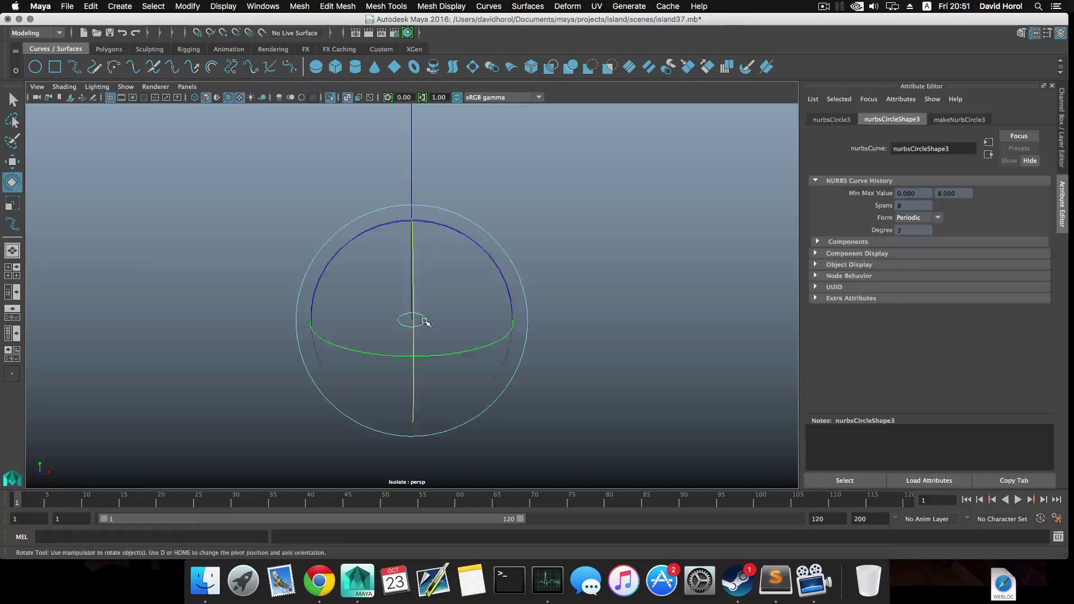
# Show the full scene again and scale up the profile circle until it encloses both pipes
pyautogui.click(329, 97)
pyautogui.scroll(5, 423, 318)
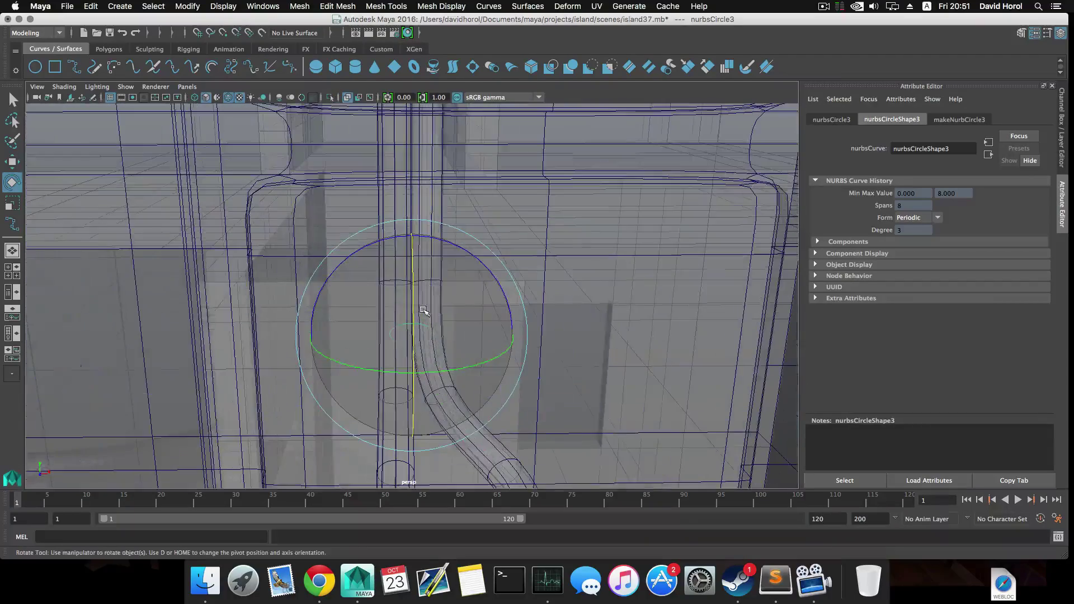
pyautogui.press('r')
pyautogui.moveTo(410, 333); pyautogui.dragTo(442, 338)
# Examine the profile circle's tilt and size around the two pipes from the side and the front
pyautogui.keyDown('alt'); pyautogui.moveTo(354, 331); pyautogui.dragTo(383, 312); pyautogui.keyUp('alt')
pyautogui.press('e')
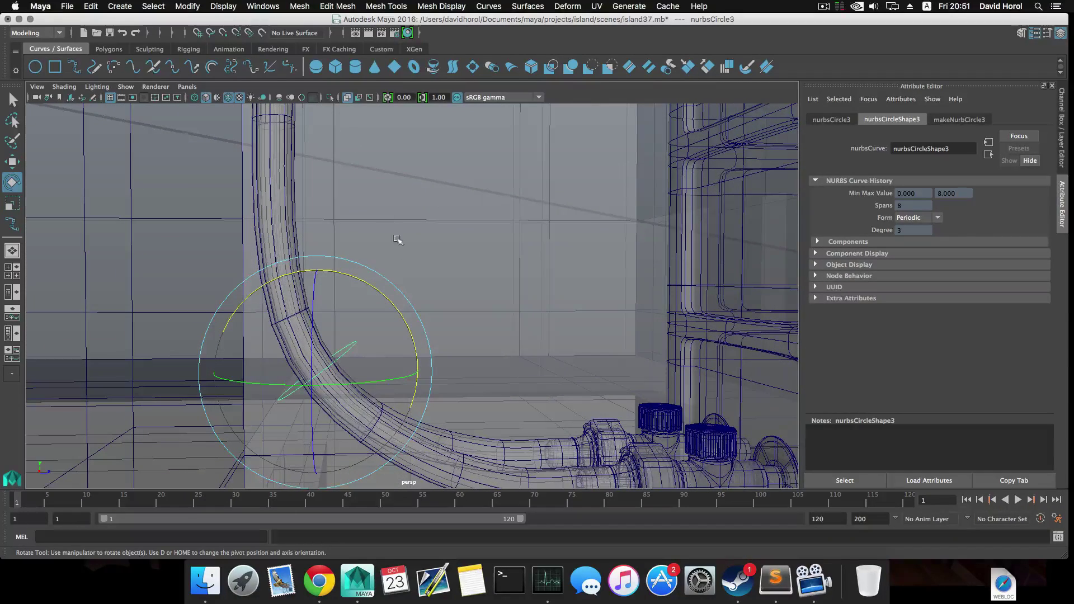
pyautogui.moveTo(397, 240)
pyautogui.keyDown('alt'); pyautogui.mouseDown()
pyautogui.moveTo(287, 257)
pyautogui.moveTo(397, 249)
pyautogui.mouseUp(); pyautogui.keyUp('alt')
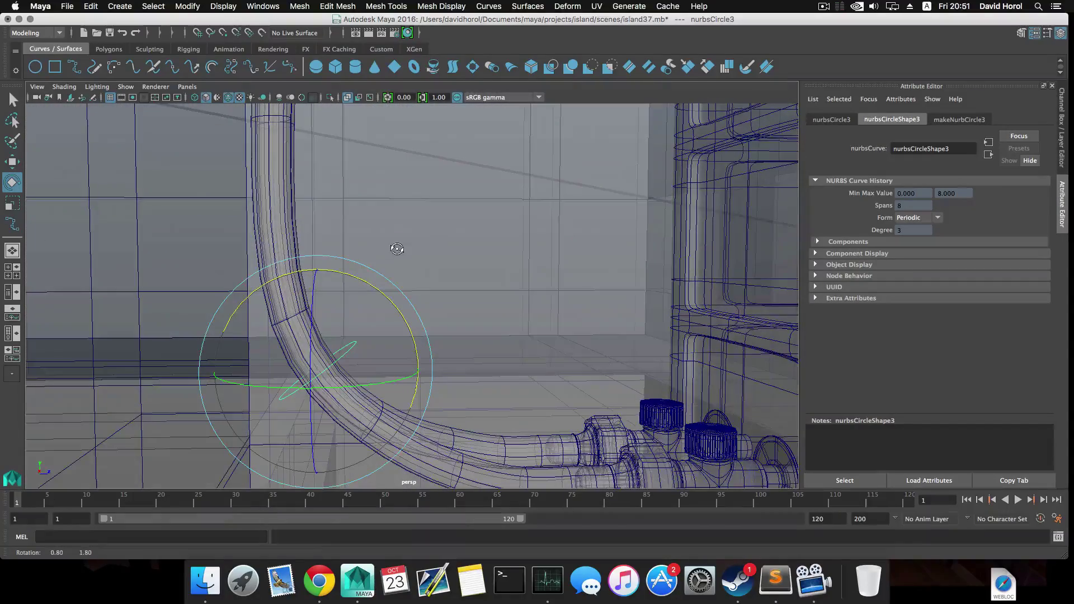
pyautogui.keyDown('alt'); pyautogui.moveTo(314, 320); pyautogui.dragTo(340, 288, button='middle'); pyautogui.keyUp('alt')
pyautogui.keyDown('alt'); pyautogui.moveTo(340, 287); pyautogui.dragTo(384, 311, button='right'); pyautogui.keyUp('alt')
pyautogui.keyDown('alt'); pyautogui.moveTo(383, 311); pyautogui.dragTo(411, 312, button='middle'); pyautogui.keyUp('alt')
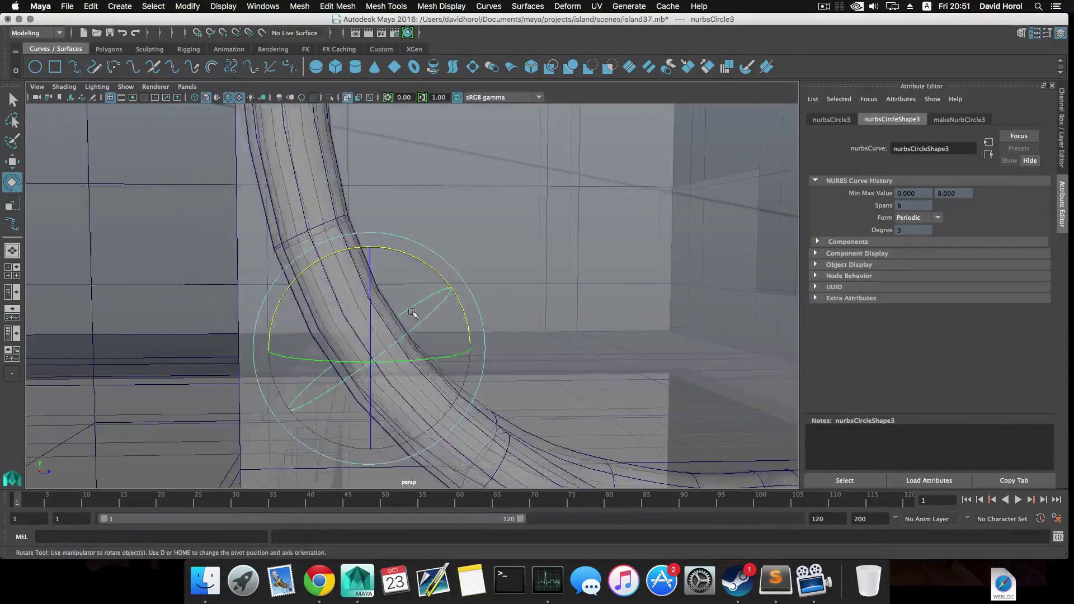
pyautogui.keyDown('alt'); pyautogui.moveTo(412, 312); pyautogui.dragTo(266, 330); pyautogui.keyUp('alt')
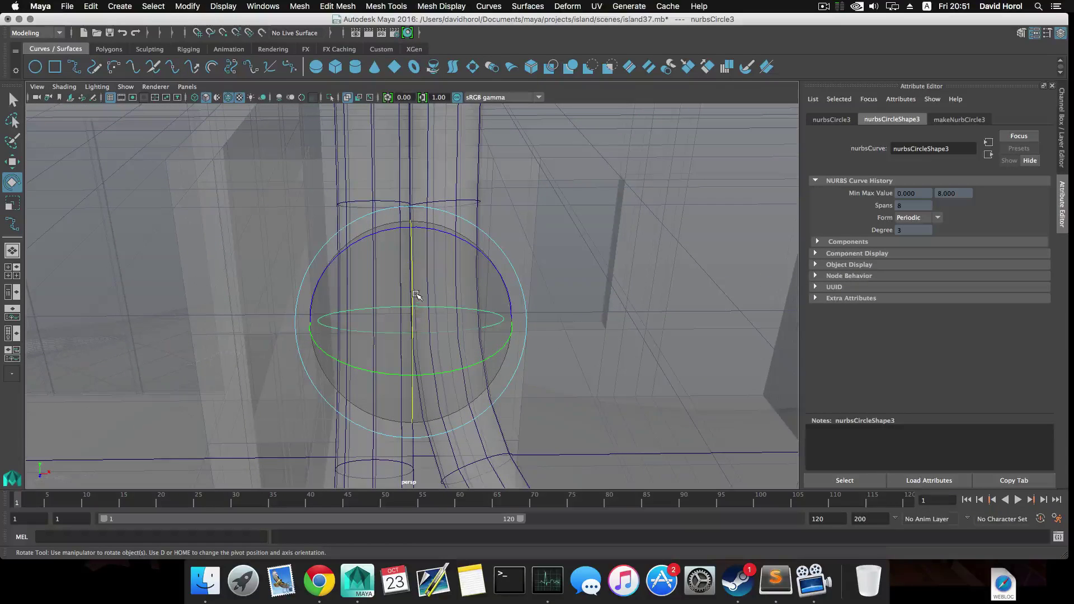
# Isolate the profile circle together with the path curve
pyautogui.press('q')
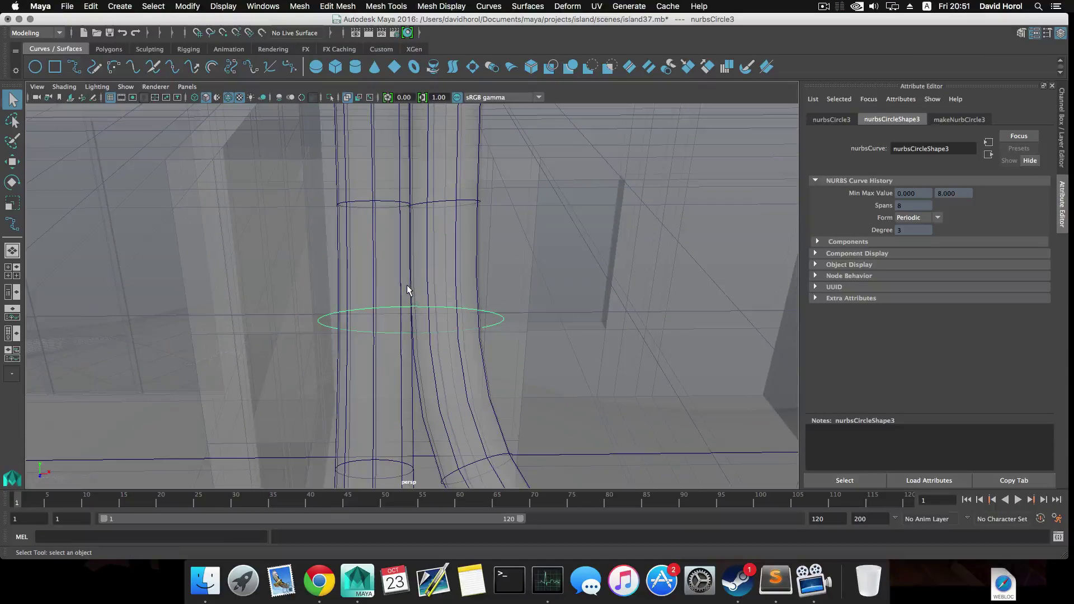
pyautogui.moveTo(408, 284); pyautogui.dragTo(461, 290)
pyautogui.keyDown('ctrl'); pyautogui.click(438, 266); pyautogui.keyUp('ctrl')
pyautogui.keyDown('ctrl'); pyautogui.click(366, 282); pyautogui.keyUp('ctrl')
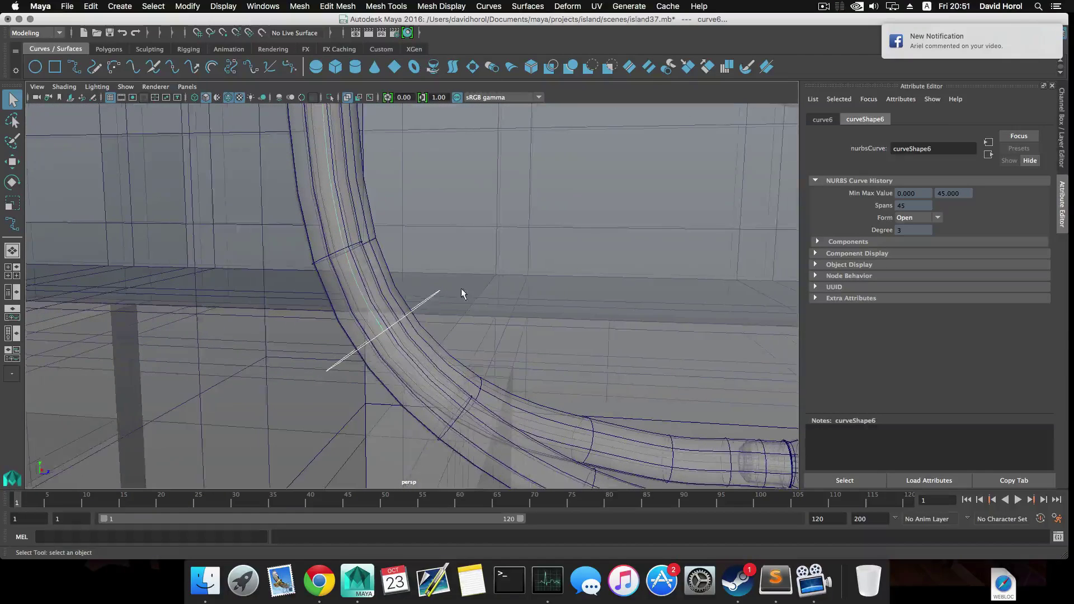
pyautogui.click(330, 97)
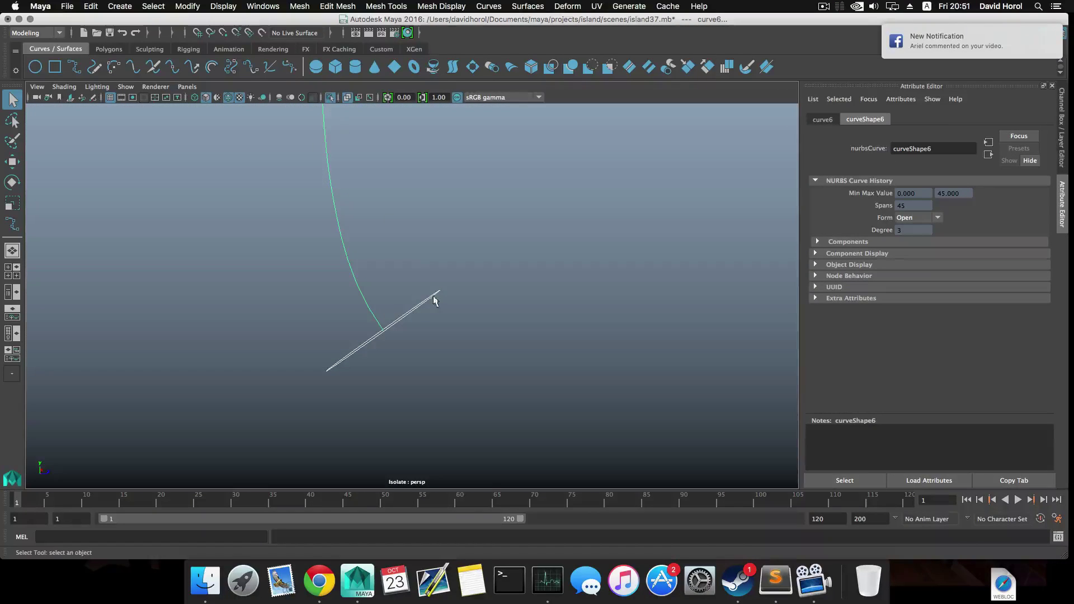
# Try to extrude a tube with the path curve and the profile circle selected, picking the circle last
pyautogui.moveTo(347, 290); pyautogui.dragTo(413, 281)
pyautogui.click(408, 309)
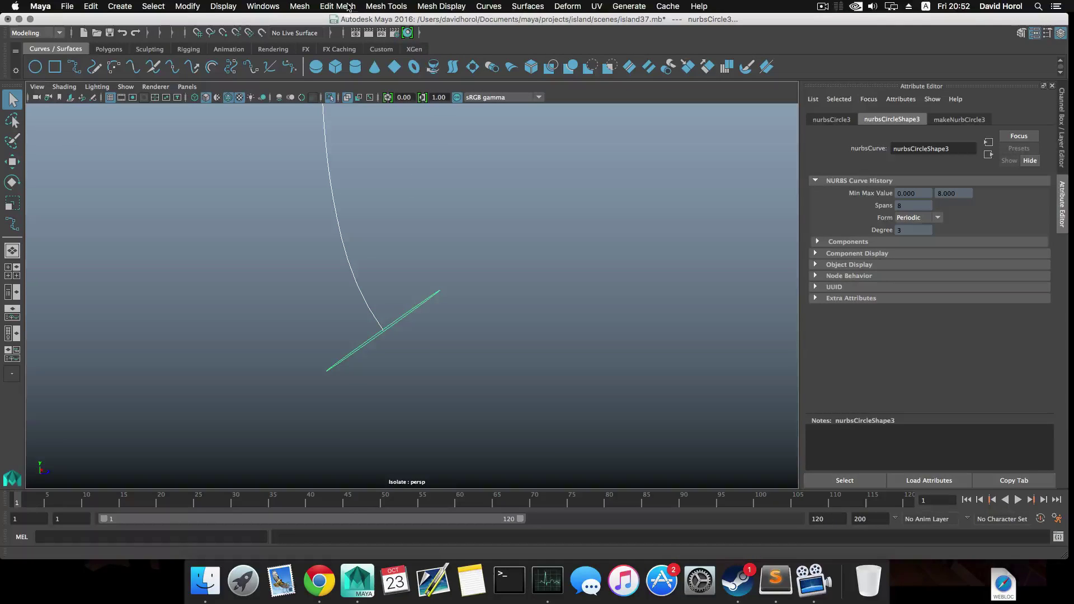
pyautogui.click(527, 7)
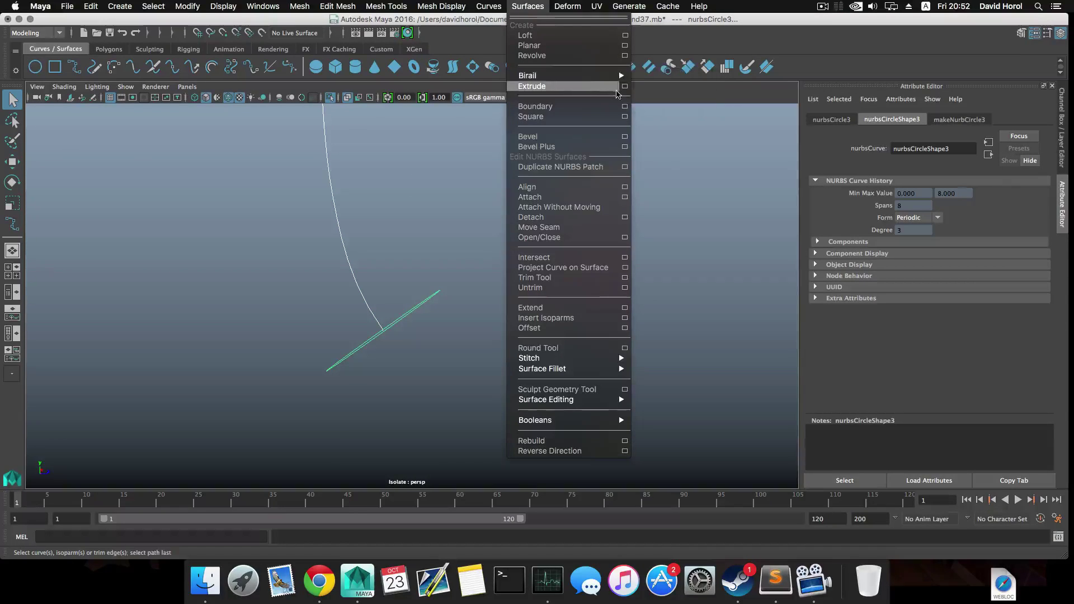
pyautogui.click(587, 86)
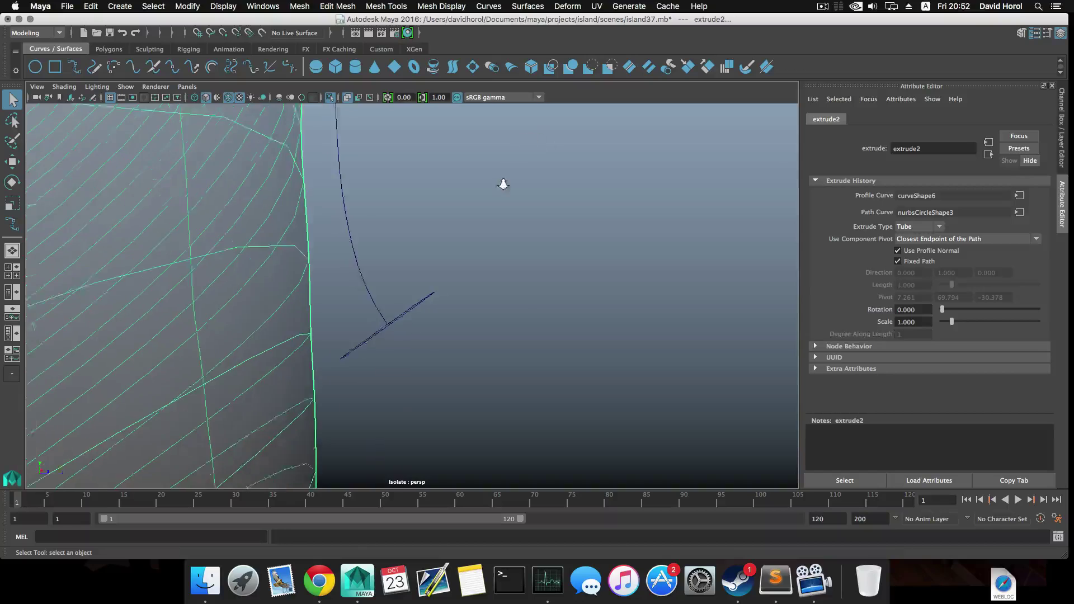
pyautogui.press('z')
pyautogui.press('z')
pyautogui.press('z')
pyautogui.press('z')
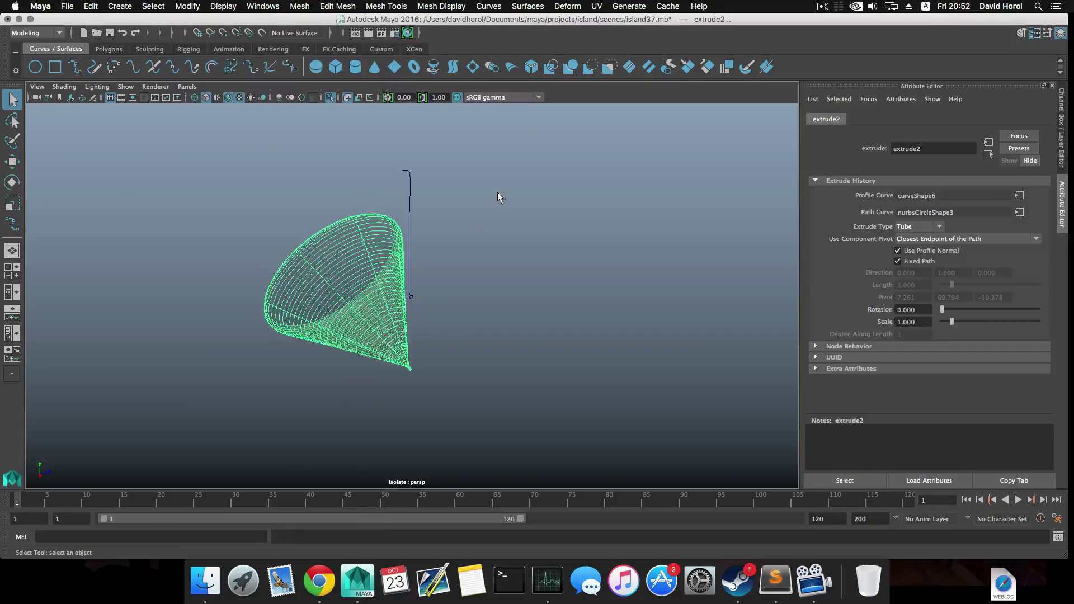
# Extrude the profile circle along the path curve as a tube, picking the curve last, and show the full scene again
pyautogui.keyDown('alt'); pyautogui.moveTo(460, 200); pyautogui.dragTo(336, 228); pyautogui.keyUp('alt')
pyautogui.moveTo(407, 282); pyautogui.dragTo(456, 323)
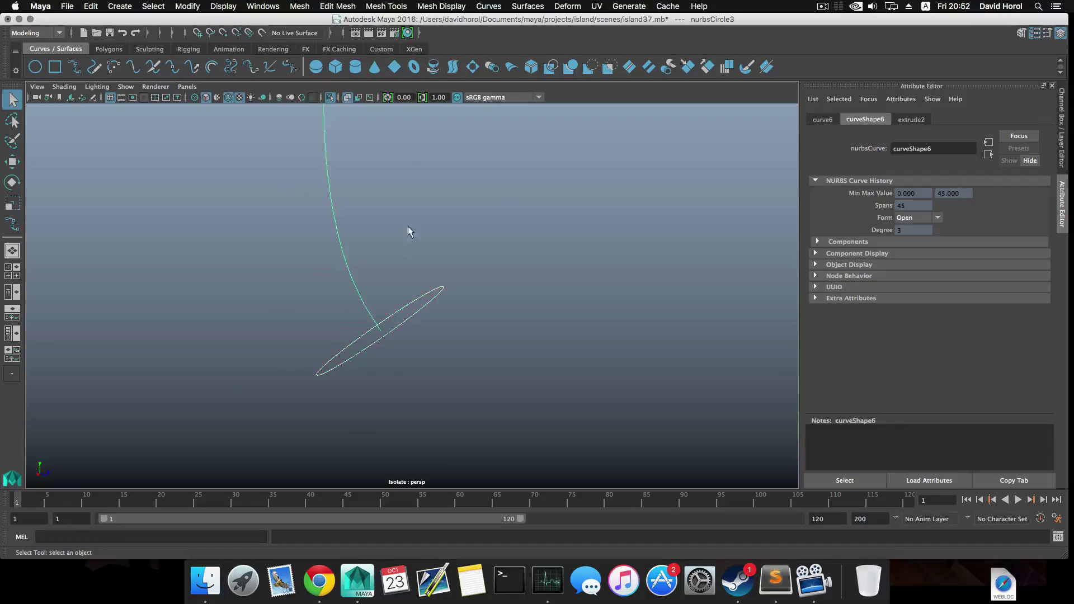
pyautogui.click(526, 7)
pyautogui.click(534, 86)
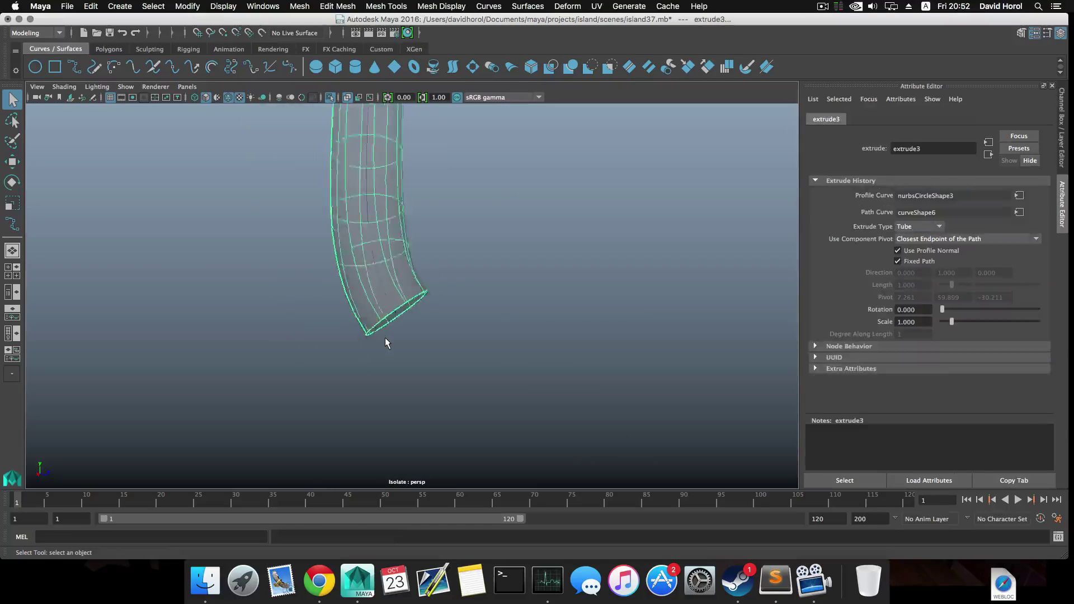
pyautogui.keyDown('alt'); pyautogui.moveTo(390, 230); pyautogui.dragTo(407, 177); pyautogui.keyUp('alt')
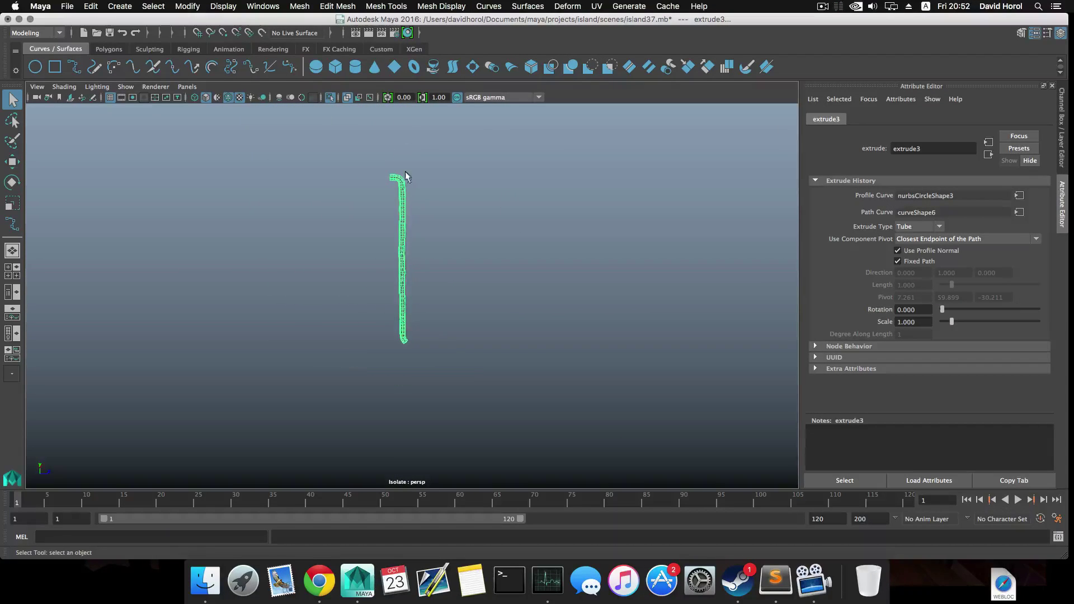
pyautogui.click(332, 97)
# Examine how the outer tube encloses both pipes at its lower opening and runs up the wall beside the air conditioner
pyautogui.keyDown('alt'); pyautogui.moveTo(358, 251); pyautogui.dragTo(369, 336); pyautogui.keyUp('alt')
pyautogui.keyDown('alt'); pyautogui.moveTo(369, 335); pyautogui.dragTo(397, 342, button='right'); pyautogui.keyUp('alt')
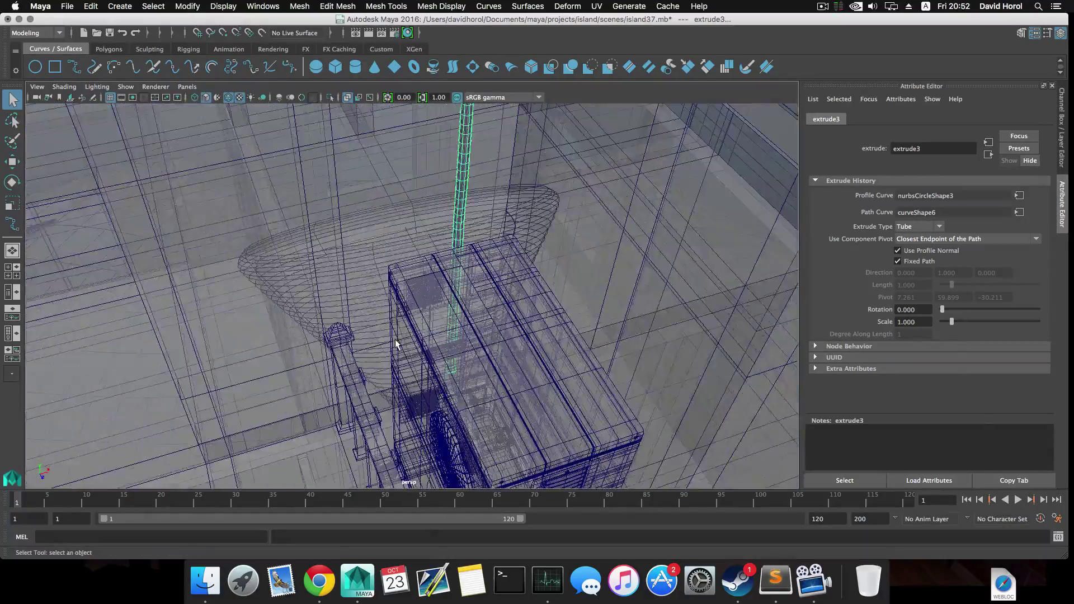
pyautogui.keyDown('alt'); pyautogui.moveTo(396, 342); pyautogui.dragTo(446, 293); pyautogui.keyUp('alt')
pyautogui.keyDown('alt'); pyautogui.moveTo(448, 338); pyautogui.dragTo(452, 305, button='middle'); pyautogui.keyUp('alt')
pyautogui.scroll(8, 449, 329)
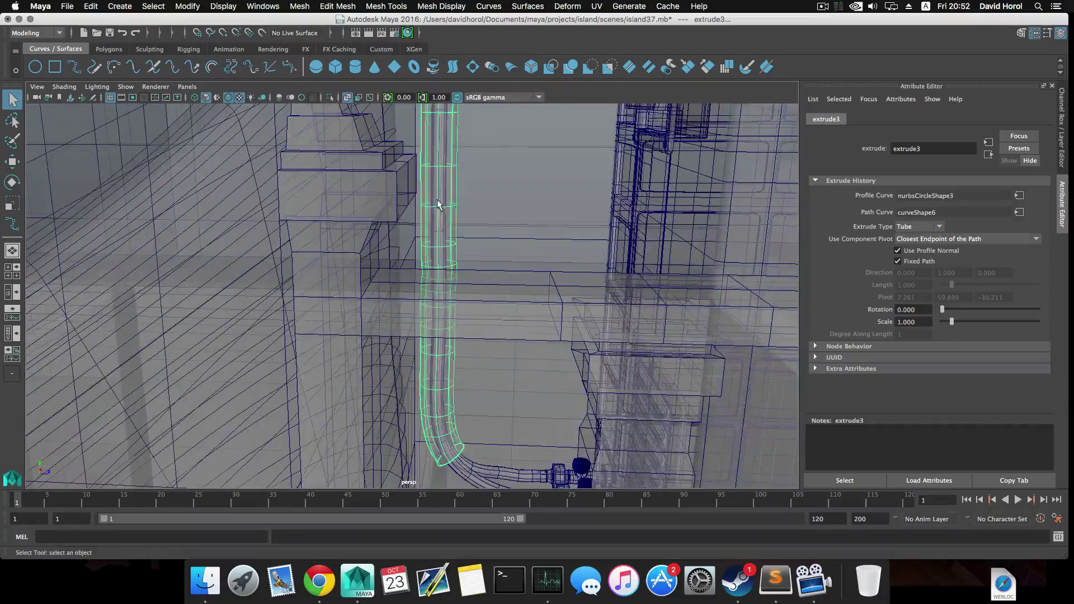
pyautogui.scroll(4, 438, 205)
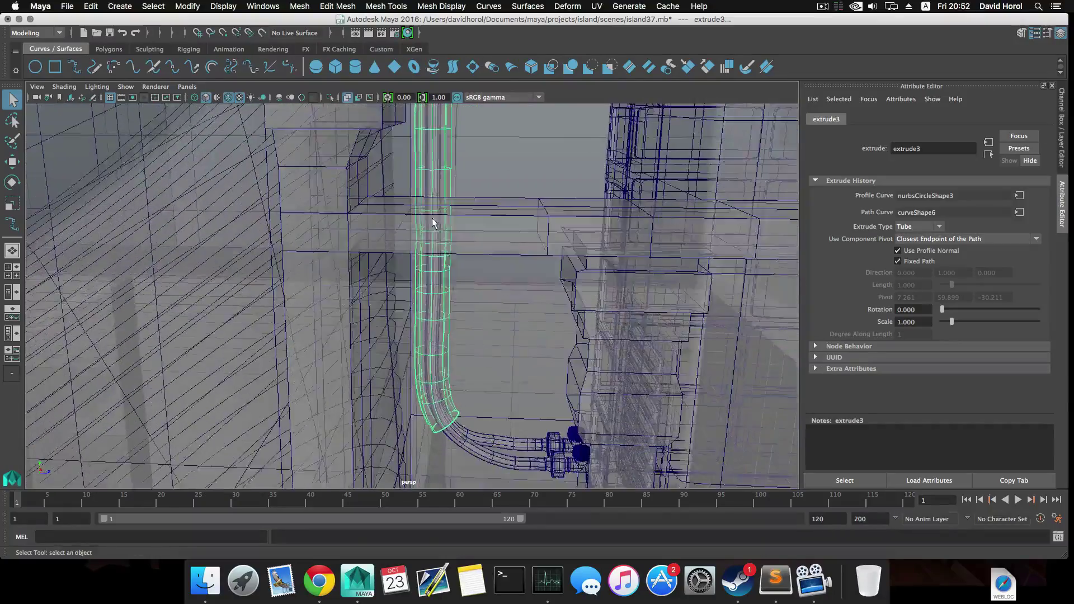
pyautogui.keyDown('alt'); pyautogui.moveTo(442, 210); pyautogui.dragTo(455, 219, button='middle'); pyautogui.keyUp('alt')
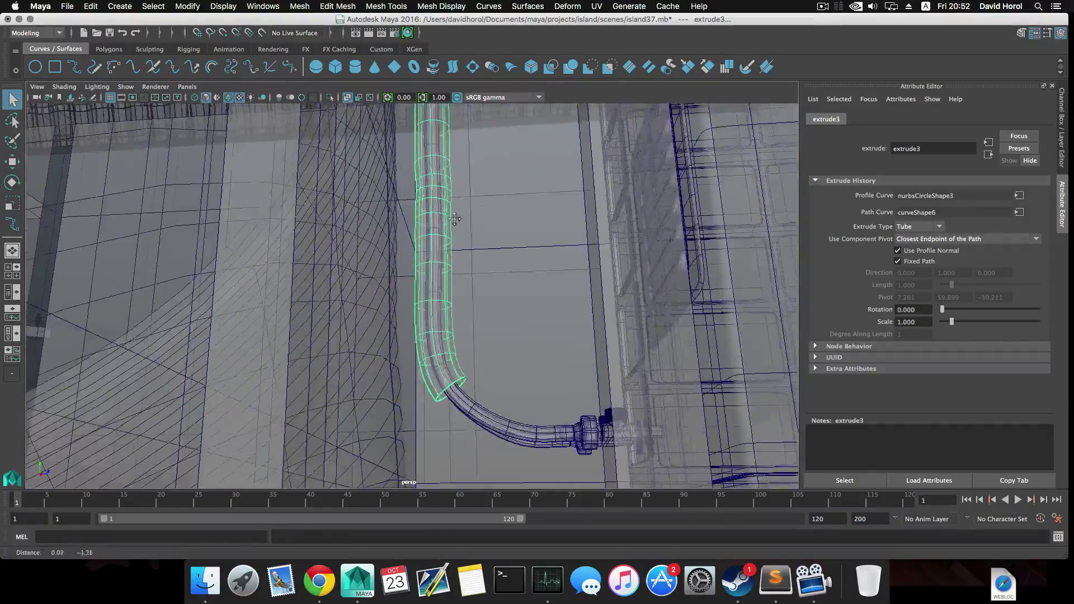
pyautogui.keyDown('alt'); pyautogui.moveTo(454, 219); pyautogui.dragTo(458, 310); pyautogui.keyUp('alt')
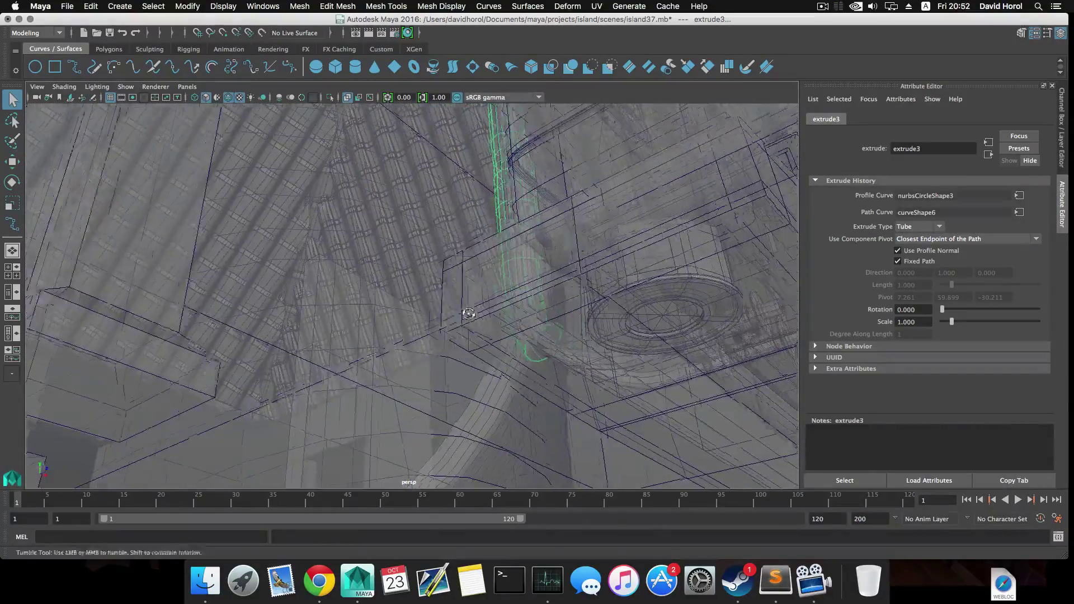
pyautogui.keyDown('alt'); pyautogui.moveTo(468, 314); pyautogui.dragTo(411, 274, button='middle'); pyautogui.keyUp('alt')
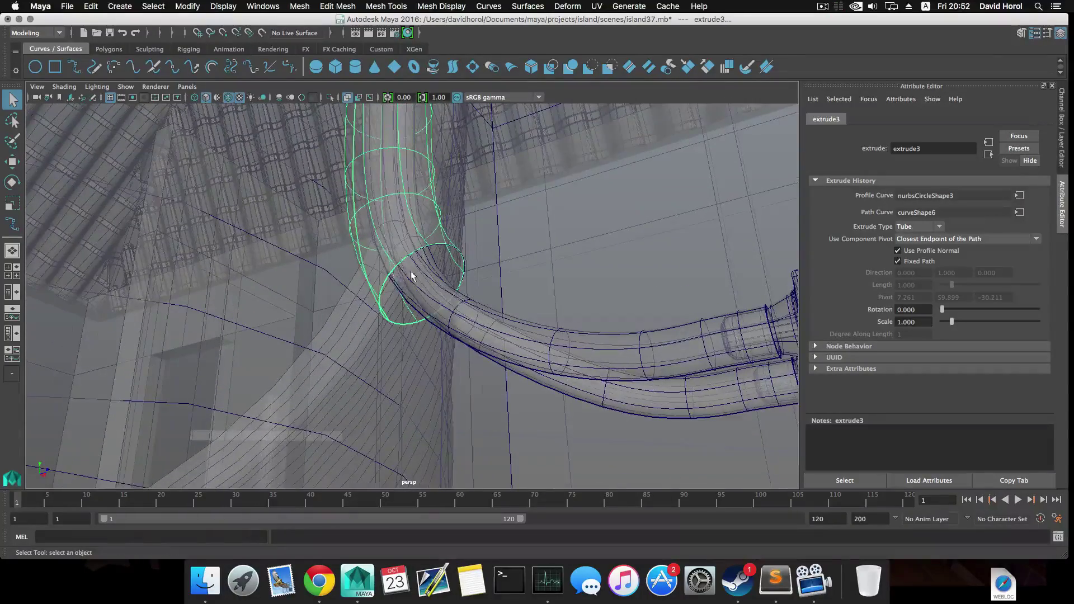
pyautogui.keyDown('alt'); pyautogui.moveTo(412, 276); pyautogui.dragTo(328, 301, button='middle'); pyautogui.keyUp('alt')
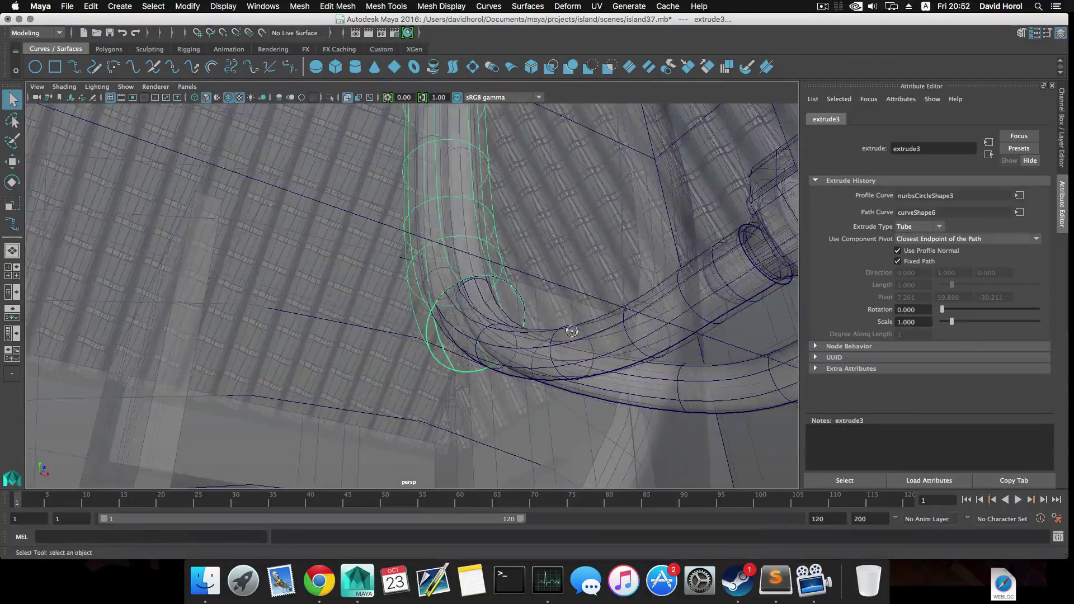
pyautogui.keyDown('alt'); pyautogui.moveTo(571, 331); pyautogui.dragTo(547, 401); pyautogui.keyUp('alt')
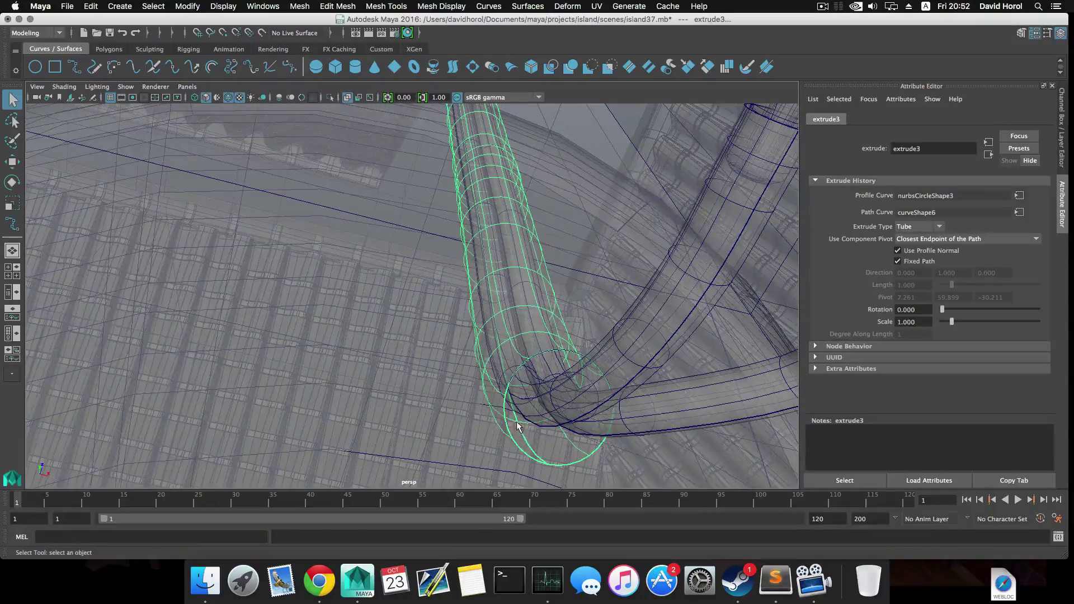
pyautogui.scroll(-5, 527, 422)
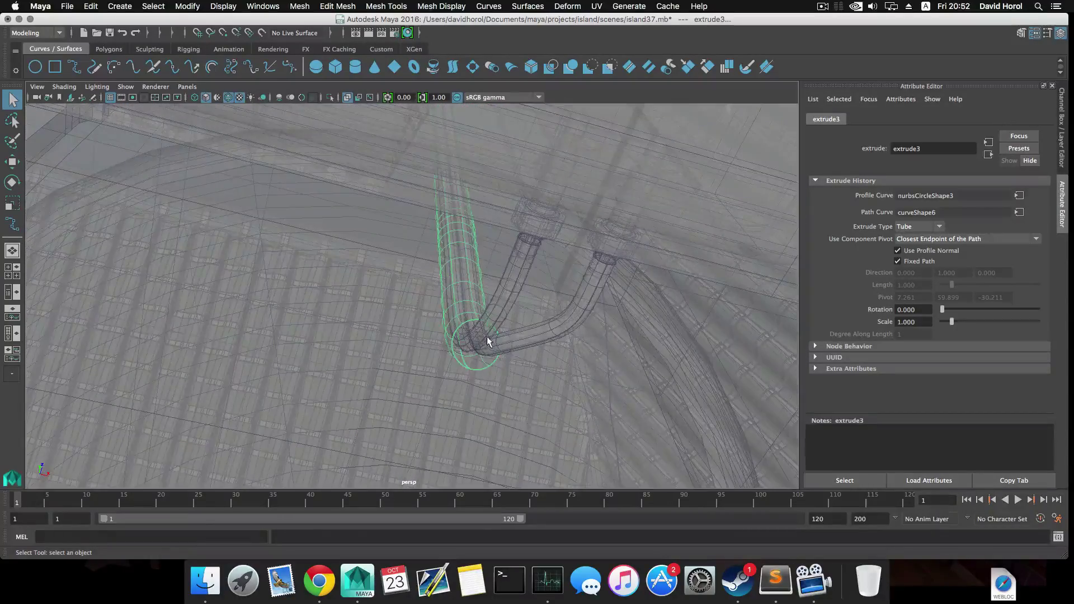
pyautogui.keyDown('alt'); pyautogui.moveTo(502, 338); pyautogui.dragTo(483, 324); pyautogui.keyUp('alt')
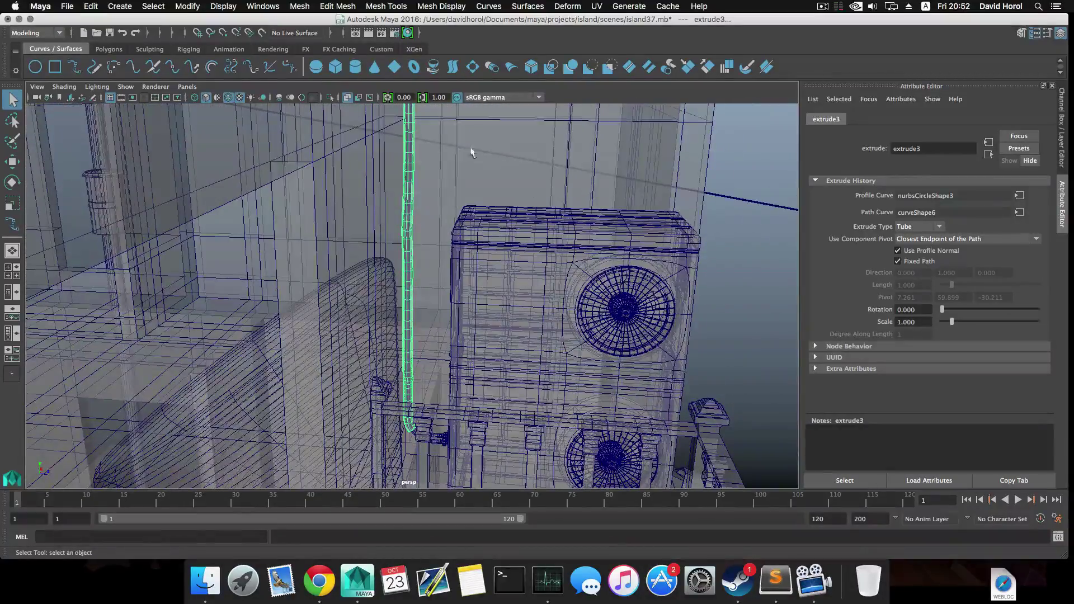